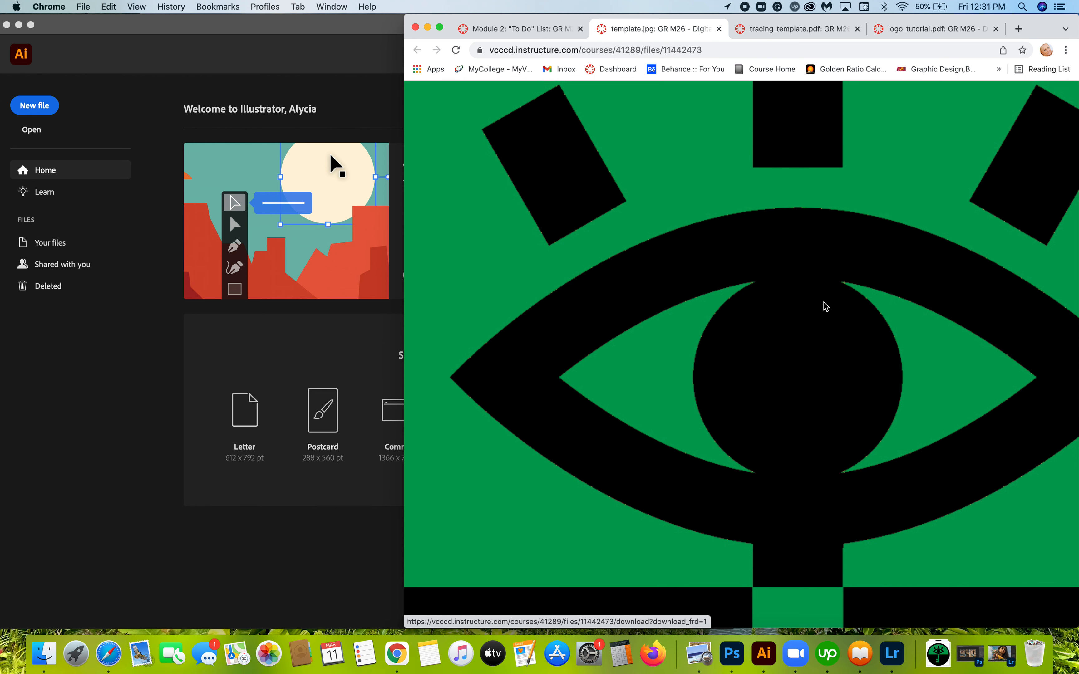
# Step: Review the whole template.jpg logo image and the instructions in tracing_template.pdf and logo_tutorial.pdf
pyautogui.scroll(-5, 823, 303)
pyautogui.scroll(-1, 825, 301)
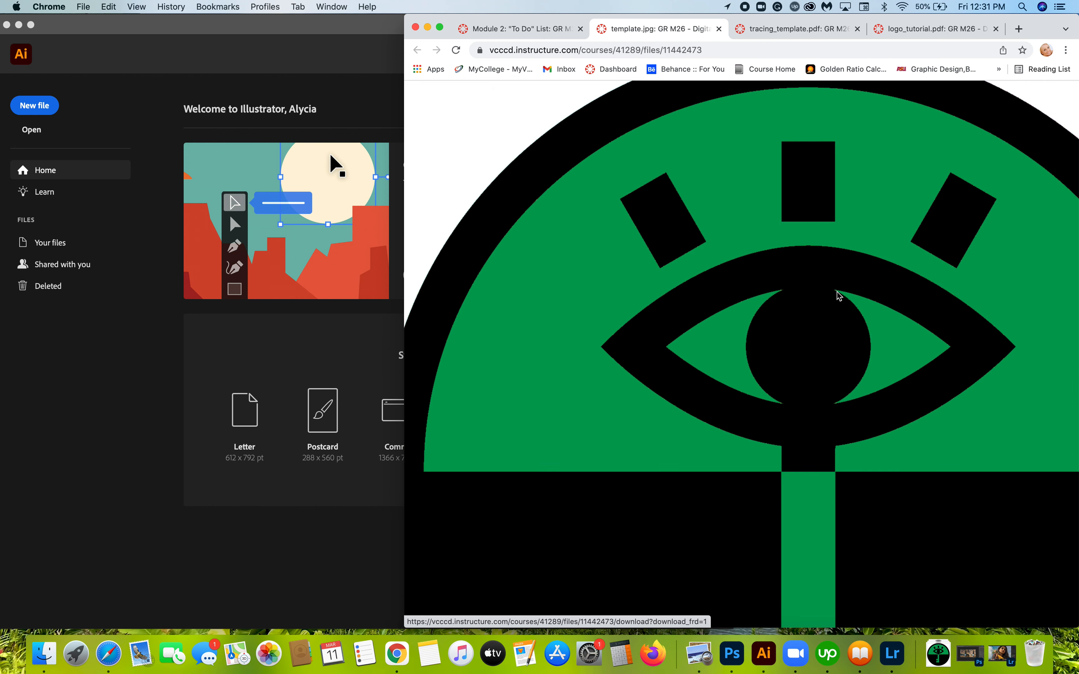
pyautogui.scroll(-3, 840, 293)
pyautogui.scroll(-3, 862, 277)
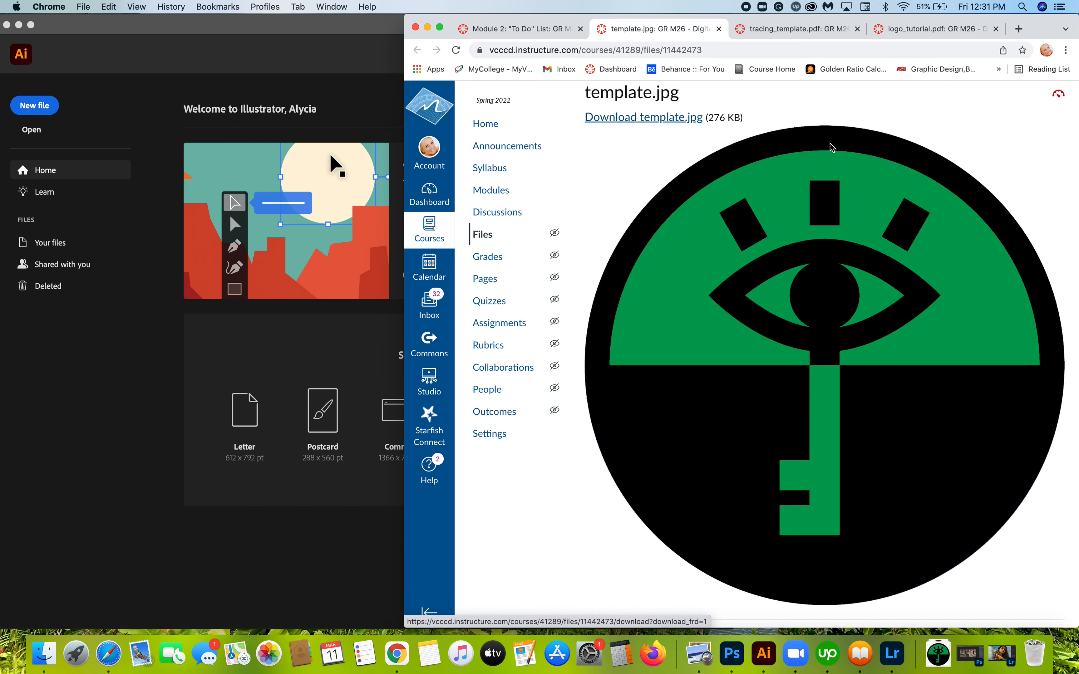
pyautogui.click(811, 32)
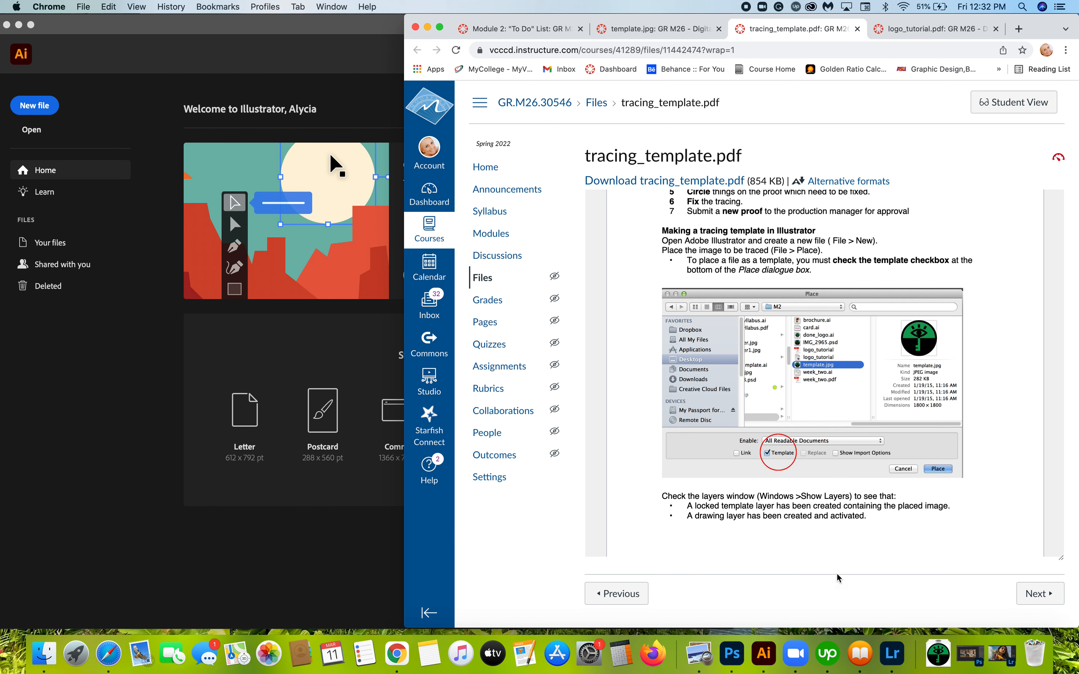
pyautogui.click(930, 35)
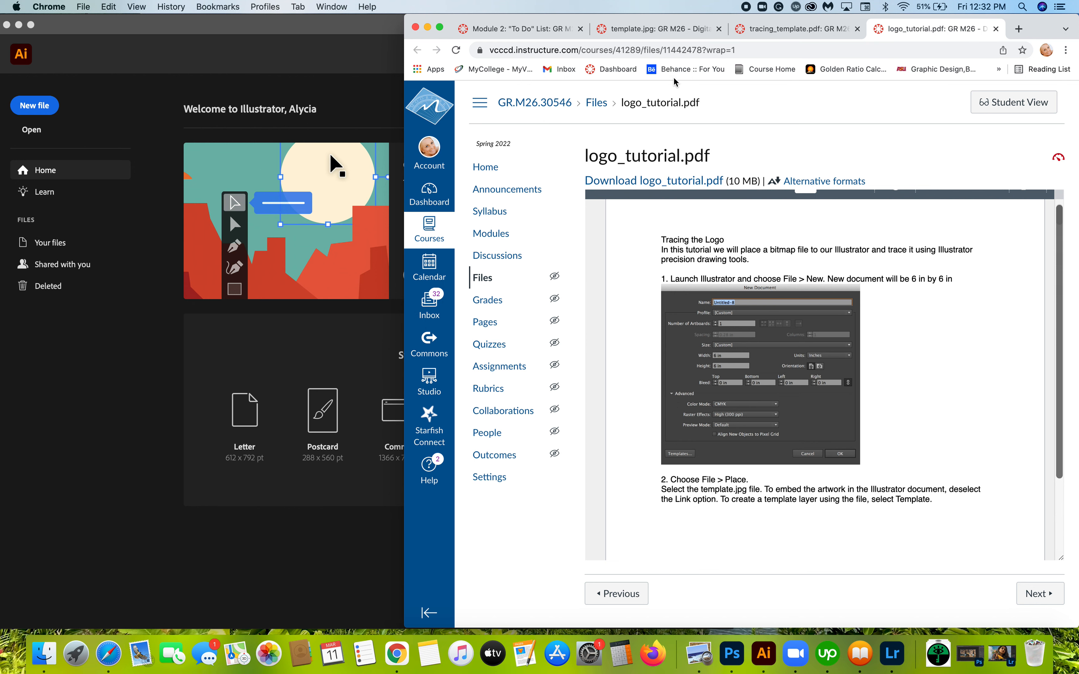
# Step: Download template.jpg from its course file page and open the downloaded copy
pyautogui.click(666, 32)
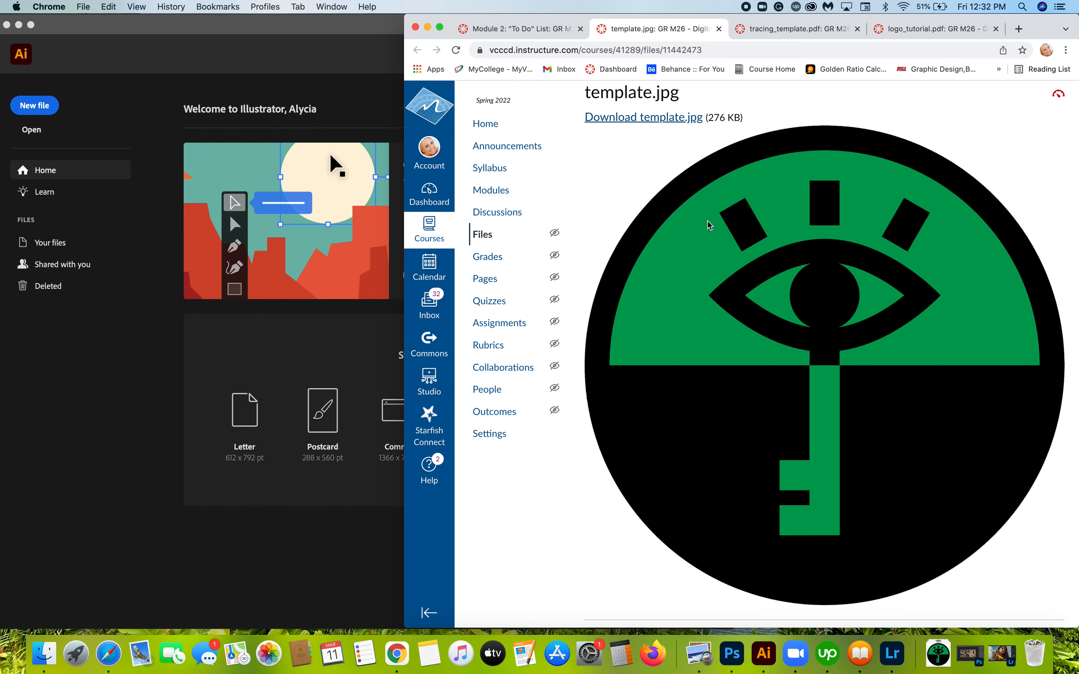
pyautogui.click(649, 119)
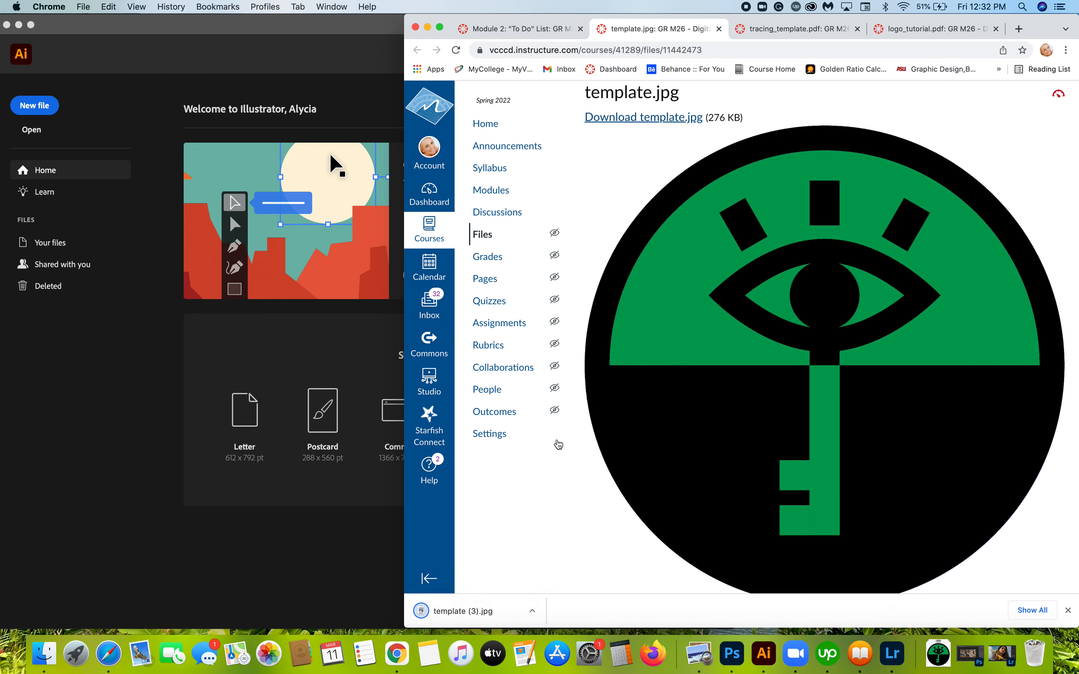
pyautogui.click(453, 612)
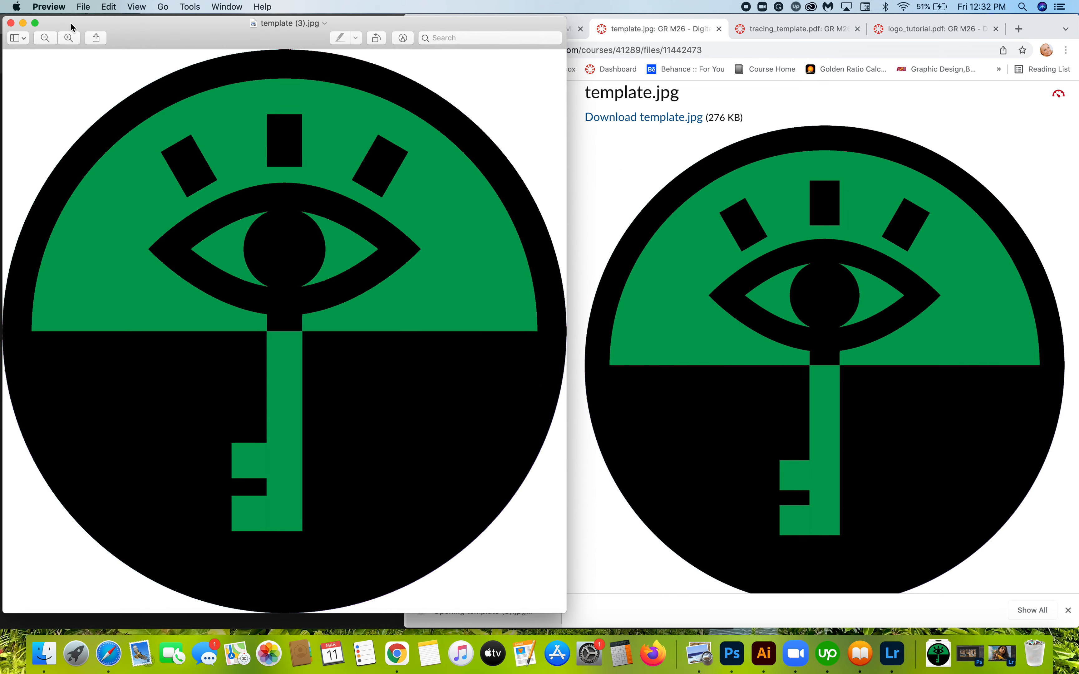
# Step: Start moving the downloaded image to another location and create a "Digital Illustration" folder inside Spring 2022
pyautogui.click(84, 7)
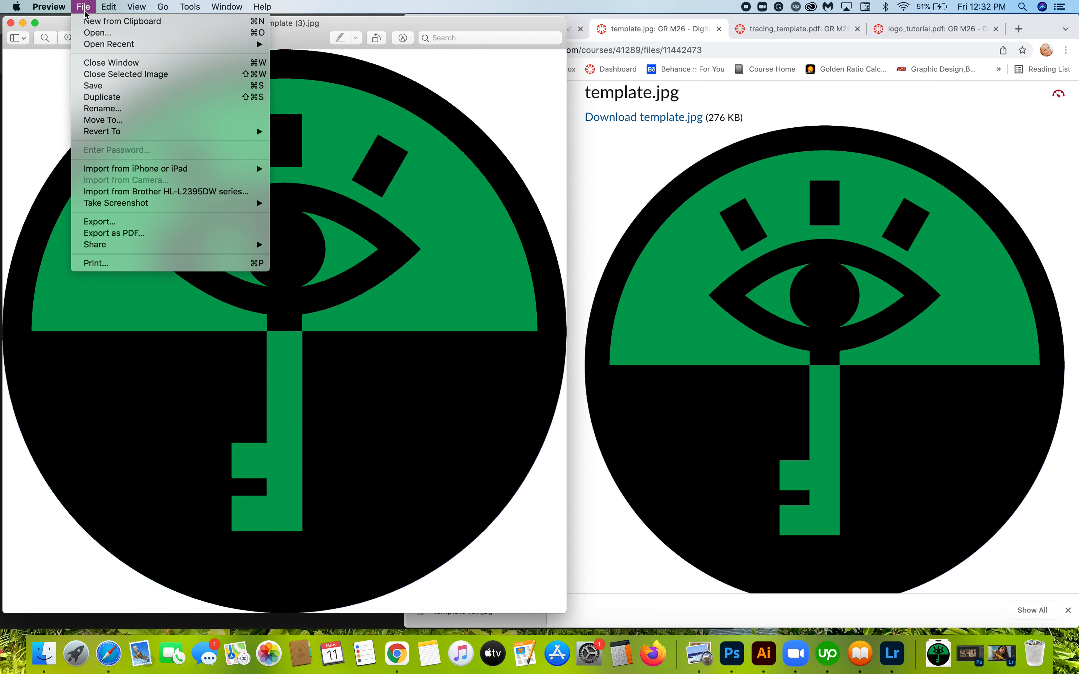
pyautogui.click(95, 120)
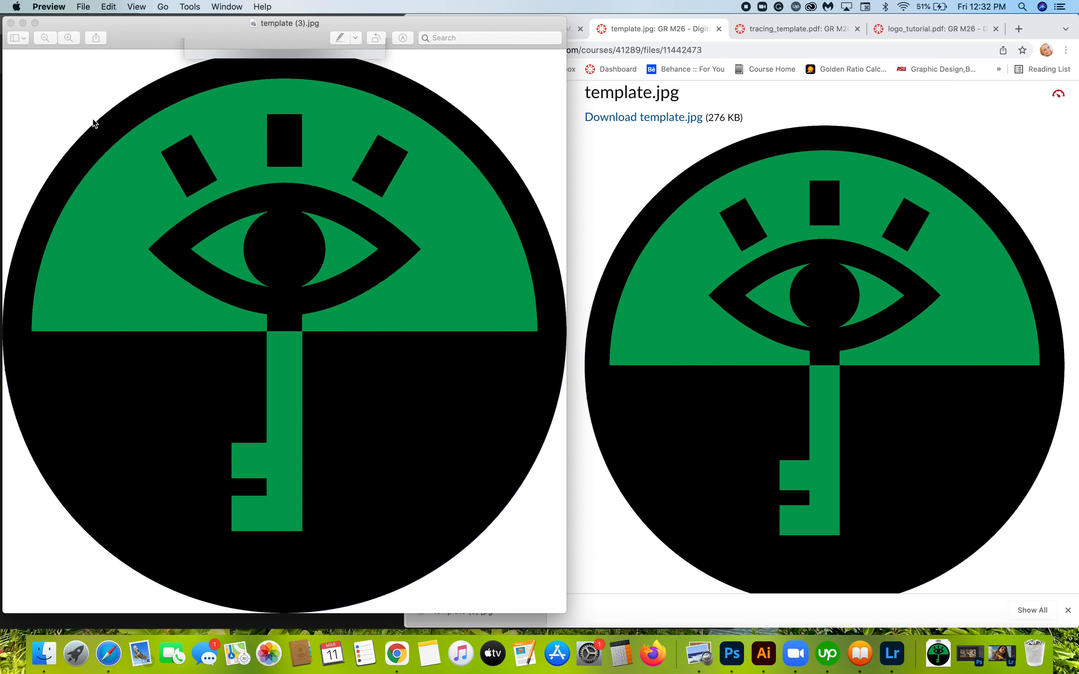
pyautogui.click(369, 71)
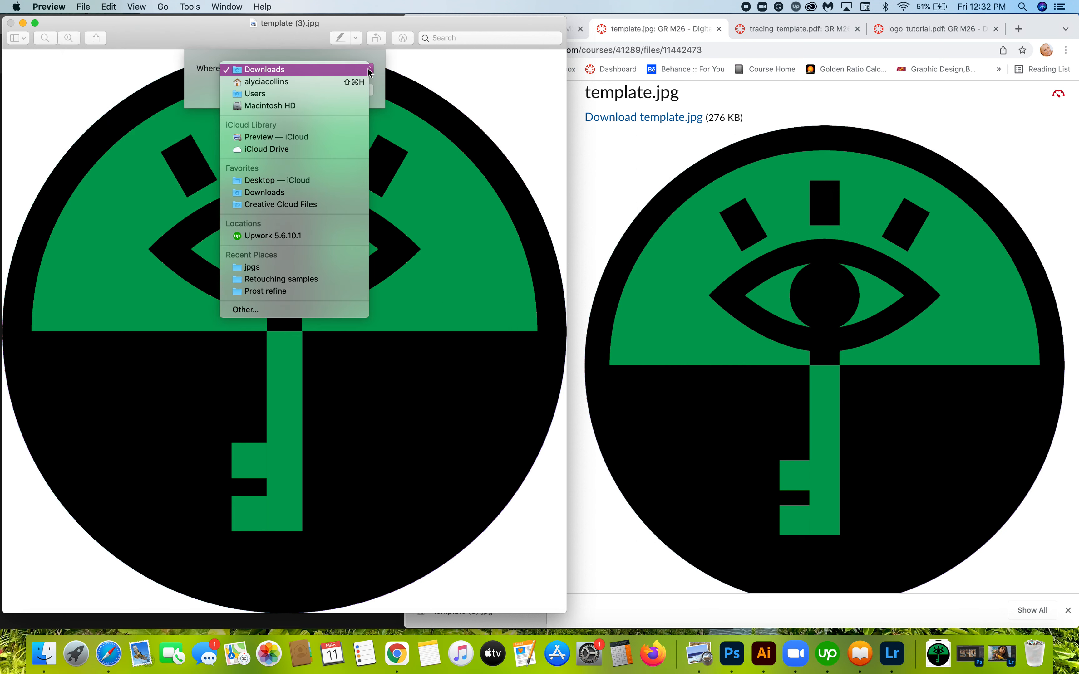
pyautogui.click(246, 310)
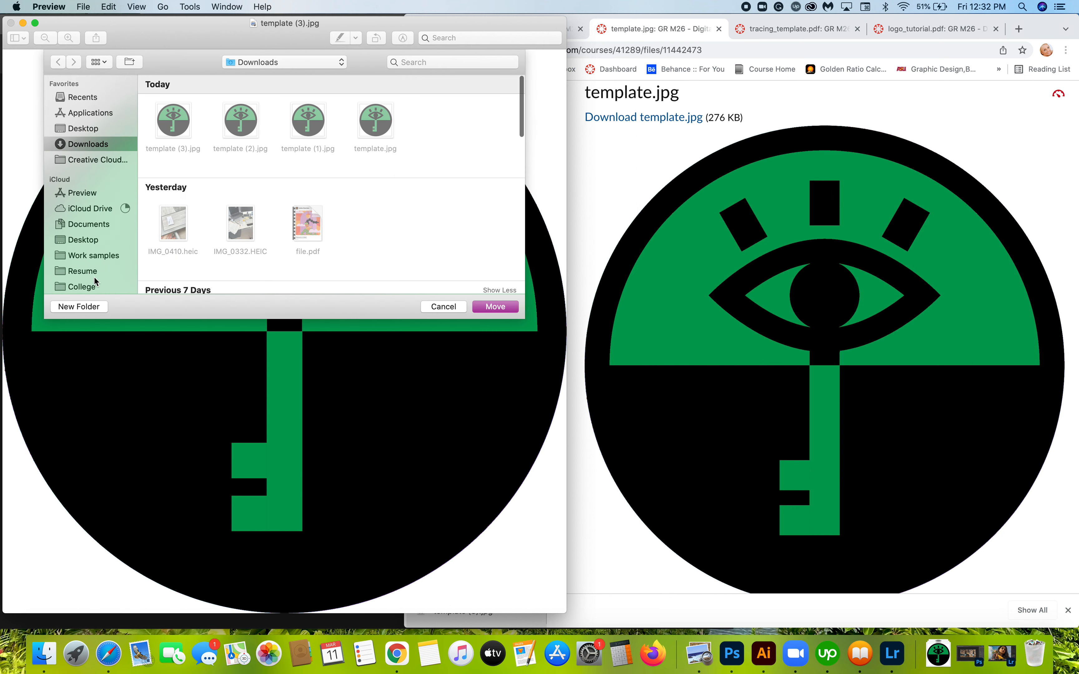
pyautogui.scroll(-2, 94, 281)
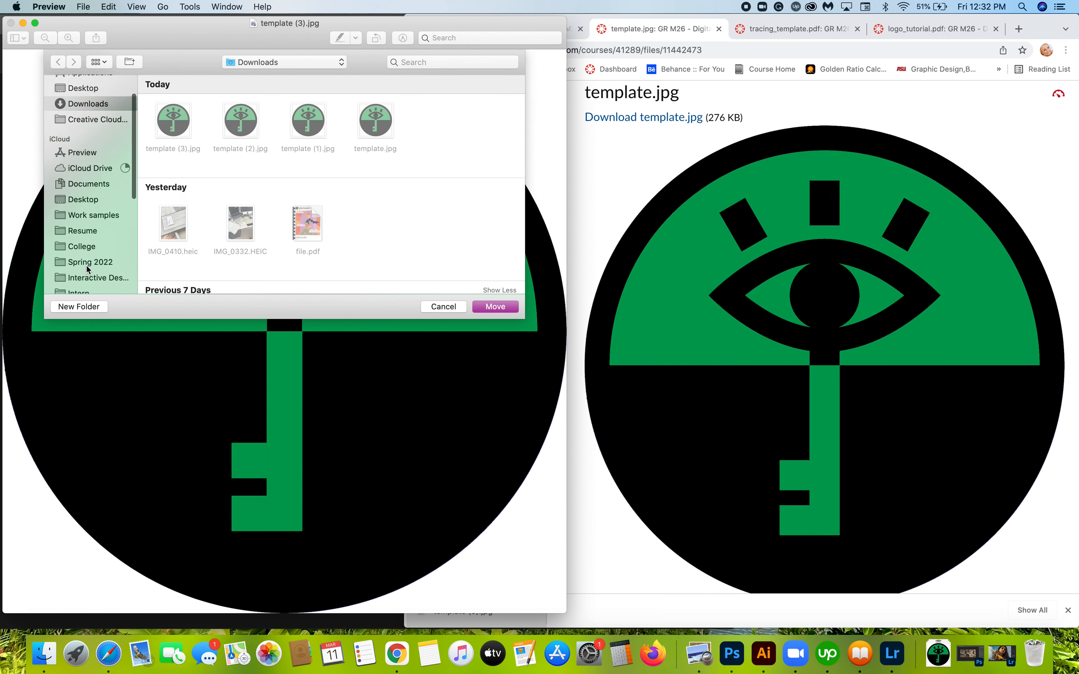
pyautogui.click(102, 264)
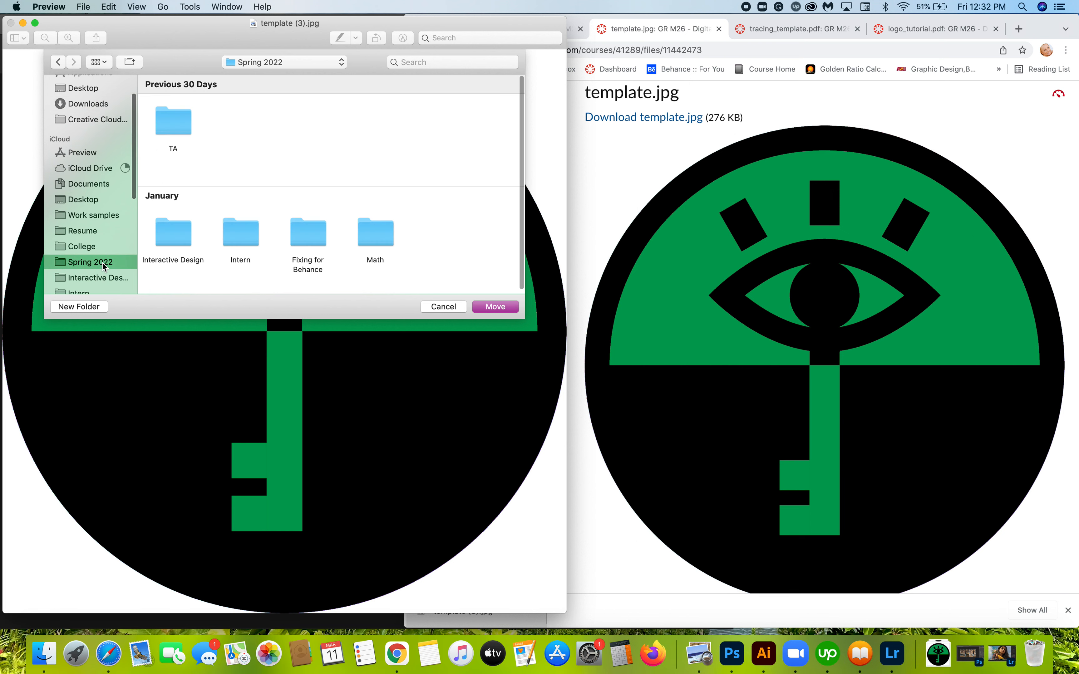
pyautogui.click(87, 307)
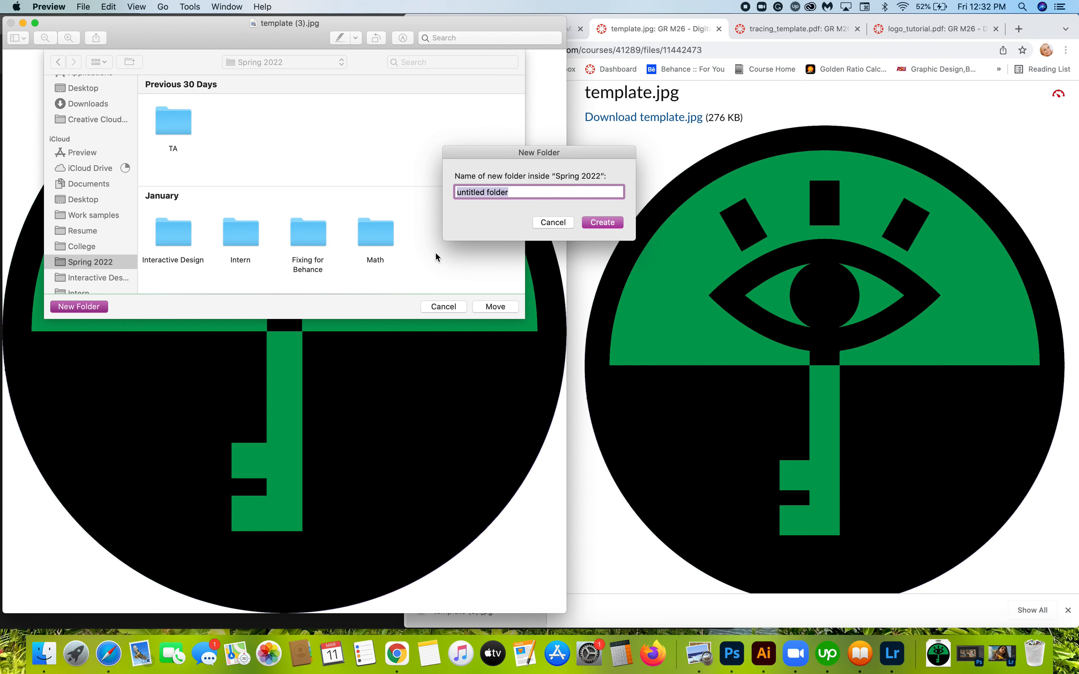
pyautogui.write('Digital Illustration')
pyautogui.click(601, 222)
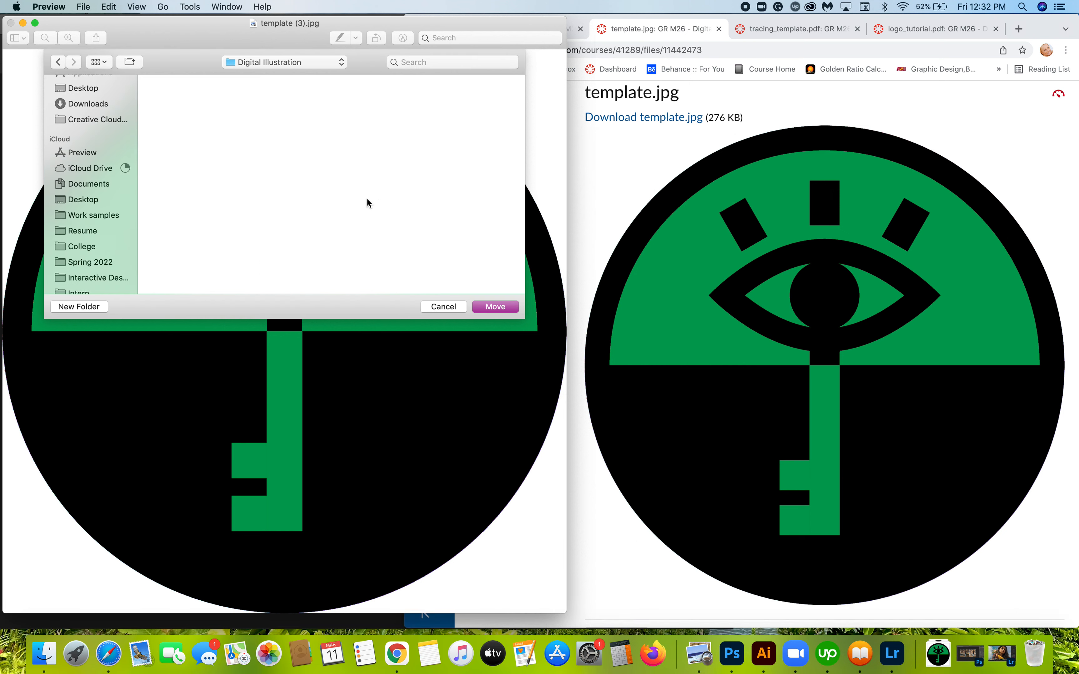
# Step: Create a "Logo Tutorial" folder inside Digital Illustration, move the image into it and close the image window
pyautogui.click(91, 308)
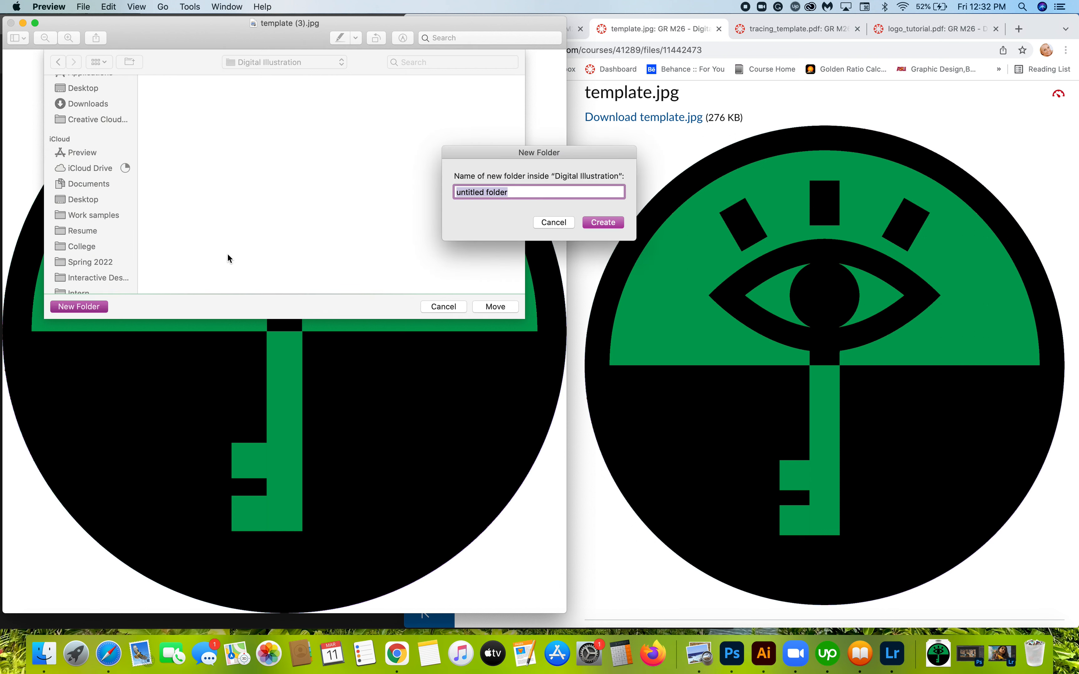
pyautogui.write('Logo Tutorial')
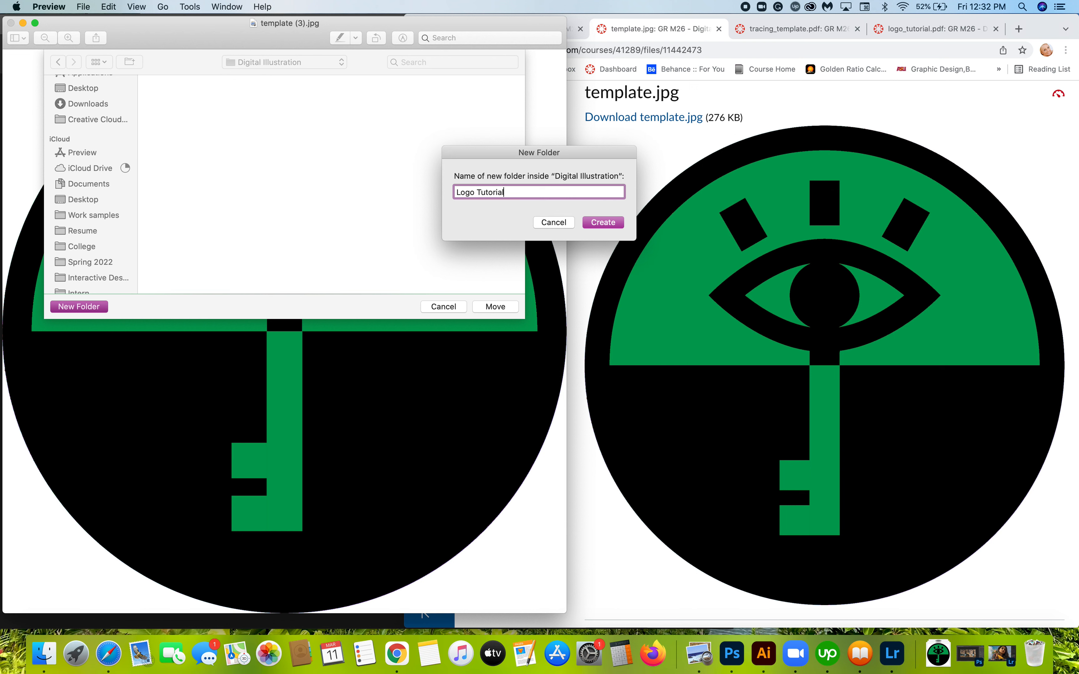
pyautogui.click(604, 223)
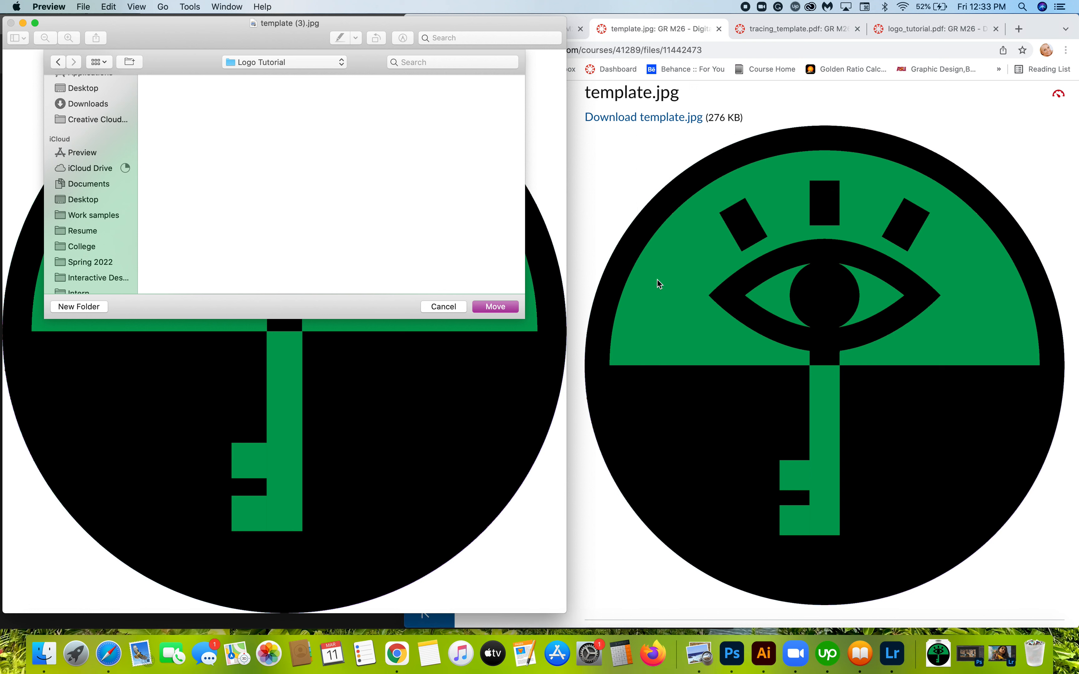
pyautogui.click(478, 308)
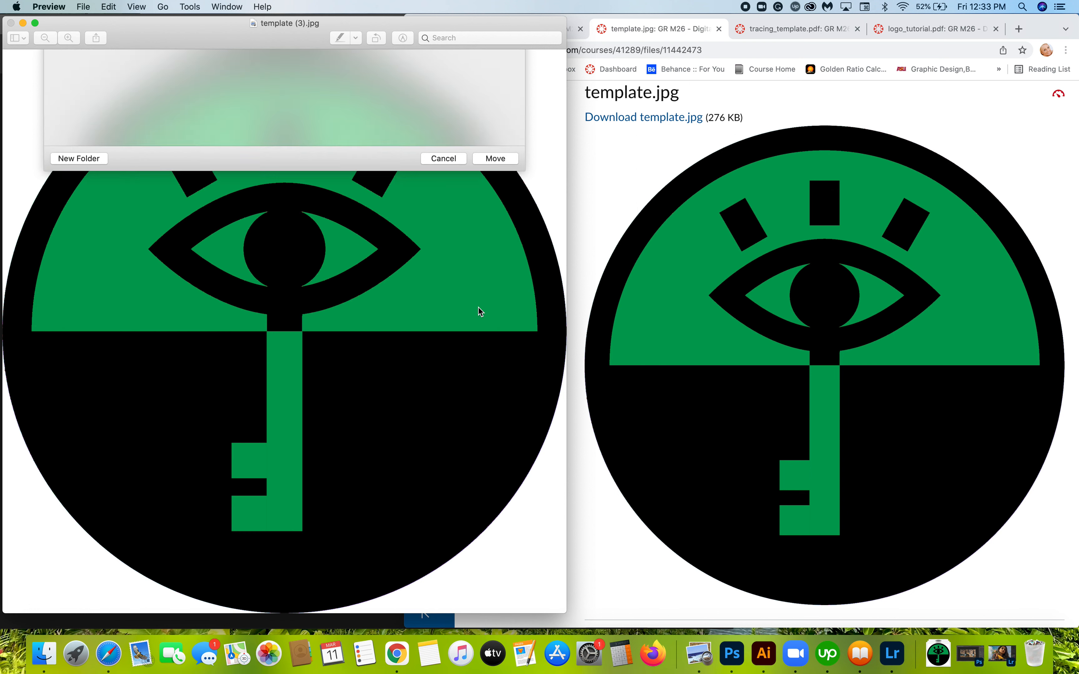
pyautogui.click(11, 24)
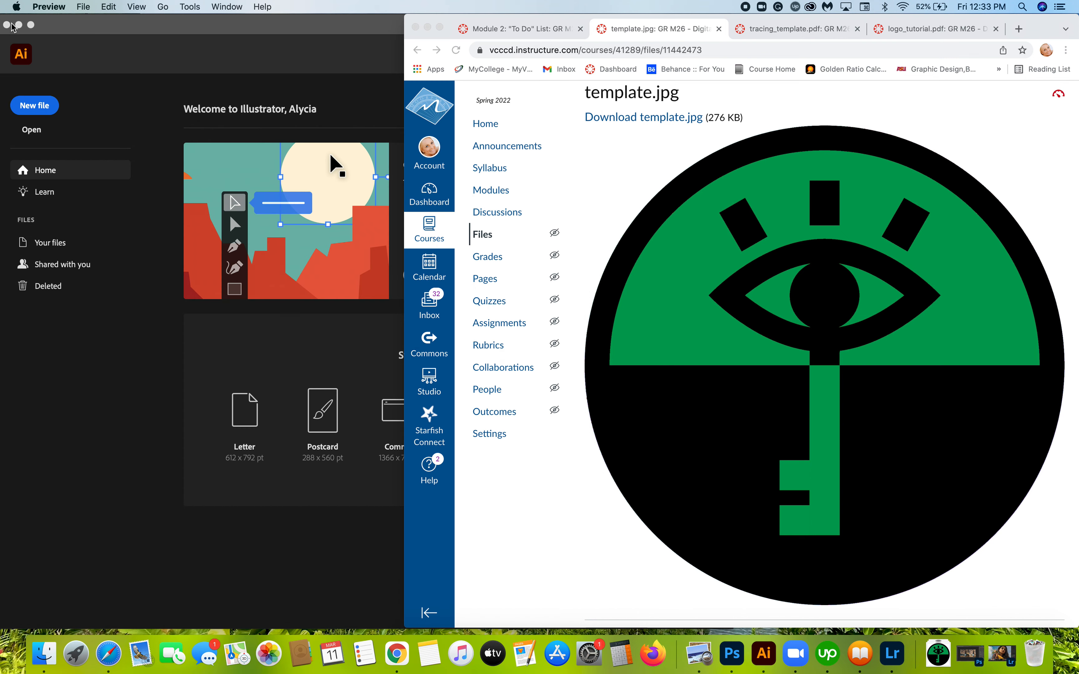
# Step: Show logo_tutorial.pdf beside Illustrator and start a new Illustrator document with units in inches and a width of 6 in
pyautogui.click(928, 28)
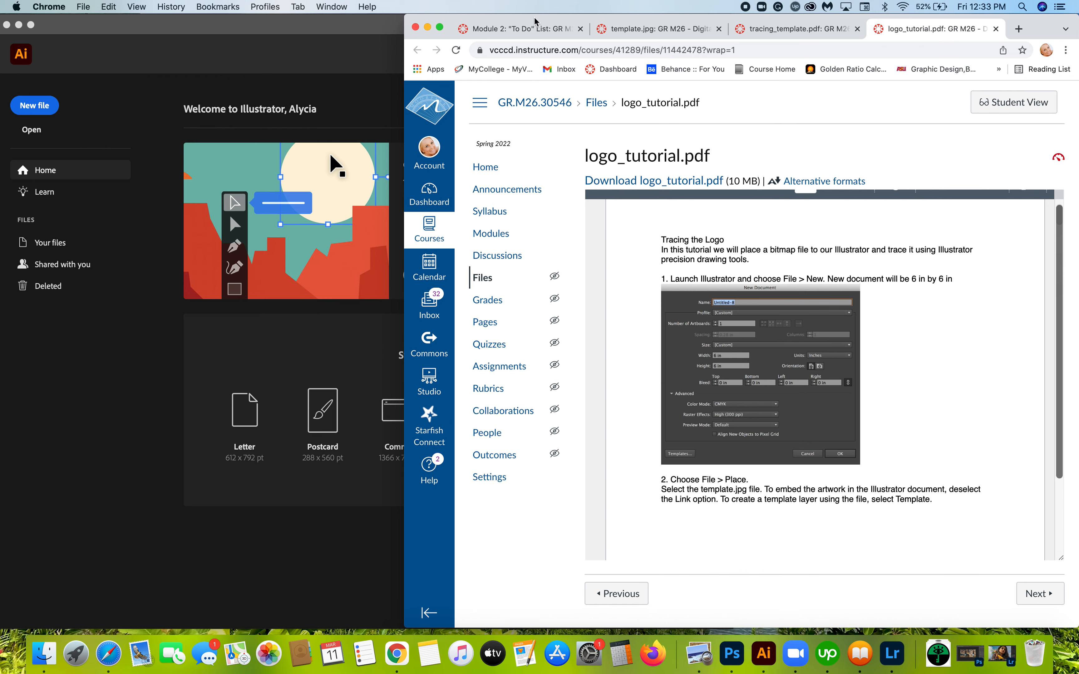
pyautogui.moveTo(446, 21); pyautogui.dragTo(552, 17)
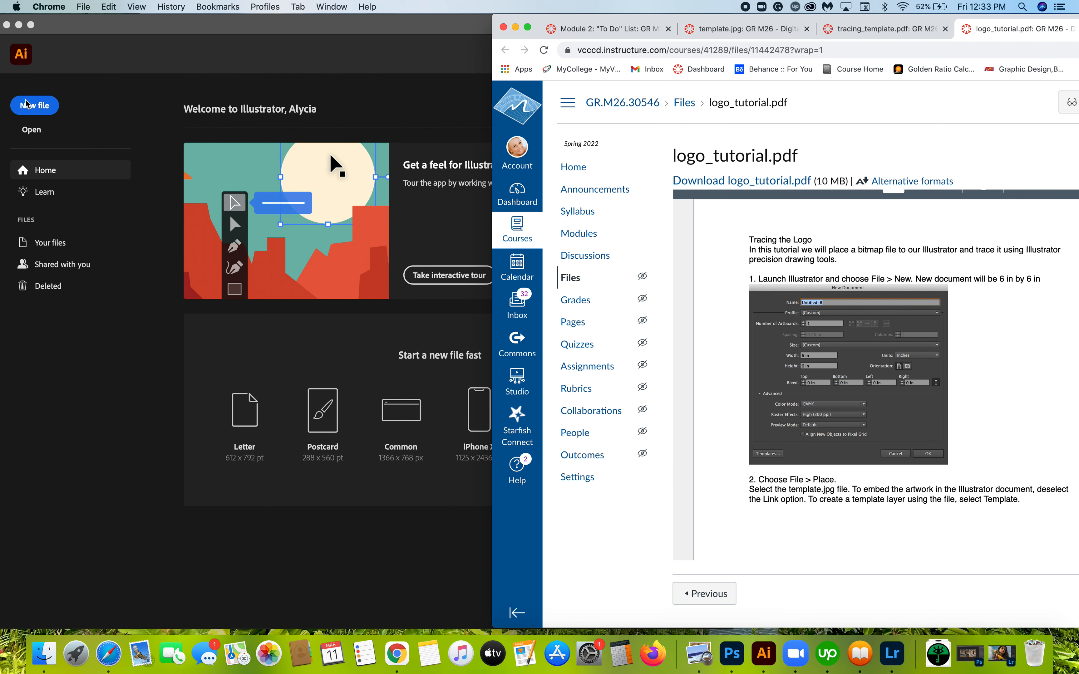
pyautogui.click(27, 109)
pyautogui.click(27, 108)
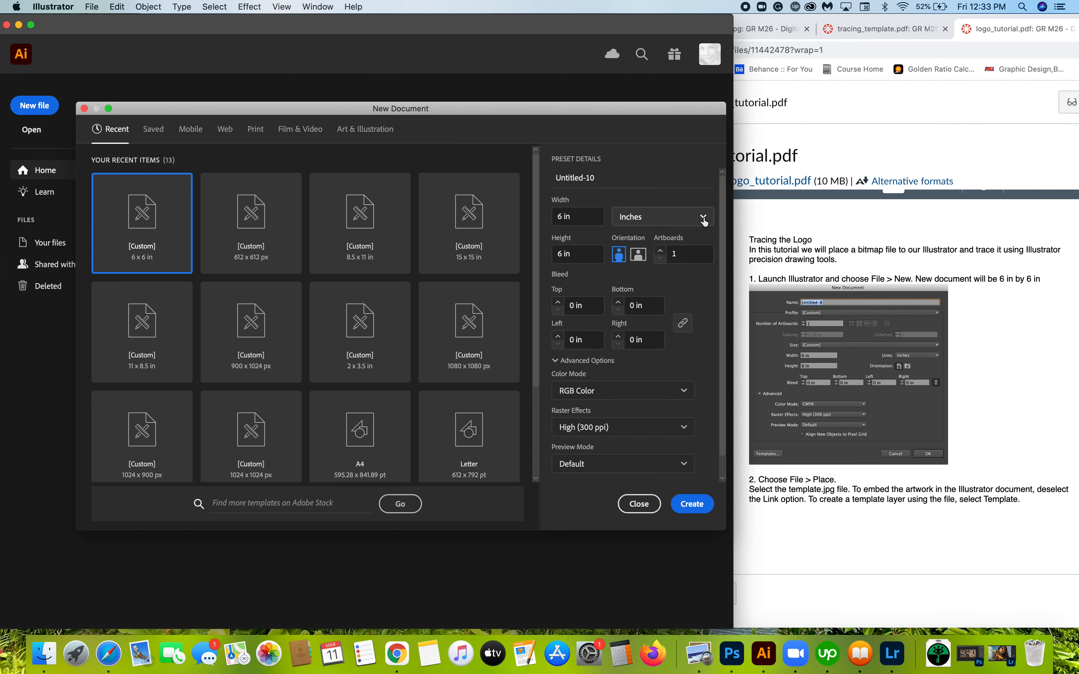
pyautogui.click(694, 223)
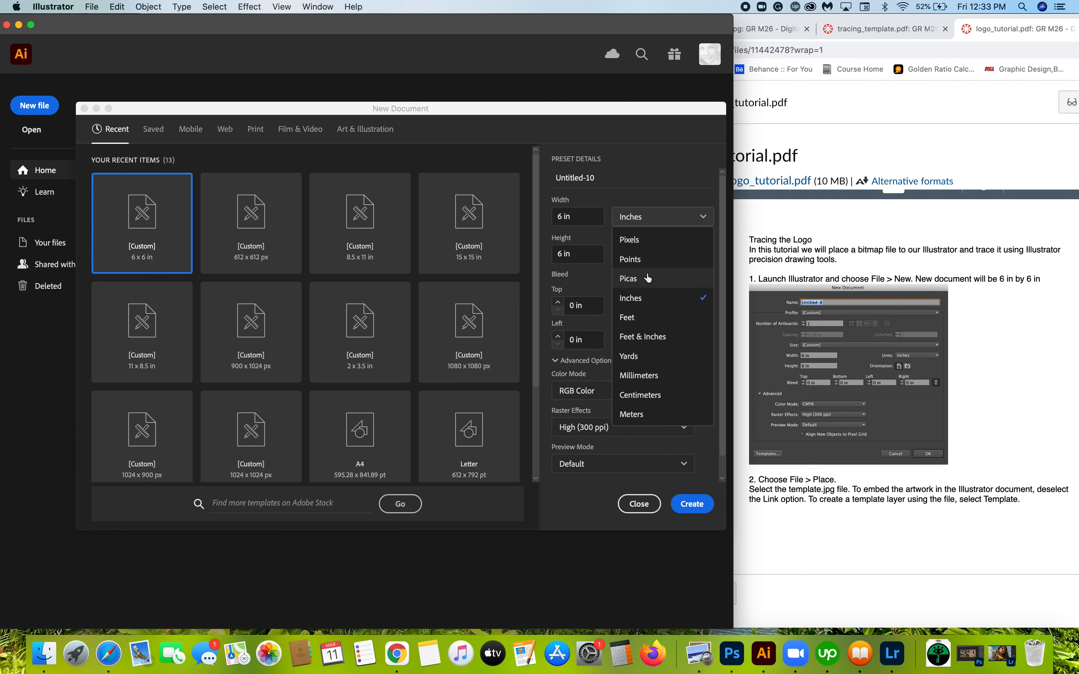
pyautogui.click(631, 300)
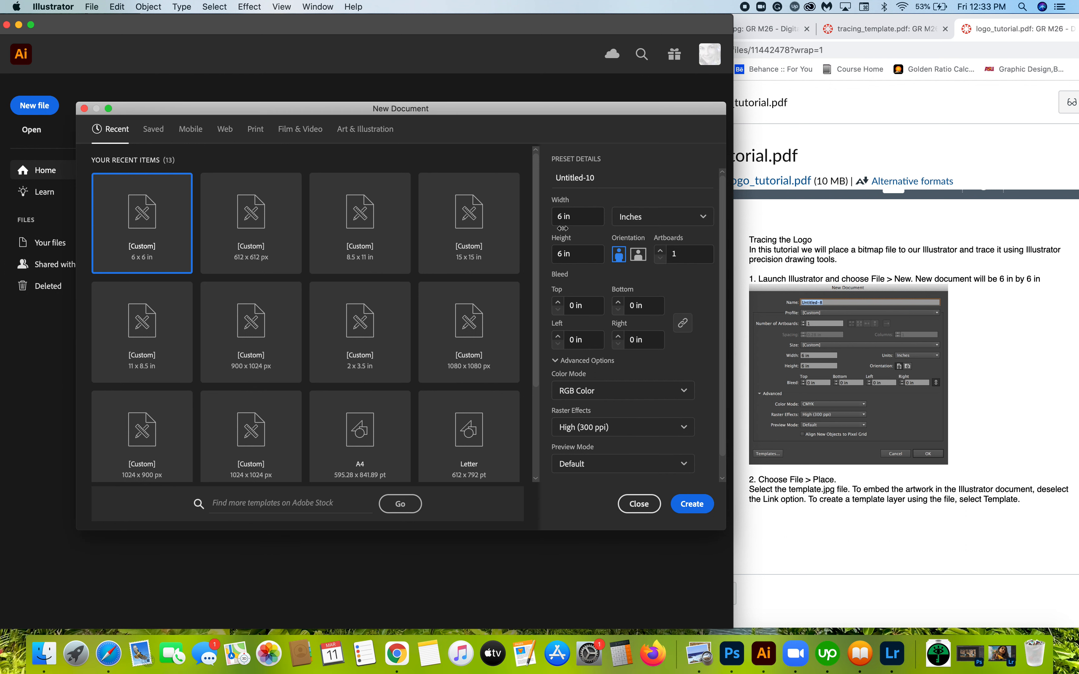
pyautogui.click(559, 218)
pyautogui.moveTo(559, 219); pyautogui.dragTo(547, 220)
pyautogui.write('6')
# Step: Enlarge the New Document example in the browser's logo_tutorial.pdf to examine its settings, and return to Illustrator
pyautogui.click(844, 389)
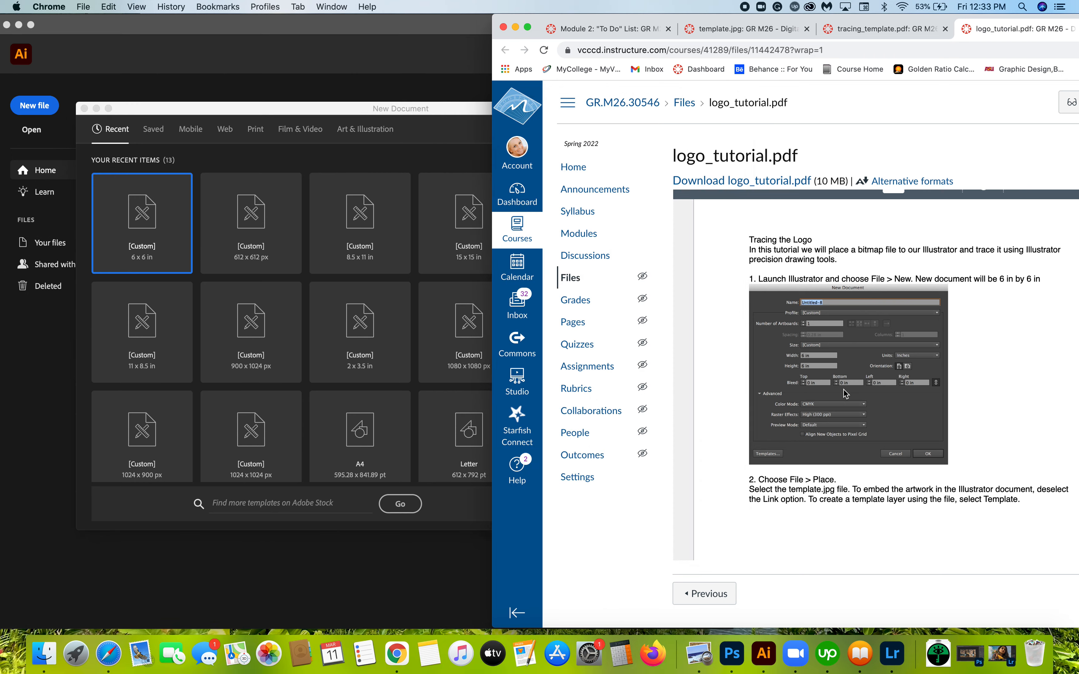
pyautogui.scroll(5, 844, 389)
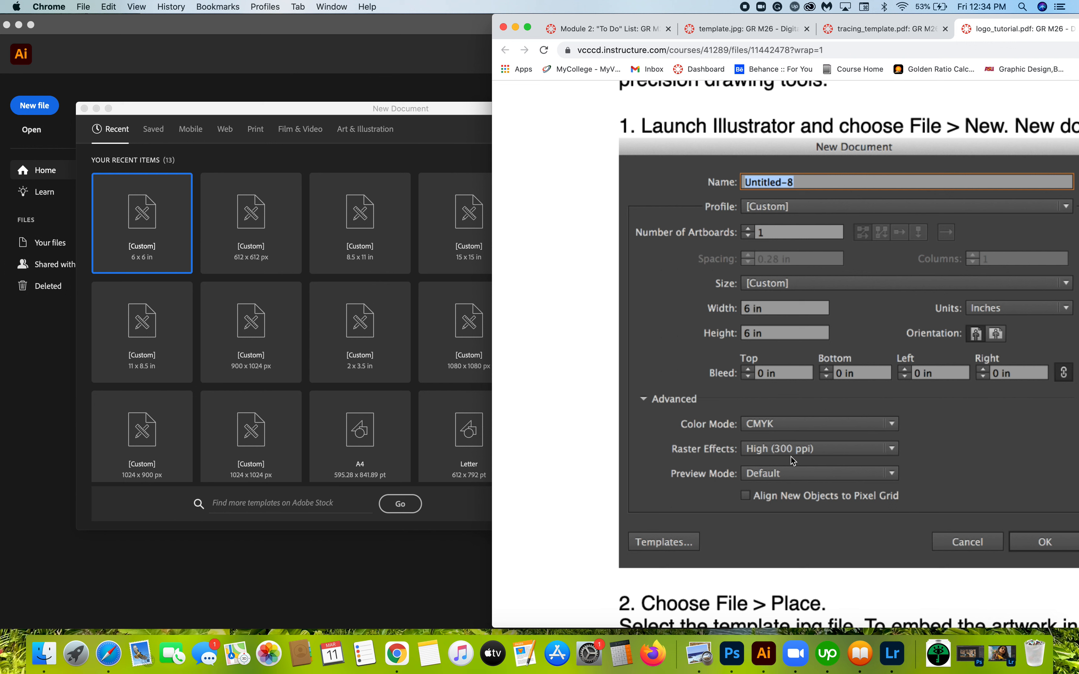
pyautogui.click(475, 565)
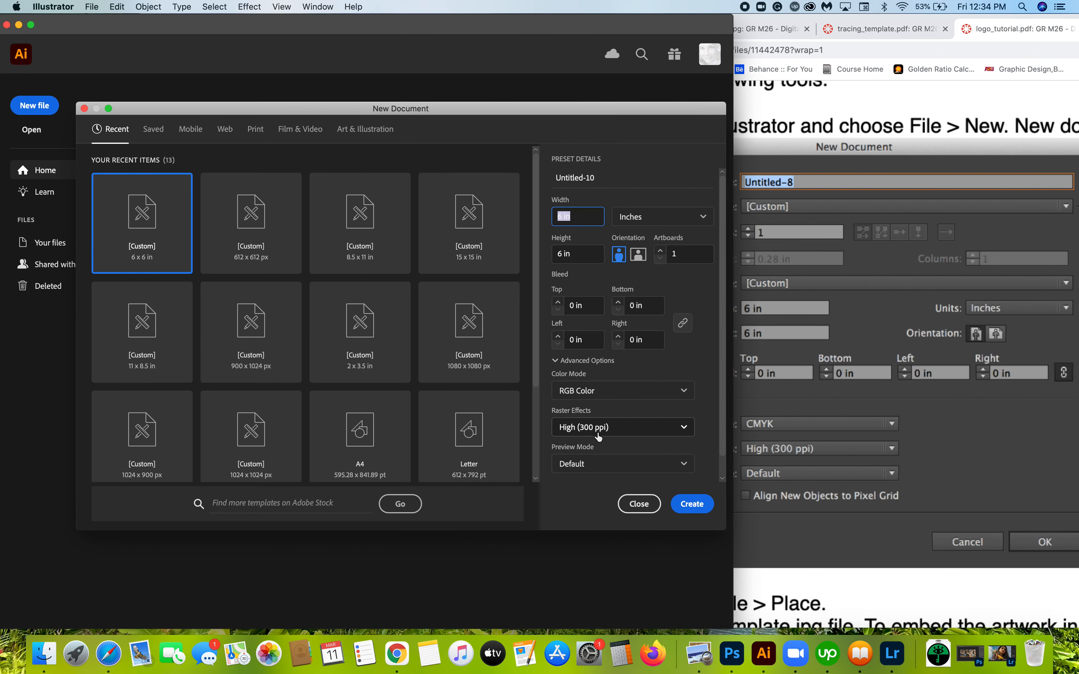
# Step: Choose RGB Color as the new document's color mode and create the document
pyautogui.click(689, 391)
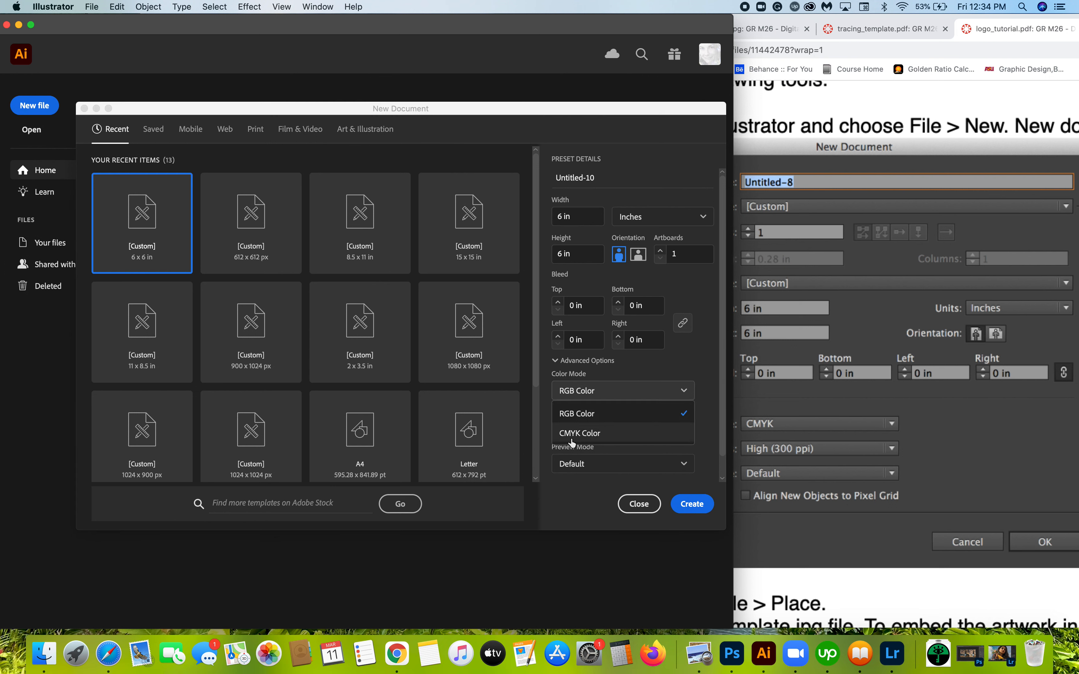
pyautogui.click(588, 414)
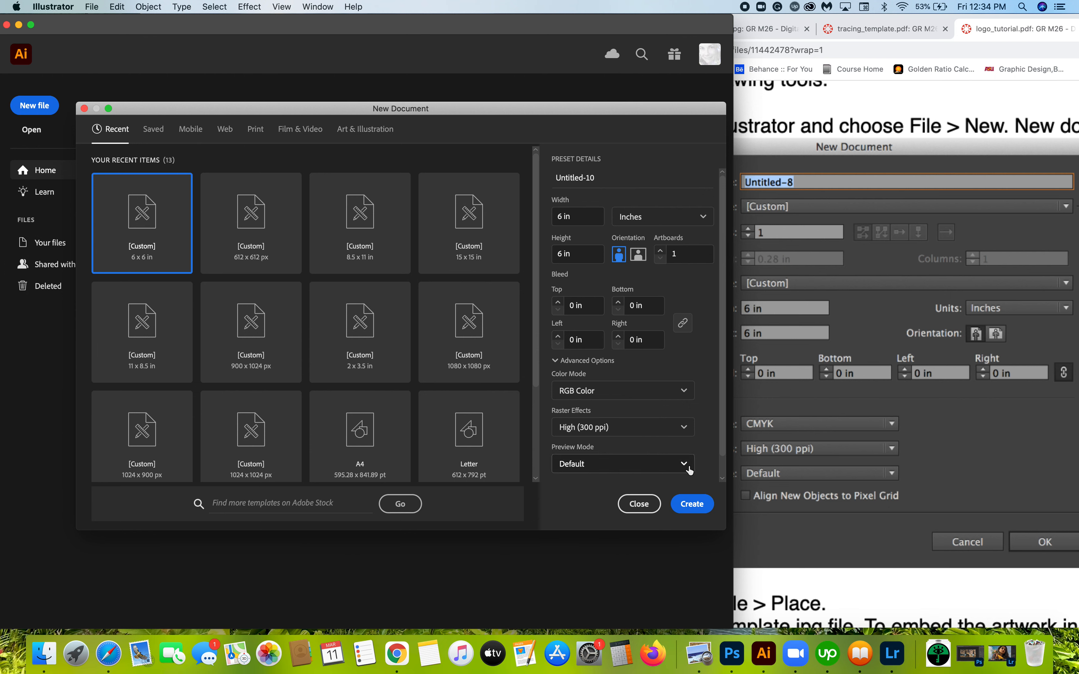
pyautogui.click(700, 505)
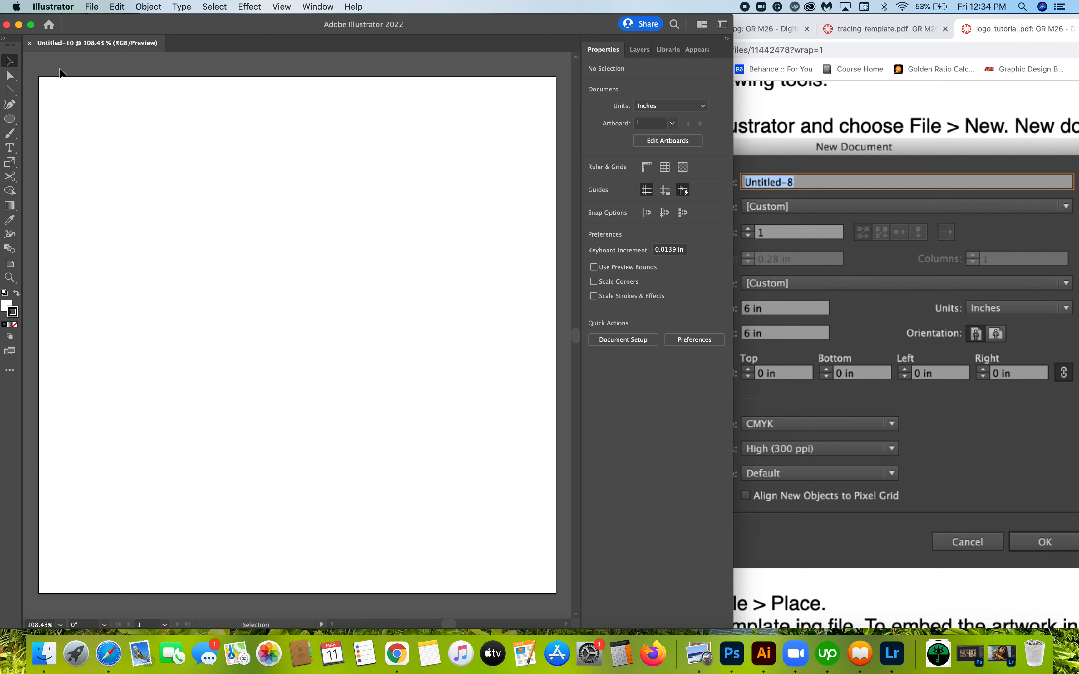
# Step: Check the instructions for placing the image as a template in the browser's logo_tutorial.pdf and tracing_template.pdf
pyautogui.click(790, 106)
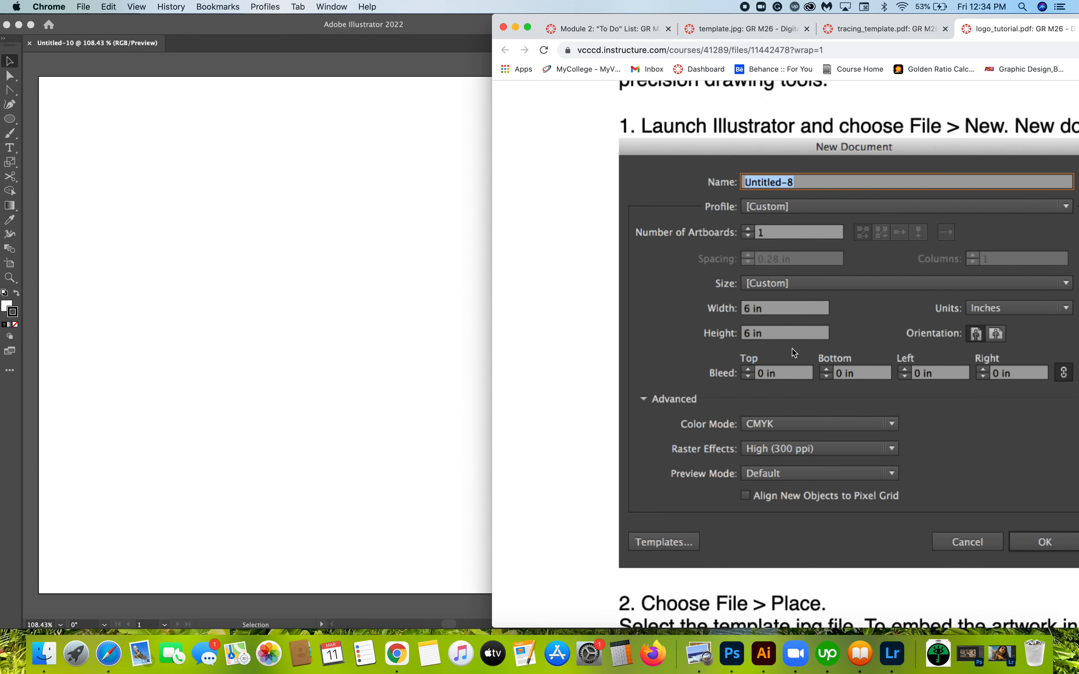
pyautogui.scroll(-5, 791, 347)
pyautogui.scroll(-3, 801, 344)
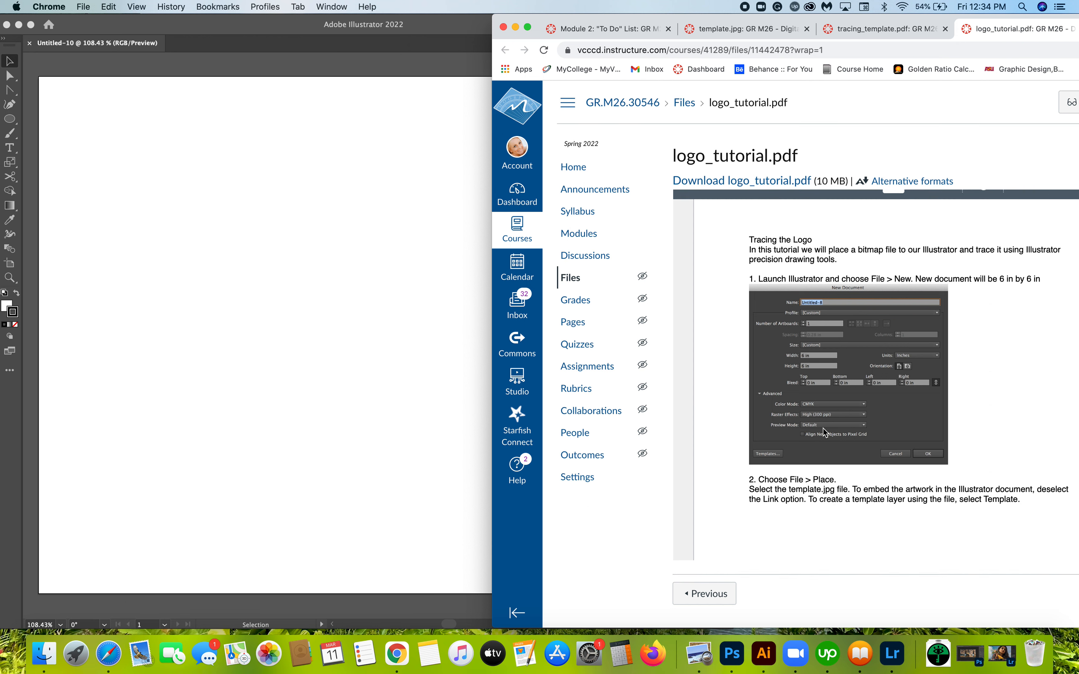
pyautogui.click(858, 32)
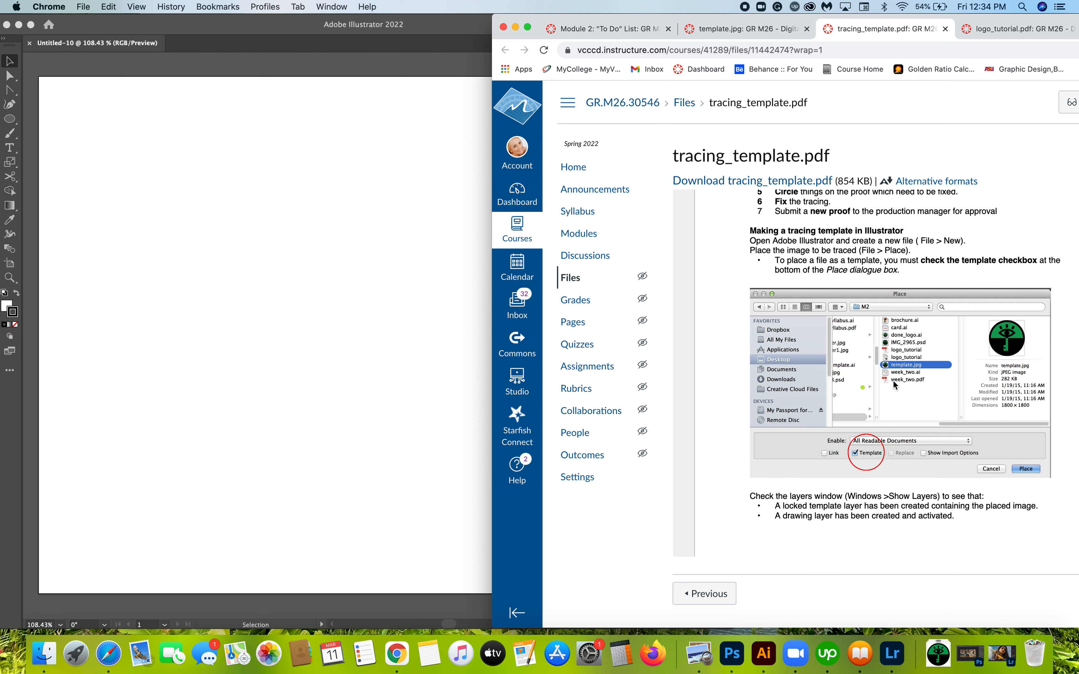
pyautogui.click(978, 32)
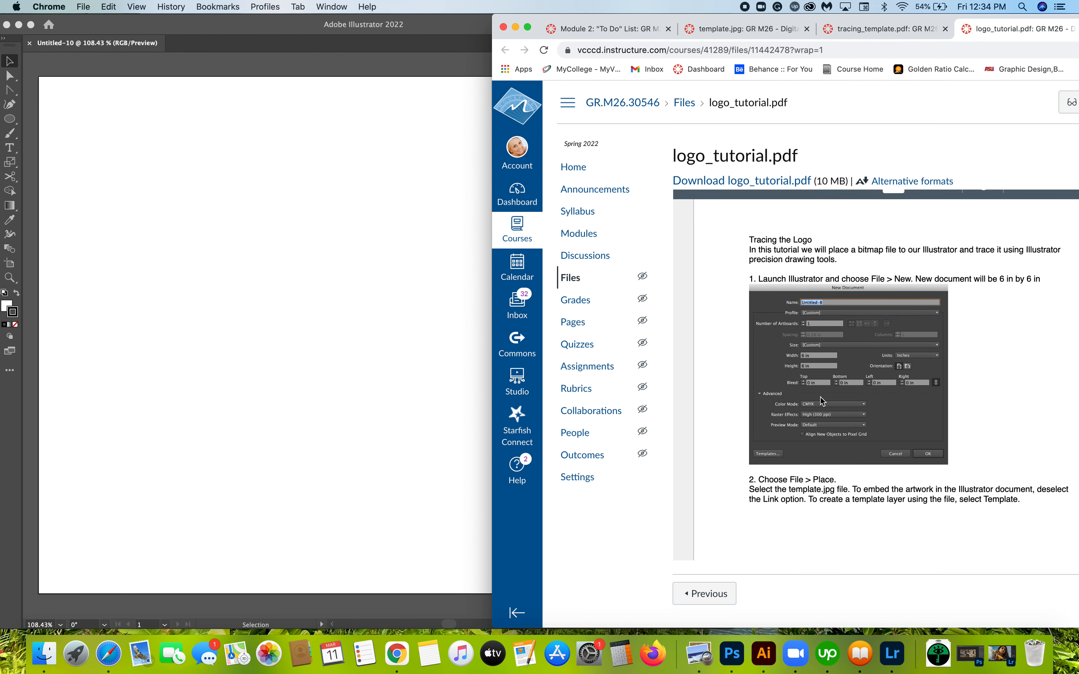
# Step: Place template (3).jpg from the Logo Tutorial folder in the Illustrator document as an unlinked template
pyautogui.scroll(-3, 820, 402)
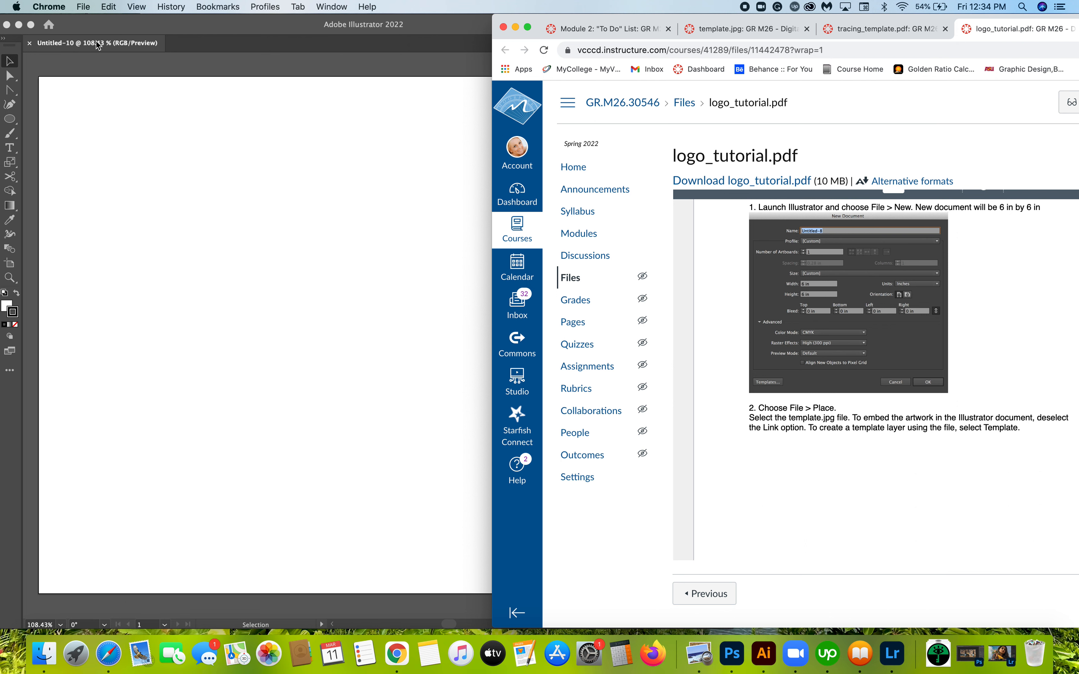
pyautogui.click(84, 7)
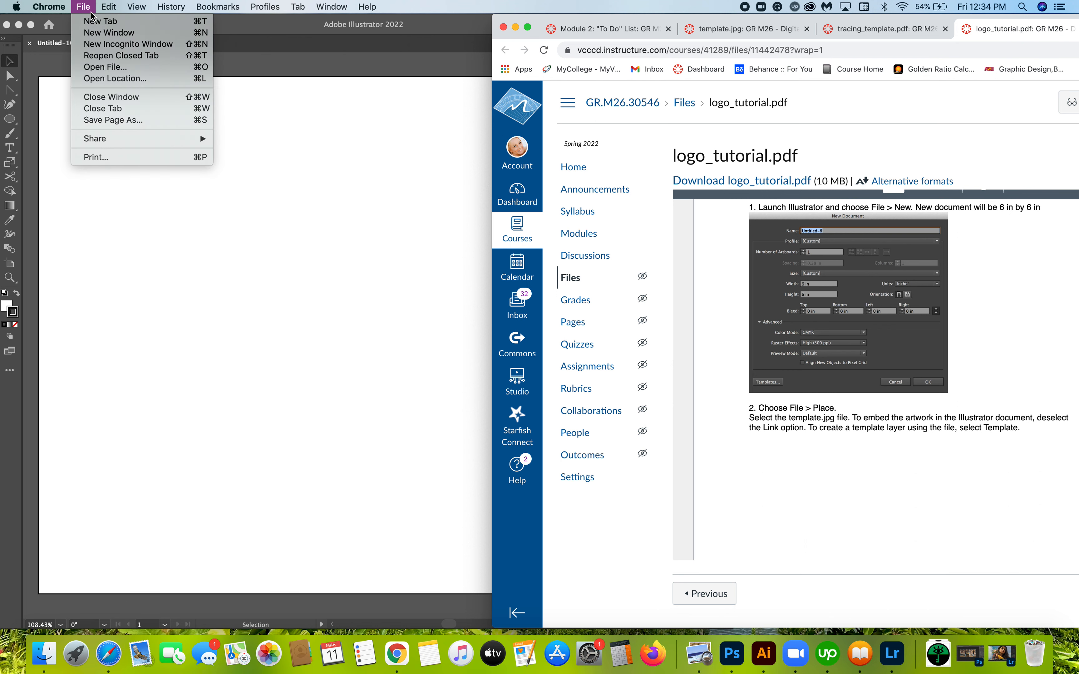
pyautogui.click(228, 30)
pyautogui.click(93, 7)
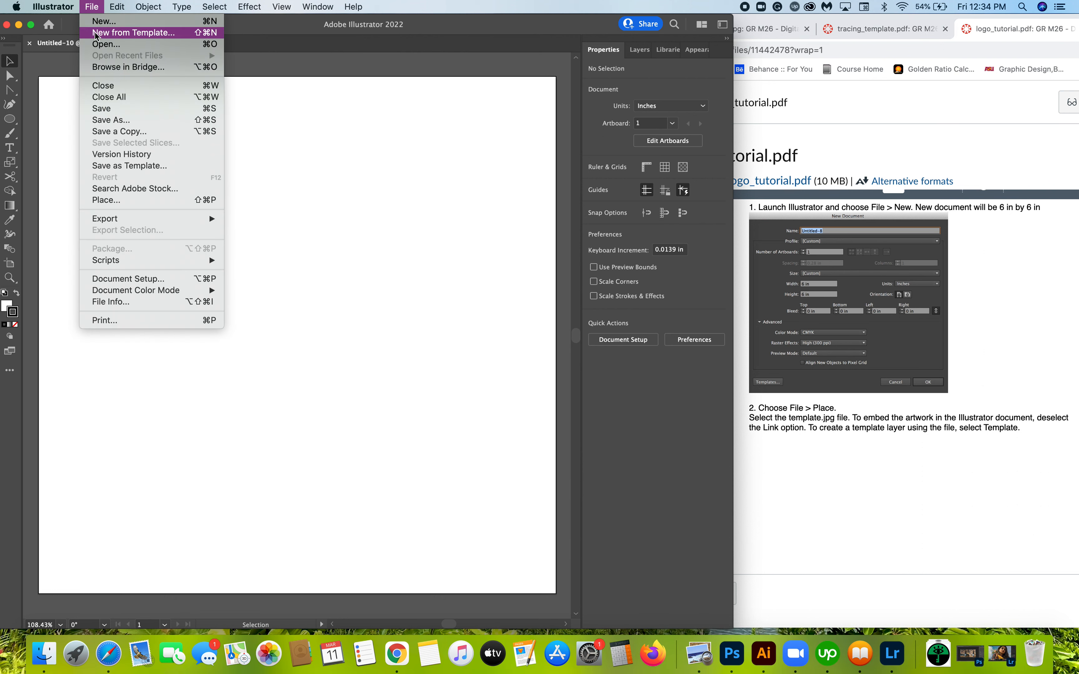
pyautogui.click(115, 201)
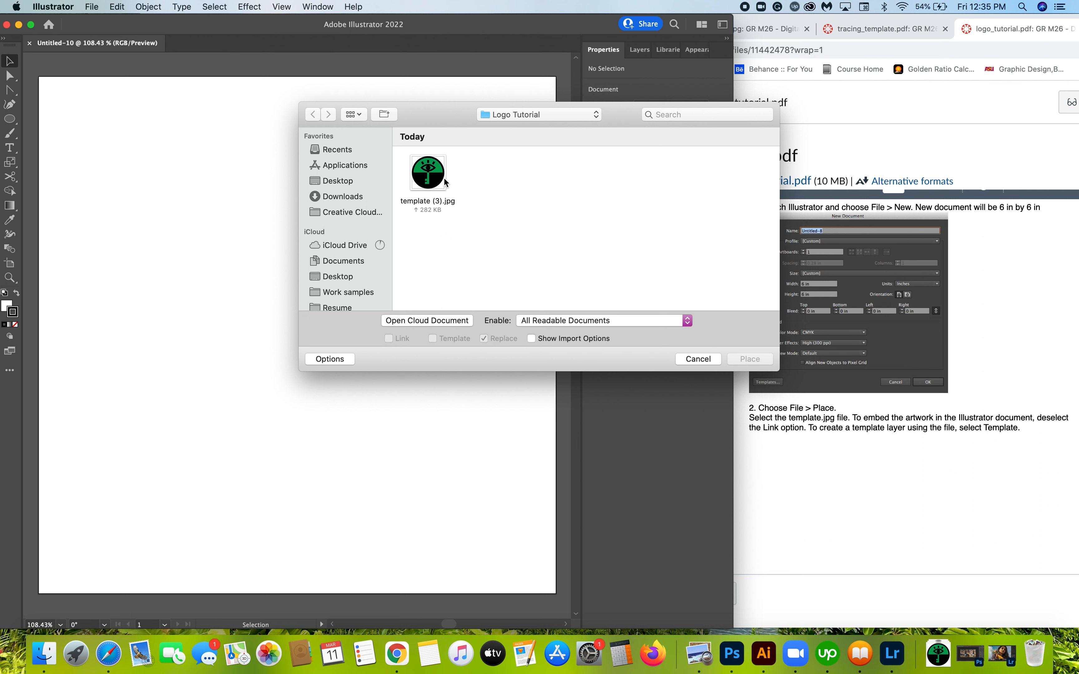
pyautogui.click(432, 190)
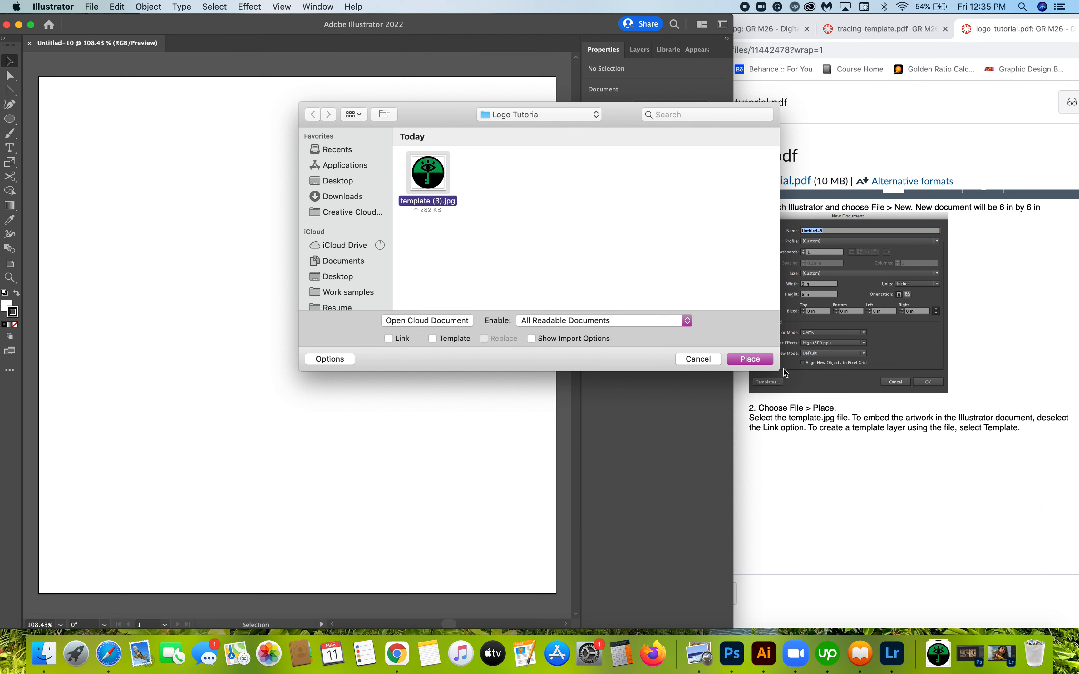
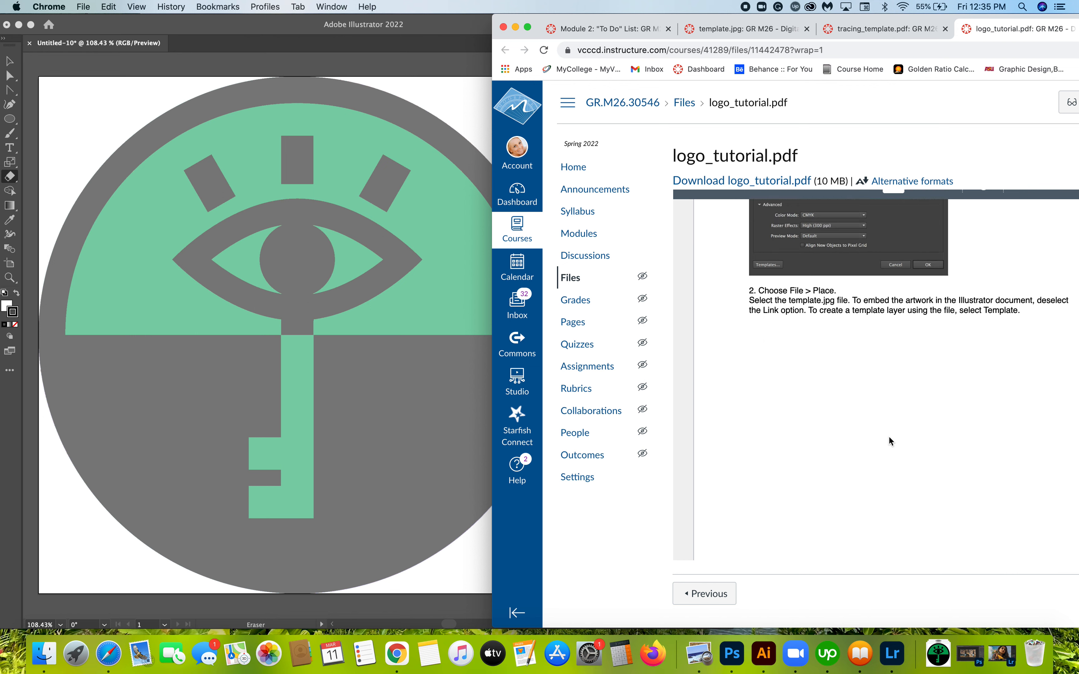
# Step: Check the gridline instructions in the browser's logo_tutorial.pdf and open Illustrator's Guides & Grid preferences
pyautogui.scroll(-5, 888, 437)
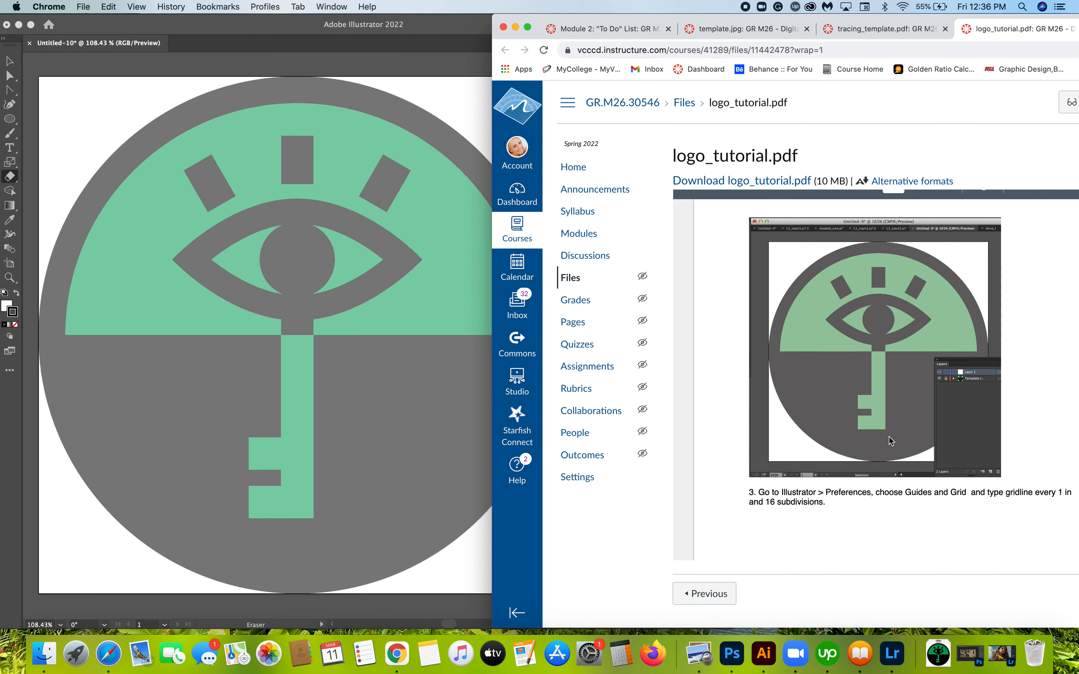
pyautogui.scroll(-2, 888, 441)
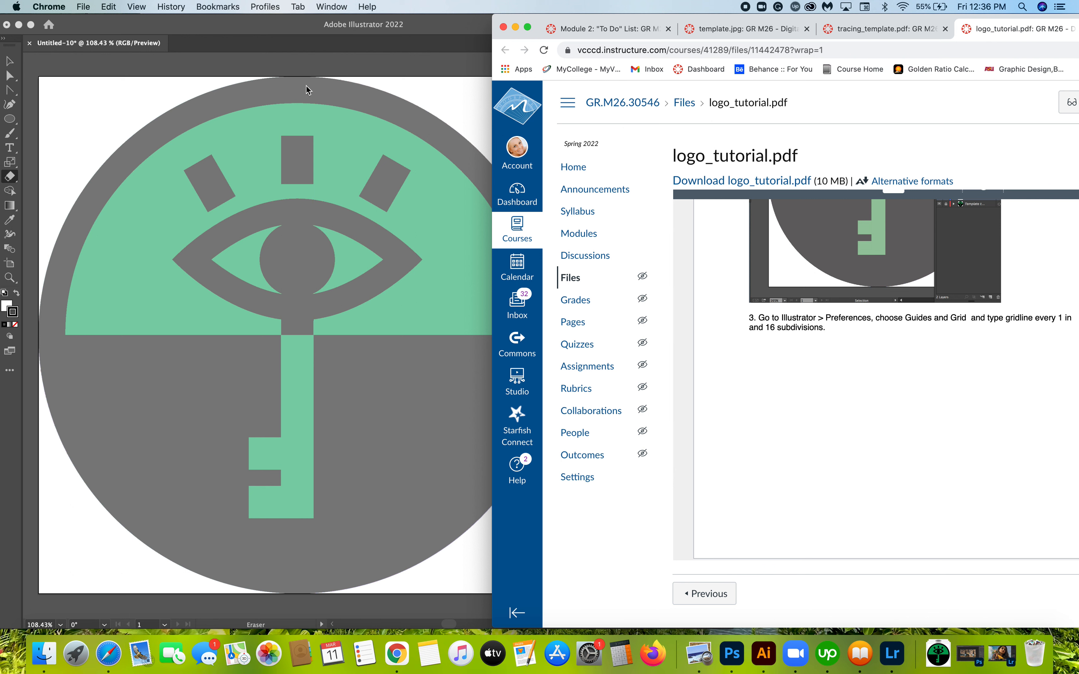
pyautogui.click(267, 34)
pyautogui.click(54, 6)
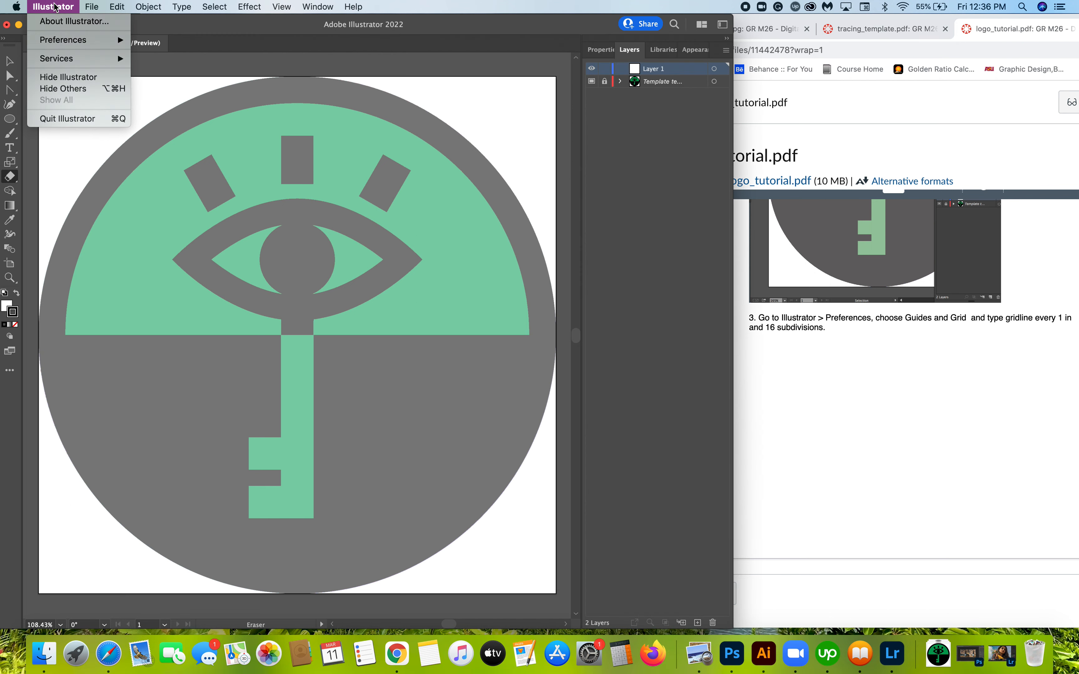
pyautogui.moveTo(90, 40)
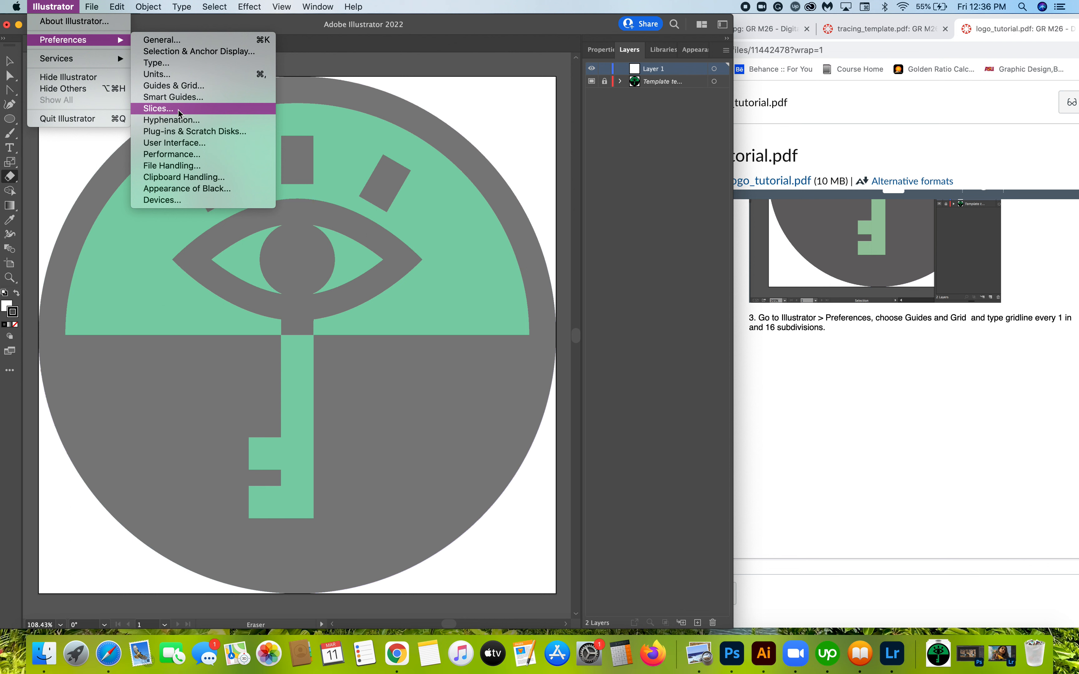
pyautogui.click(181, 86)
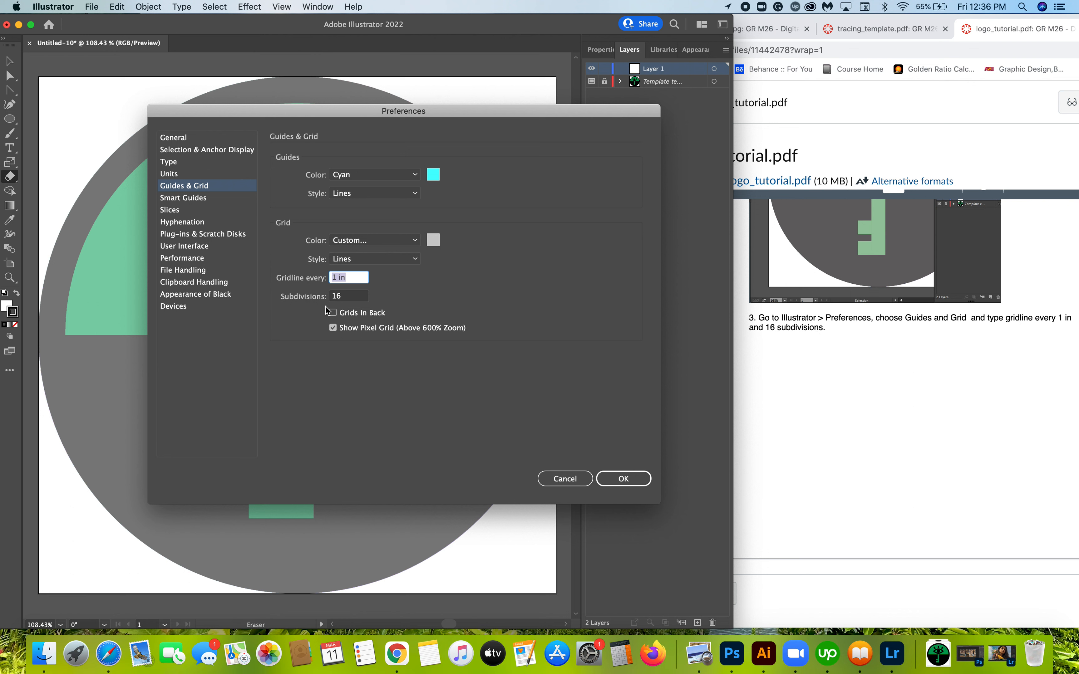
# Step: Compare the Guides & Grid preferences with the logo_tutorial.pdf example and accept a gridline every 1 in with 16 subdivisions
pyautogui.scroll(-5, 938, 402)
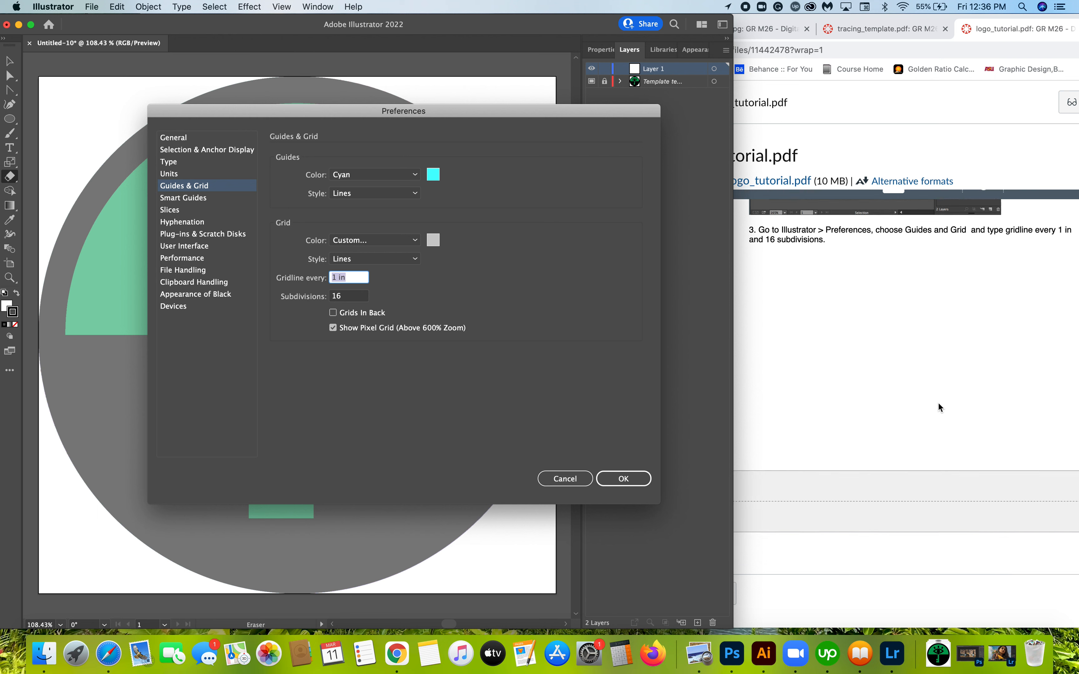
pyautogui.scroll(-2, 938, 404)
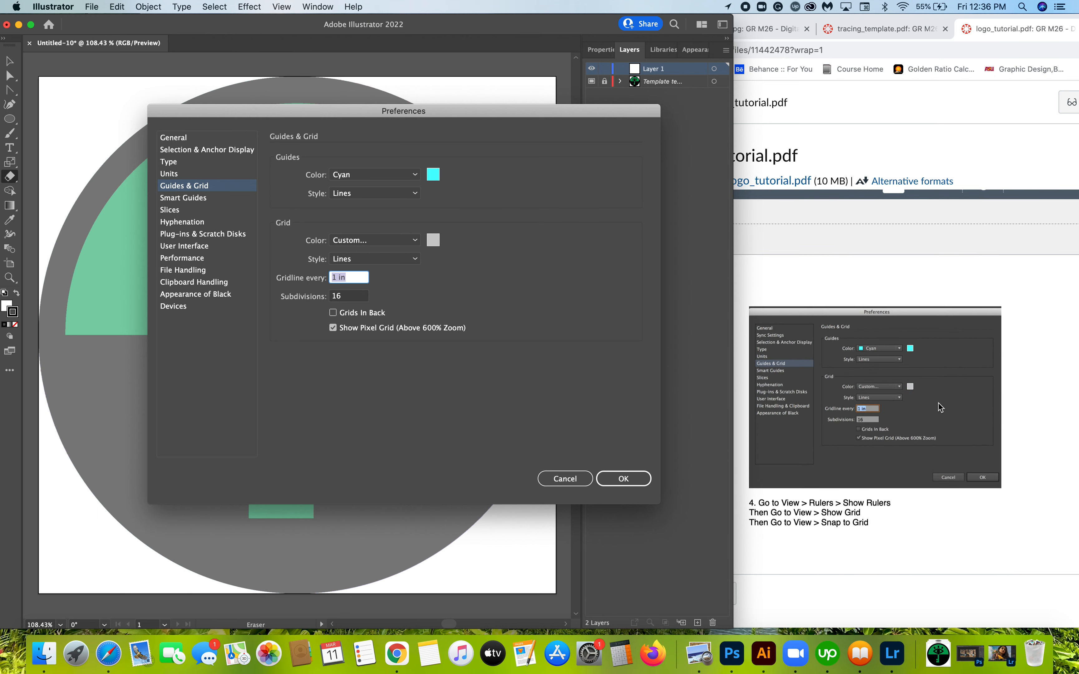
pyautogui.click(860, 421)
pyautogui.scroll(5, 860, 421)
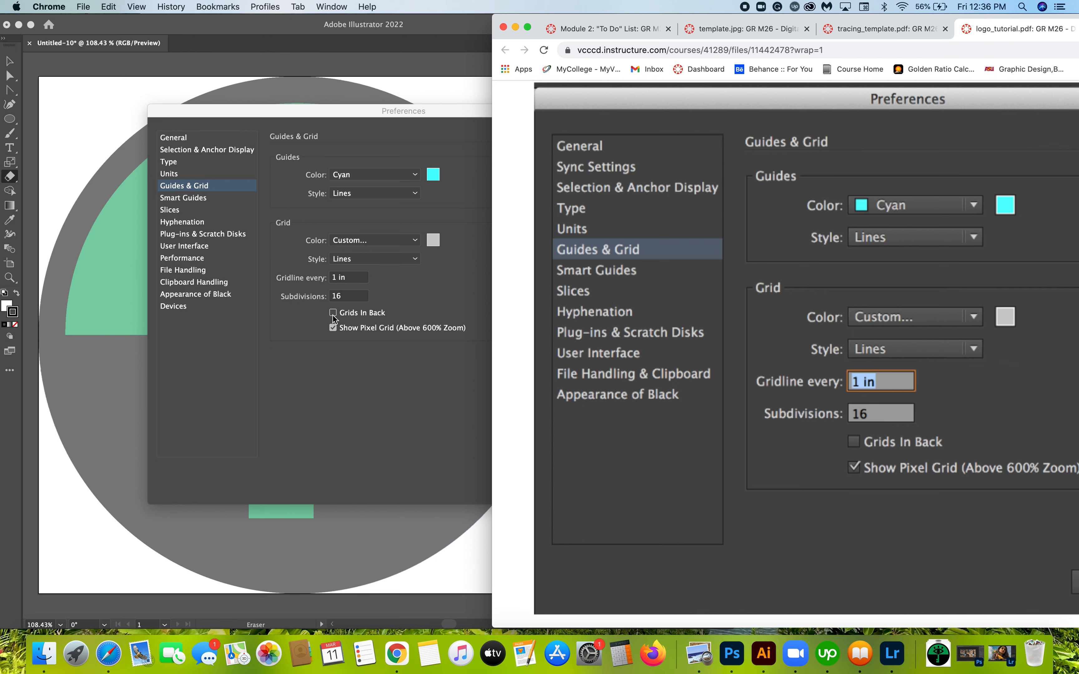
pyautogui.scroll(-5, 827, 328)
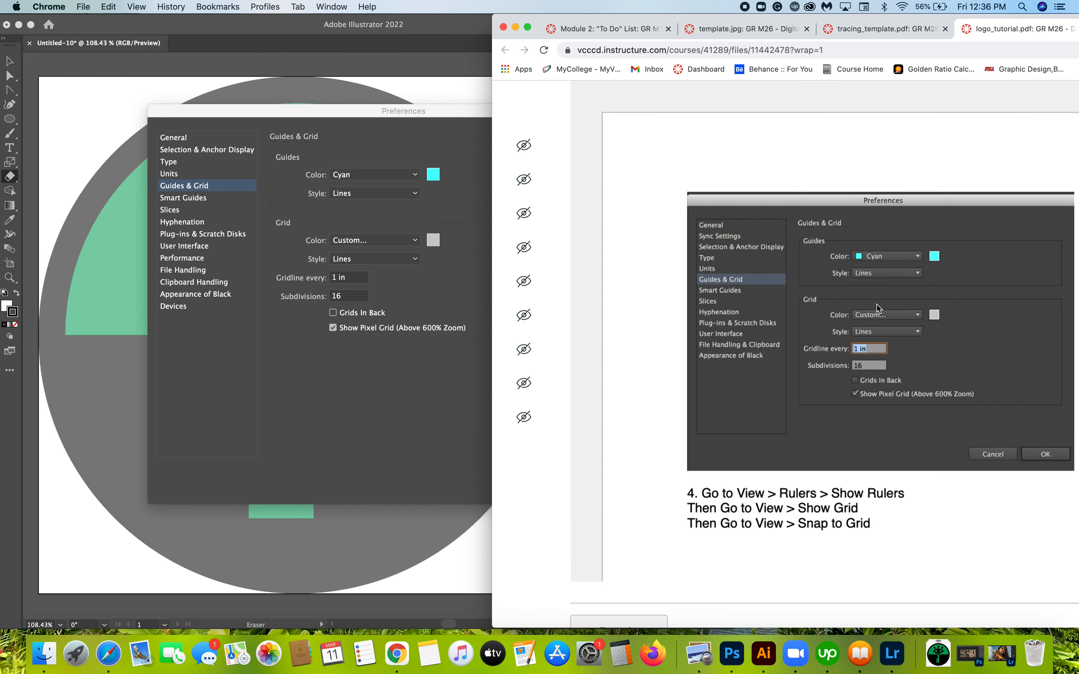
pyautogui.scroll(-3, 876, 305)
pyautogui.click(344, 465)
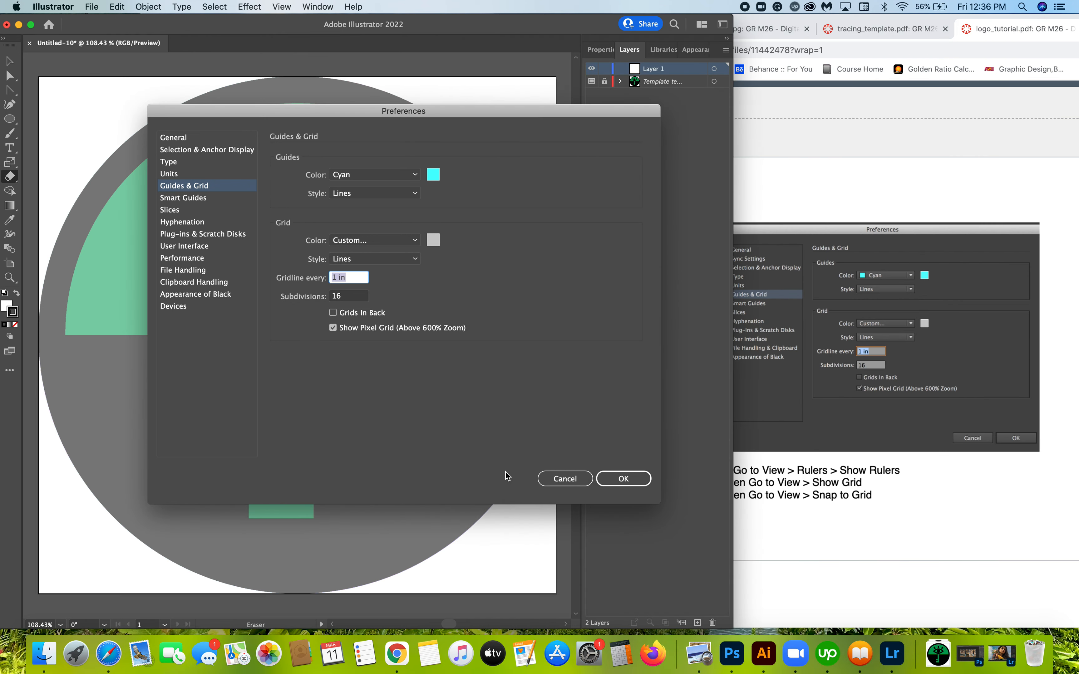
pyautogui.click(640, 477)
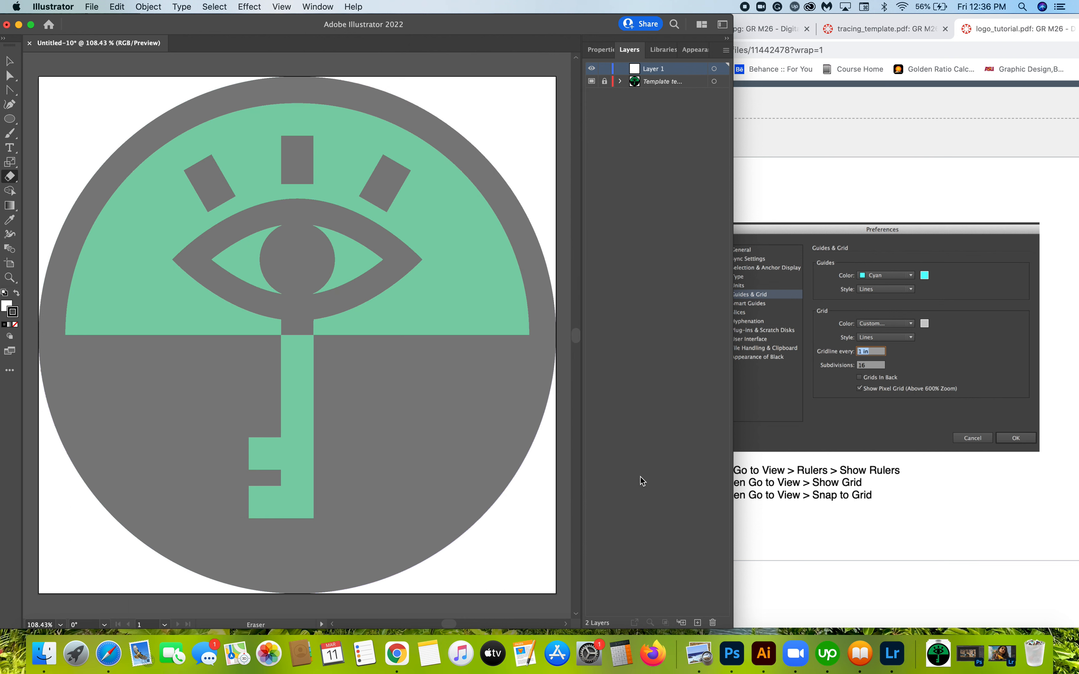
# Step: Bring instruction 4 of logo_tutorial.pdf fully into view and show the rulers in the Illustrator document
pyautogui.hscroll(-1, 816, 515)
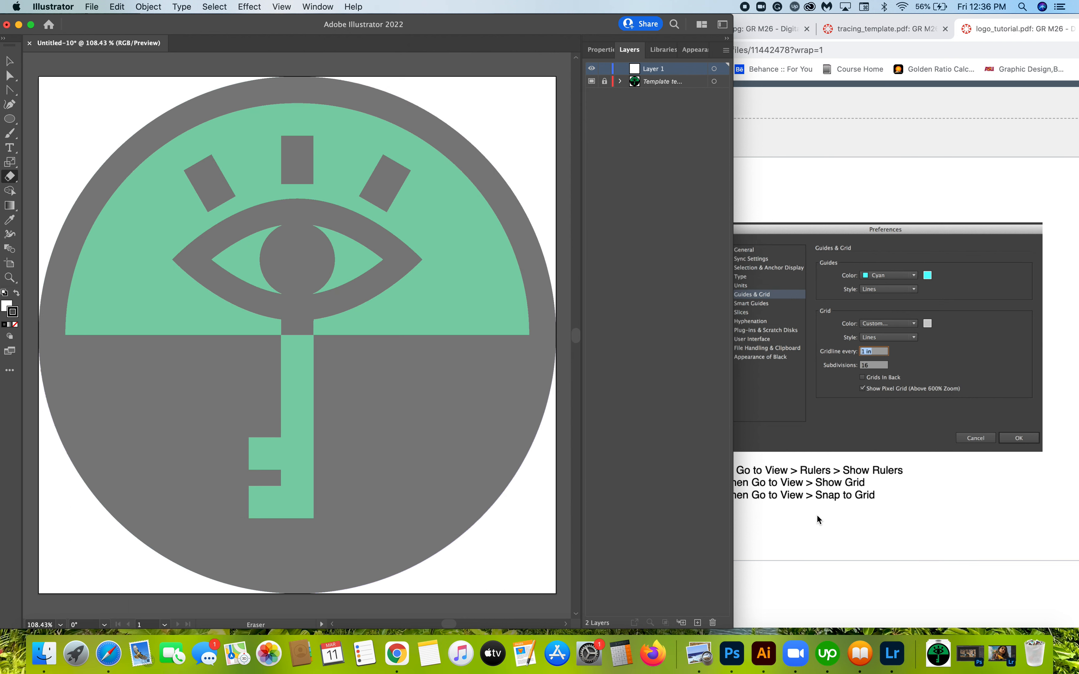
pyautogui.hscroll(-5, 816, 515)
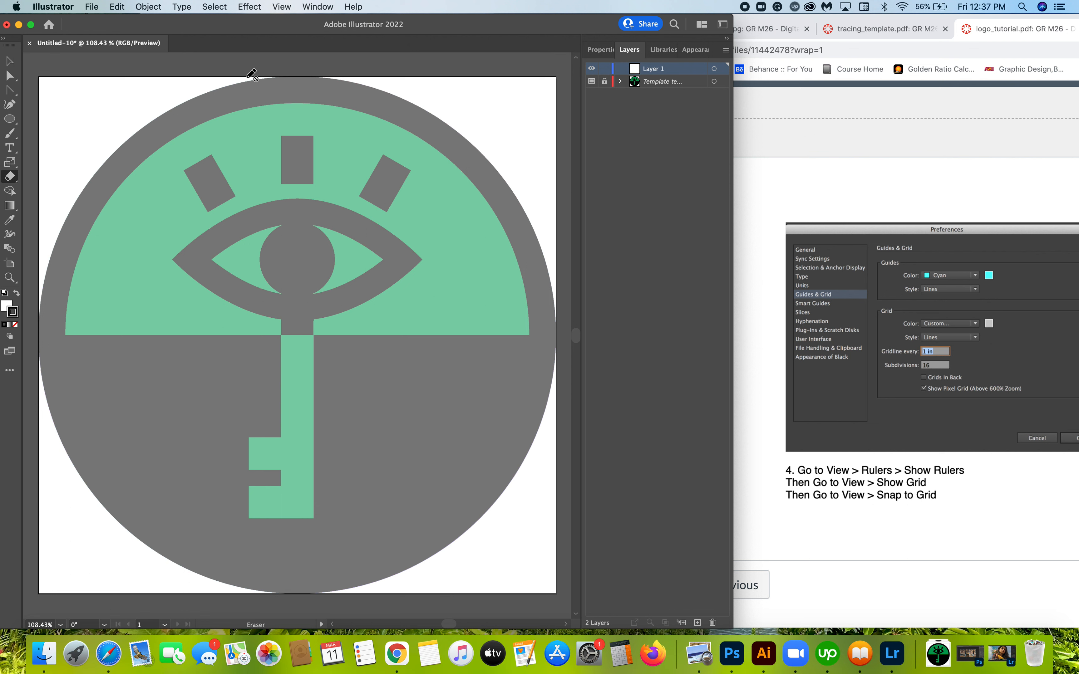
pyautogui.click(285, 7)
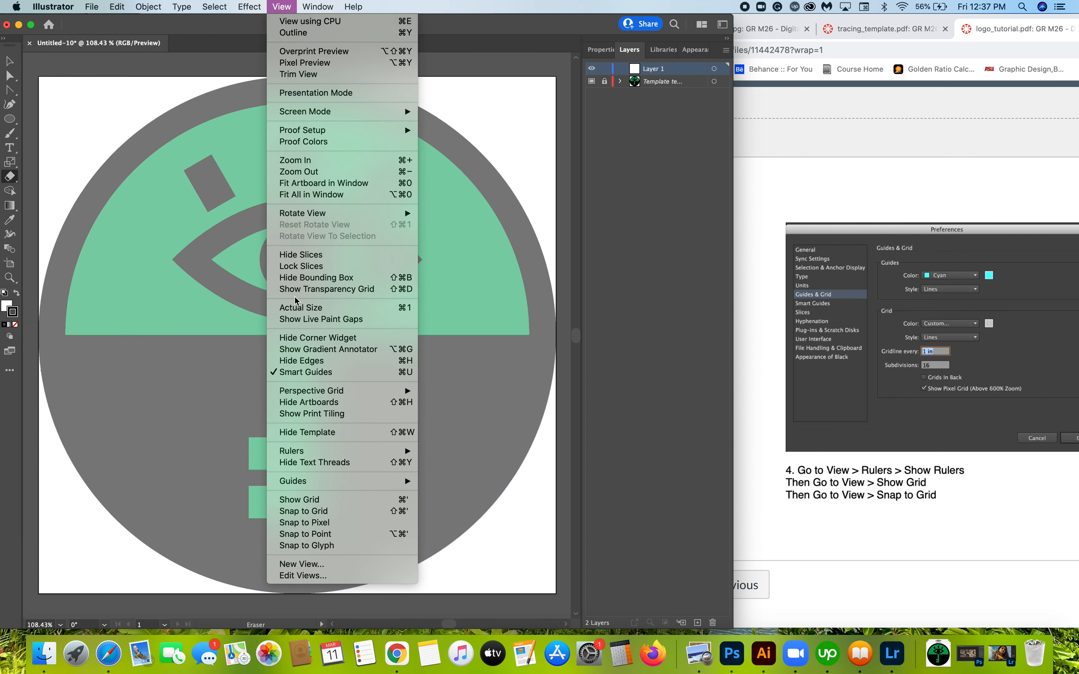
pyautogui.moveTo(296, 451)
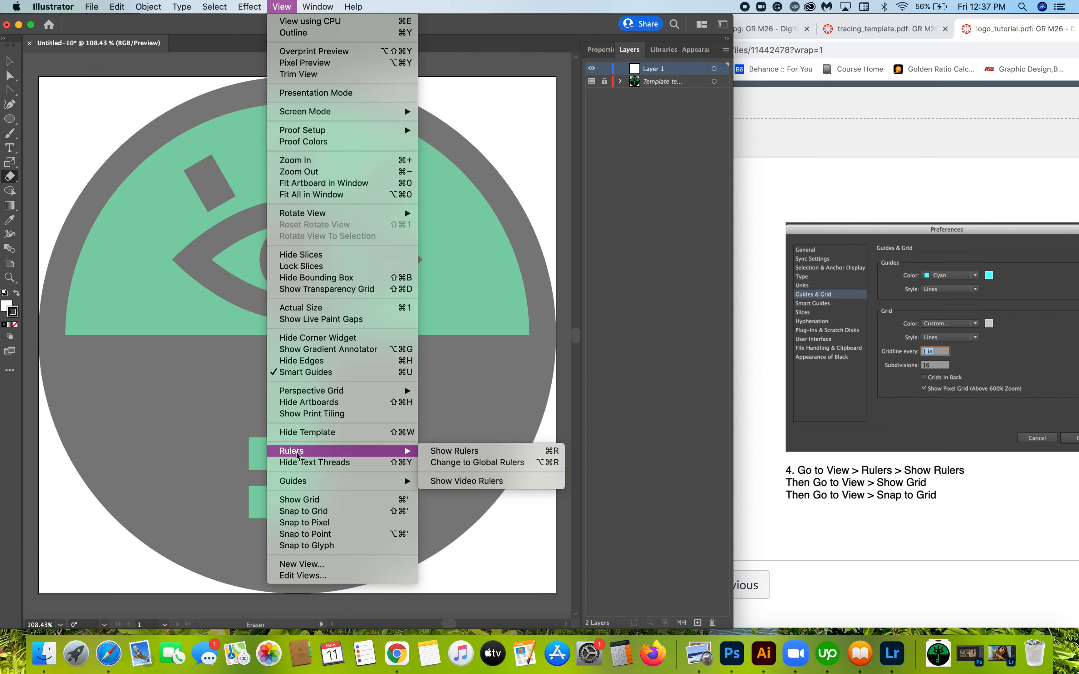
pyautogui.click(452, 448)
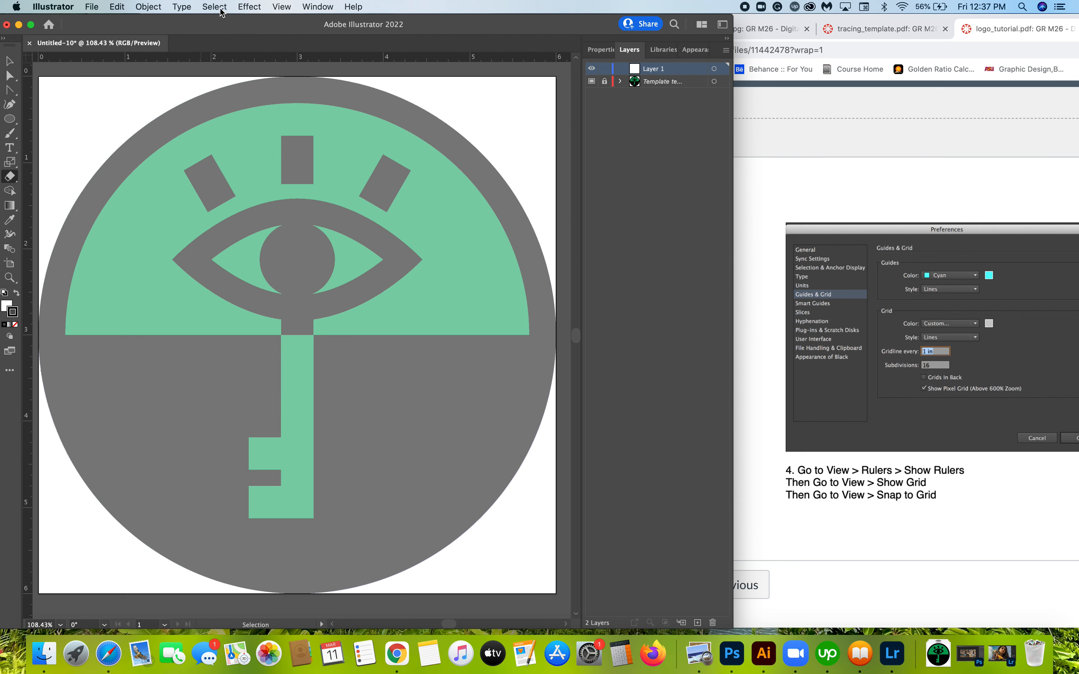
# Step: Show the document grid over the logo template and turn on Snap to Grid
pyautogui.click(274, 9)
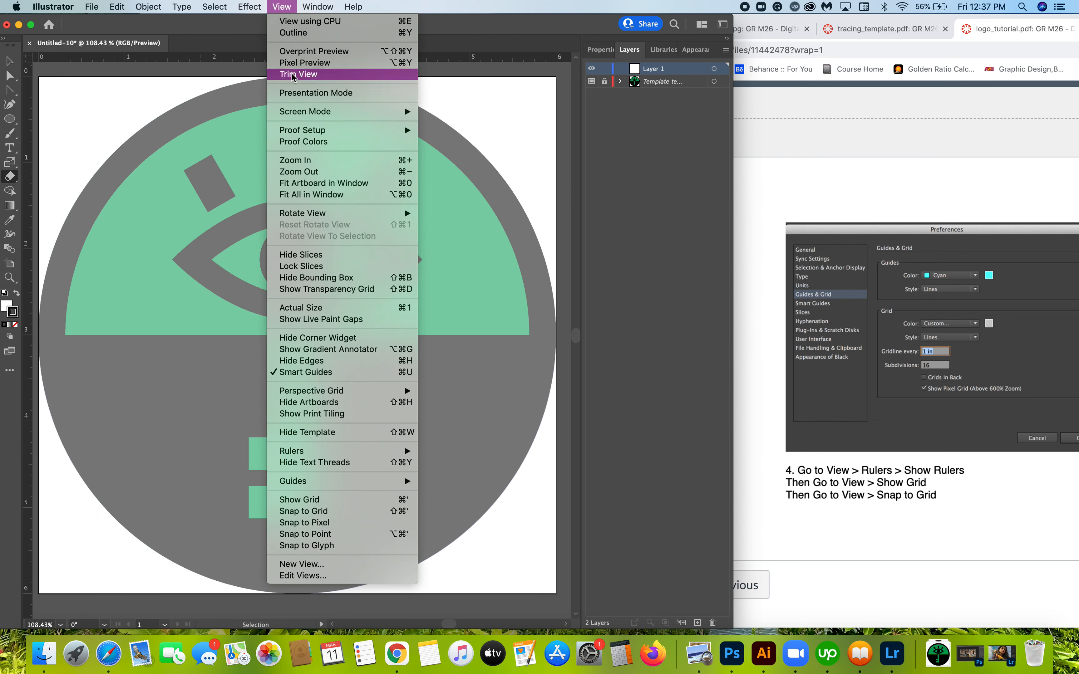
pyautogui.click(308, 502)
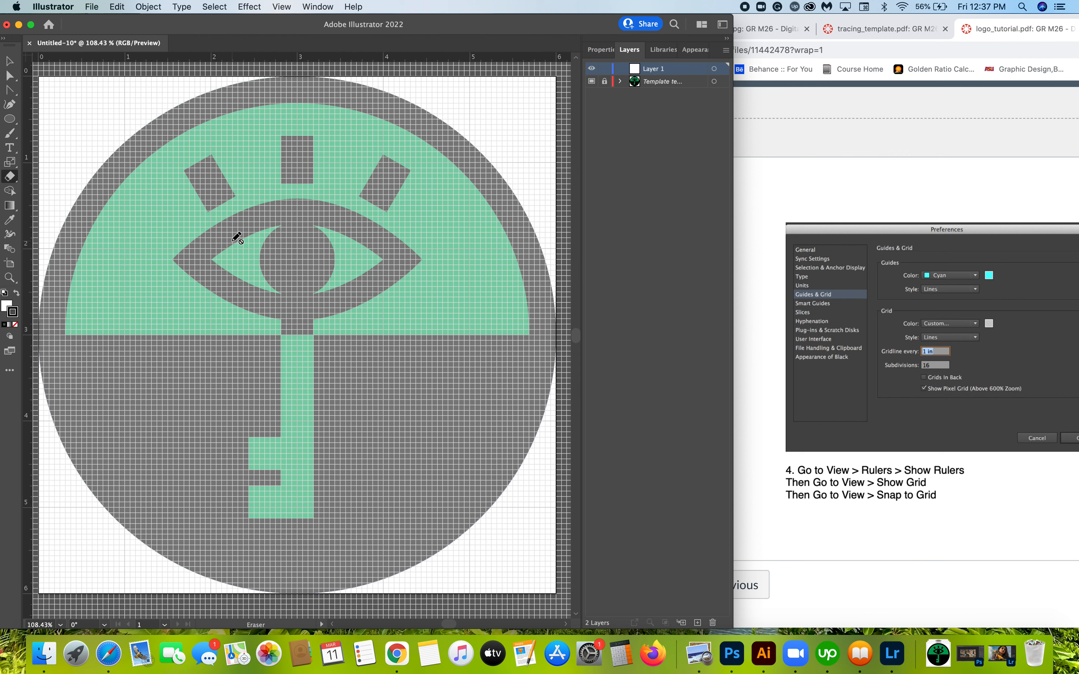
pyautogui.click(281, 7)
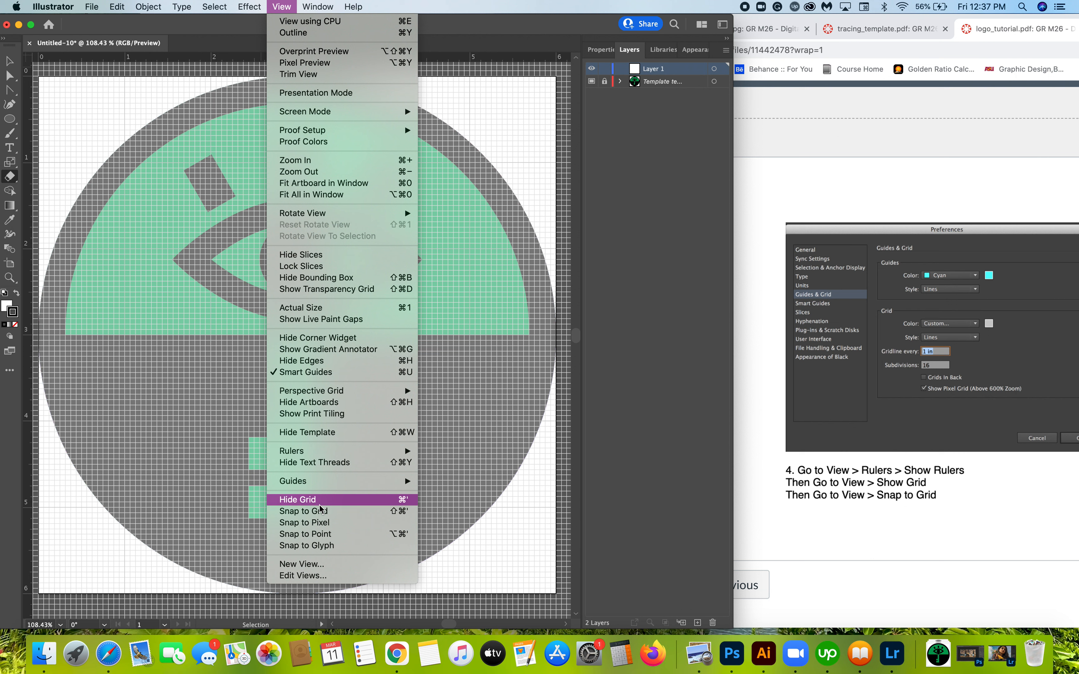
pyautogui.click(320, 512)
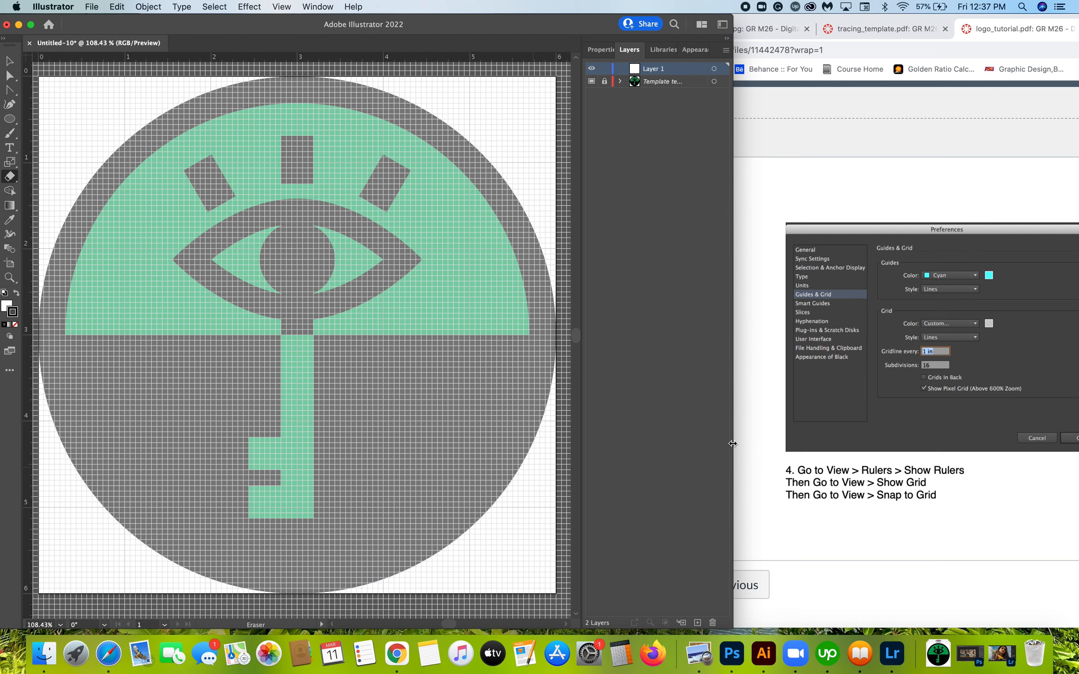
# Step: Widen the Illustrator window slightly and read the ruler guide instructions in the browser's logo_tutorial.pdf
pyautogui.moveTo(734, 442); pyautogui.dragTo(764, 440)
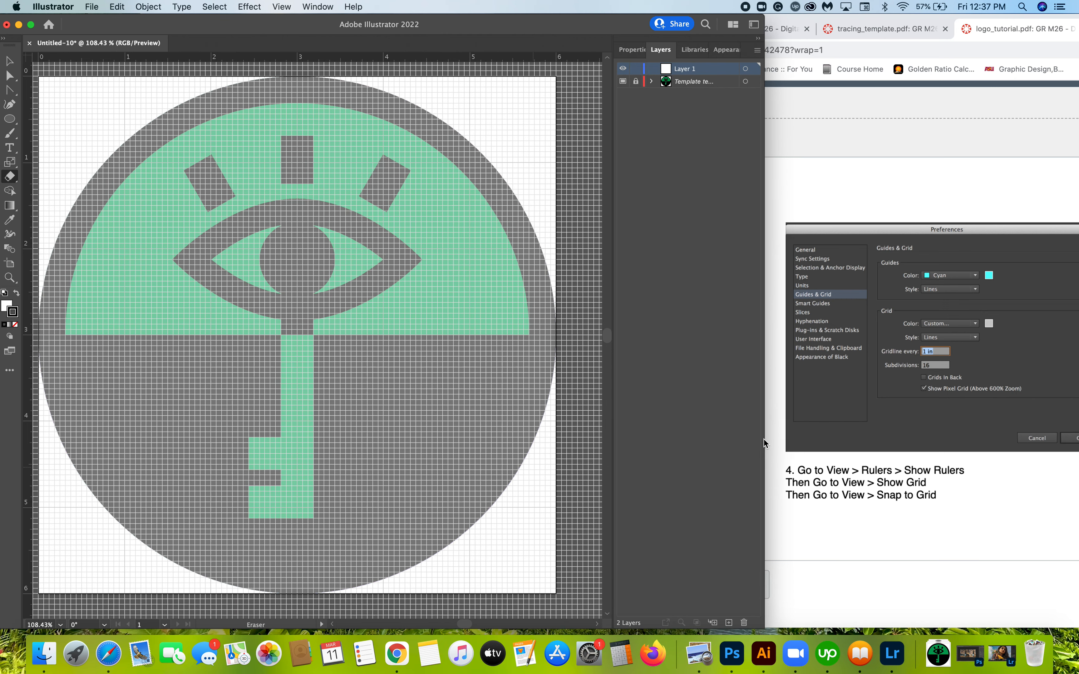
pyautogui.hscroll(-2, 291, 453)
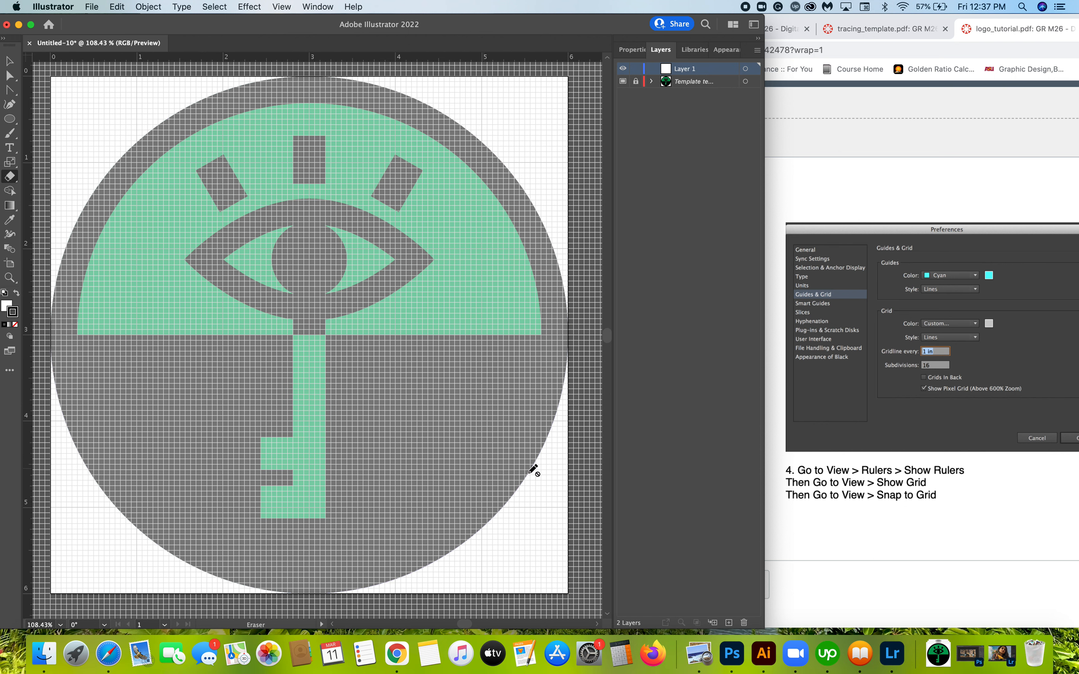
pyautogui.click(847, 565)
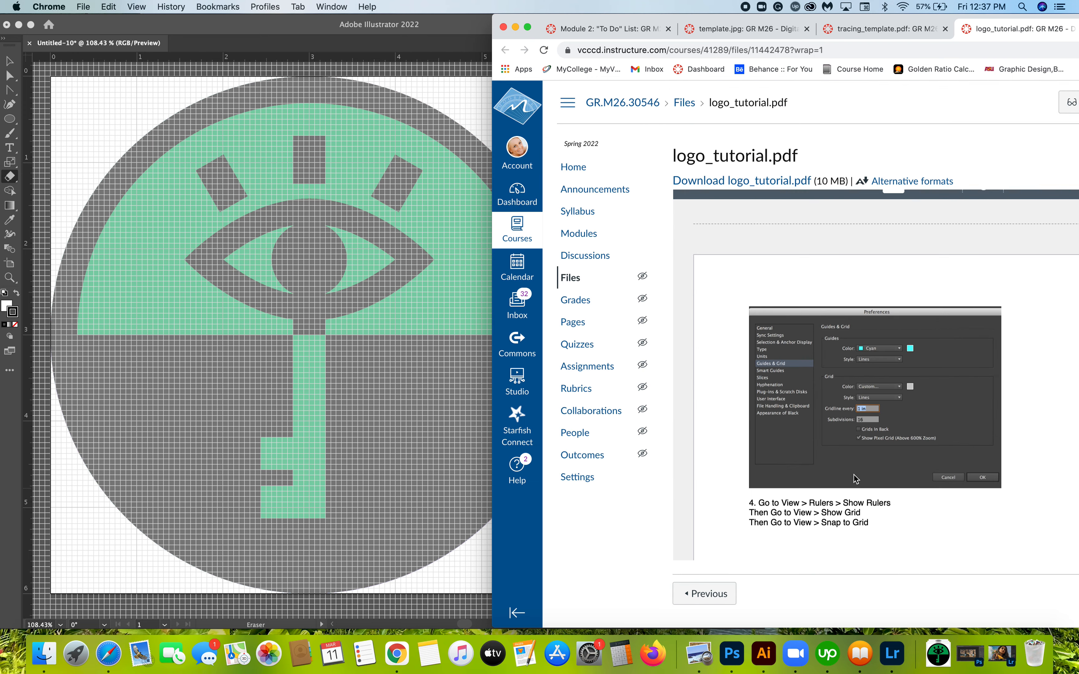
pyautogui.scroll(-5, 865, 468)
pyautogui.scroll(-6, 865, 468)
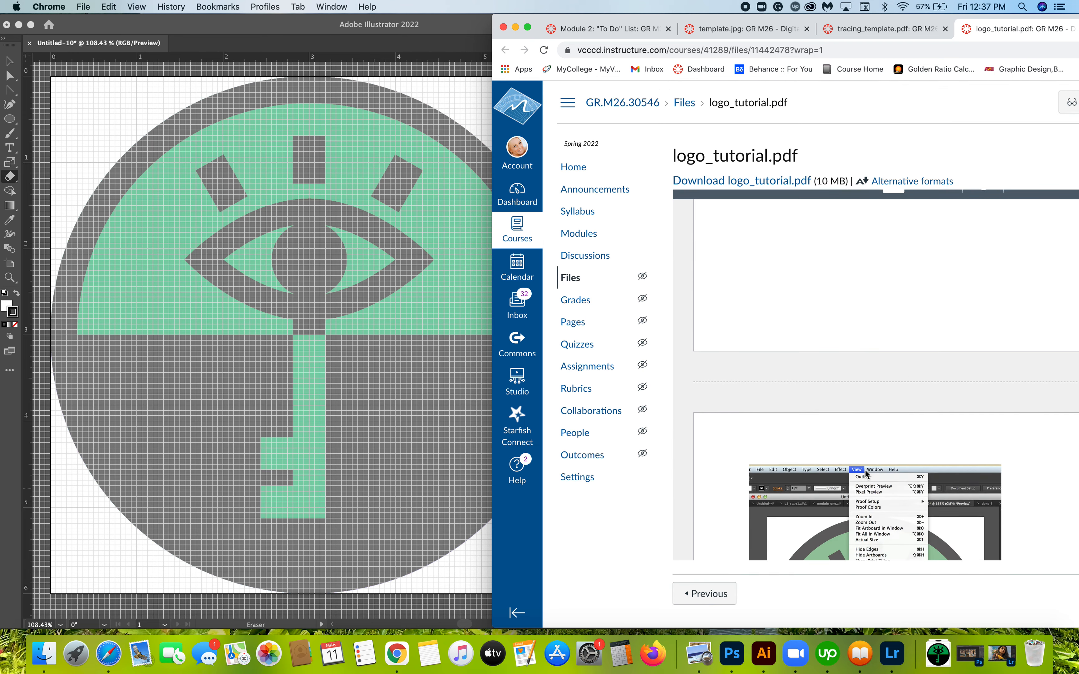
pyautogui.scroll(-2, 864, 470)
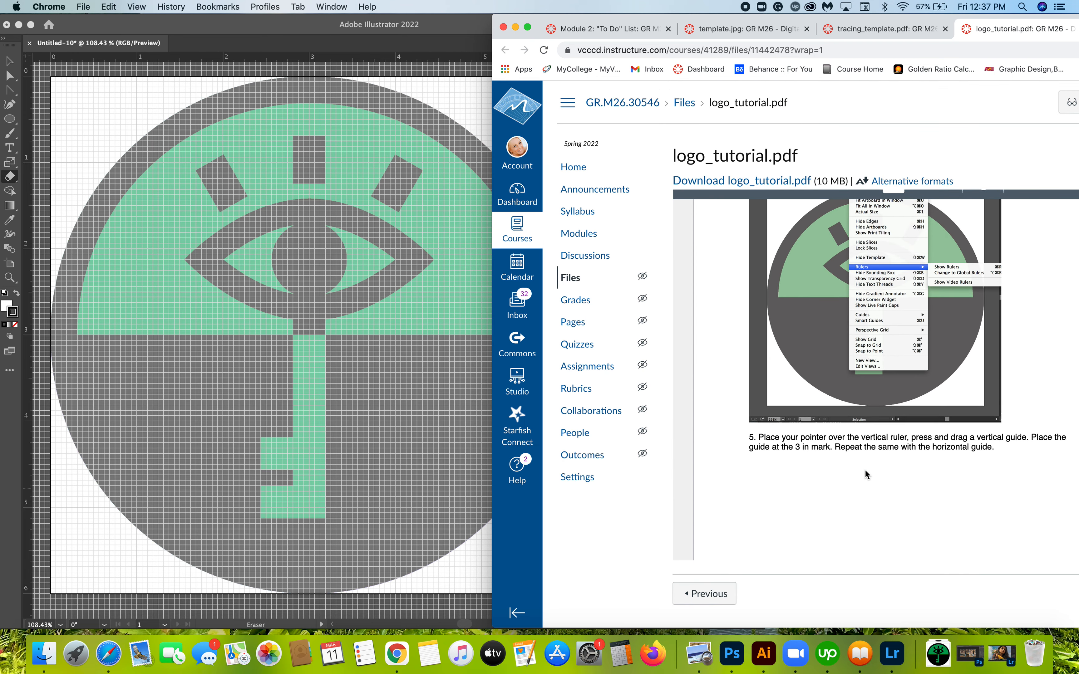
pyautogui.scroll(-1, 864, 474)
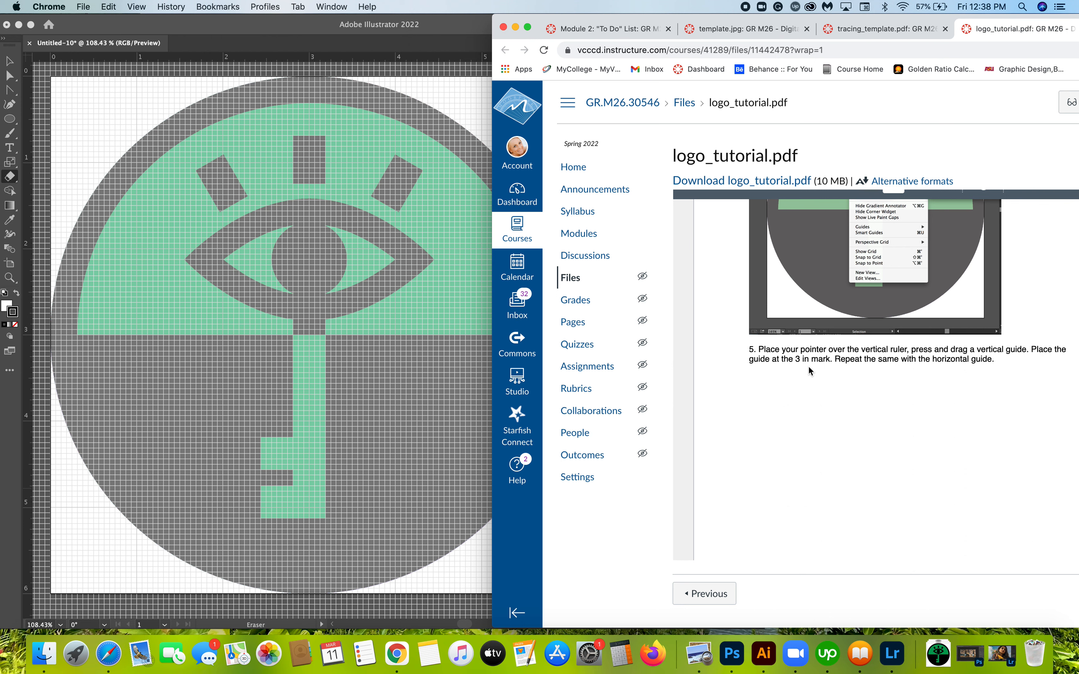
# Step: Switch to Illustrator and place a vertical ruler guide exactly at the 3 in mark of the document
pyautogui.click(25, 351)
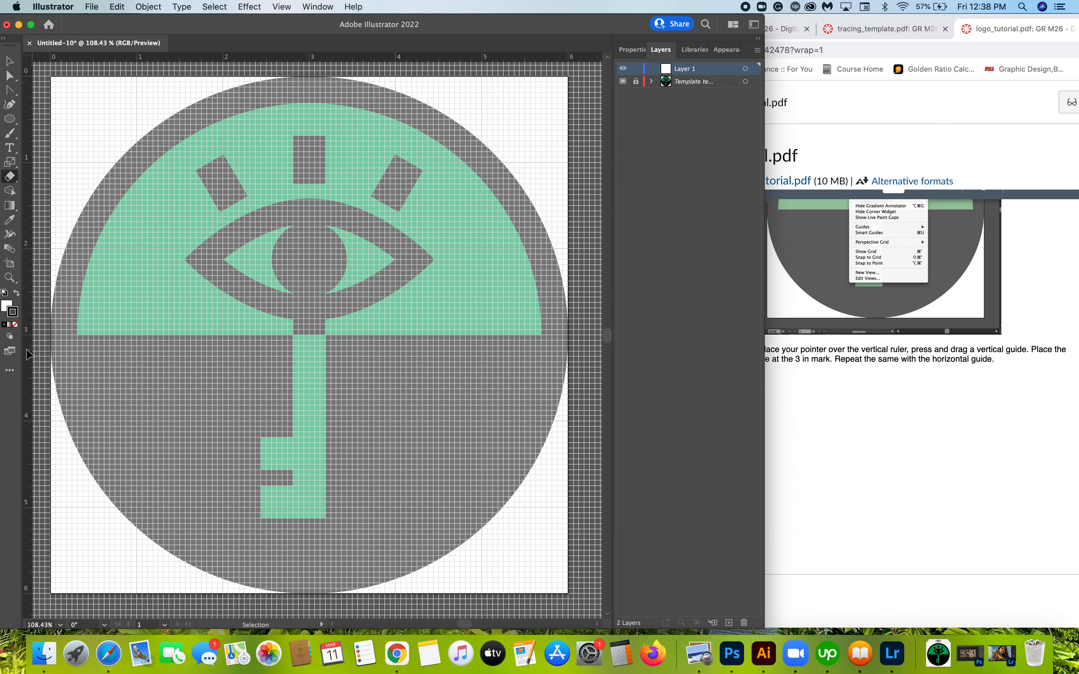
pyautogui.moveTo(26, 350)
pyautogui.mouseDown()
pyautogui.moveTo(480, 339)
pyautogui.moveTo(89, 323)
pyautogui.moveTo(205, 340)
pyautogui.moveTo(525, 337)
pyautogui.moveTo(293, 338)
pyautogui.mouseUp()
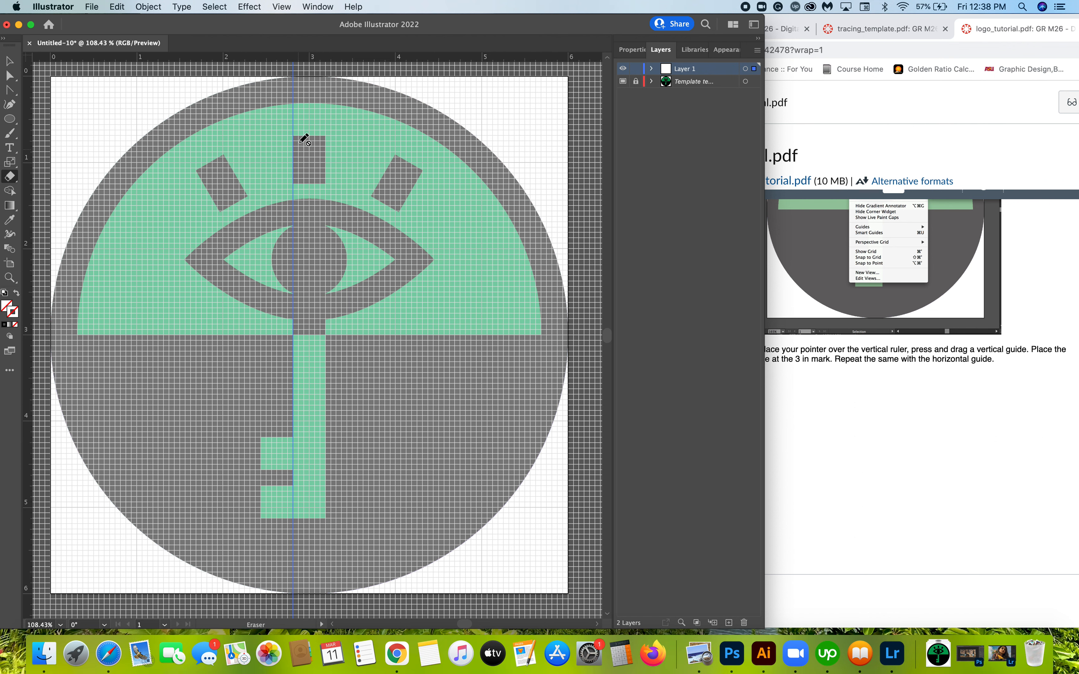
pyautogui.scroll(10, 315, 94)
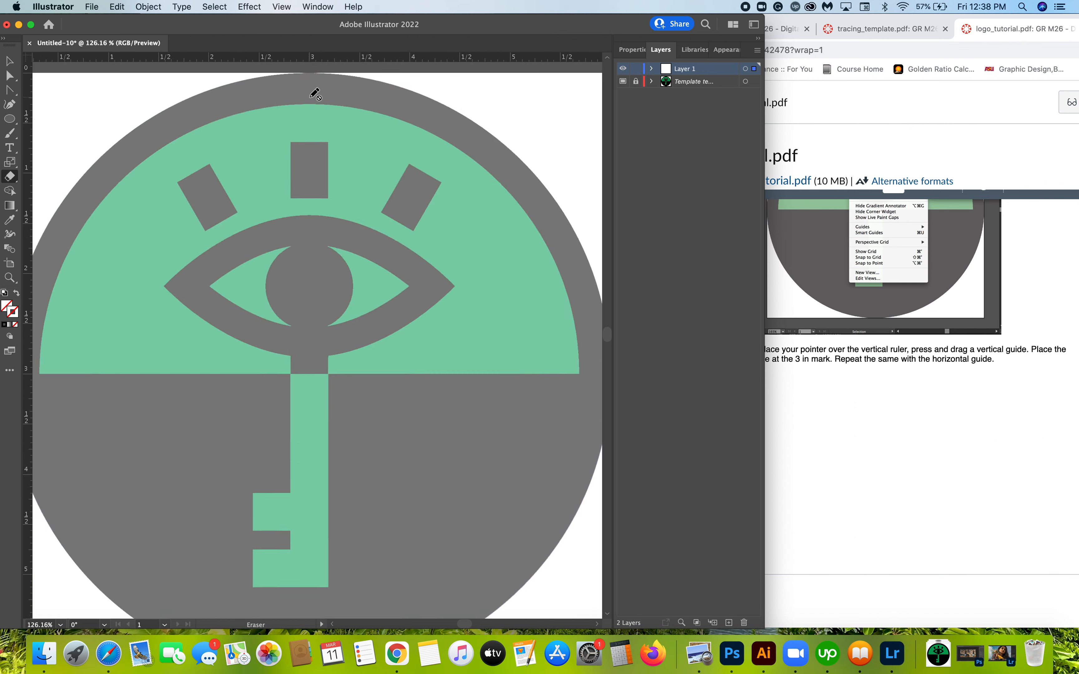
pyautogui.scroll(5, 314, 94)
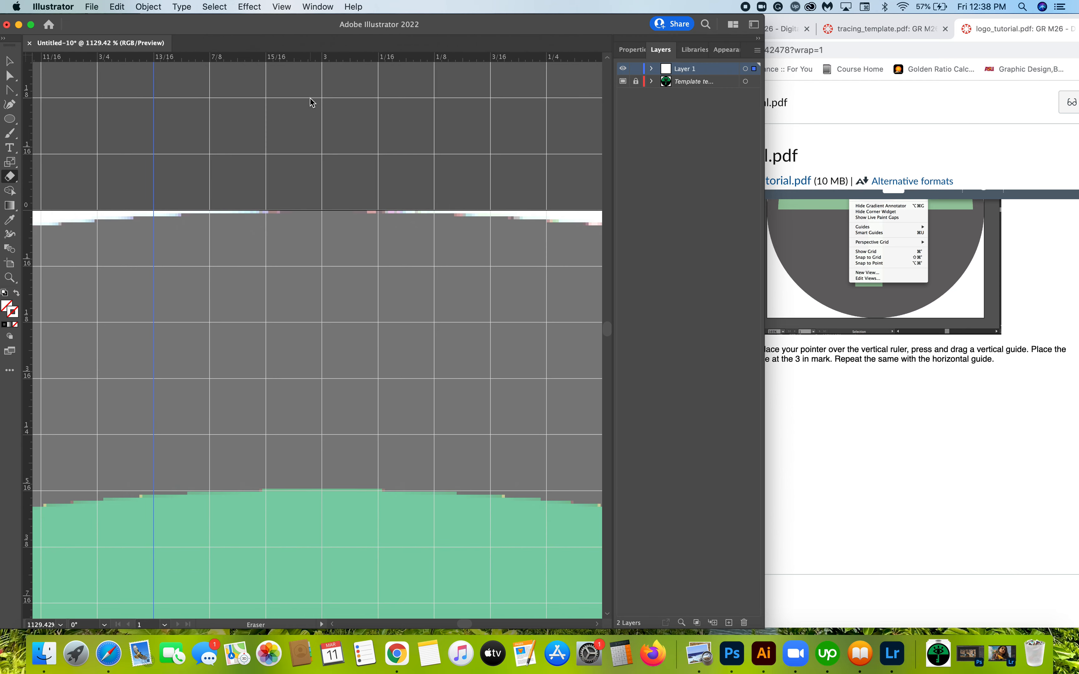
pyautogui.click(10, 60)
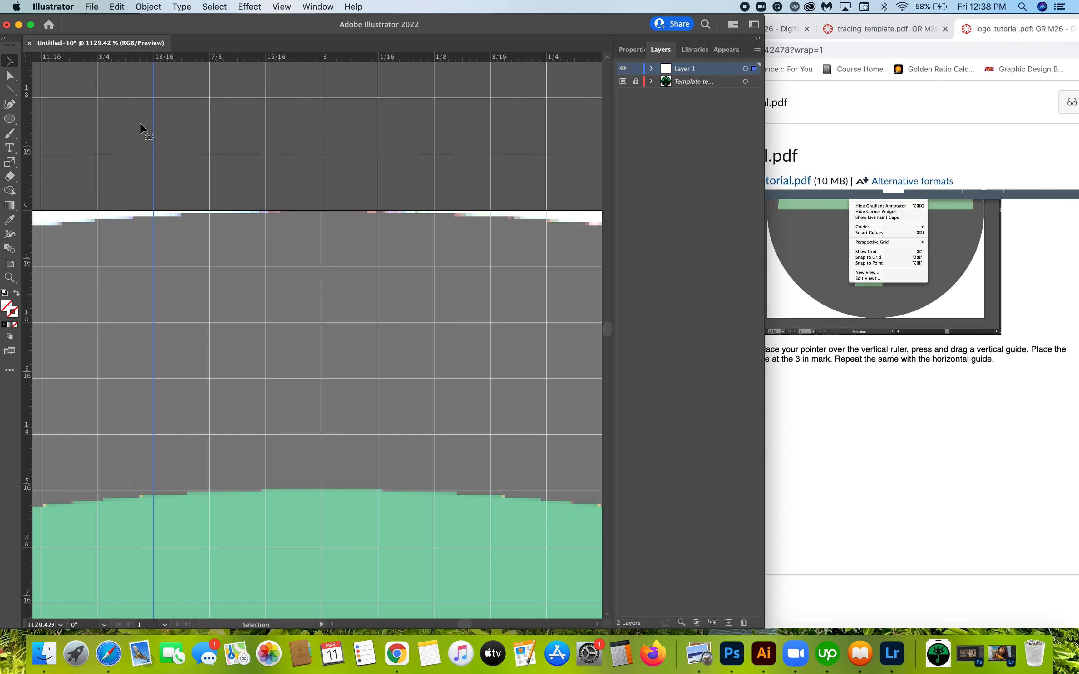
pyautogui.moveTo(153, 127); pyautogui.dragTo(325, 137)
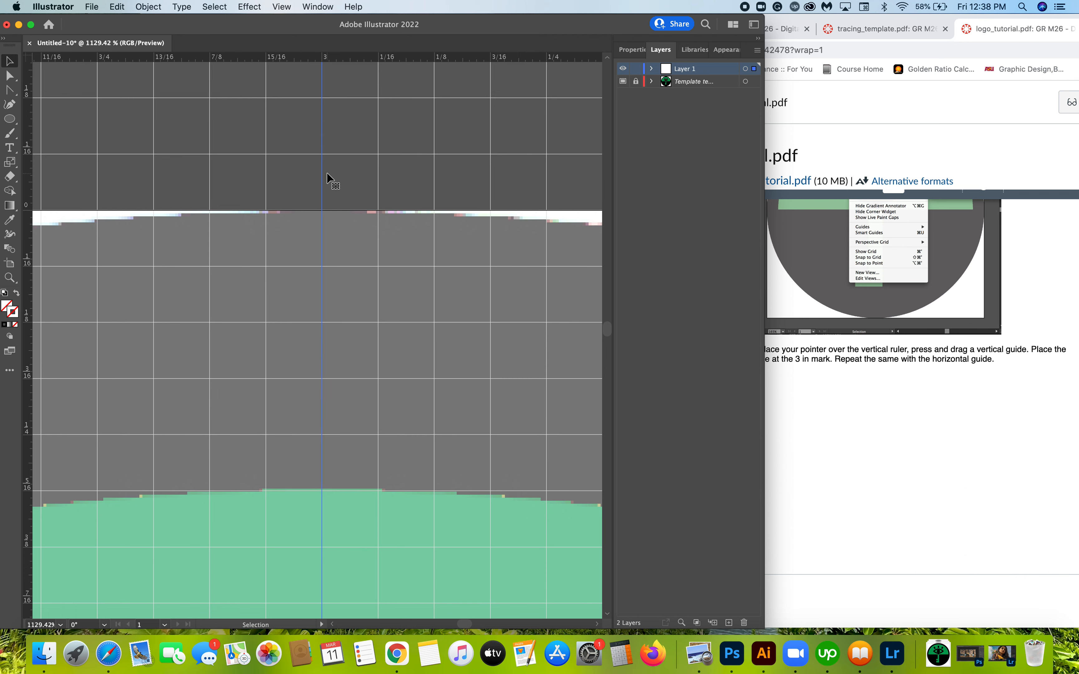
pyautogui.scroll(-10, 337, 330)
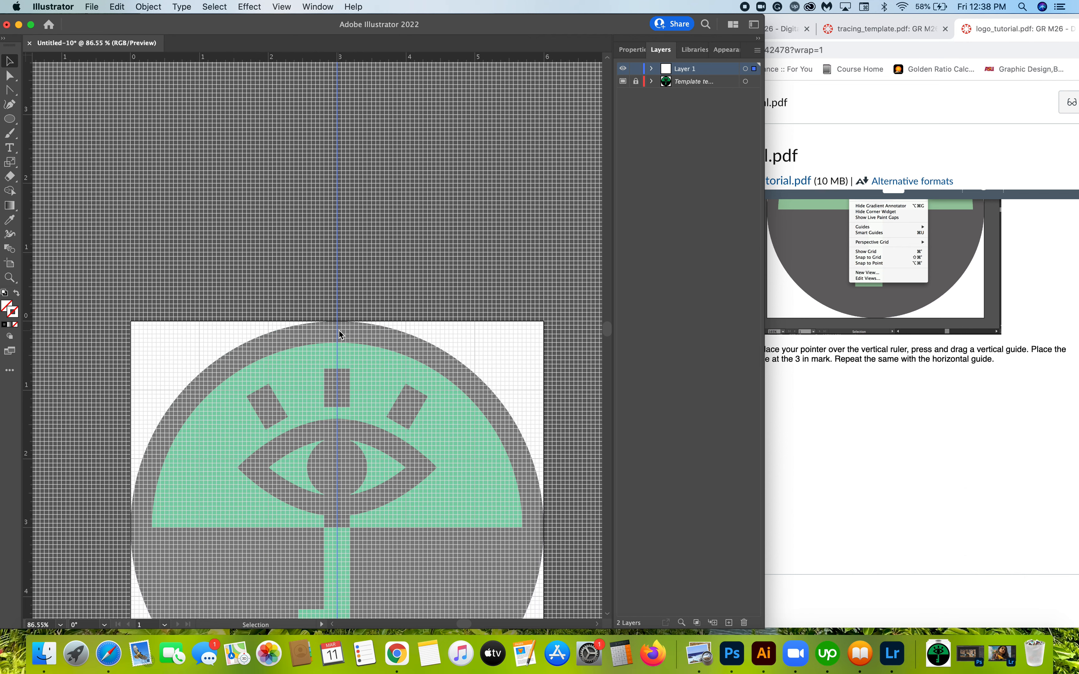
pyautogui.scroll(-8, 338, 331)
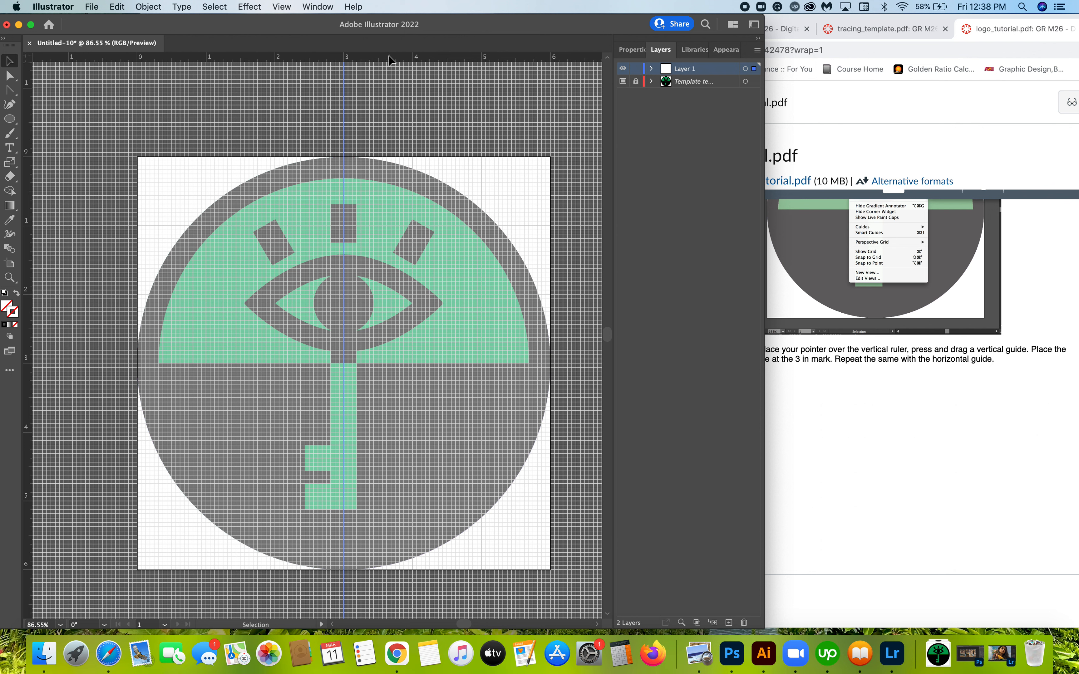
# Step: Place a horizontal ruler guide at the 3 in mark and check its alignment with the vertical ruler
pyautogui.moveTo(387, 56); pyautogui.dragTo(402, 361)
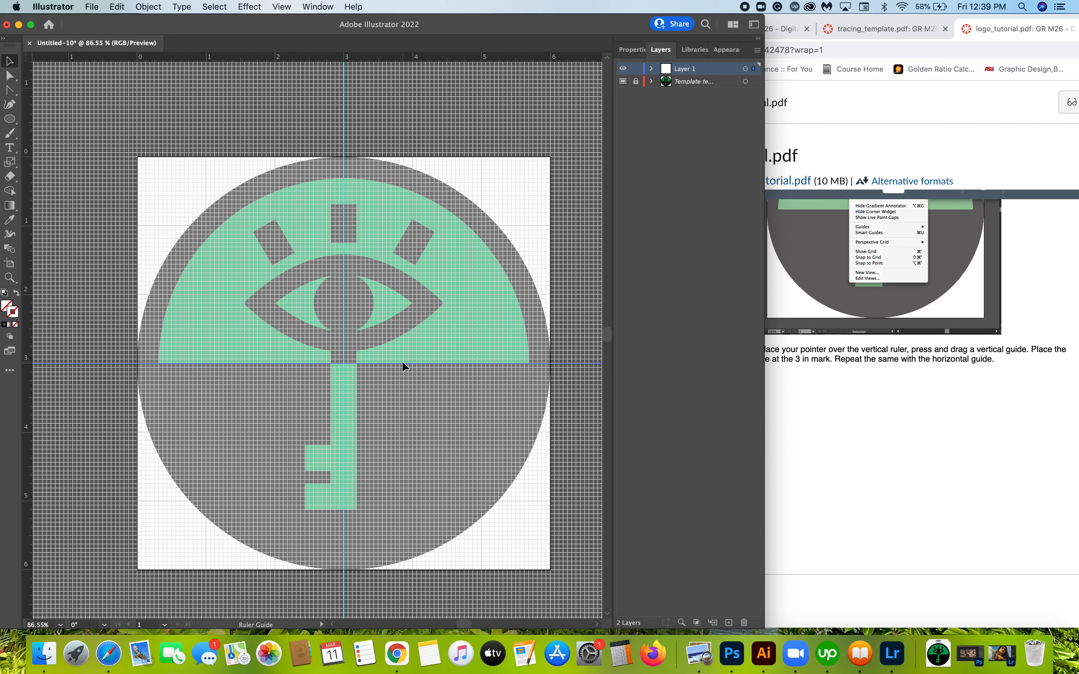
pyautogui.scroll(10, 63, 376)
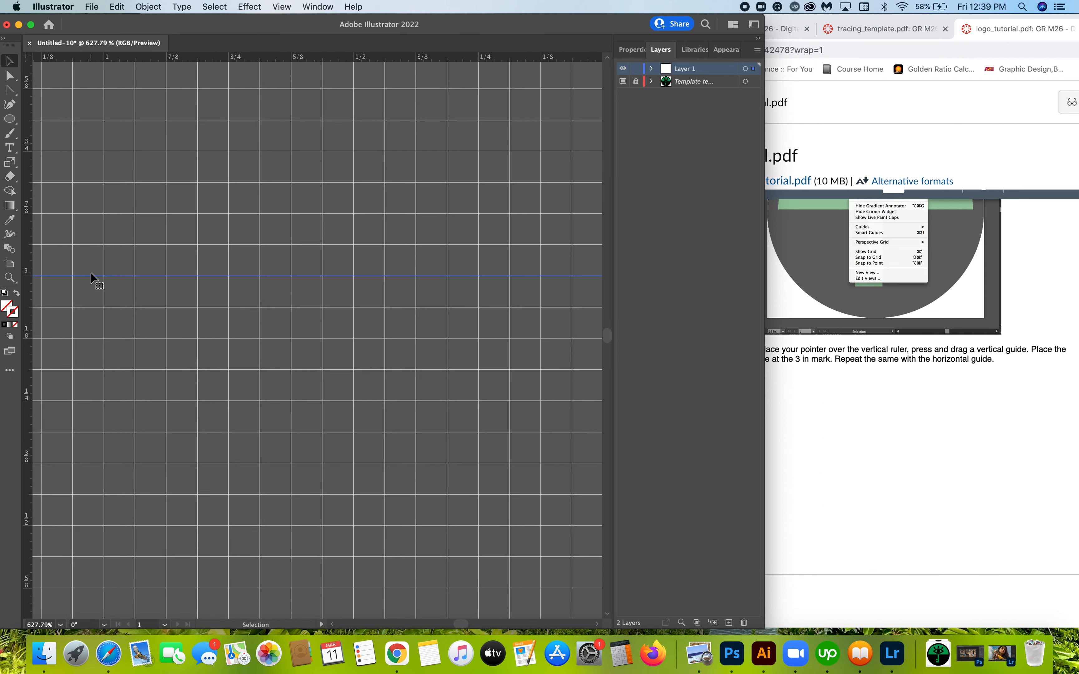
pyautogui.scroll(-5, 311, 319)
pyautogui.scroll(-6, 311, 320)
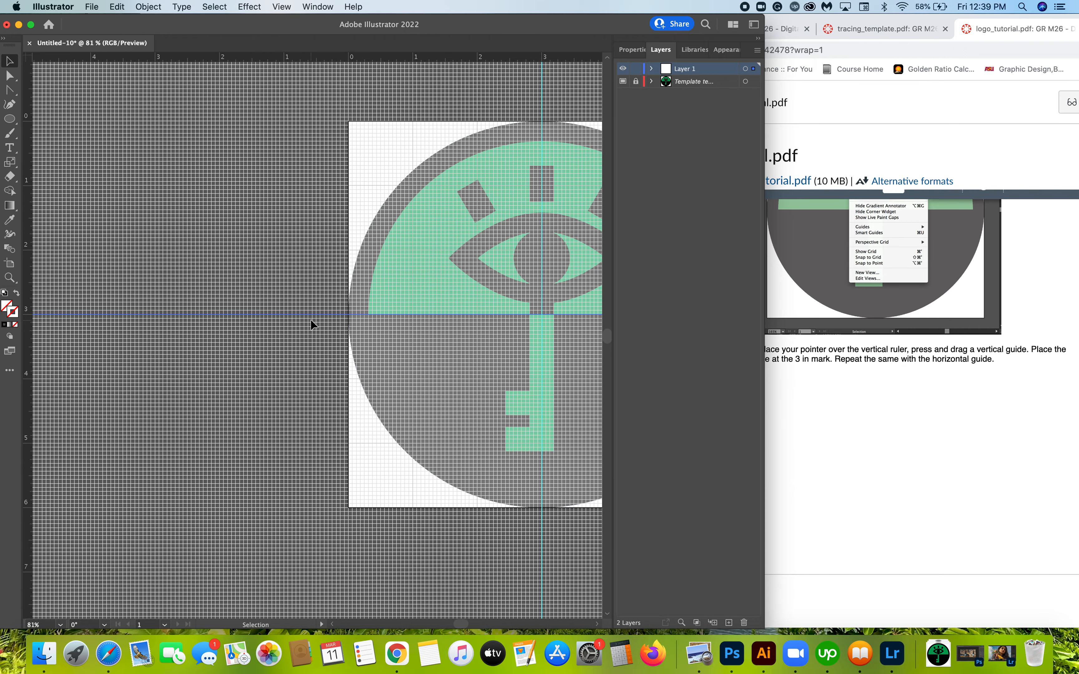
pyautogui.scroll(3, 313, 324)
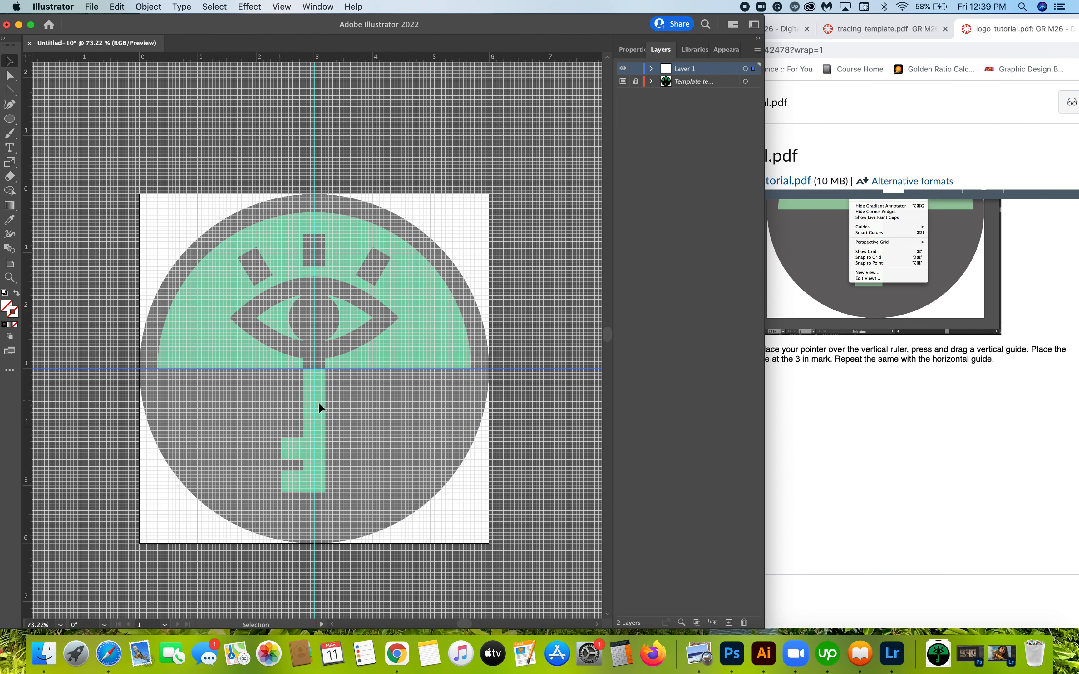
# Step: Switch to the browser and read instruction 6 of logo_tutorial.pdf about tracing the outer circle
pyautogui.click(919, 433)
pyautogui.scroll(-5, 837, 446)
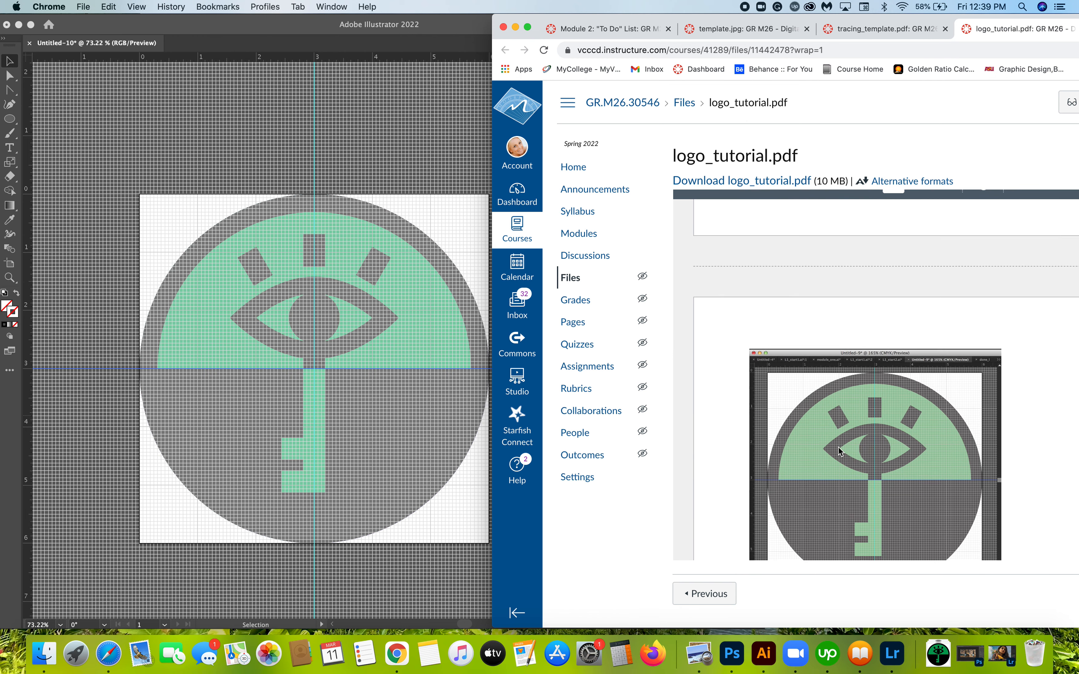
pyautogui.scroll(-1, 838, 448)
pyautogui.scroll(-1, 840, 451)
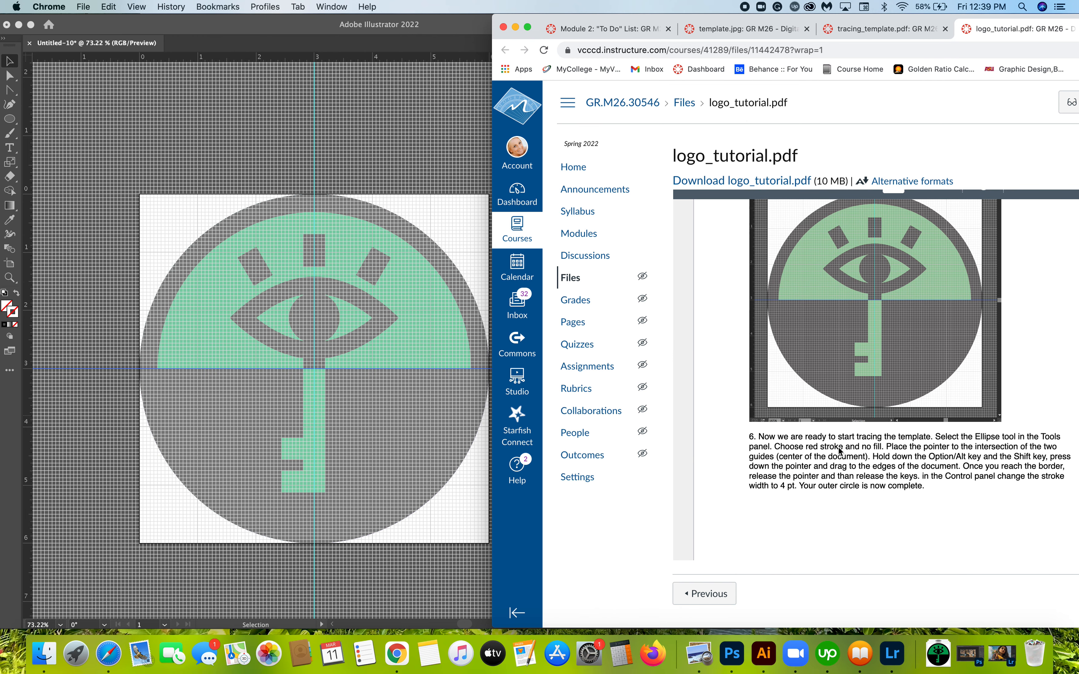
pyautogui.scroll(-1, 839, 448)
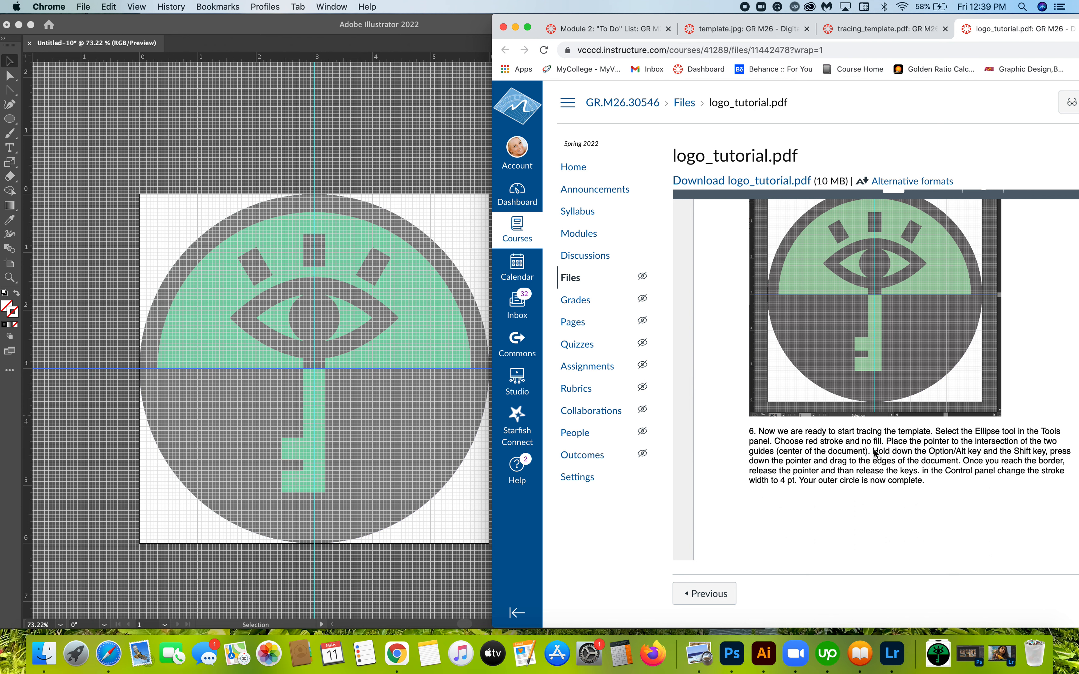
# Step: Switch back to Illustrator and set the stroke color to red F40014
pyautogui.click(252, 26)
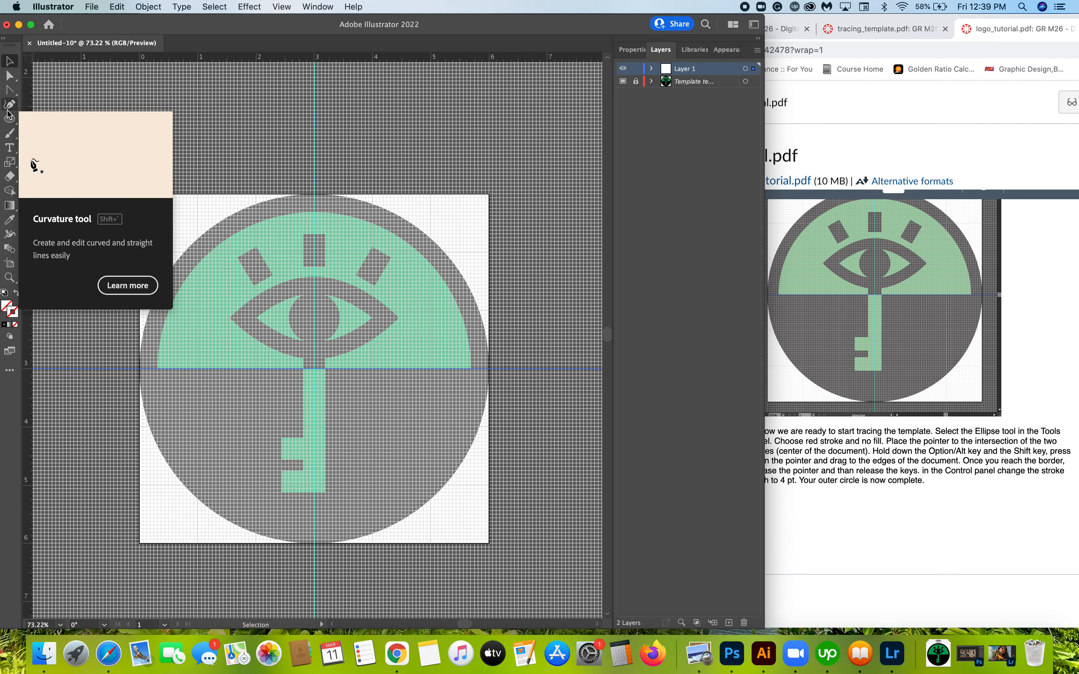
pyautogui.click(633, 50)
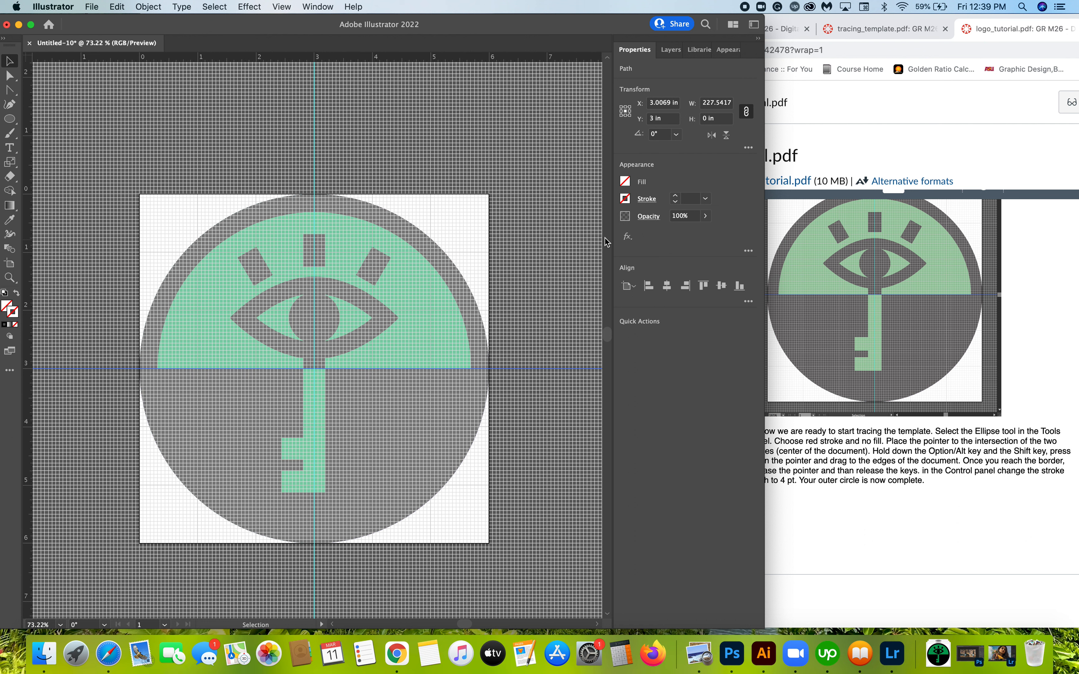
pyautogui.click(629, 201)
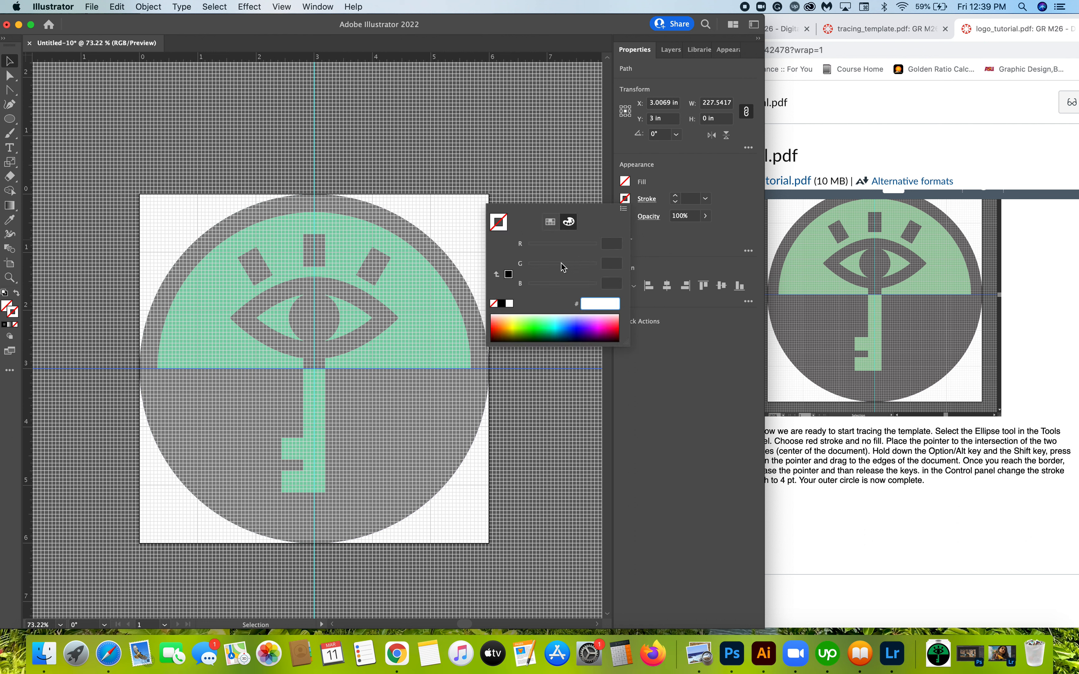
pyautogui.click(502, 304)
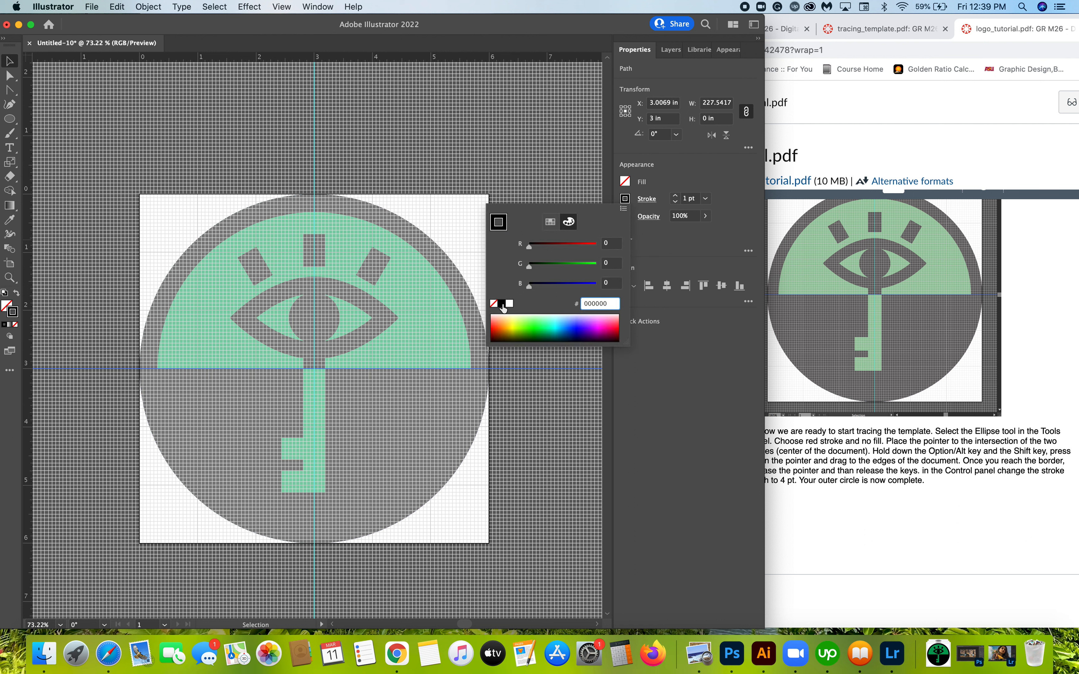
pyautogui.click(671, 250)
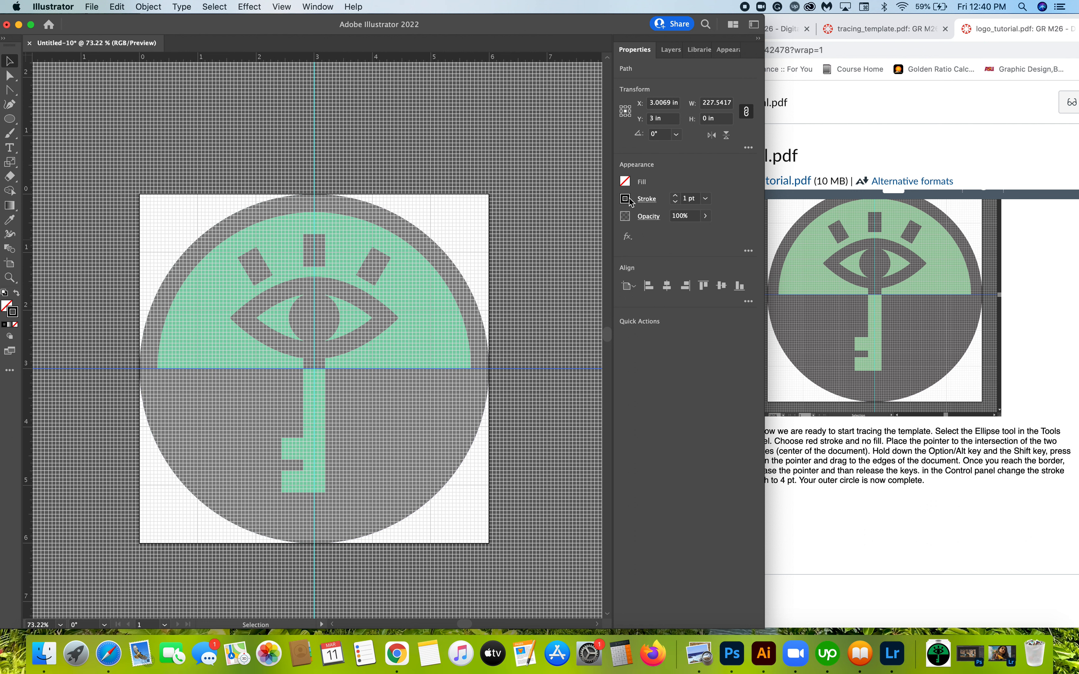
pyautogui.click(625, 199)
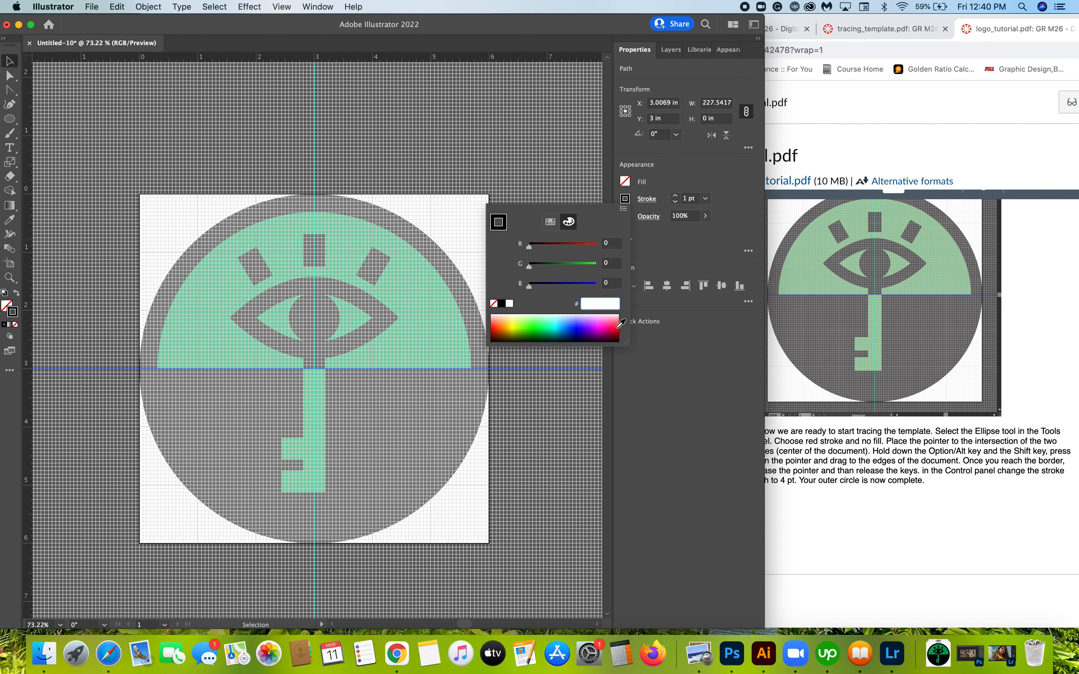
pyautogui.click(492, 318)
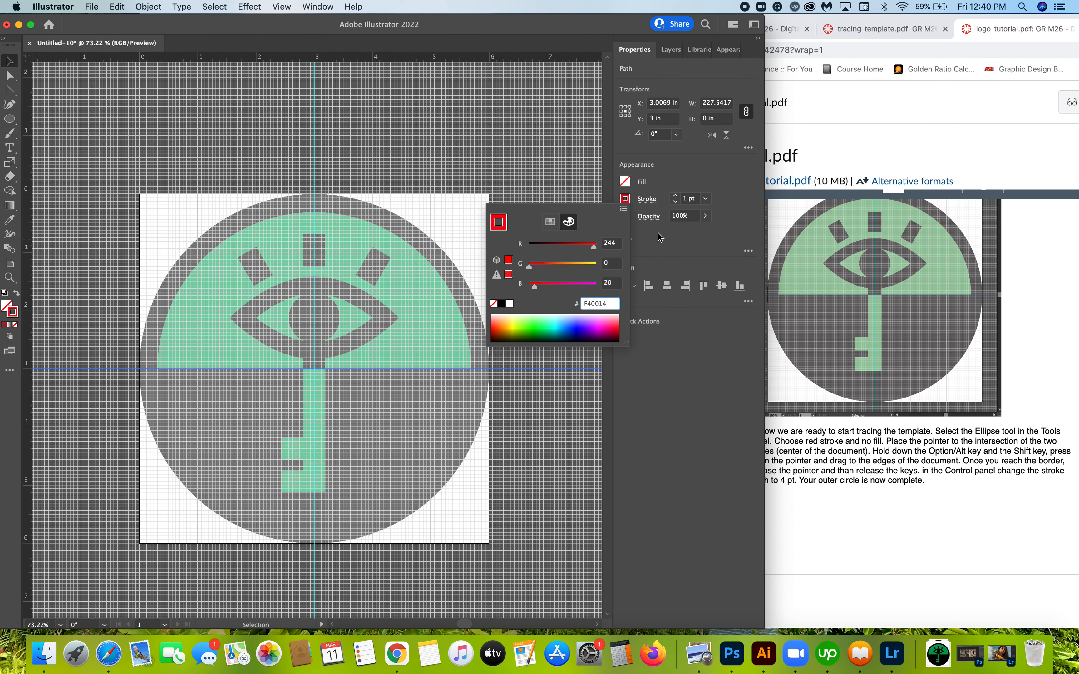
pyautogui.click(666, 241)
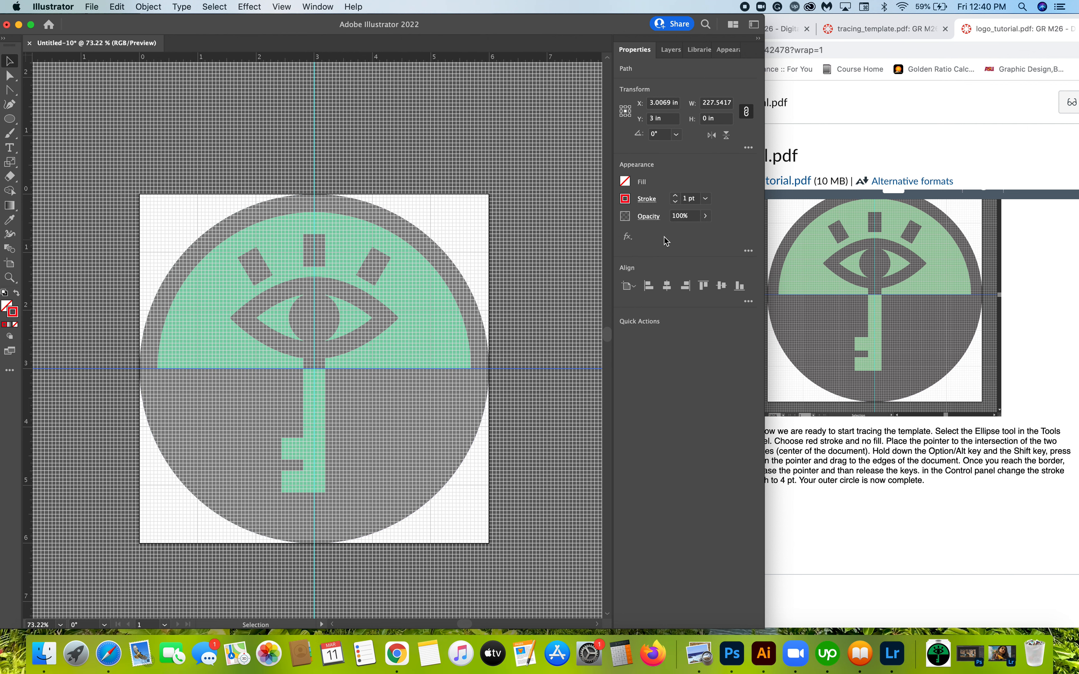
# Step: Reread instruction 6 of logo_tutorial.pdf in the browser, then return to Illustrator and activate the Ellipse tool
pyautogui.click(902, 457)
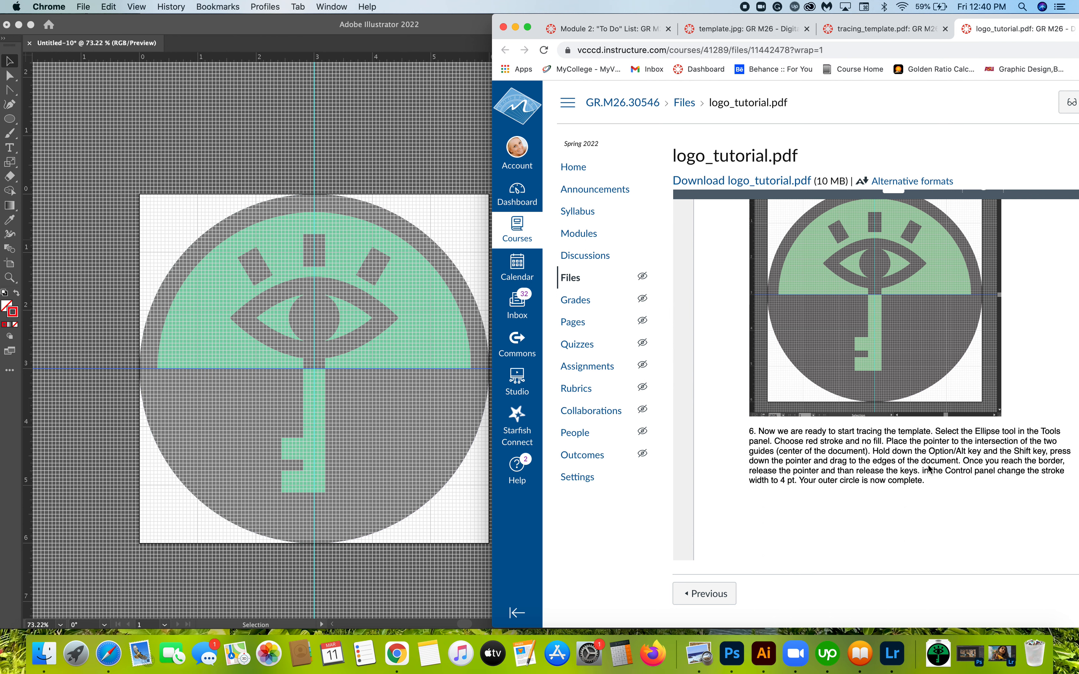
pyautogui.click(246, 44)
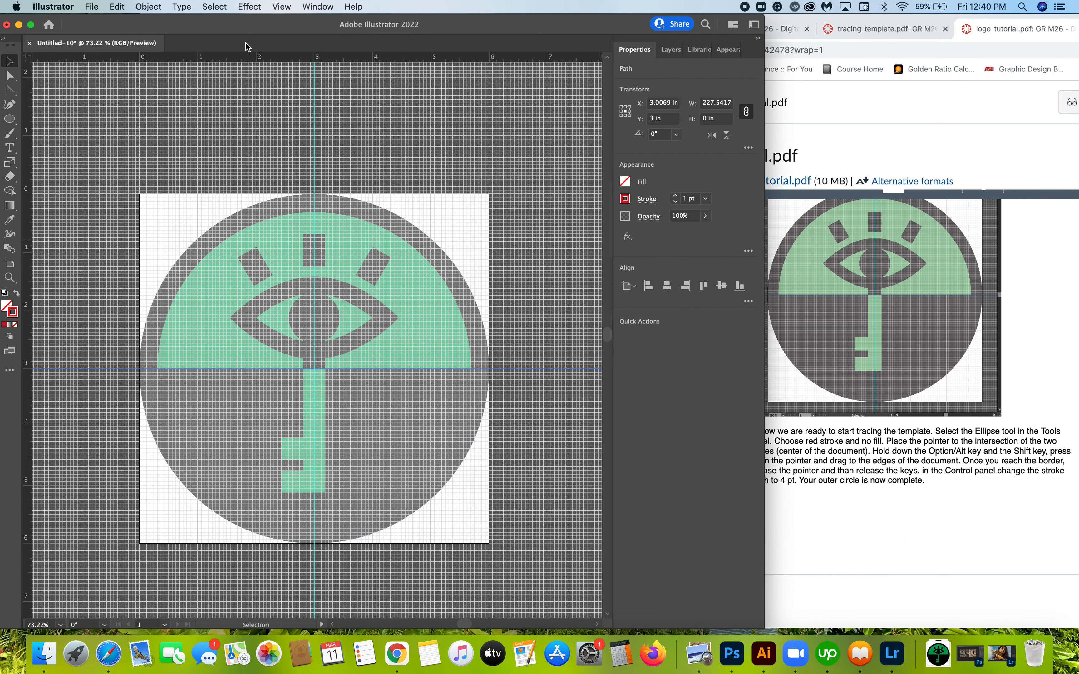
pyautogui.click(10, 118)
# Step: Draw two trial ellipses from the corner and a 0.625 in circle from its center above the artboard, undoing each one
pyautogui.moveTo(168, 132); pyautogui.dragTo(319, 292)
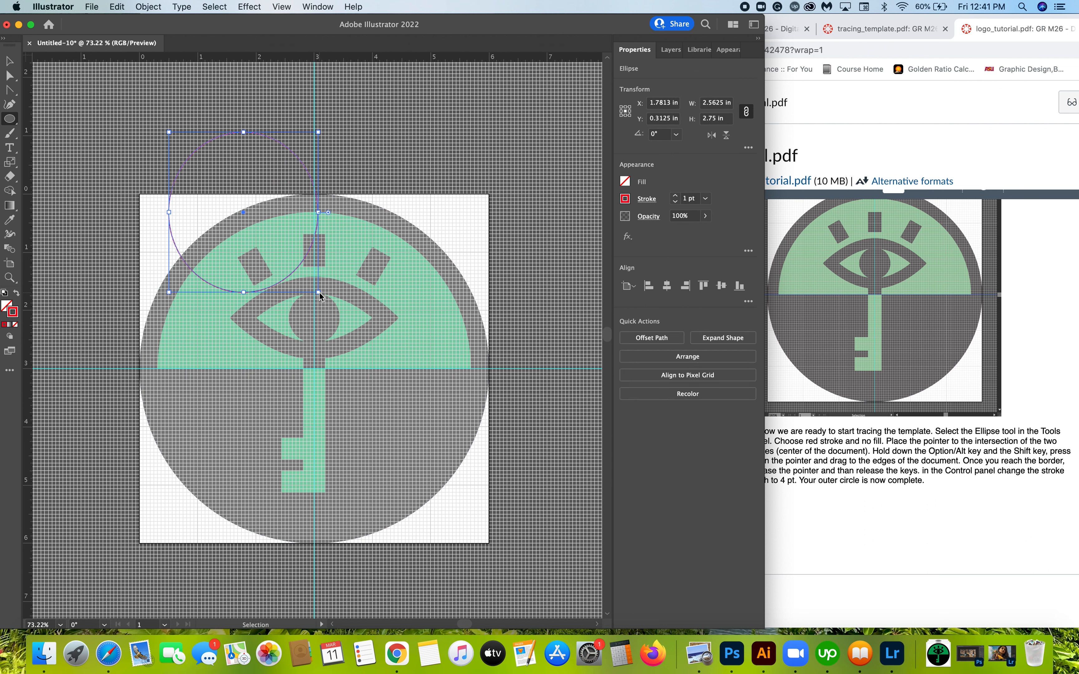
pyautogui.press('super+z')
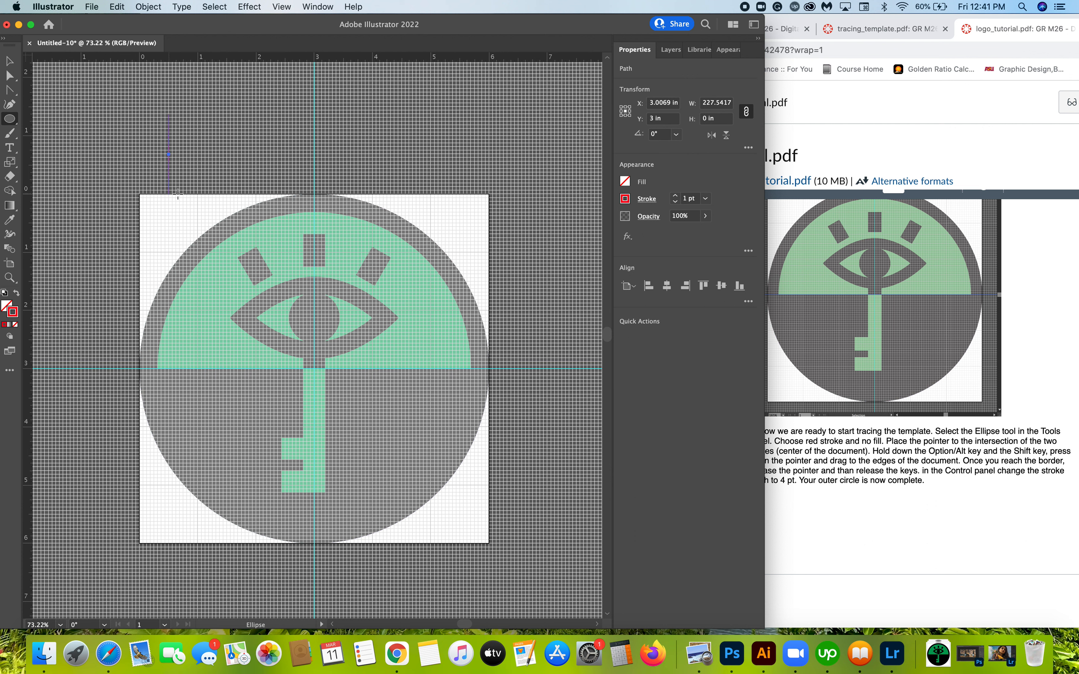
pyautogui.moveTo(169, 113); pyautogui.dragTo(325, 289)
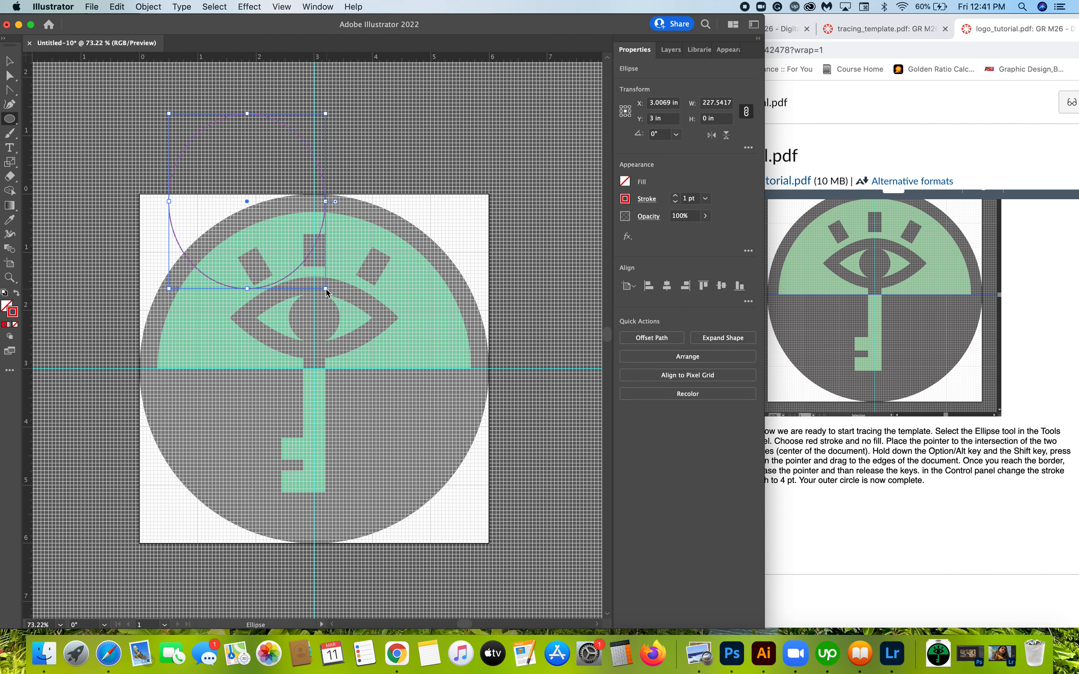
pyautogui.press('super+z')
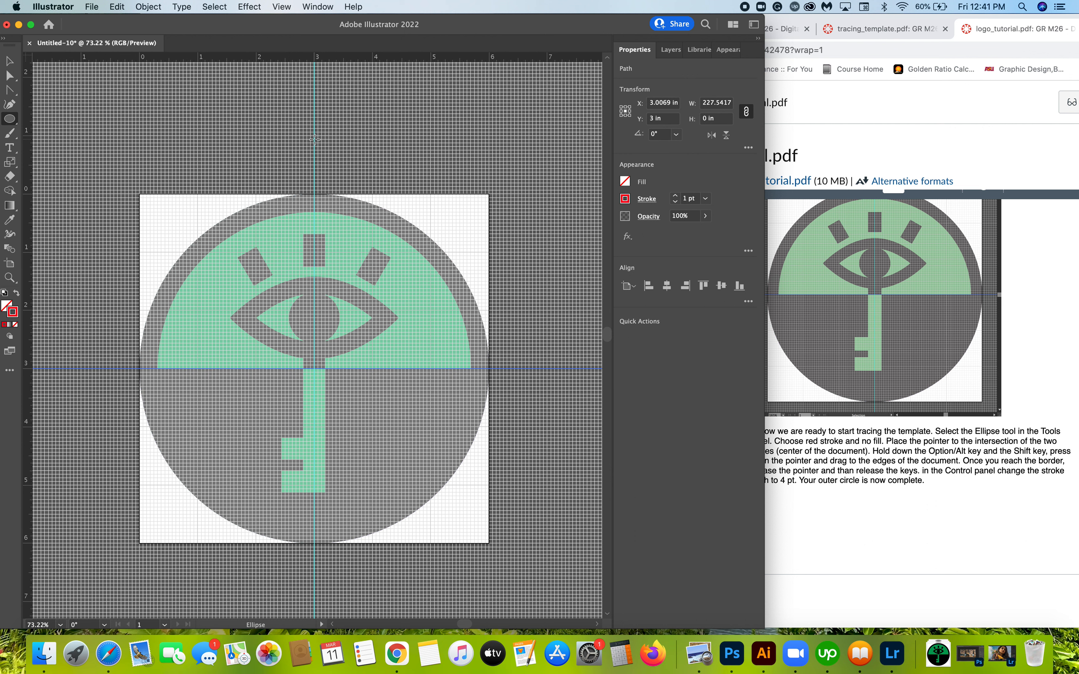
pyautogui.moveTo(314, 140)
pyautogui.mouseDown()
pyautogui.moveTo(417, 140)
pyautogui.moveTo(326, 139)
pyautogui.moveTo(392, 139)
pyautogui.moveTo(339, 139)
pyautogui.moveTo(329, 156)
pyautogui.mouseUp()
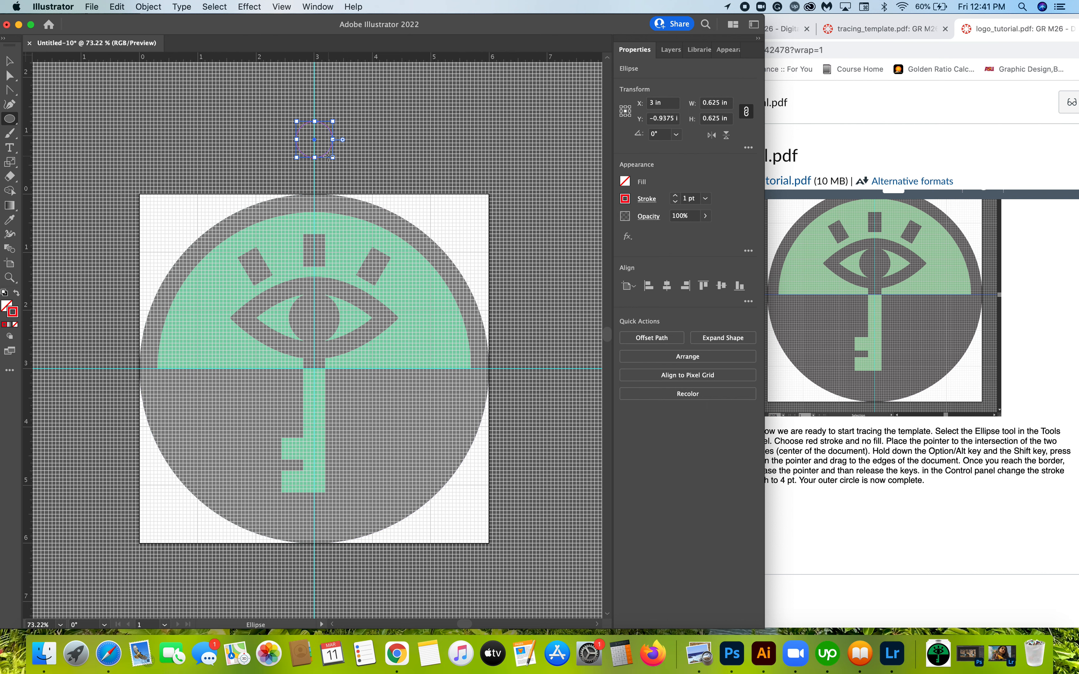
pyautogui.press('super+z')
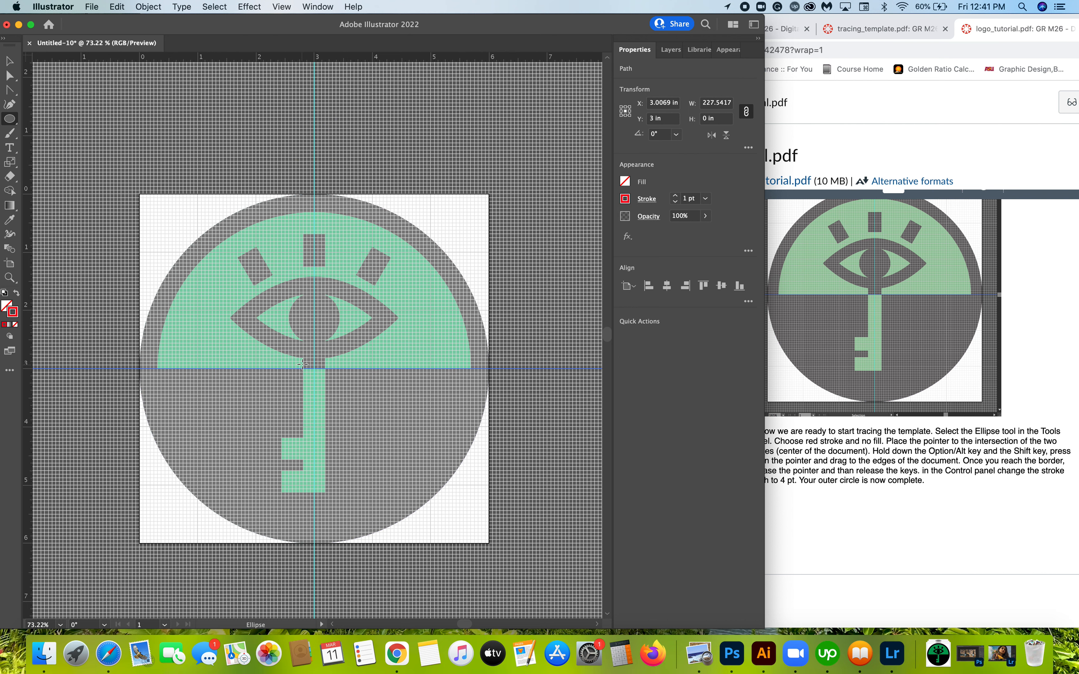
# Step: Draw a 6 in circle from the intersection of the two guides out to the edges of the artboard
pyautogui.scroll(10, 302, 365)
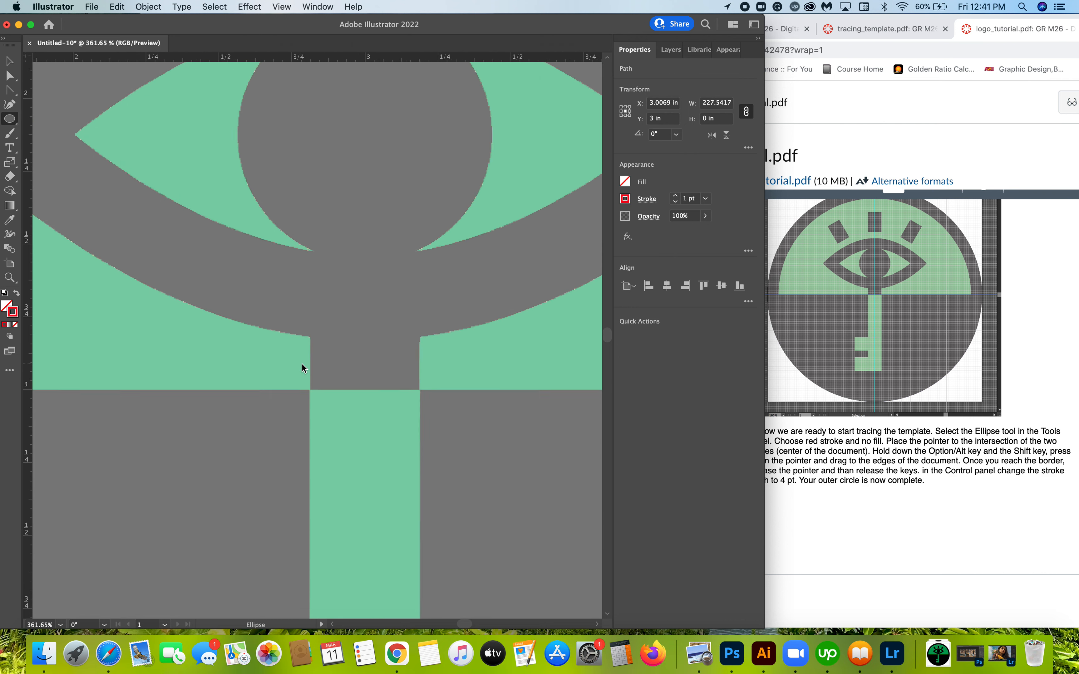
pyautogui.scroll(3, 302, 368)
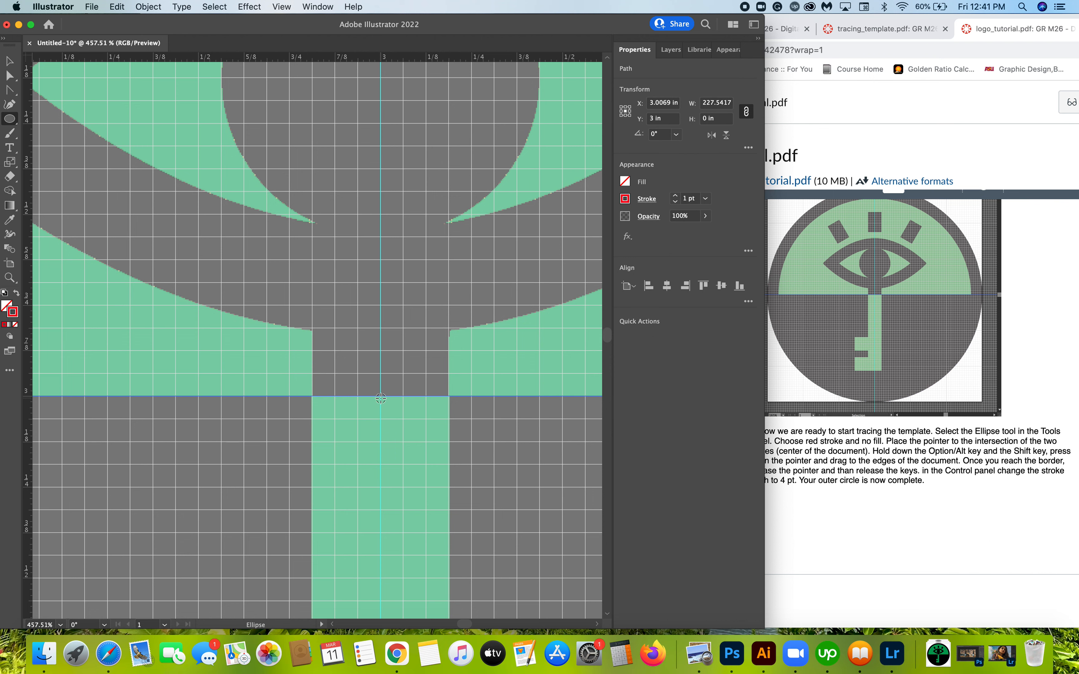
pyautogui.scroll(-10, 381, 399)
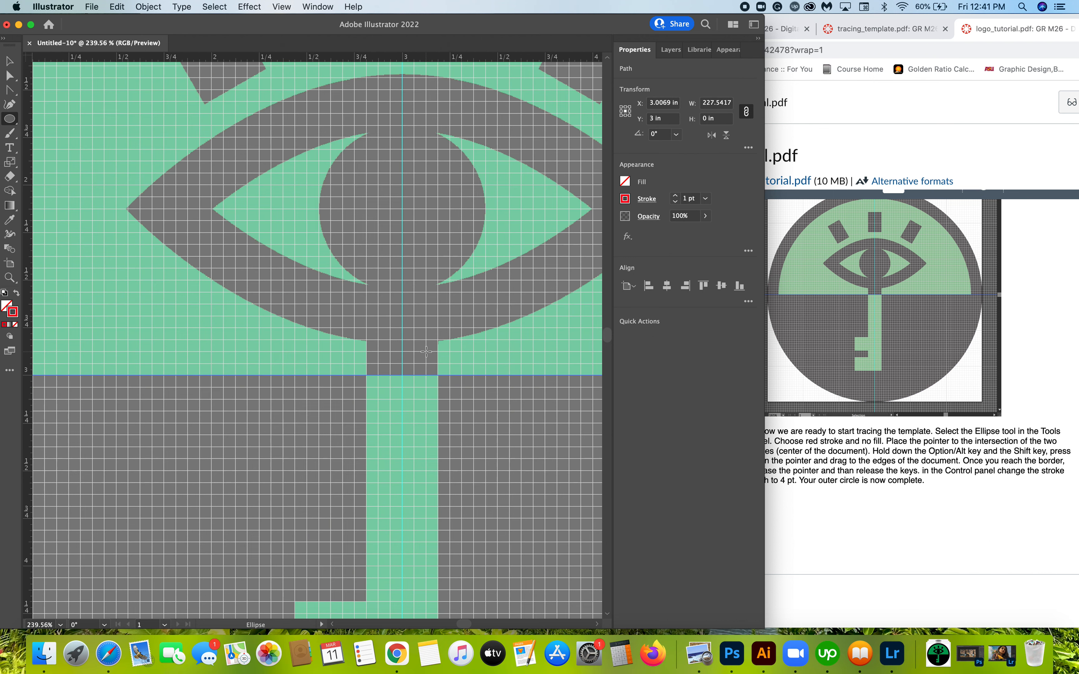
pyautogui.scroll(-4, 456, 333)
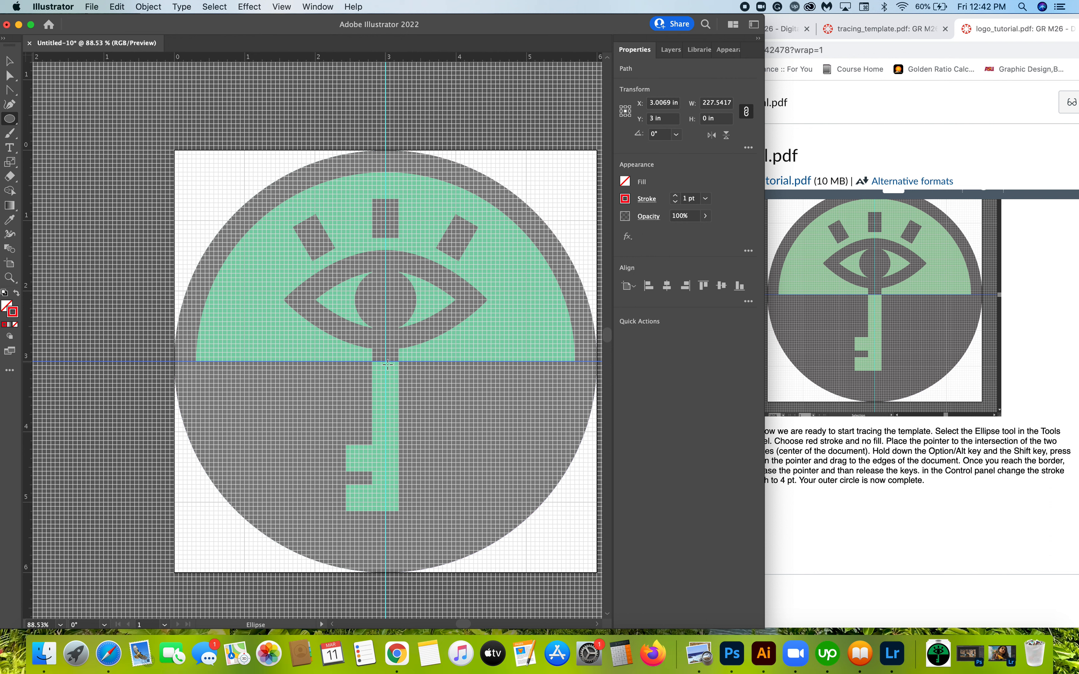
pyautogui.moveTo(385, 362); pyautogui.dragTo(593, 549)
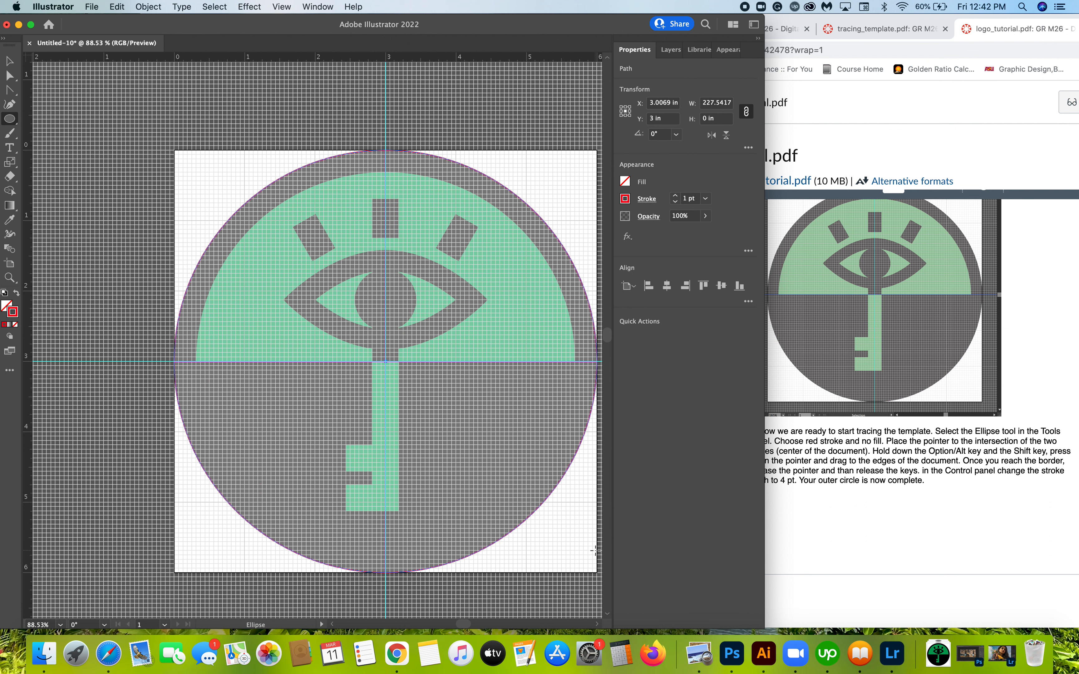
pyautogui.moveTo(595, 550); pyautogui.dragTo(594, 550)
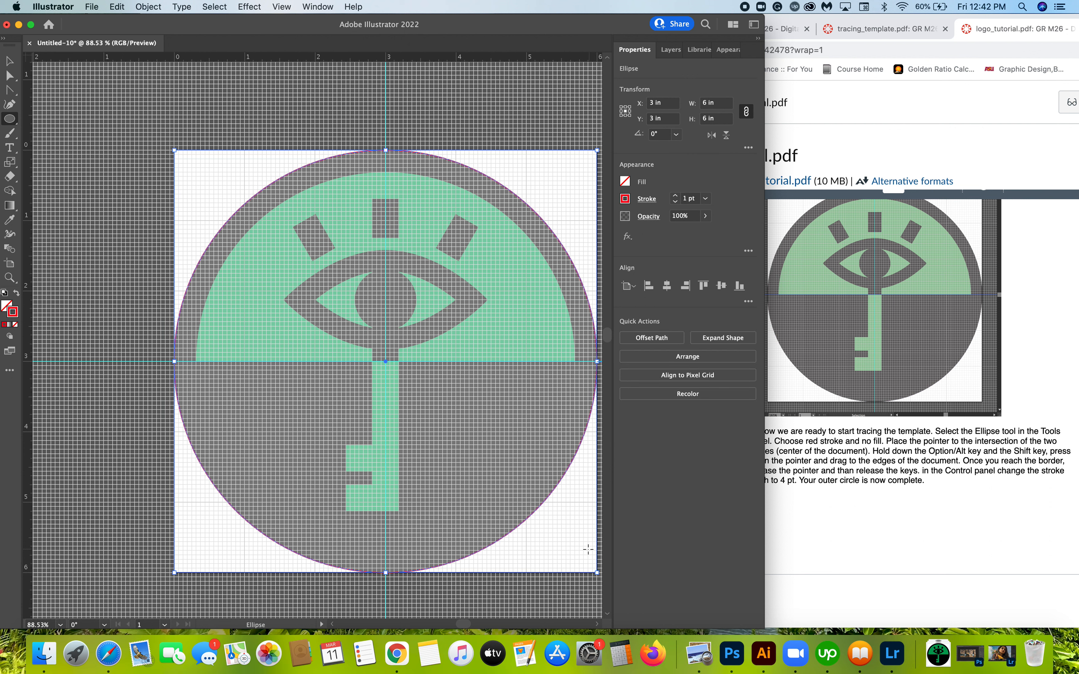
pyautogui.hscroll(-4, 225, 265)
pyautogui.hscroll(3, 225, 266)
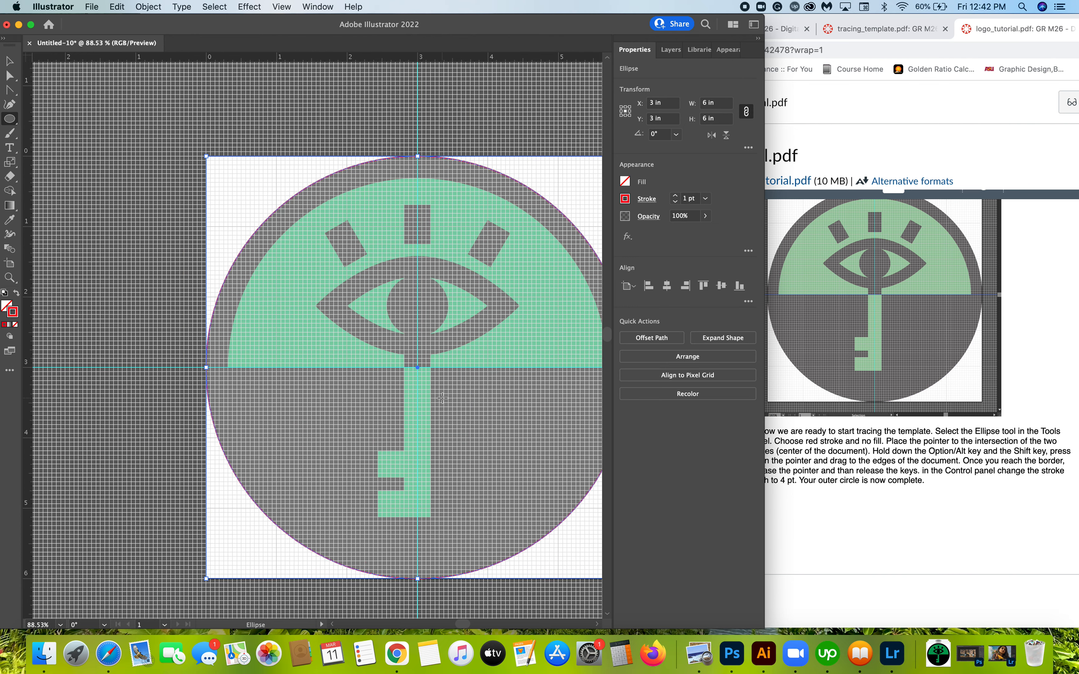
pyautogui.hscroll(3, 442, 397)
pyautogui.scroll(-2, 442, 398)
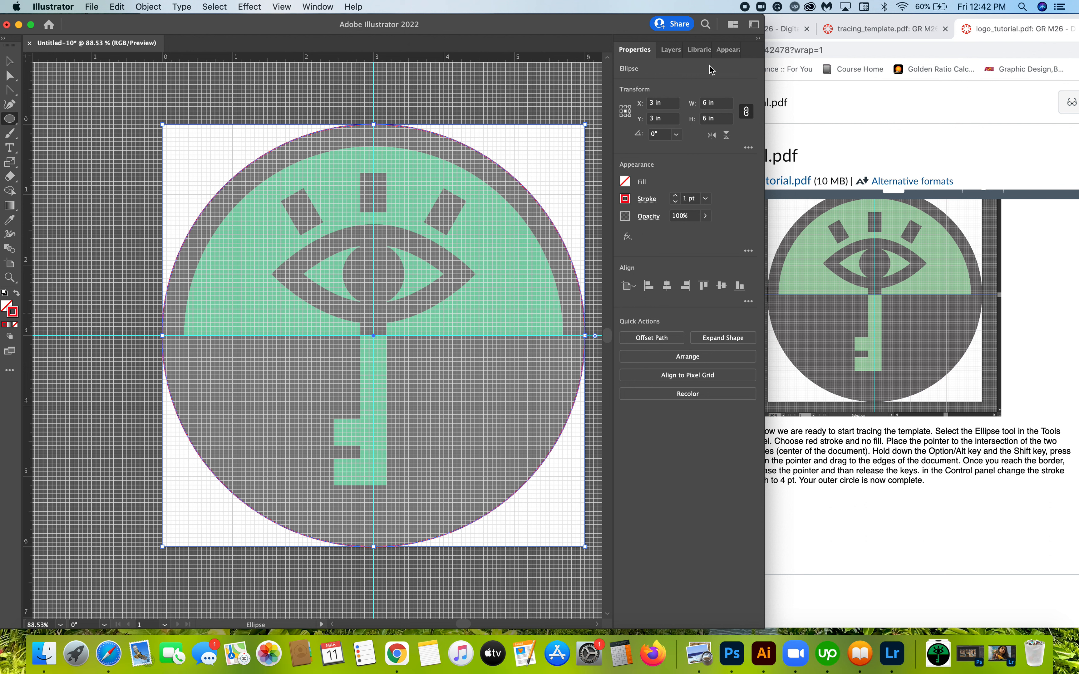
# Step: Create a new layer above Layer 1 and move the circle out of Layer 1 into it
pyautogui.click(668, 50)
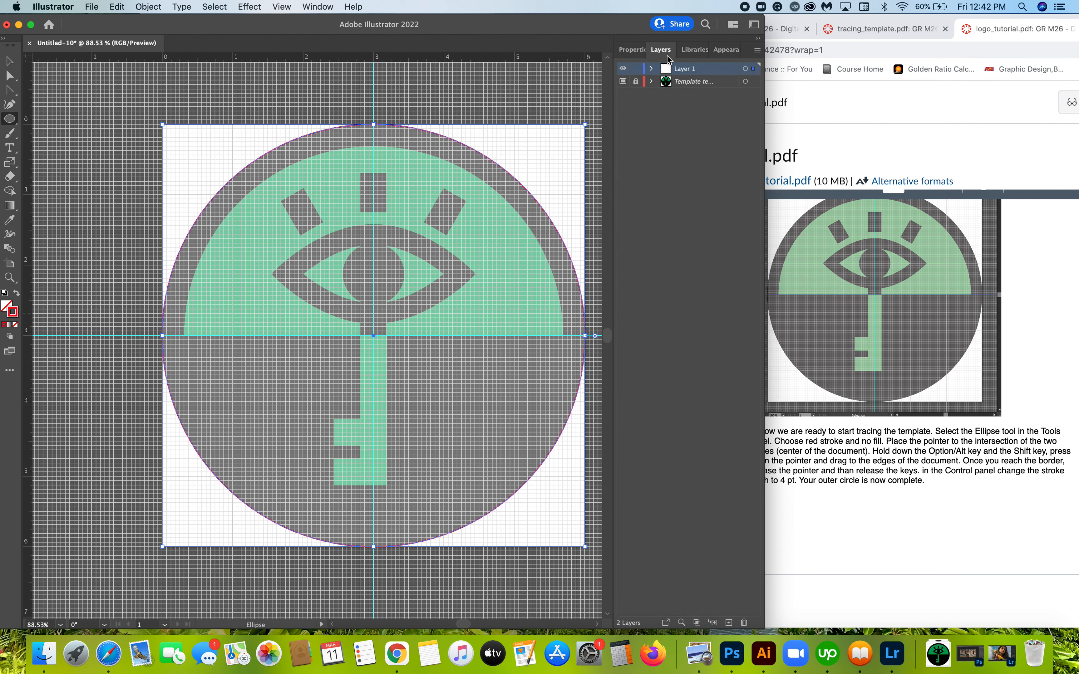
pyautogui.click(651, 70)
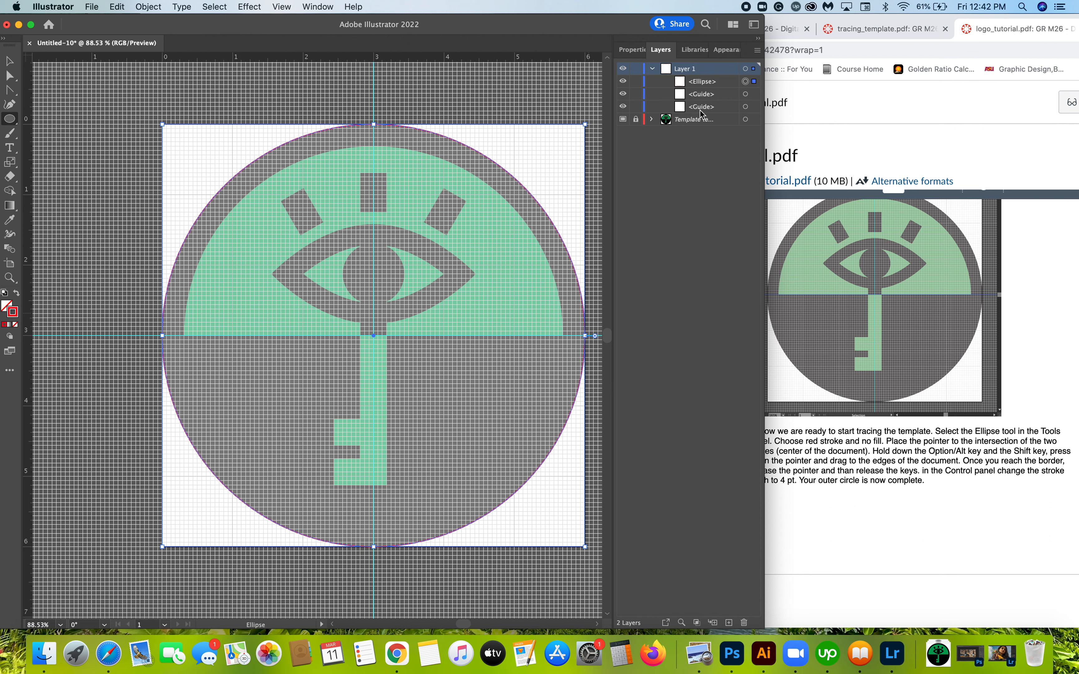
pyautogui.click(730, 623)
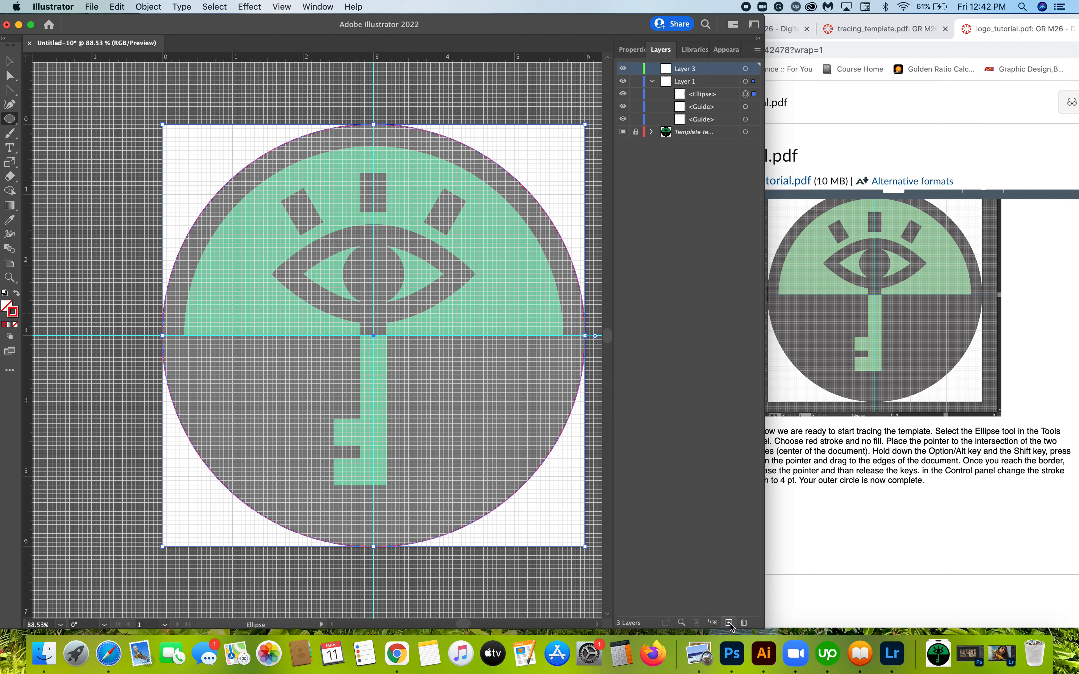
pyautogui.click(701, 97)
pyautogui.moveTo(699, 96); pyautogui.dragTo(695, 69)
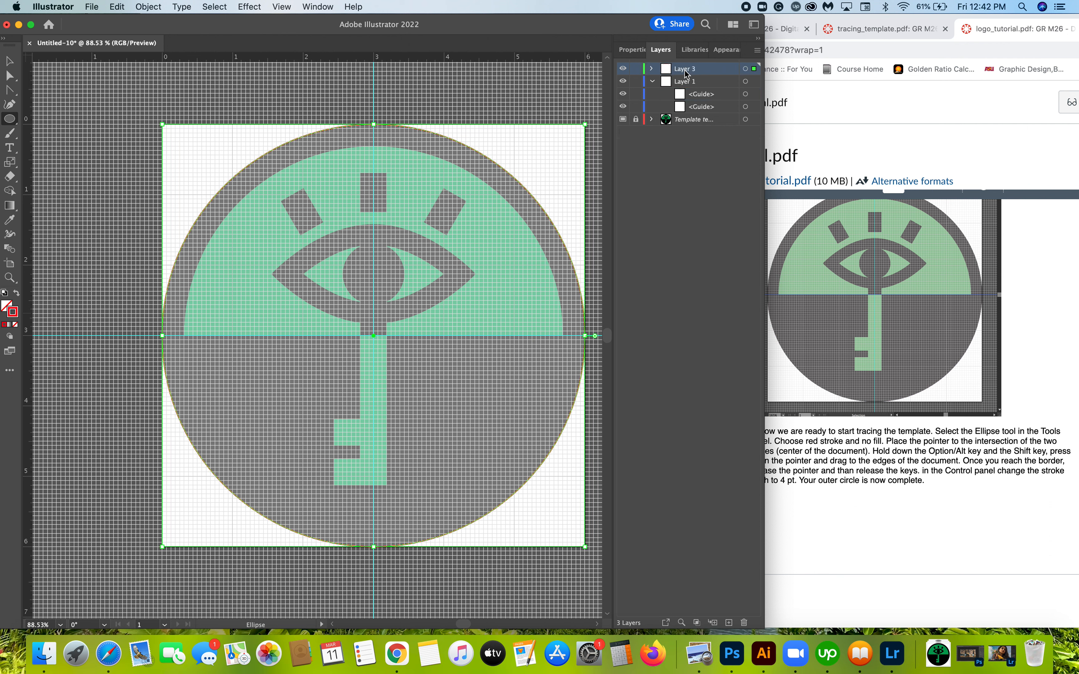
# Step: Rename Layer 1 as Guides, lock it and collapse its contents
pyautogui.doubleClick(682, 83)
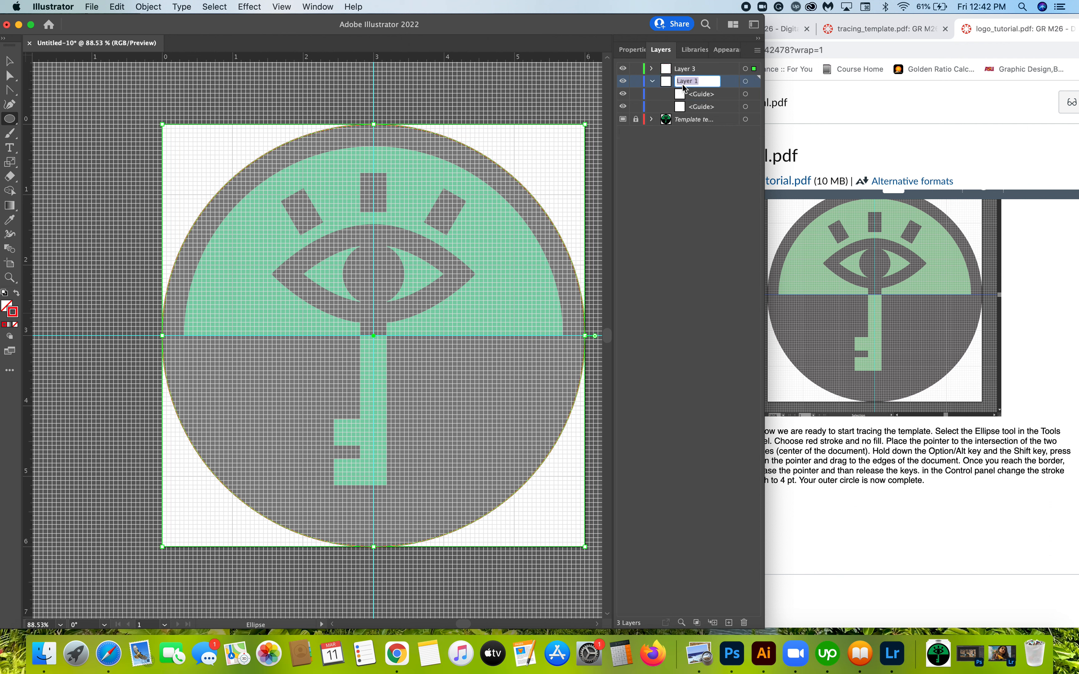
pyautogui.write('Guides')
pyautogui.click(635, 81)
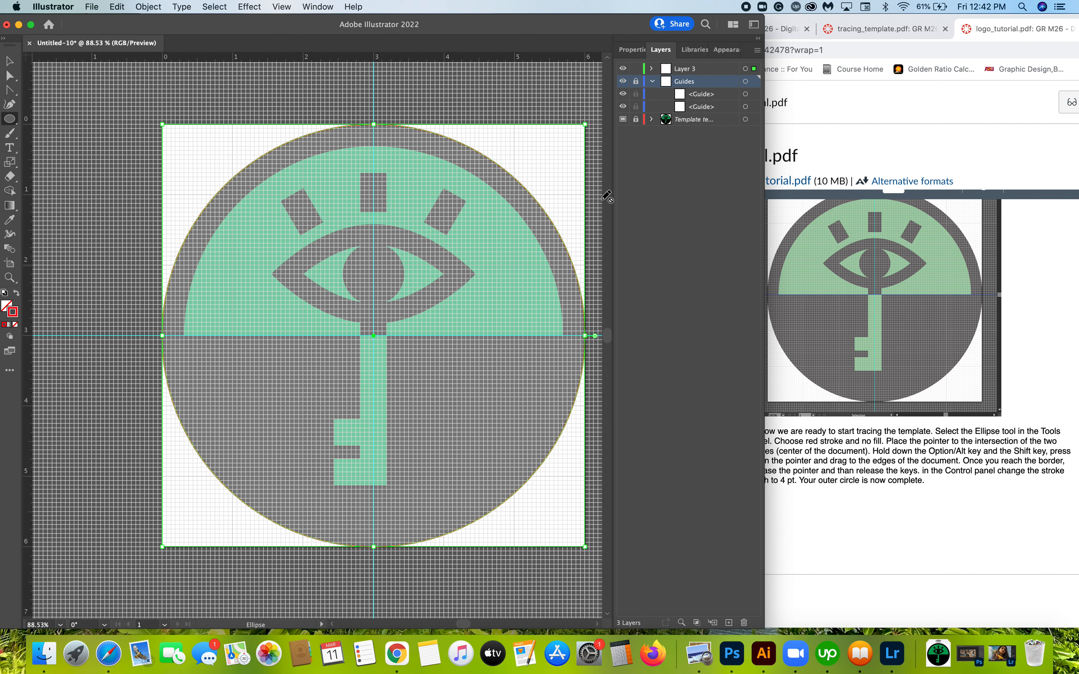
pyautogui.click(652, 81)
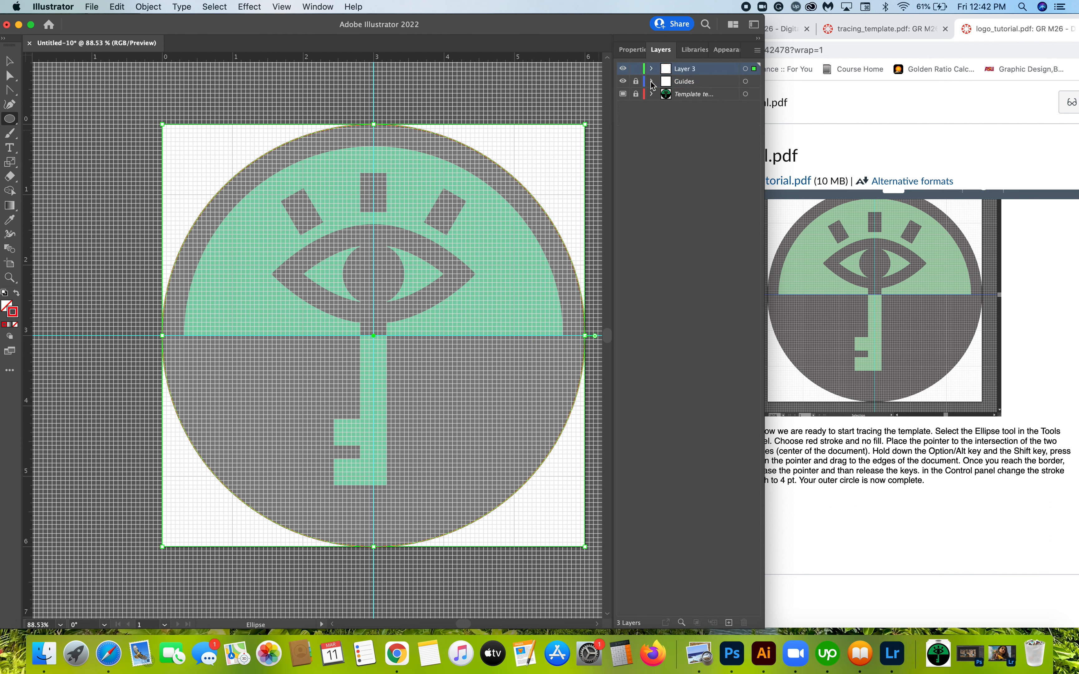
# Step: Rename Layer 3 as Art and the ellipse inside it as Out circle
pyautogui.doubleClick(687, 69)
pyautogui.write('Art')
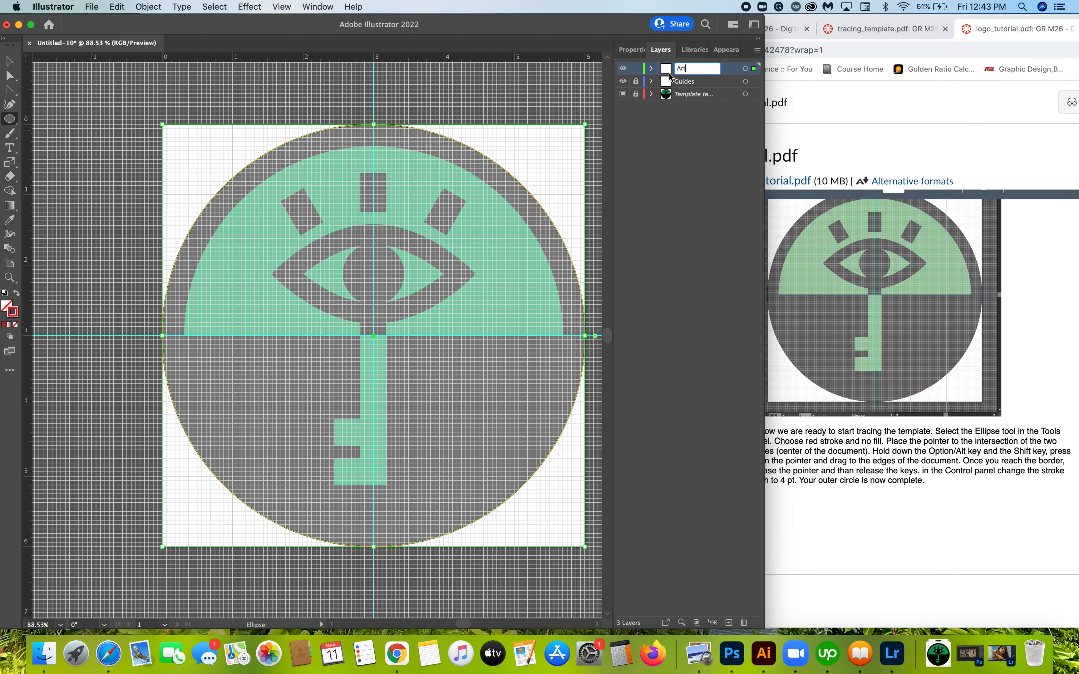
pyautogui.press('Return')
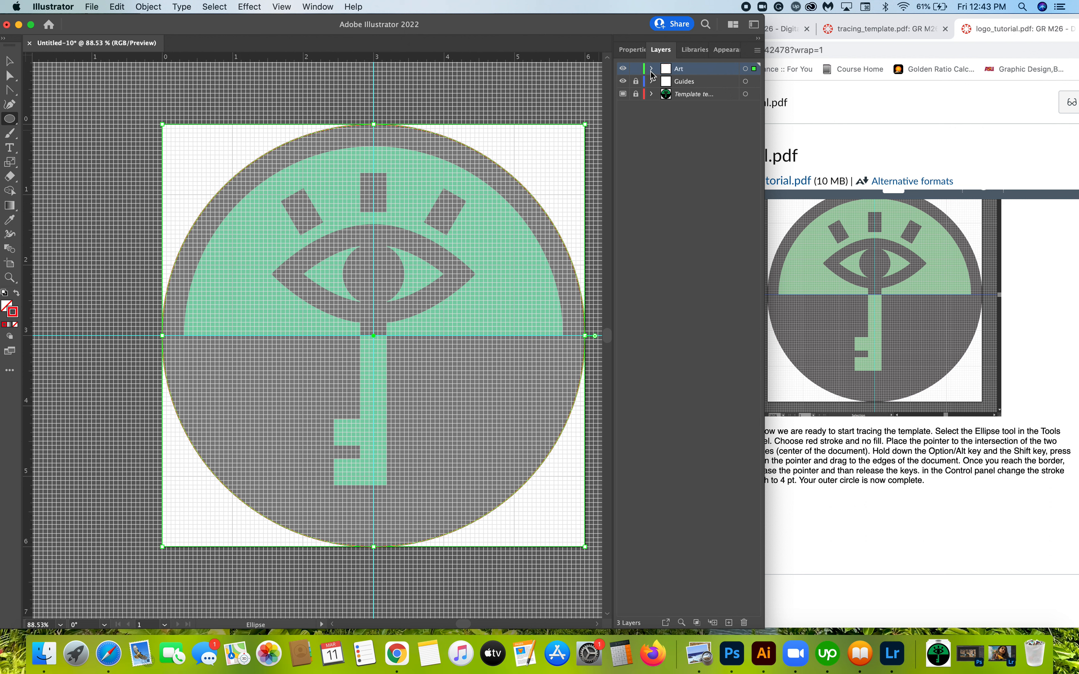
pyautogui.click(651, 69)
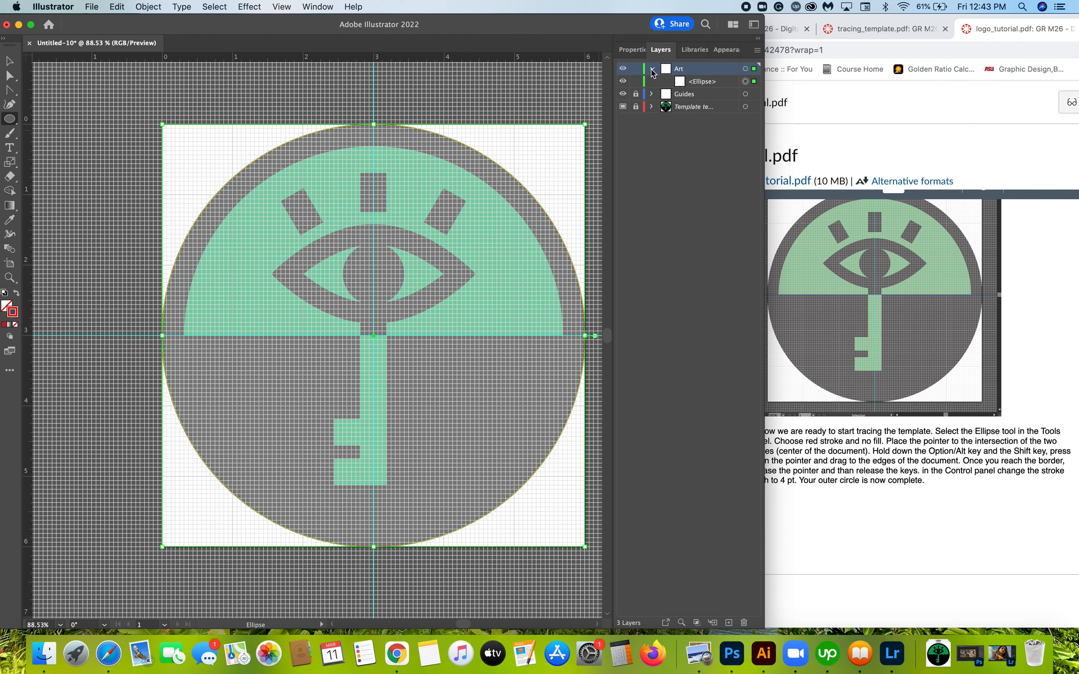
pyautogui.doubleClick(703, 81)
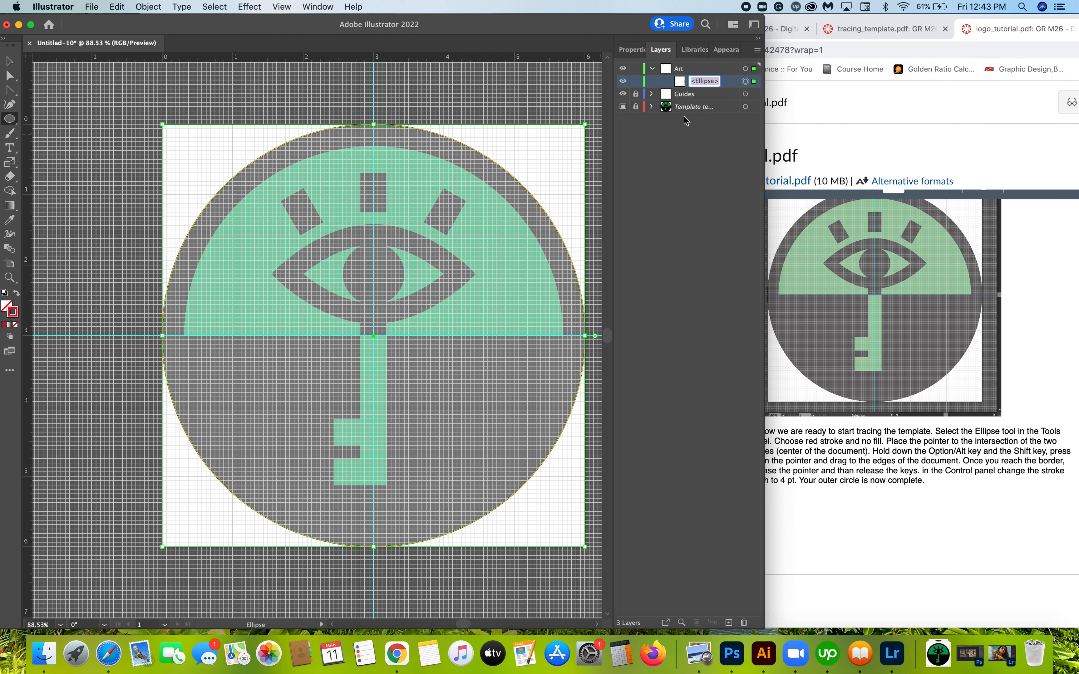
pyautogui.write('Out circle')
pyautogui.press('Return')
# Step: Reread instruction 6 of logo_tutorial.pdf in the browser for the stroke width, then return to Illustrator
pyautogui.scroll(-2, 969, 474)
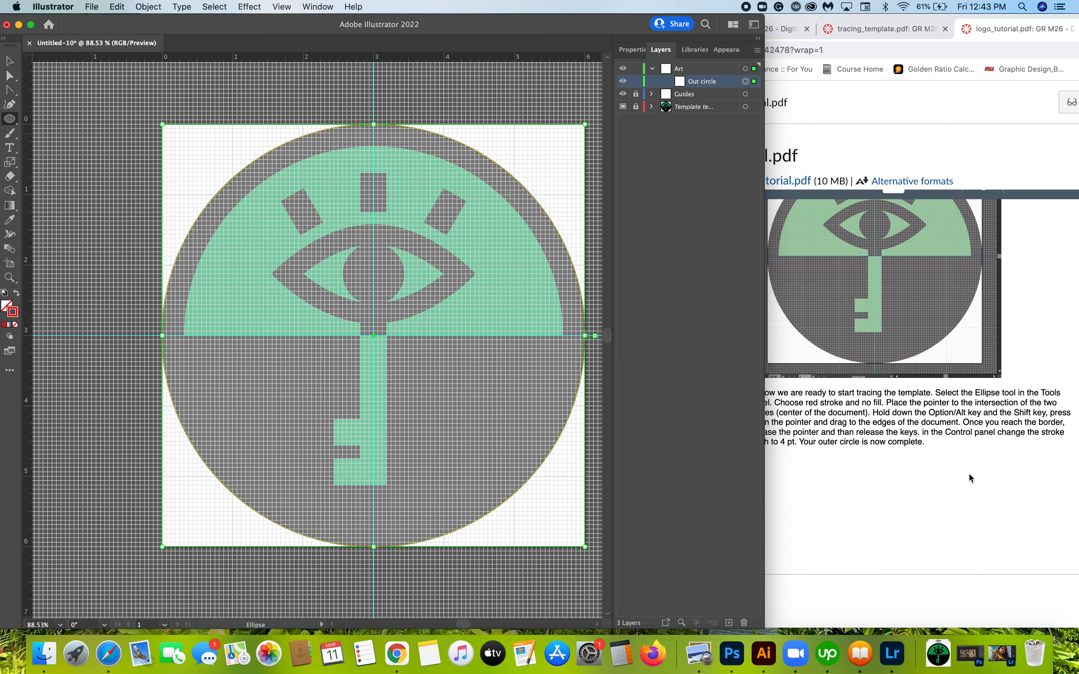
pyautogui.click(969, 475)
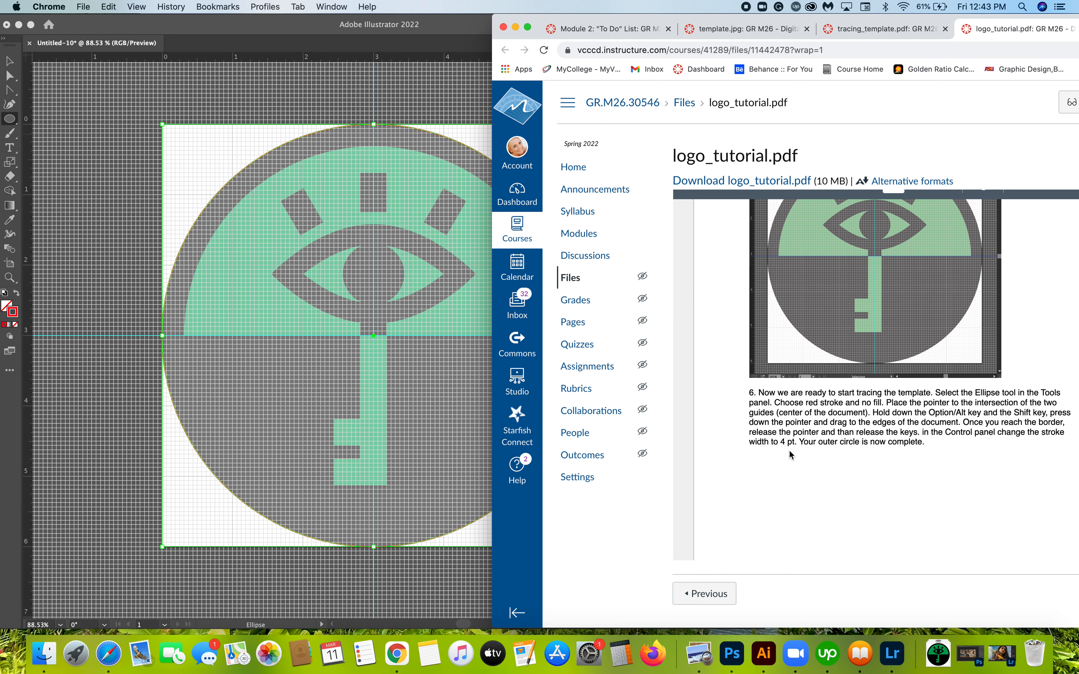
pyautogui.click(485, 486)
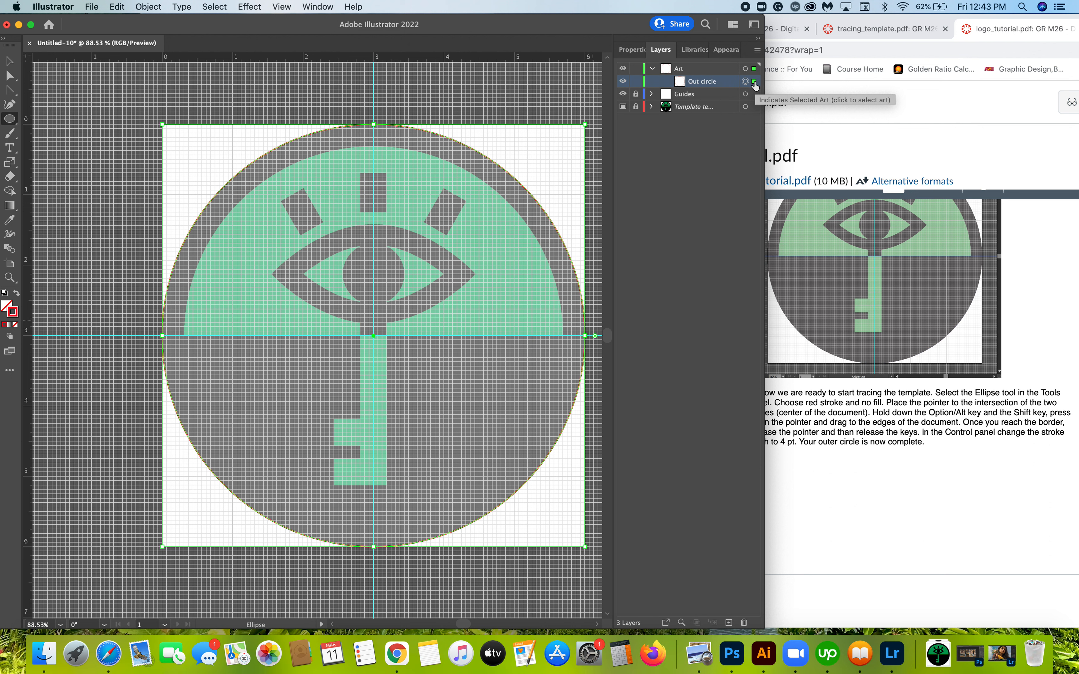
# Step: Set the outer circle's stroke weight to 4 pt and lock the Out circle object
pyautogui.click(631, 53)
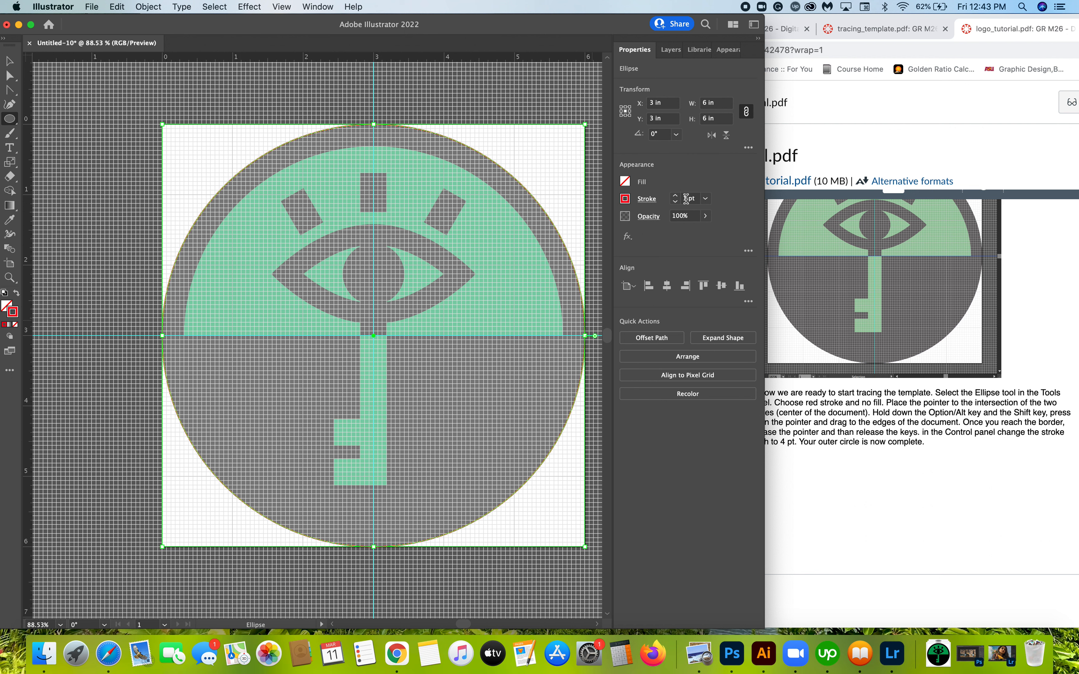
pyautogui.click(673, 200)
pyautogui.write('4')
pyautogui.press('Return')
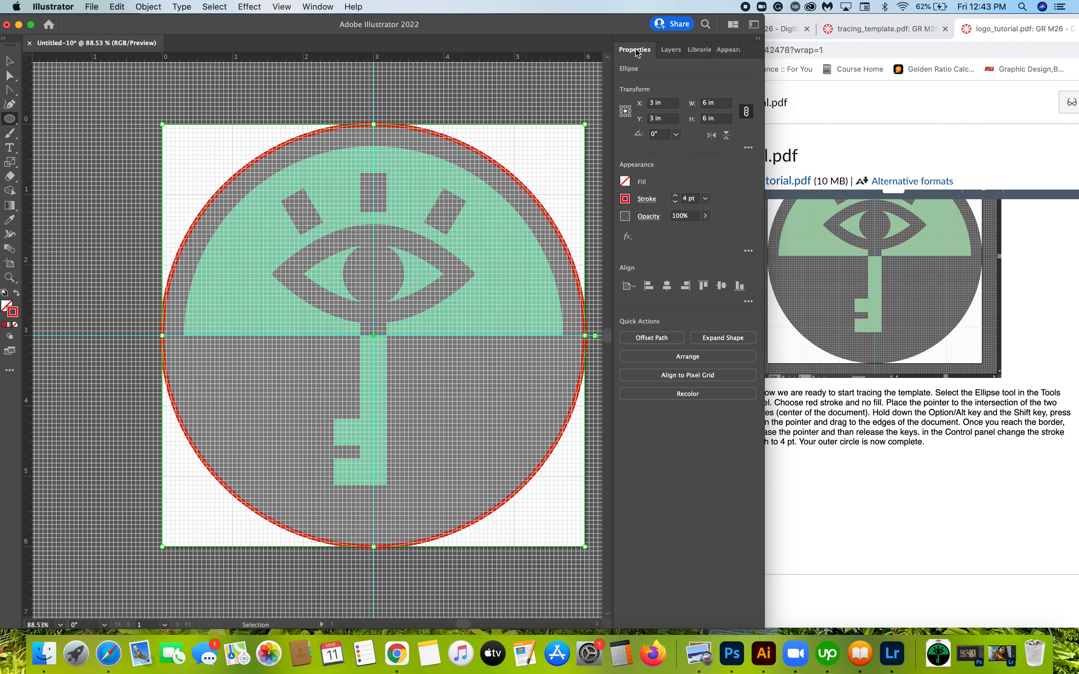
pyautogui.click(677, 52)
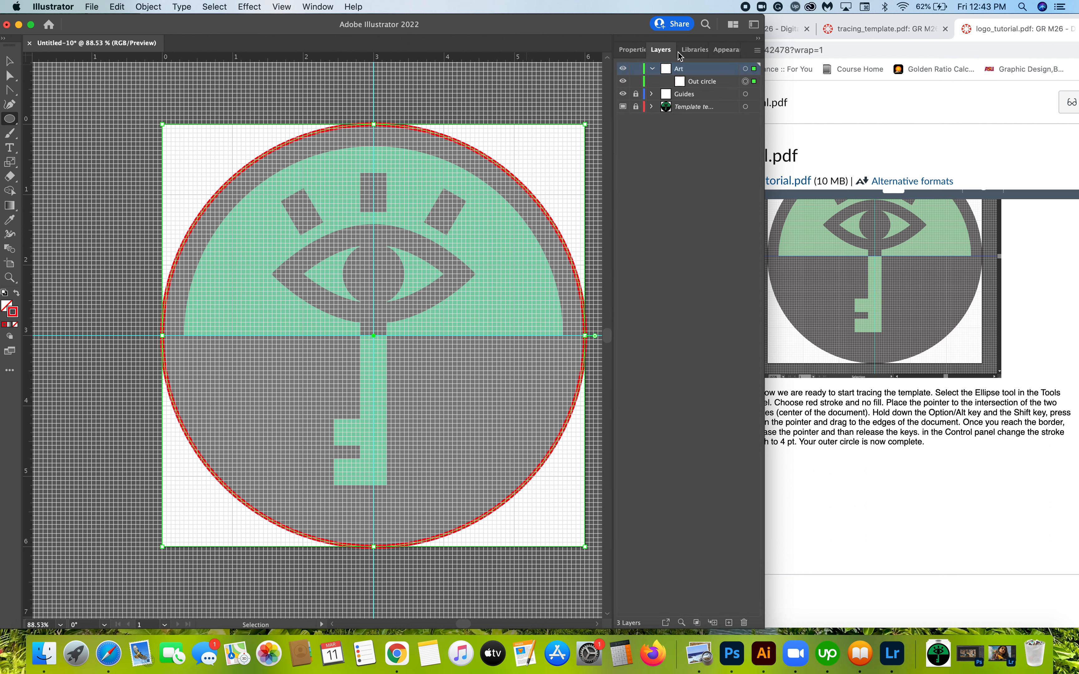
pyautogui.click(636, 82)
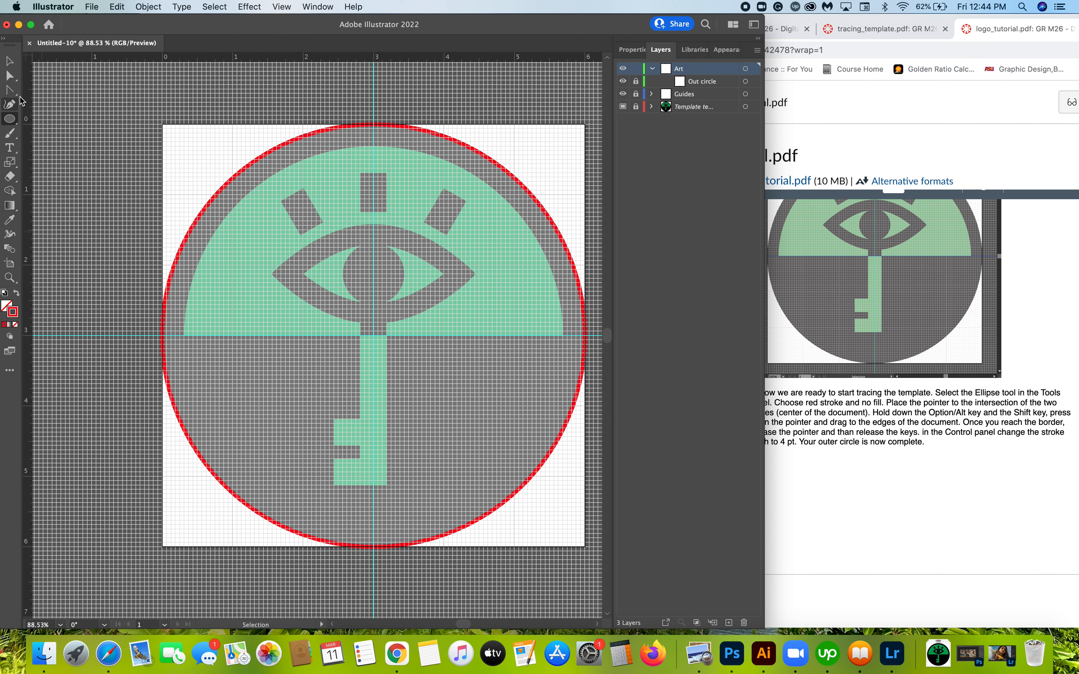
# Step: Save the document as Logo Trace in Adobe Illustrator format in the Logo Tutorial folder, with Illustrator 2020 compatibility
pyautogui.click(92, 8)
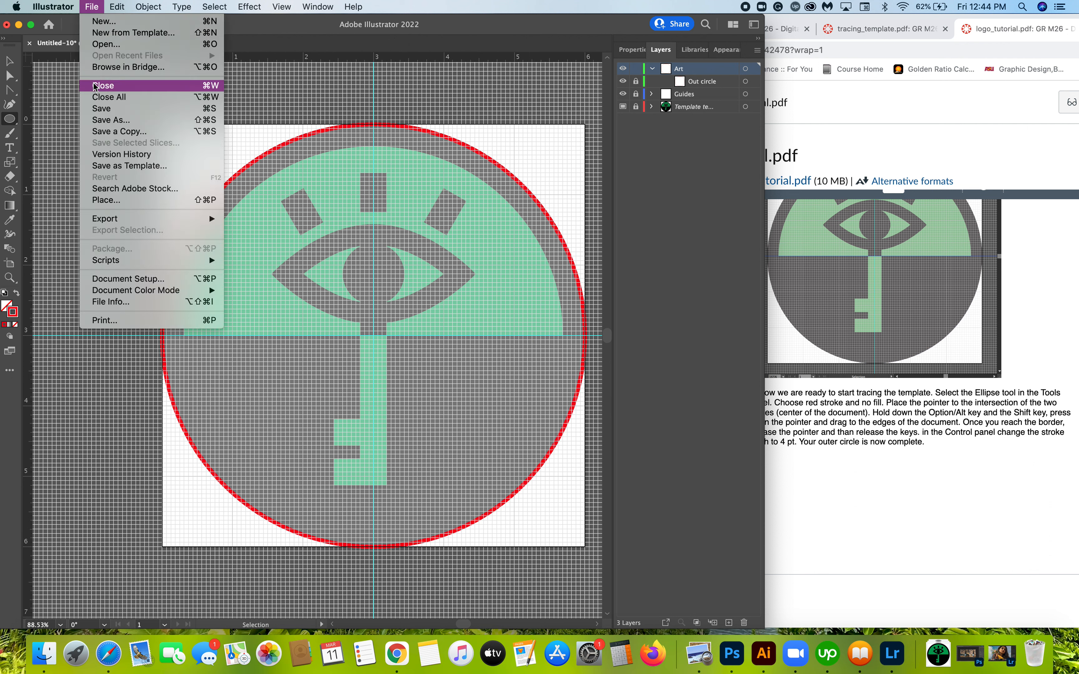
pyautogui.click(94, 120)
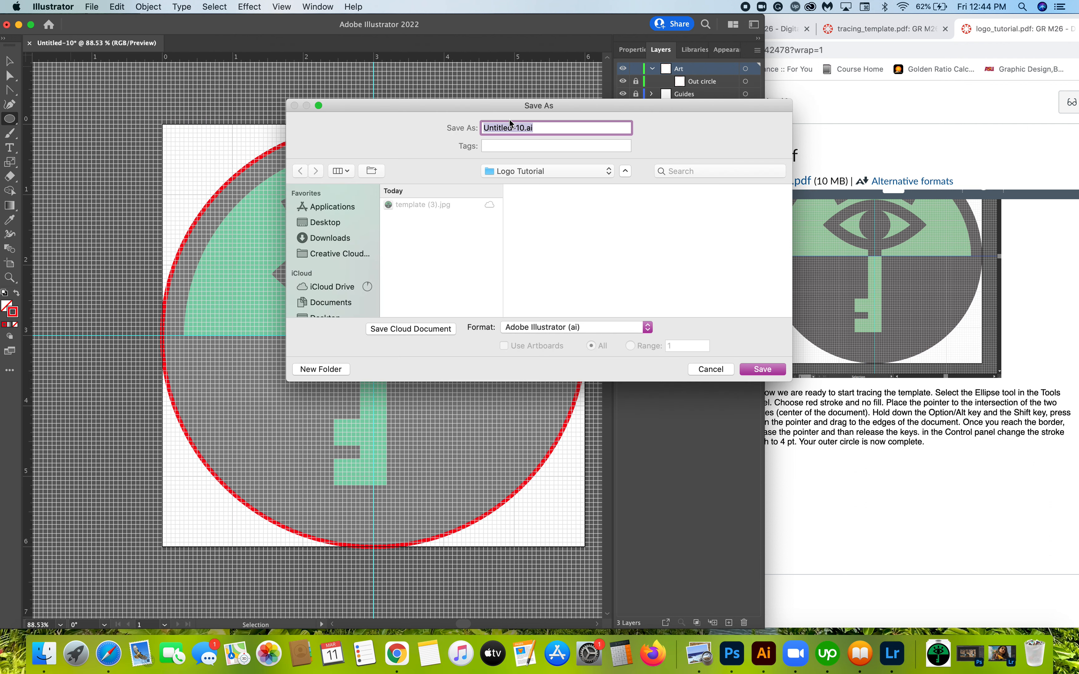
pyautogui.click(525, 128)
pyautogui.write('Logo Trace')
pyautogui.click(754, 366)
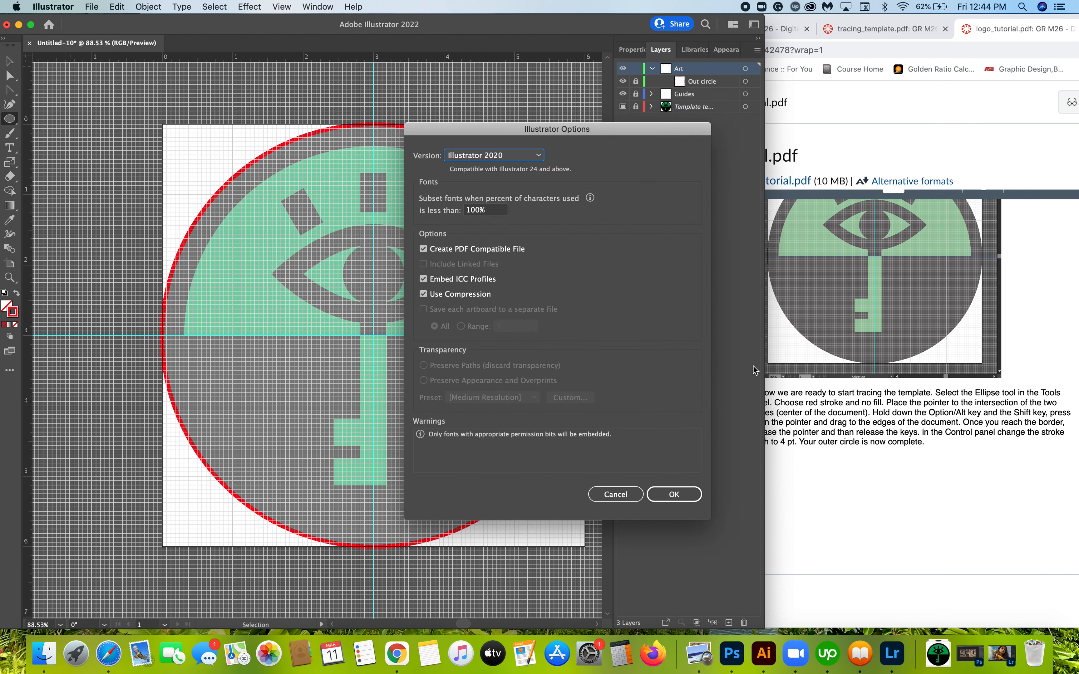
pyautogui.click(689, 498)
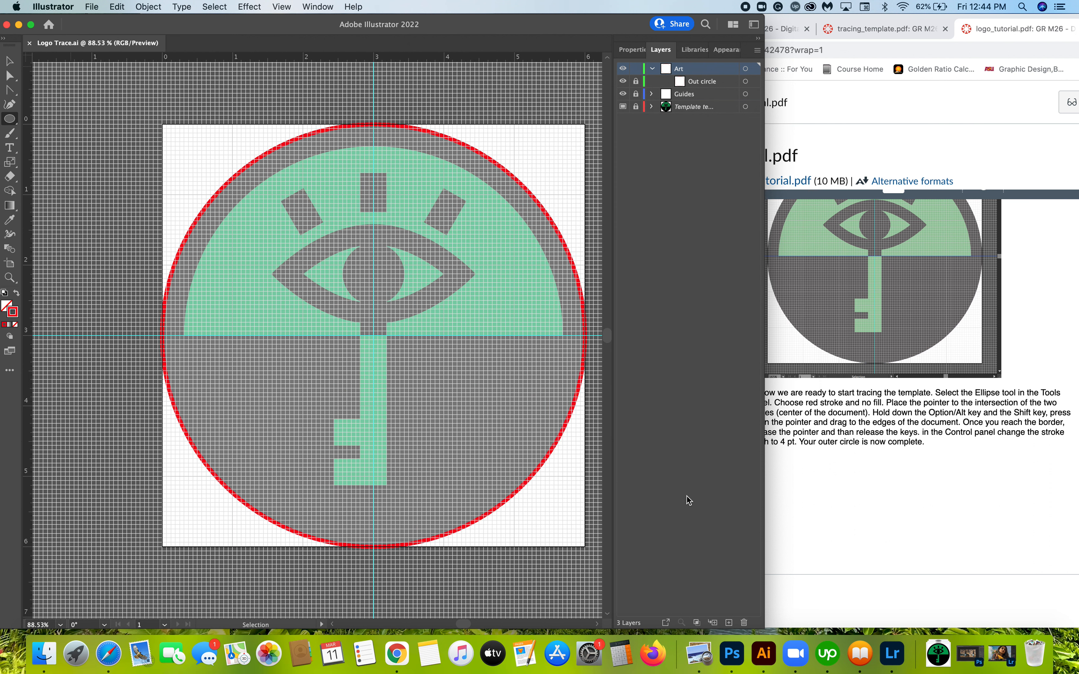
# Step: Switch to the browser and read instruction 7 of logo_tutorial.pdf about creating and cutting the inner circle
pyautogui.click(878, 461)
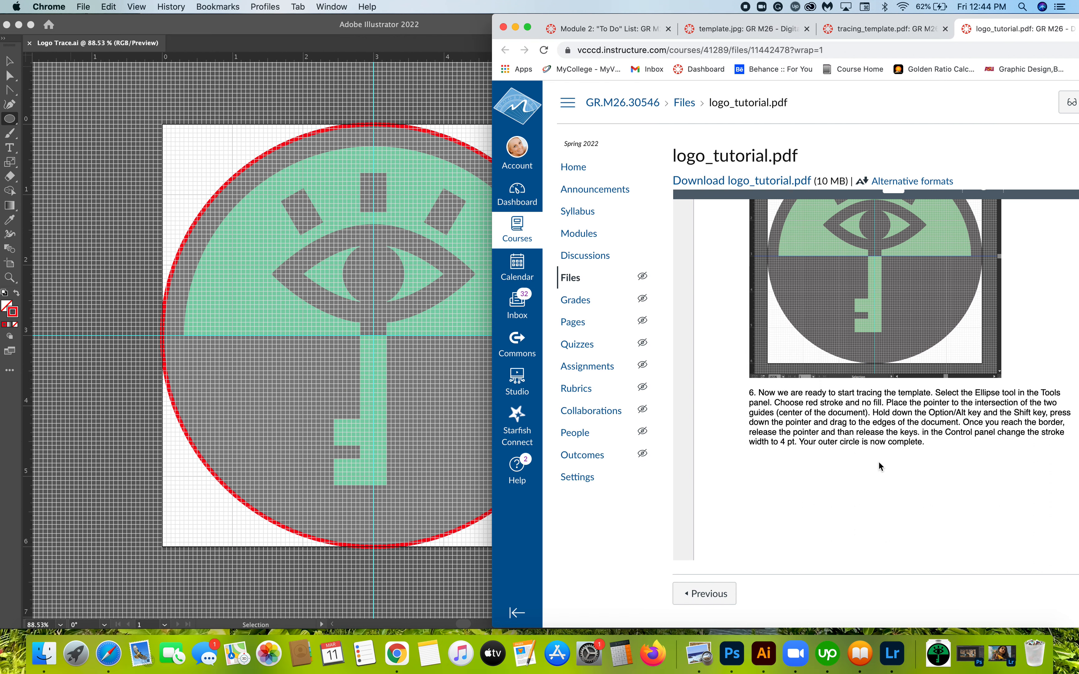
pyautogui.scroll(-4, 878, 461)
pyautogui.scroll(-5, 878, 461)
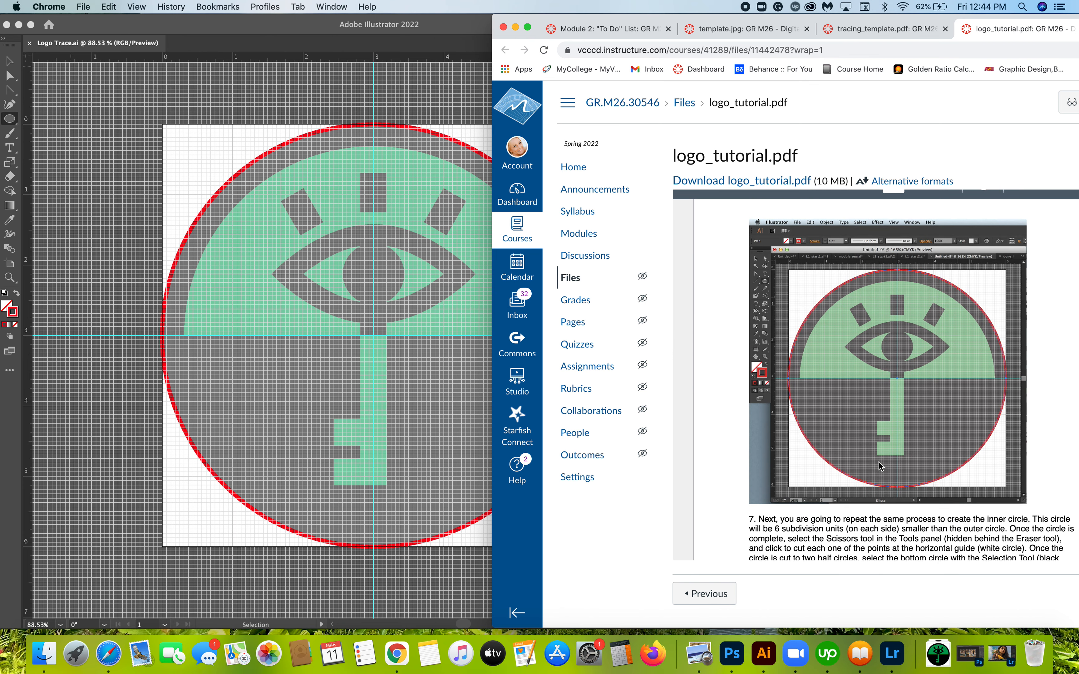
pyautogui.scroll(-1, 879, 465)
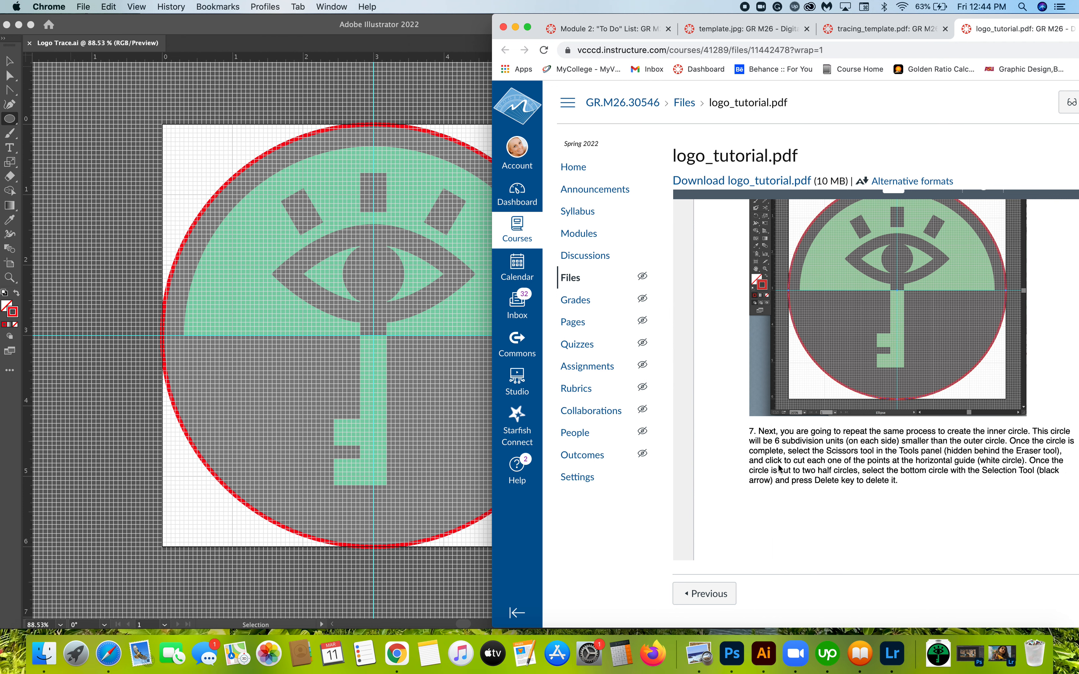
# Step: Switch back to Illustrator and examine the grid spacing between the outer circle and the template's inner semicircle at the horizontal guide
pyautogui.click(190, 343)
pyautogui.scroll(6, 165, 344)
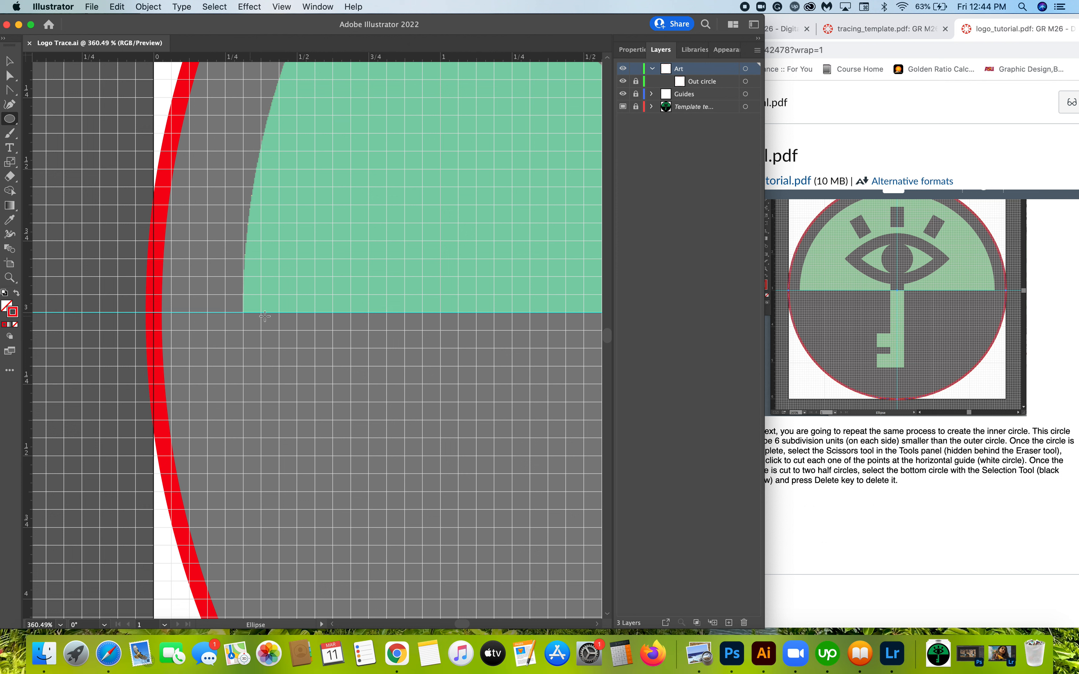
pyautogui.scroll(-8, 372, 290)
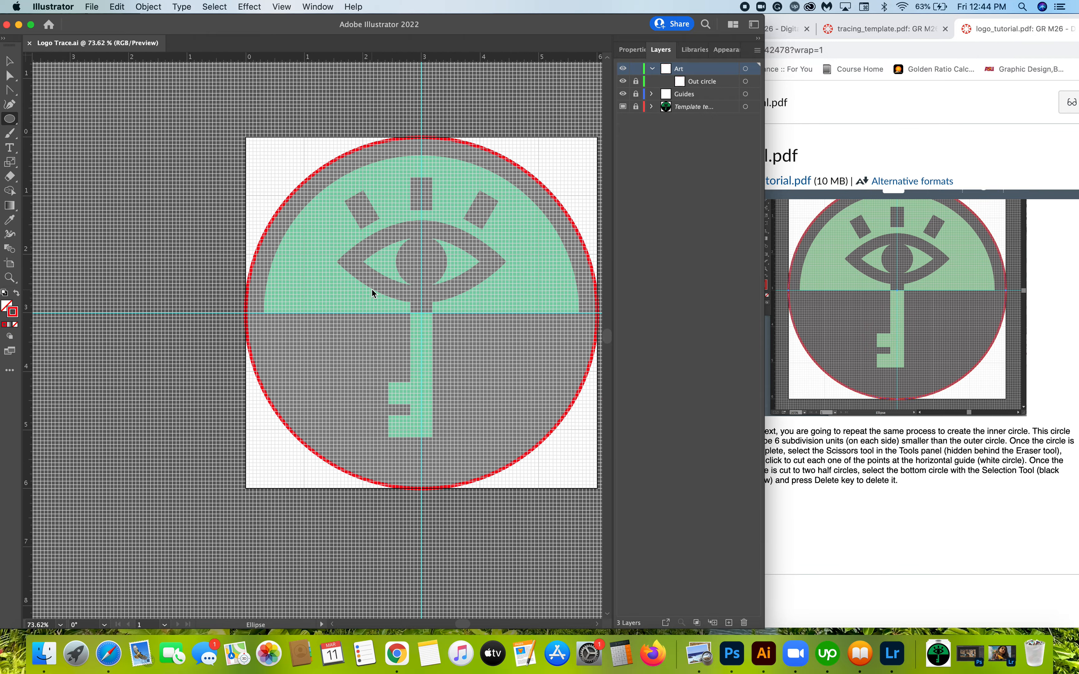
# Step: Draw the inner circle from the guides' intersection, 6 grid subdivisions smaller on each side than the outer circle, matching the template's semicircle
pyautogui.hscroll(2, 372, 292)
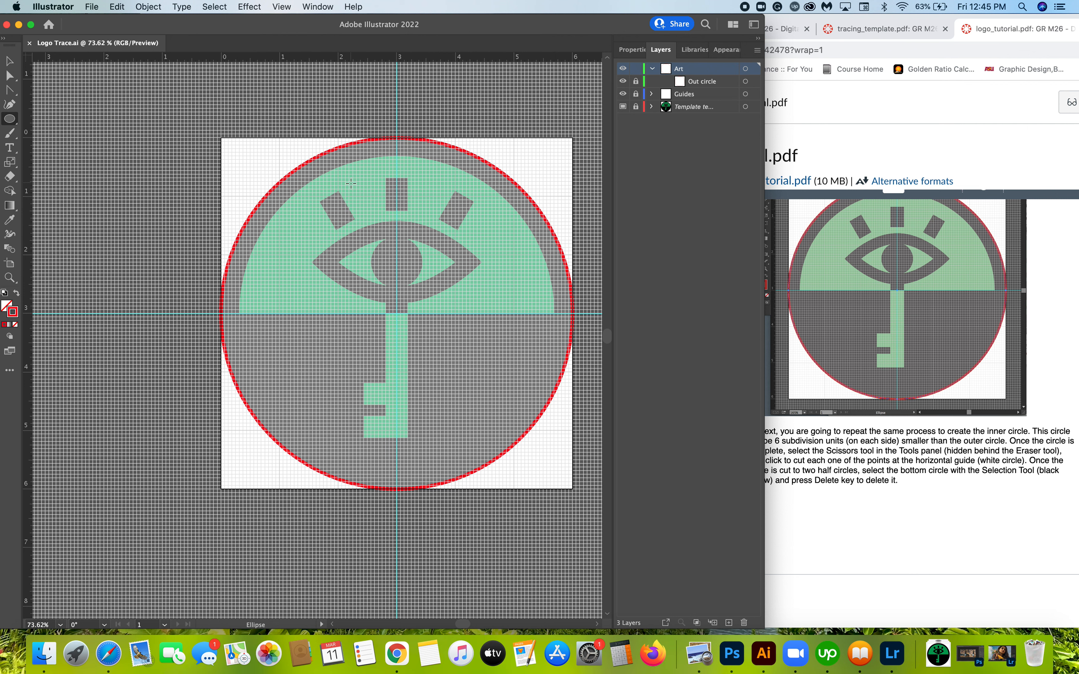
pyautogui.click(932, 506)
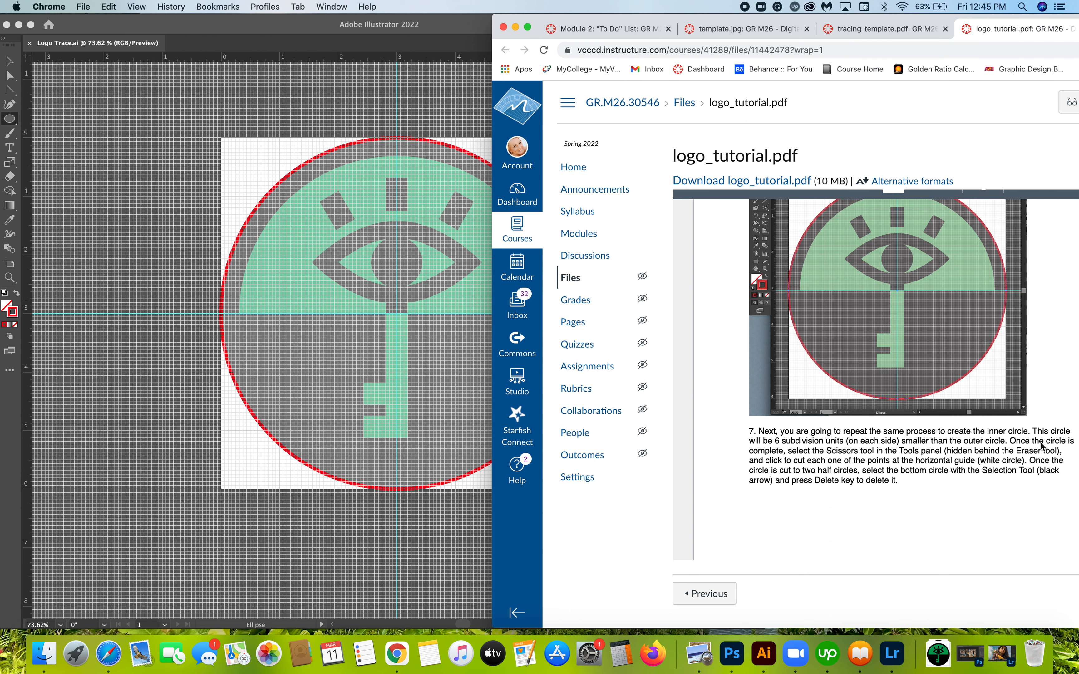
pyautogui.click(313, 372)
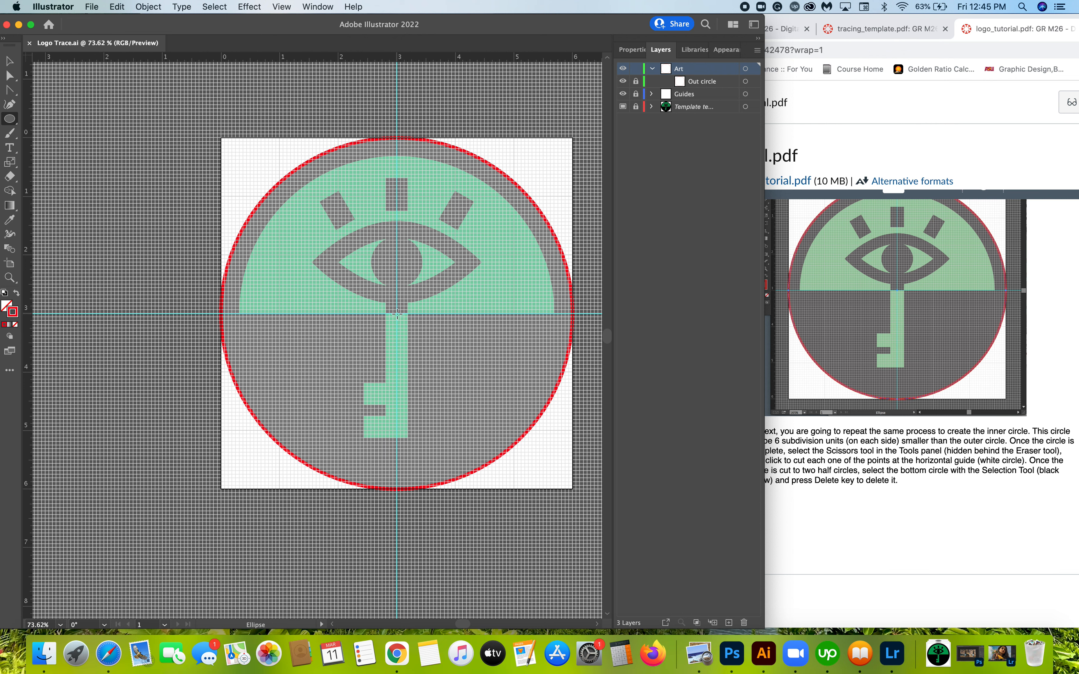
pyautogui.moveTo(397, 313); pyautogui.dragTo(502, 471)
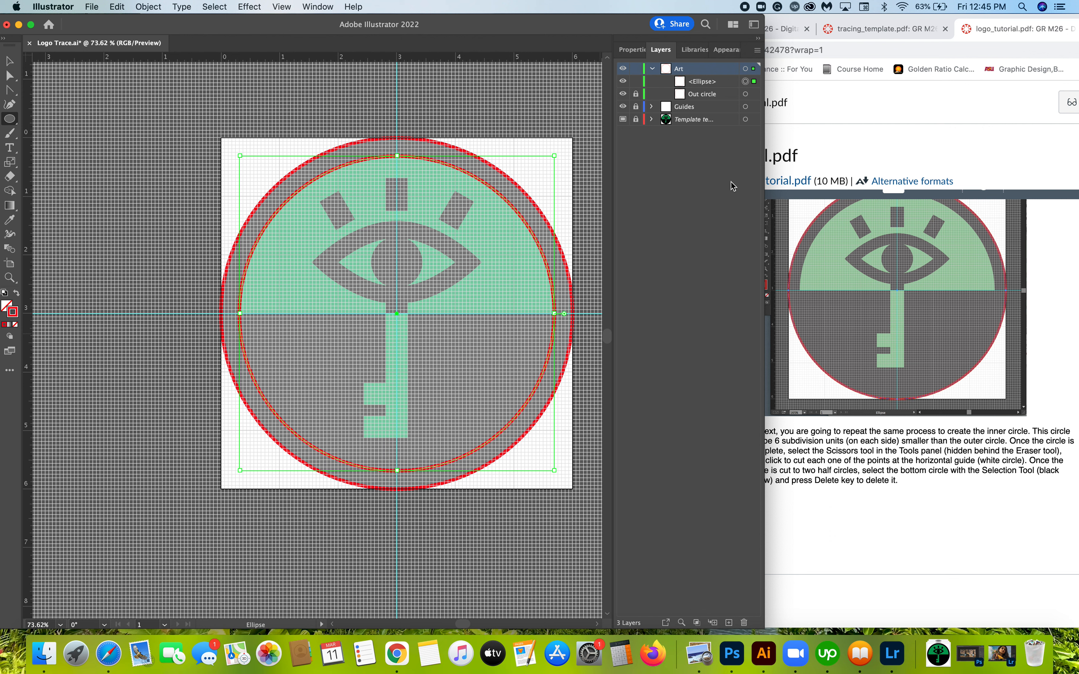
# Step: Rename the new ellipse object in the Art layer as inner circle
pyautogui.click(706, 84)
pyautogui.doubleClick(706, 84)
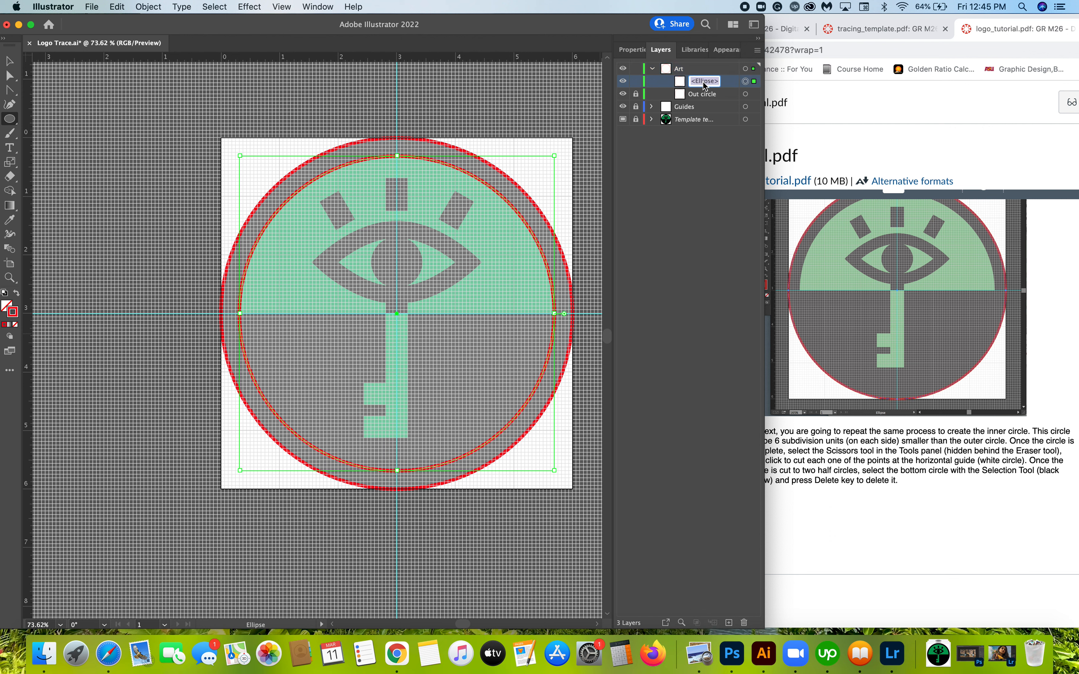
pyautogui.write('inner')
pyautogui.write(' circle')
pyautogui.press('Return')
# Step: Switch to the browser and examine in logo_tutorial.pdf where the inner circle is cut with the Scissors tool
pyautogui.click(877, 499)
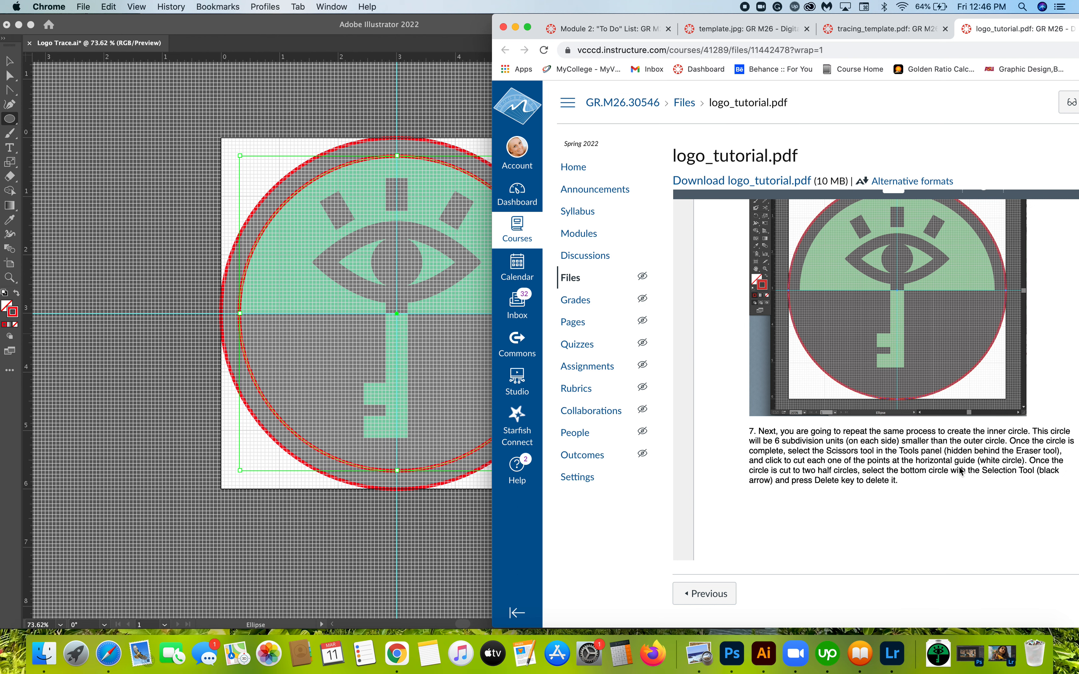
pyautogui.scroll(-10, 982, 470)
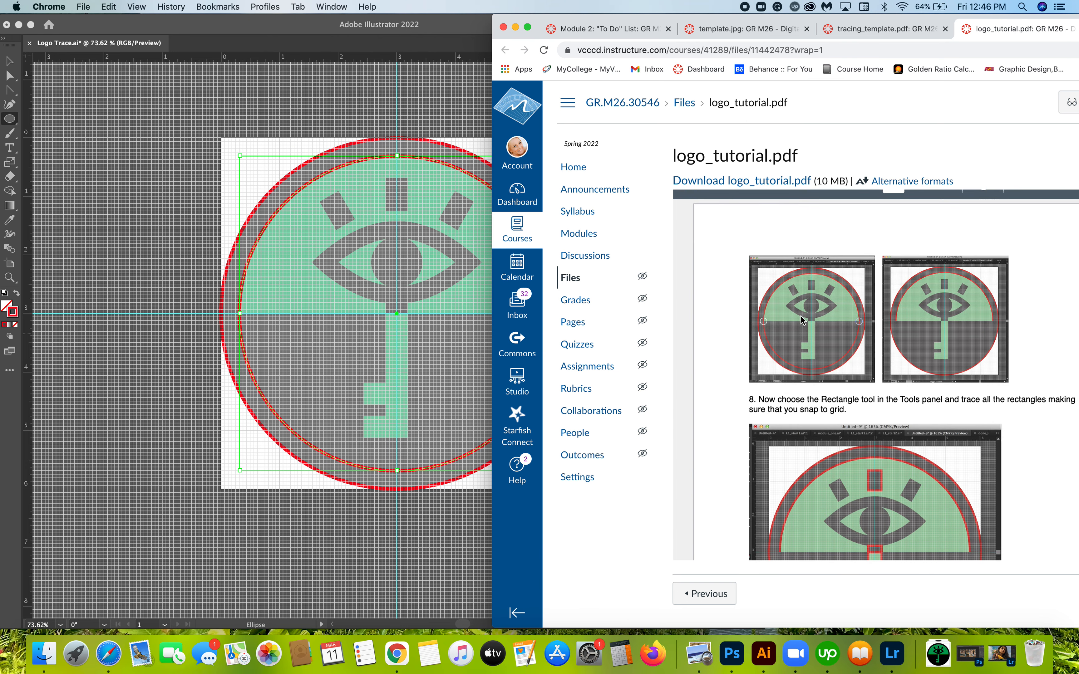
pyautogui.scroll(5, 794, 314)
pyautogui.scroll(2, 794, 312)
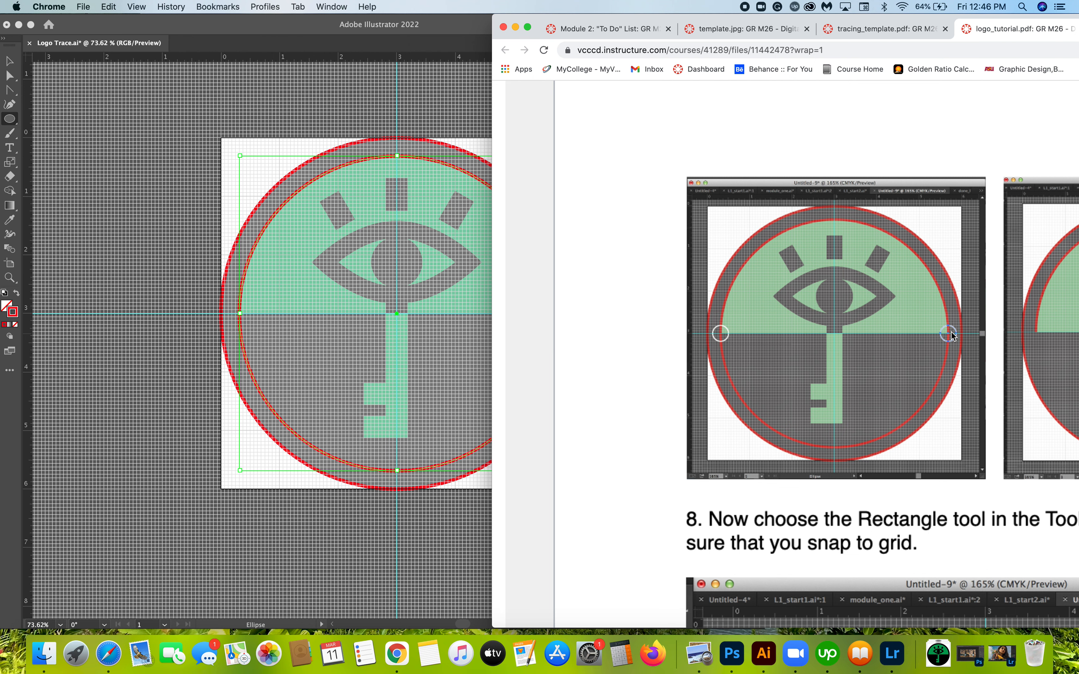
# Step: Switch back to Illustrator and cut the inner circle with the Scissors tool at both points where it meets the horizontal guide
pyautogui.click(289, 323)
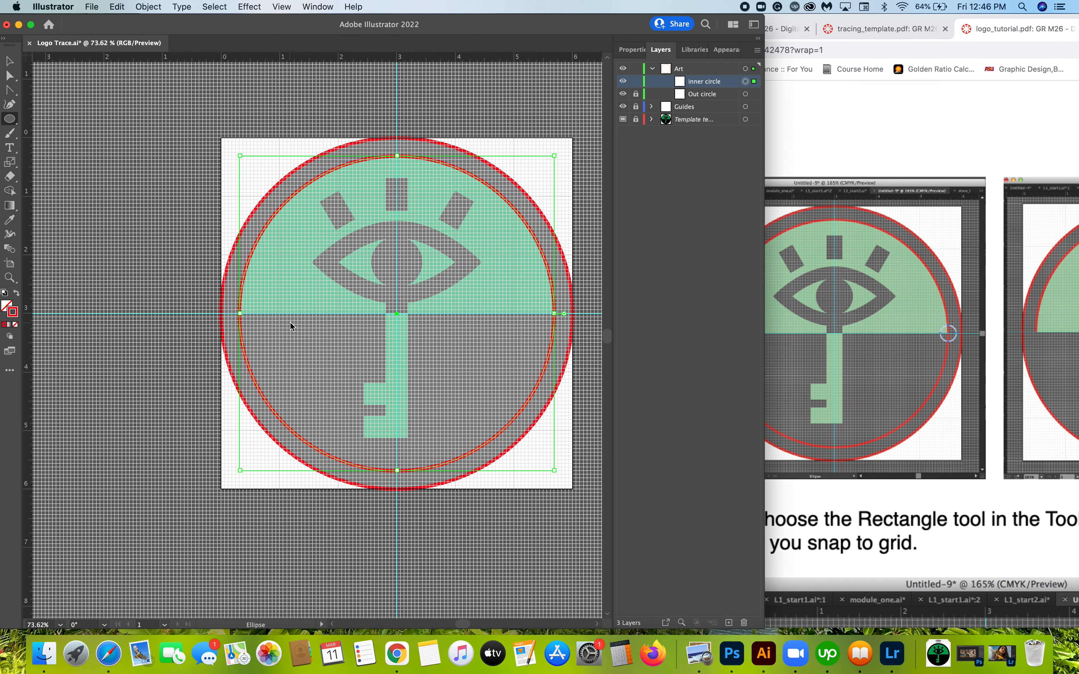
pyautogui.click(13, 179)
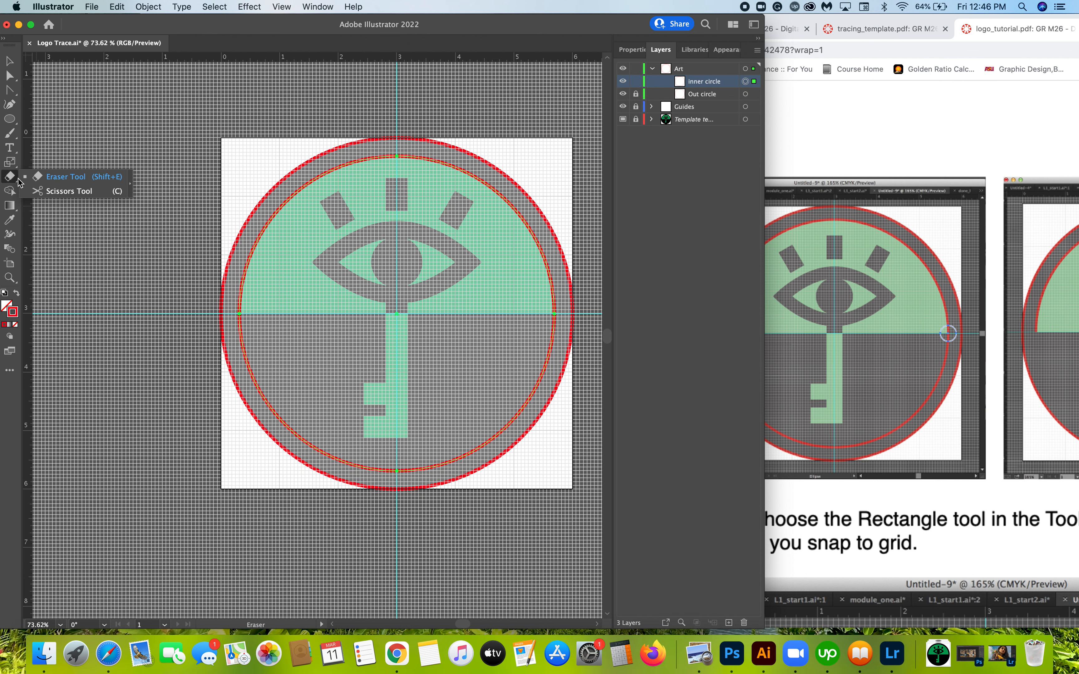
pyautogui.click(46, 195)
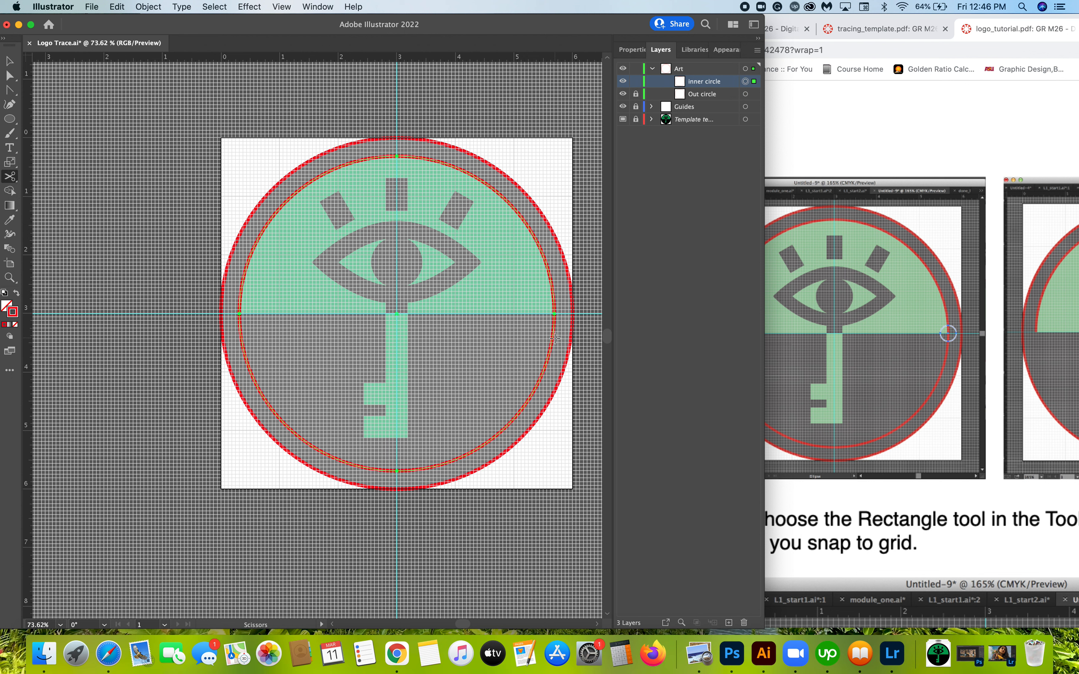
pyautogui.scroll(3, 555, 315)
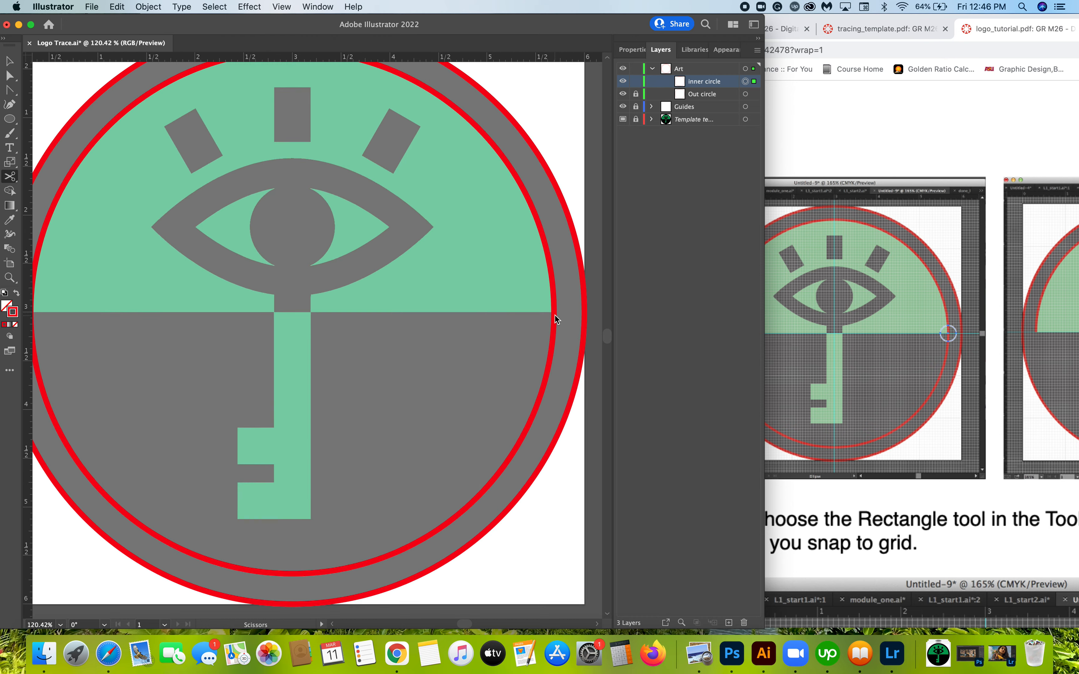
pyautogui.click(554, 314)
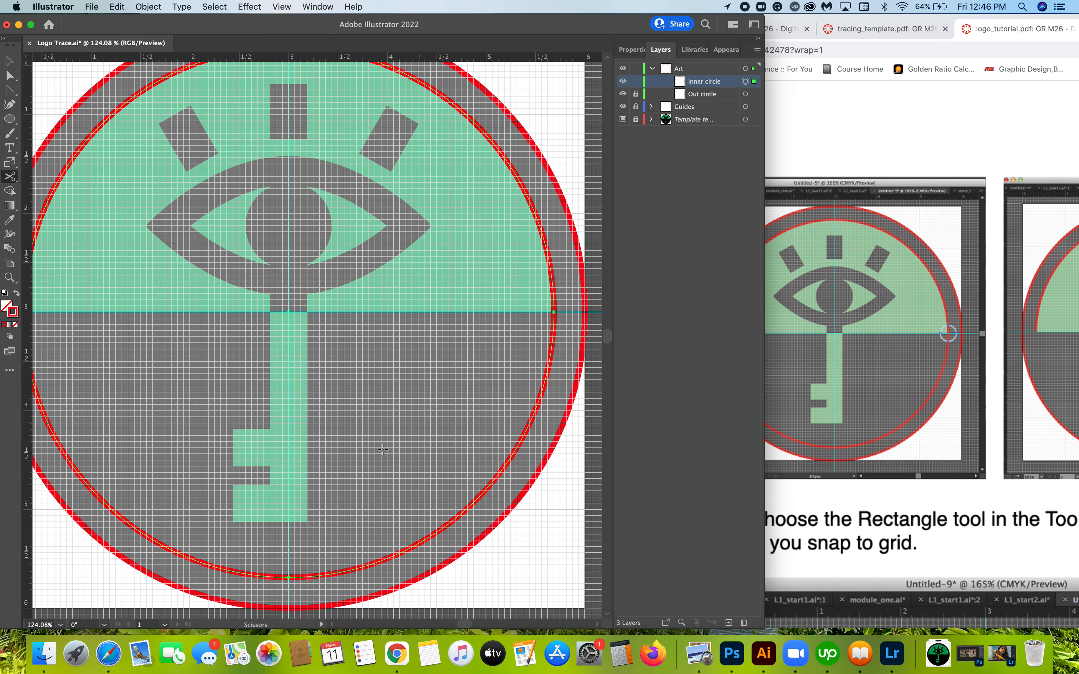
pyautogui.hscroll(-3, 253, 583)
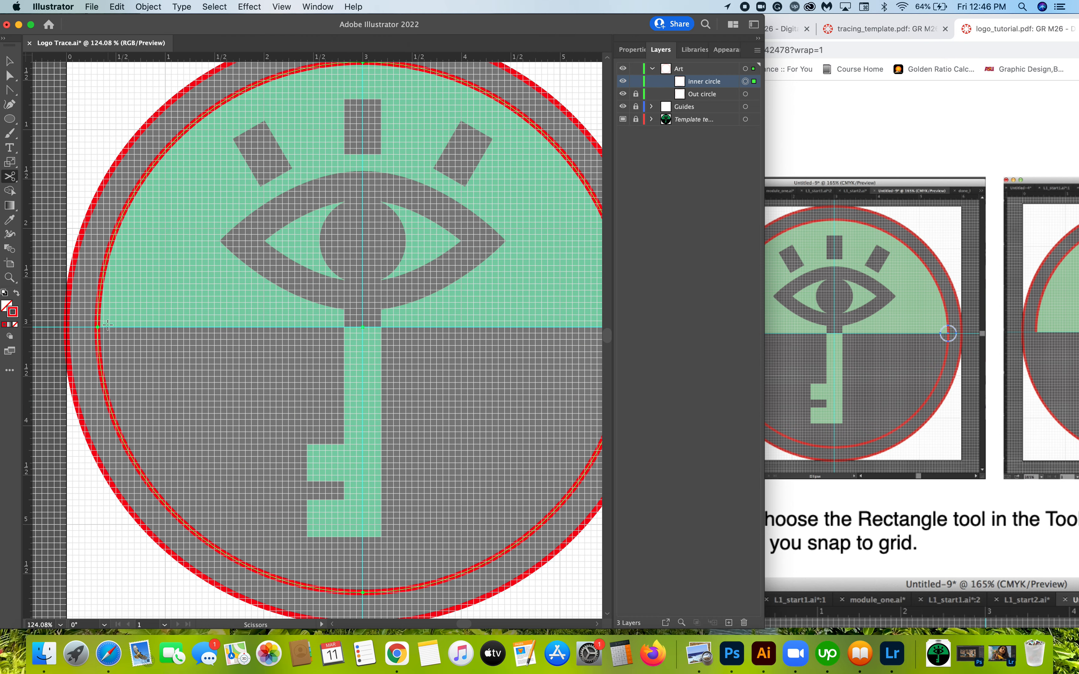
pyautogui.scroll(2, 336, 127)
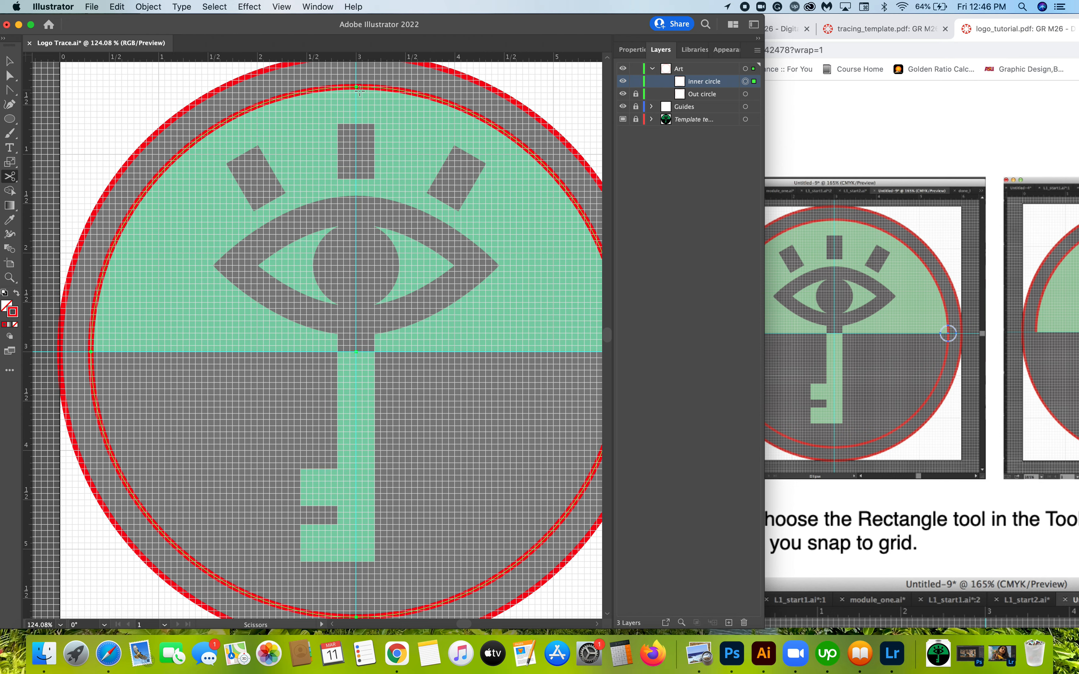
pyautogui.press('super+0')
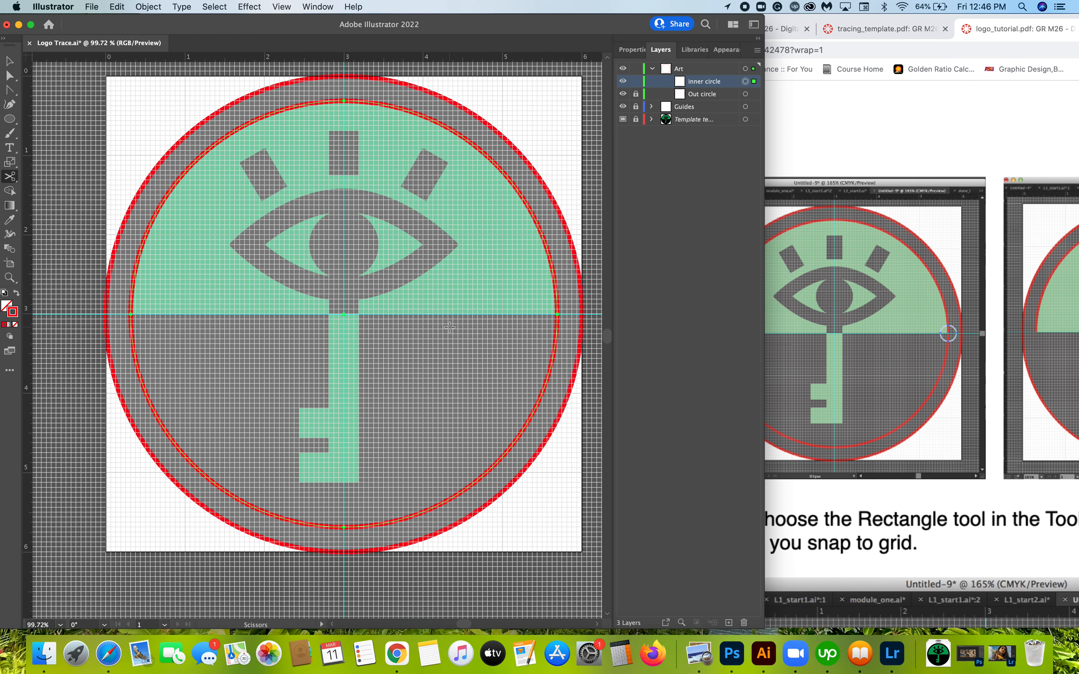
pyautogui.click(557, 315)
pyautogui.hscroll(-1, 227, 348)
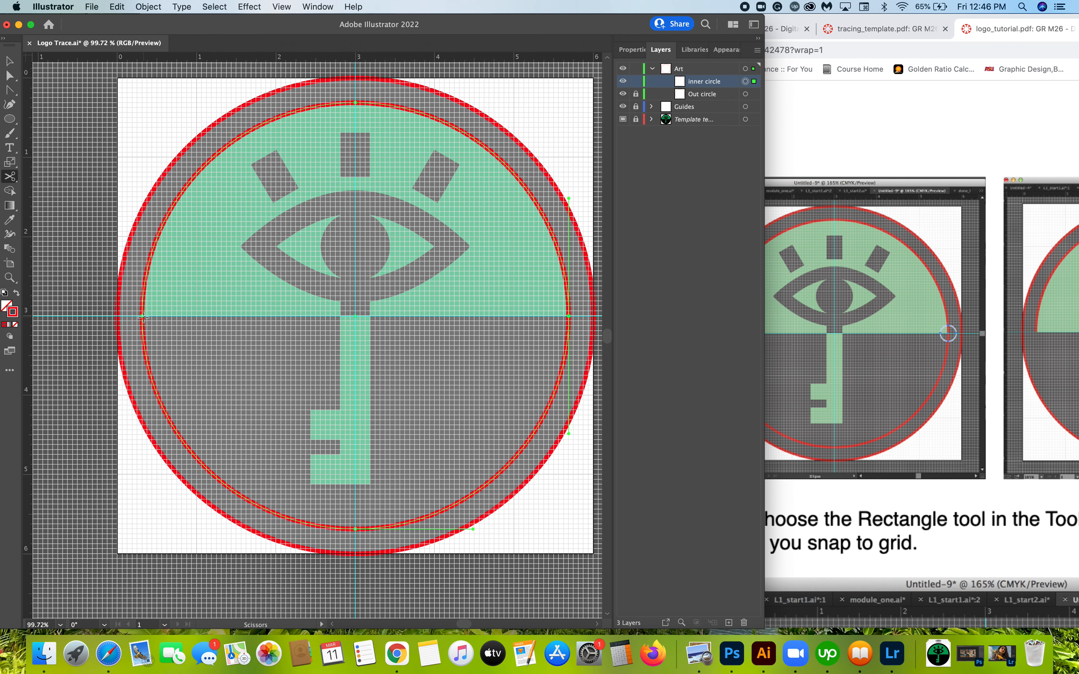
pyautogui.click(142, 316)
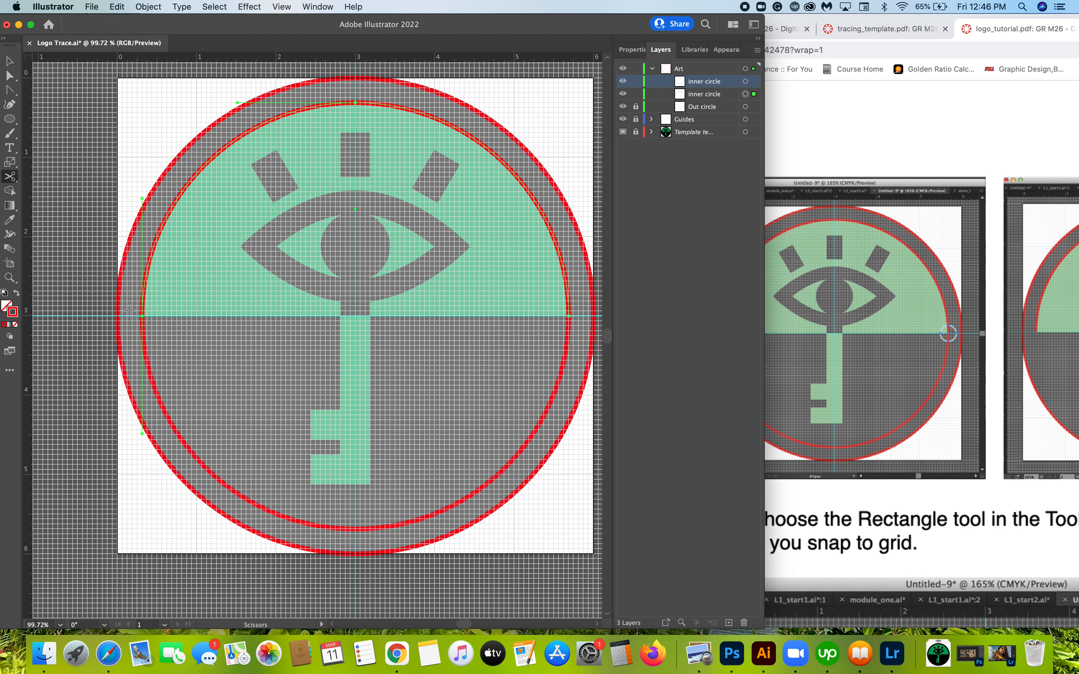
# Step: Select the lower half of the cut inner circle with the Selection tool and delete it, following instruction 7 of logo_tutorial.pdf
pyautogui.scroll(-3, 122, 150)
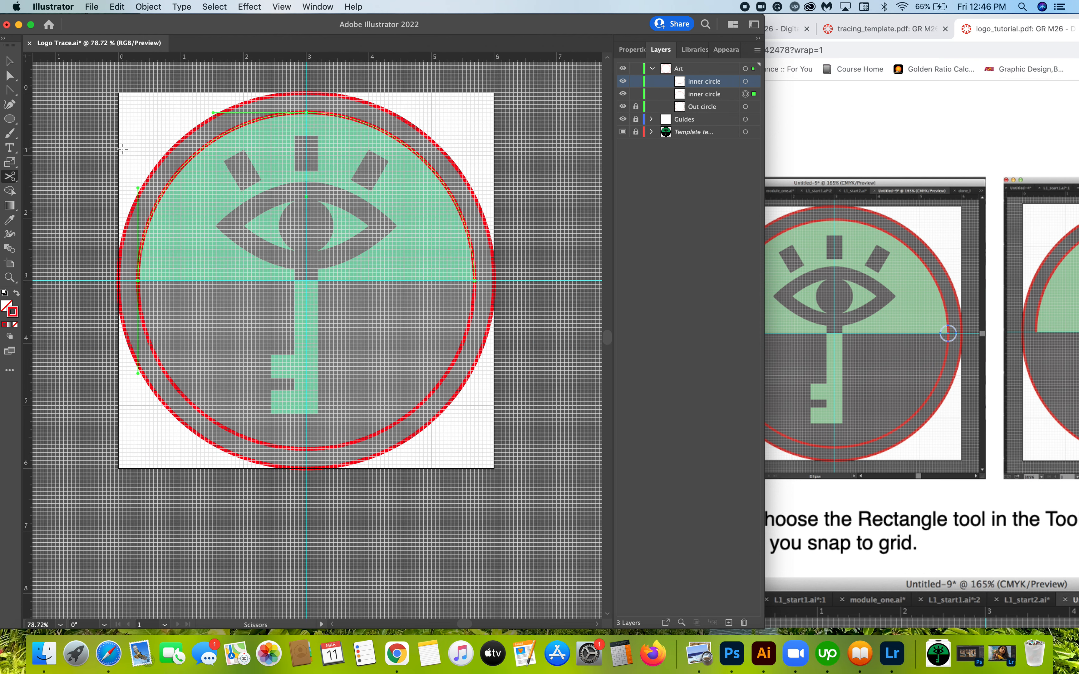
pyautogui.scroll(4, 119, 143)
pyautogui.hscroll(-3, 119, 144)
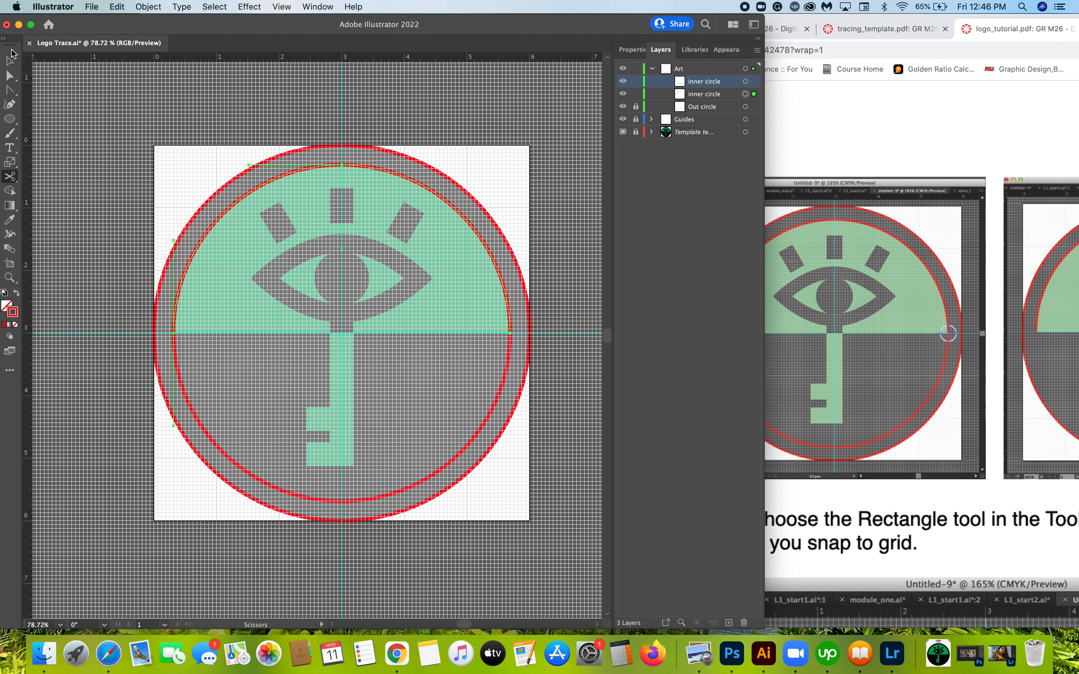
pyautogui.click(10, 60)
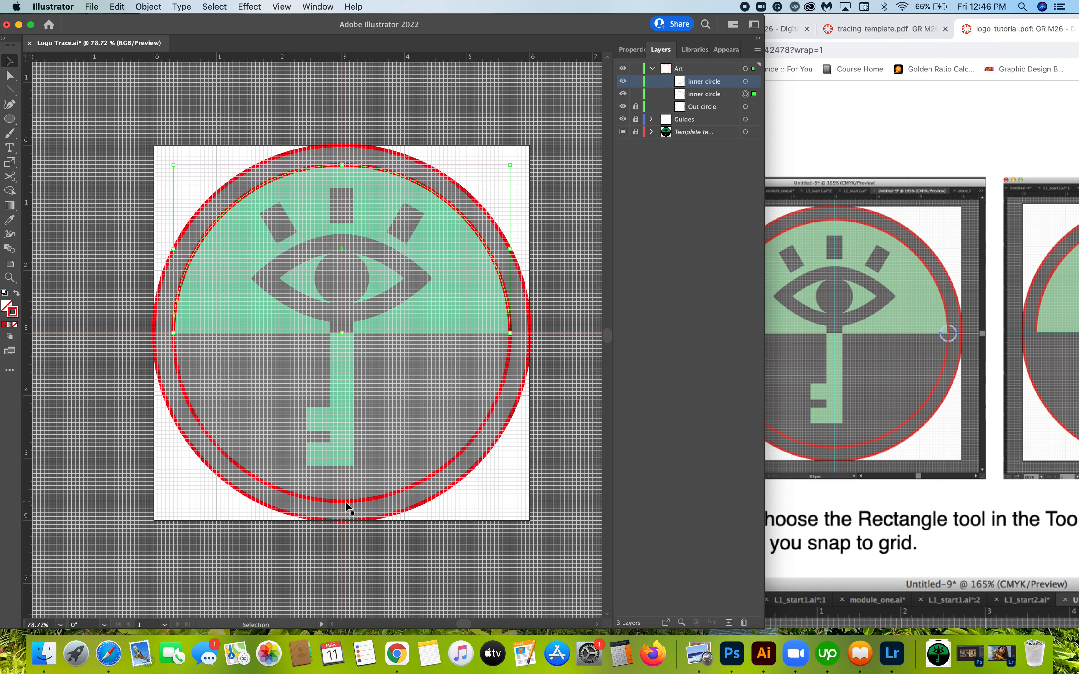
pyautogui.click(355, 499)
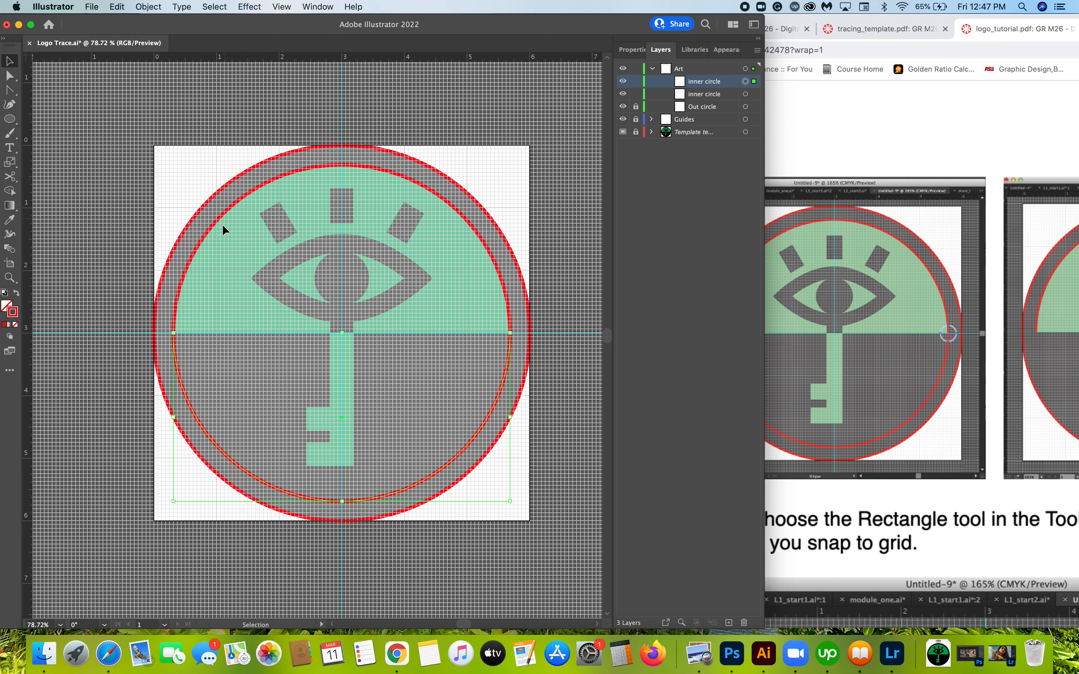
pyautogui.click(895, 438)
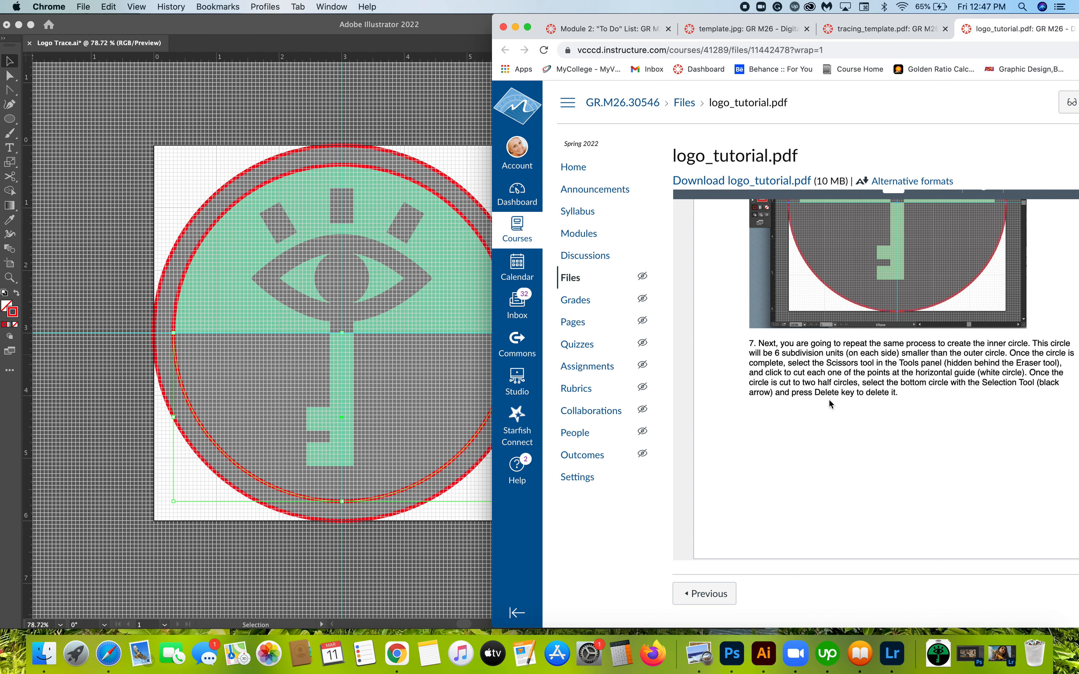
pyautogui.click(480, 489)
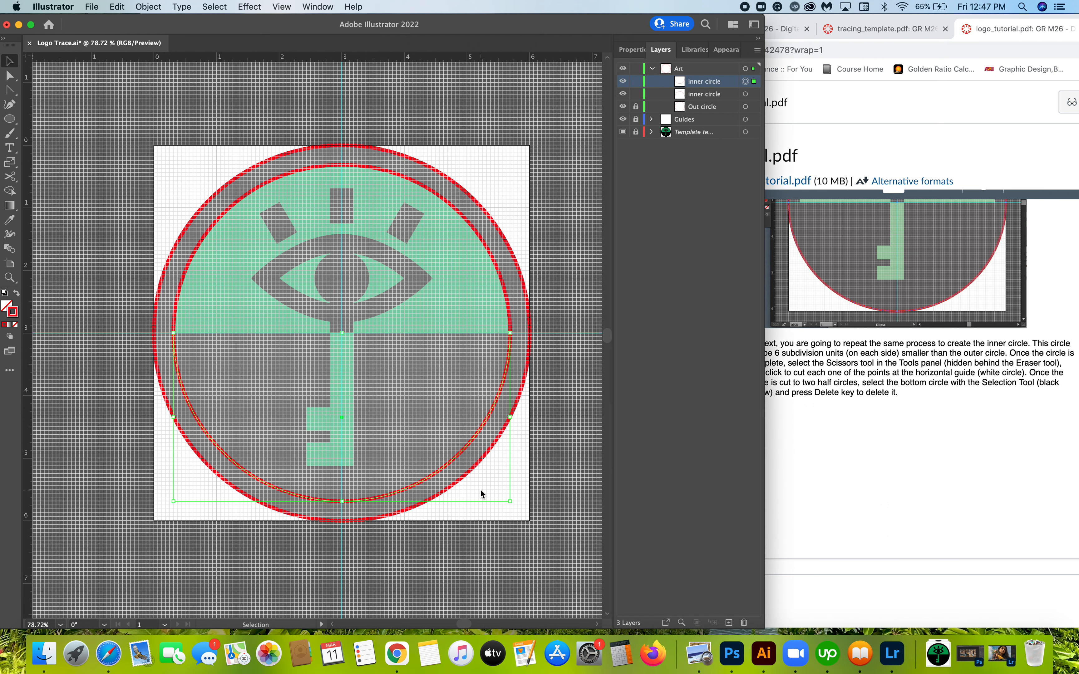
pyautogui.press('Delete')
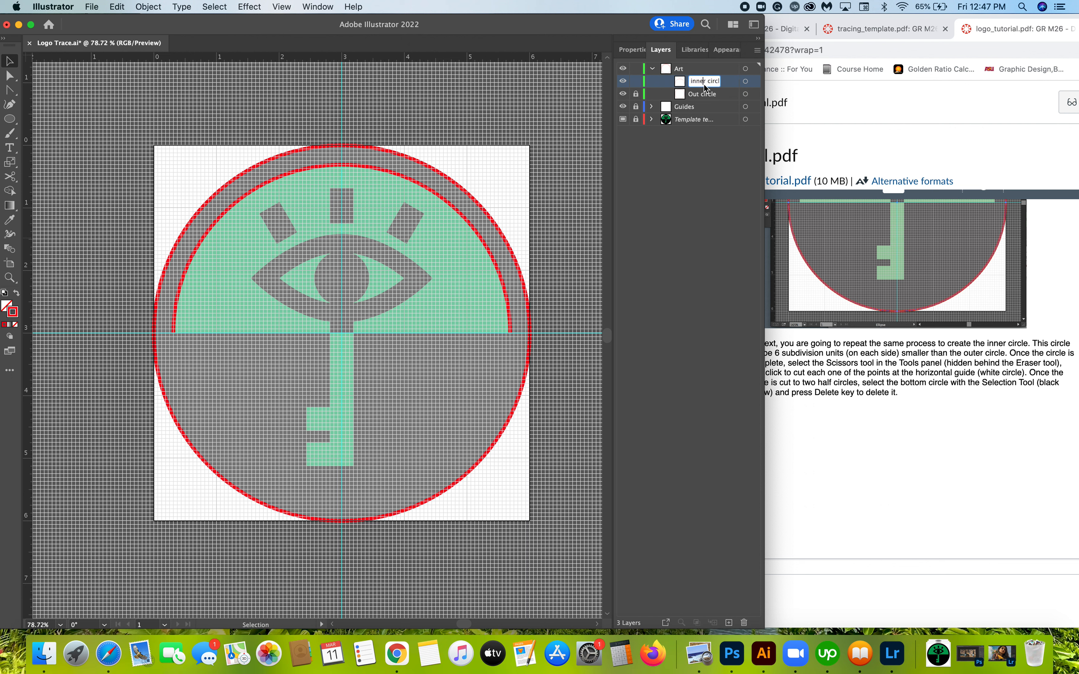
# Step: Rename the remaining inner circle object as half circle and lock it
pyautogui.press('BackSpace')
pyautogui.press('BackSpace')
pyautogui.press('BackSpace')
pyautogui.press('BackSpace')
pyautogui.press('BackSpace')
pyautogui.press('BackSpace')
pyautogui.write('half')
pyautogui.press('Return')
pyautogui.click(636, 81)
# Step: Switch to the browser and read instruction 8 of logo_tutorial.pdf about tracing the rectangles, including its example image
pyautogui.scroll(-10, 849, 427)
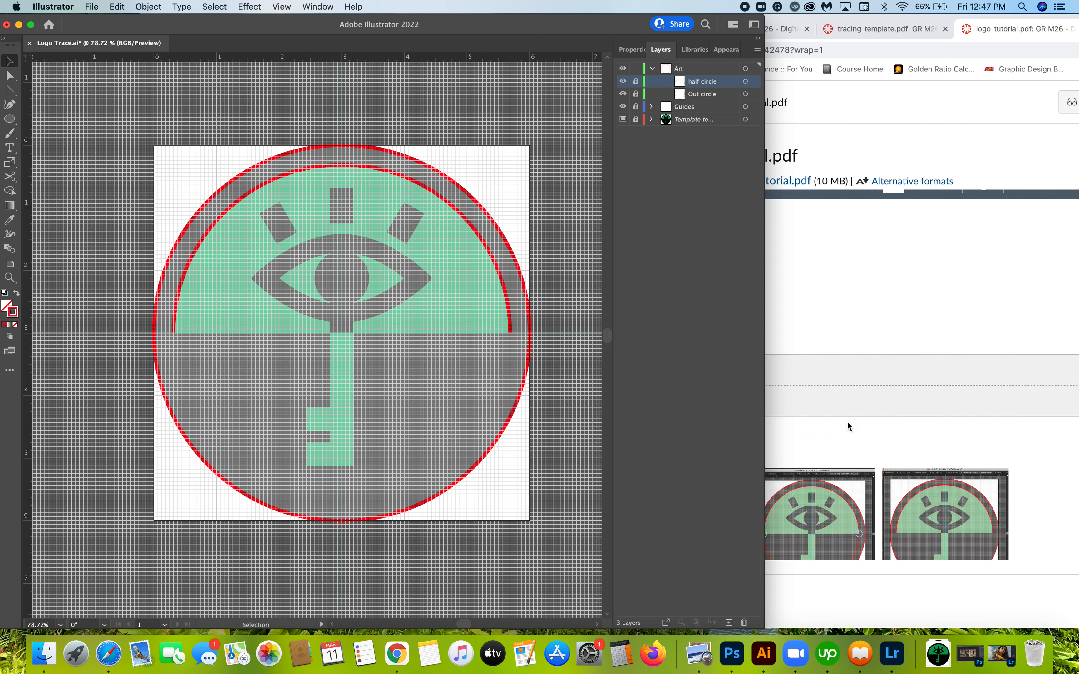
pyautogui.scroll(1, 848, 427)
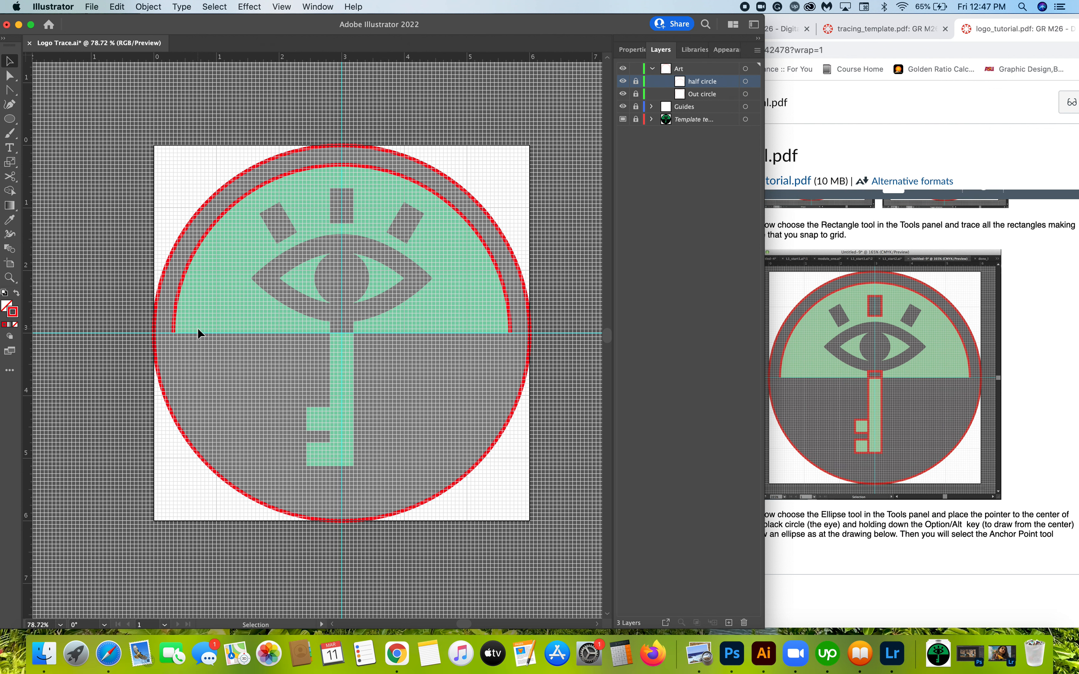
pyautogui.hscroll(-1, 940, 348)
pyautogui.hscroll(1, 940, 352)
pyautogui.click(859, 431)
pyautogui.scroll(5, 859, 431)
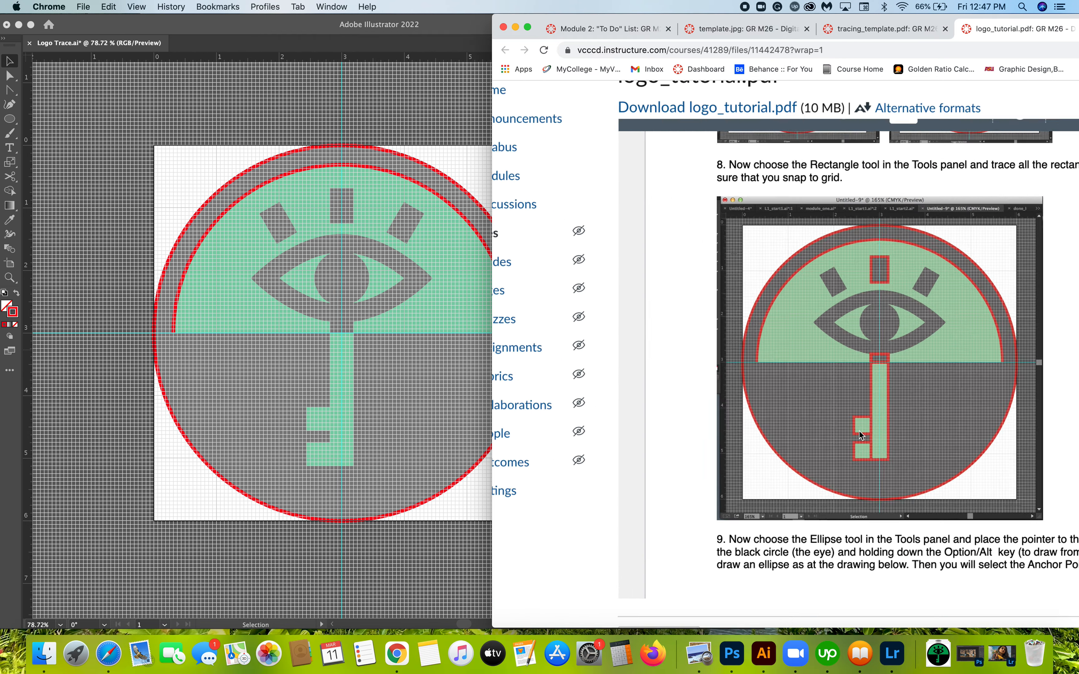
pyautogui.scroll(-3, 859, 431)
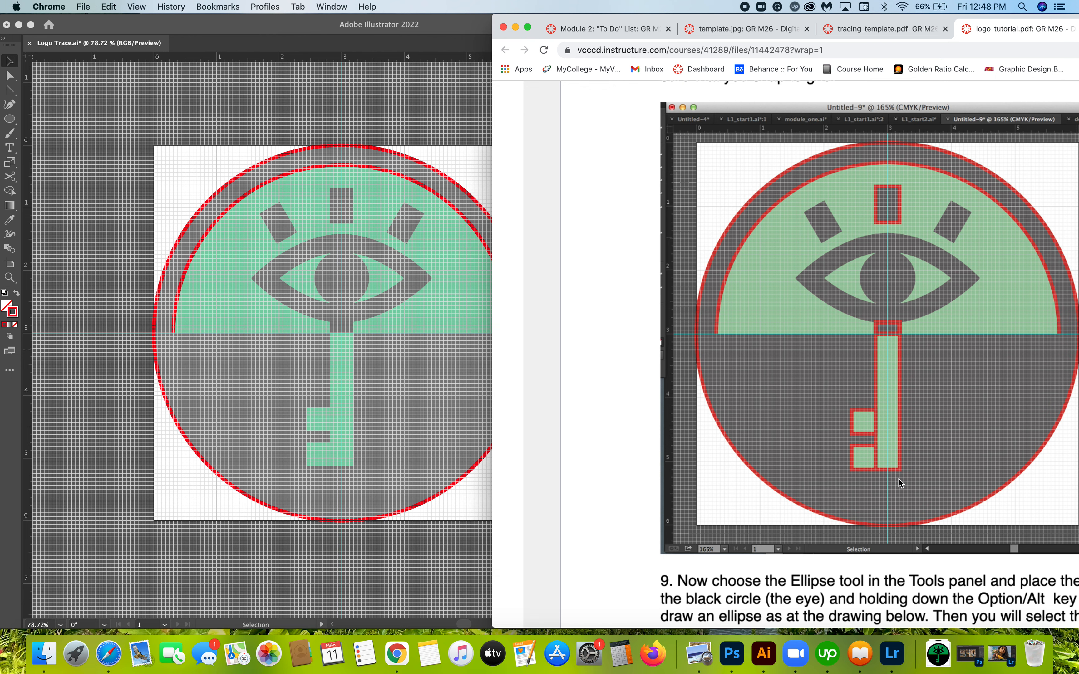
# Step: Switch back to Illustrator and trace the key's vertical shaft with the Rectangle tool, from the horizontal guide down to the shaft's lower end
pyautogui.click(327, 387)
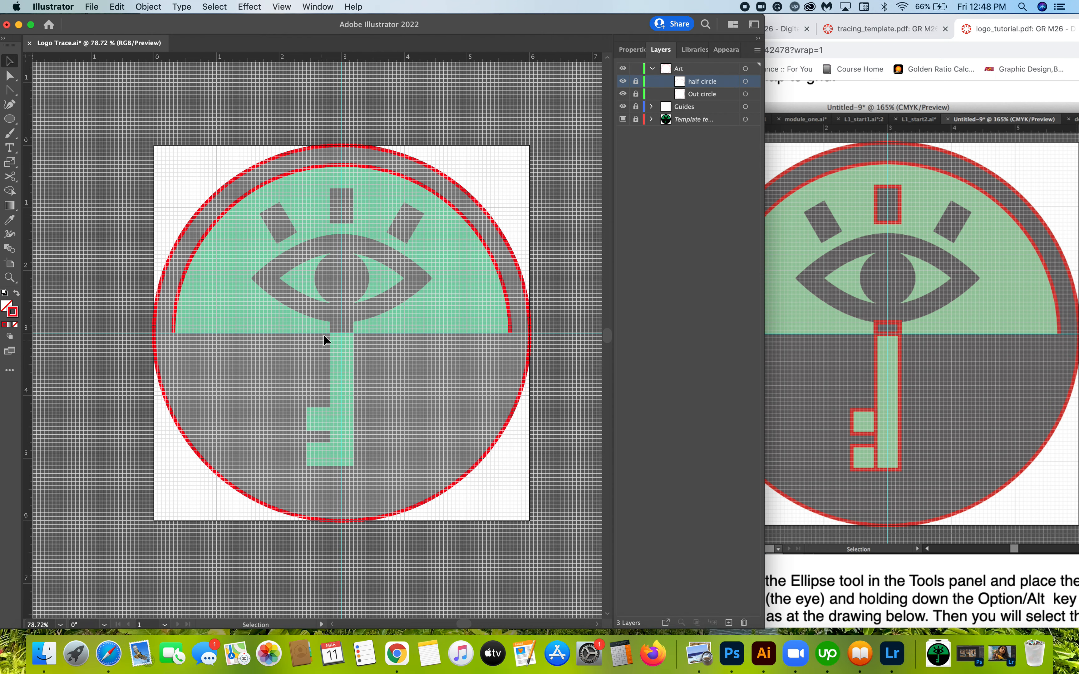
pyautogui.scroll(3, 324, 335)
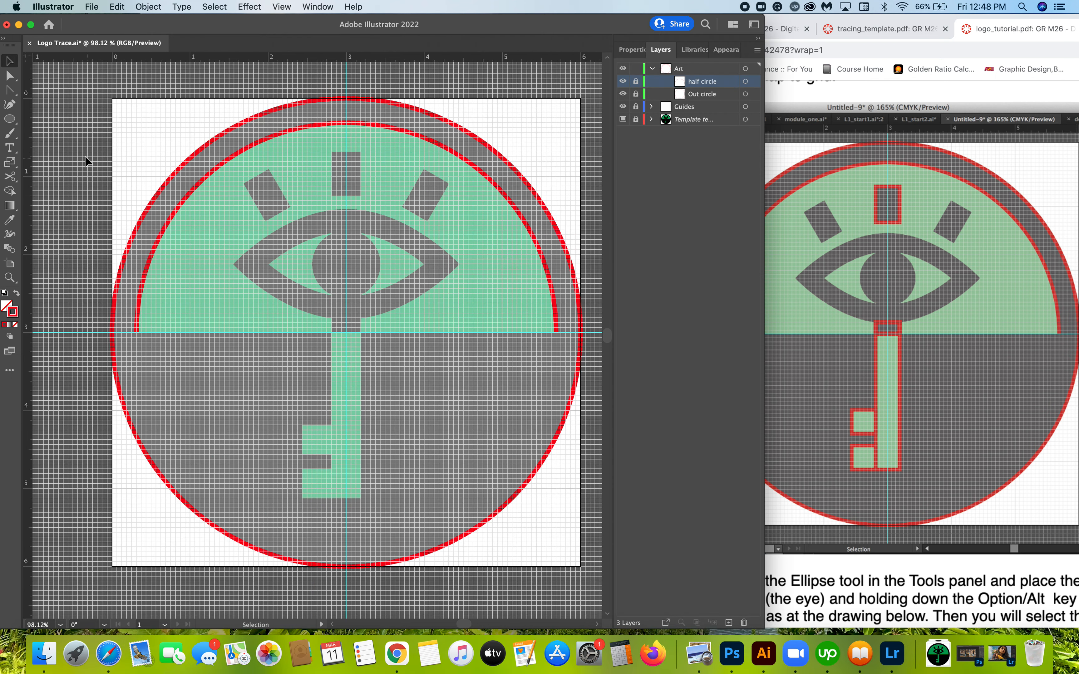
pyautogui.moveTo(15, 127); pyautogui.dragTo(41, 117)
pyautogui.click(948, 336)
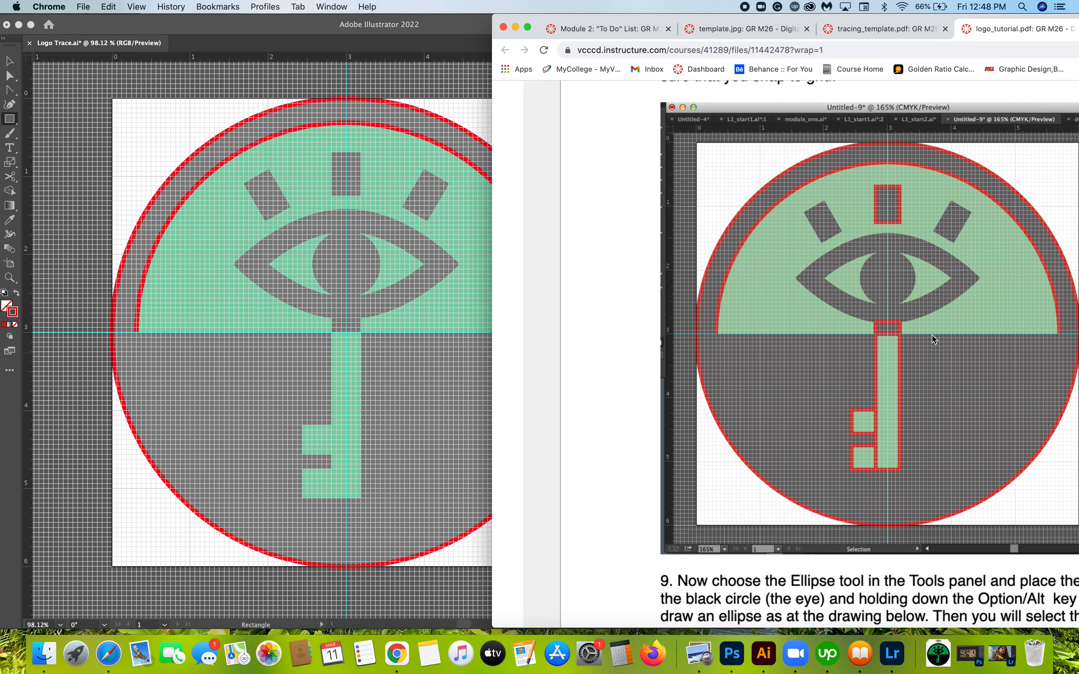
pyautogui.scroll(5, 919, 332)
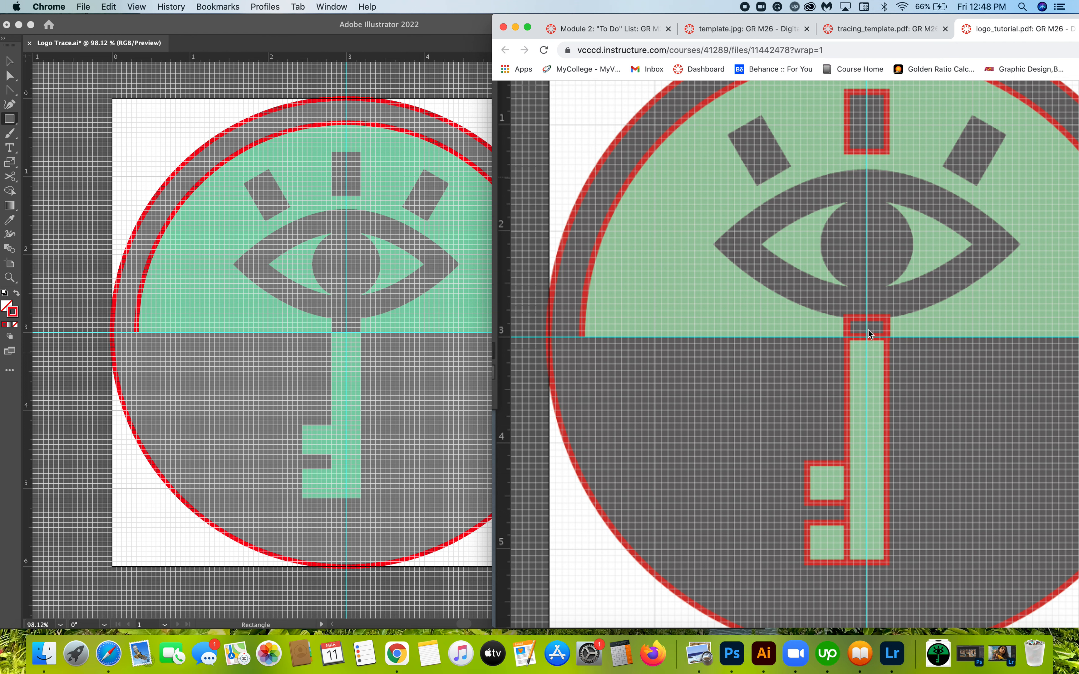
pyautogui.click(465, 384)
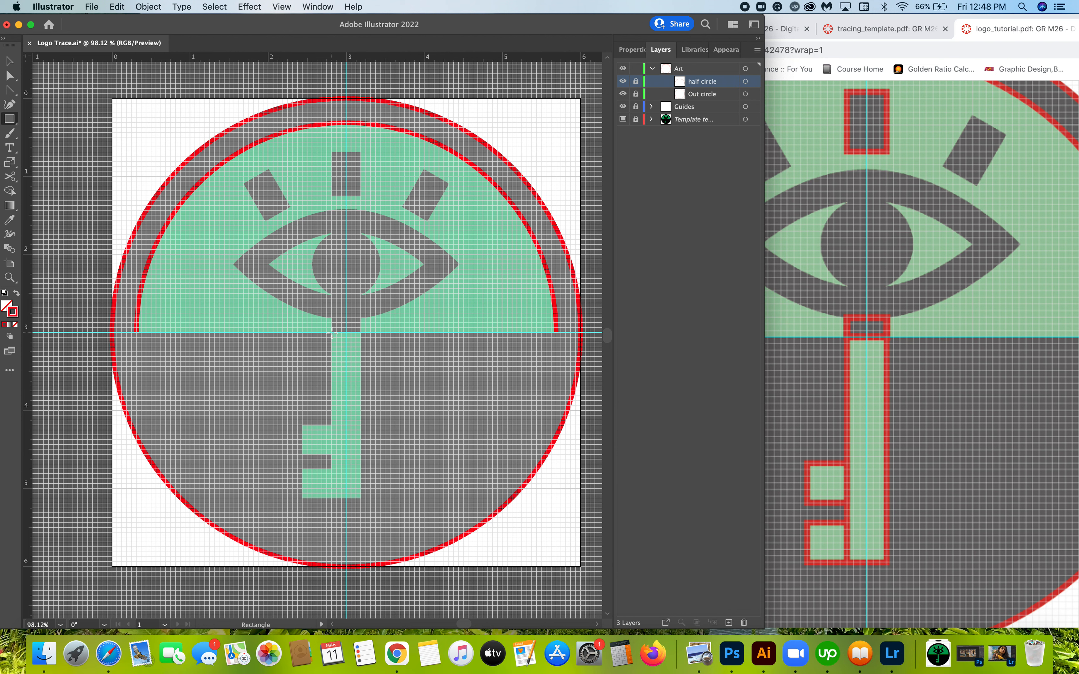
pyautogui.moveTo(332, 332)
pyautogui.mouseDown()
pyautogui.moveTo(363, 512)
pyautogui.moveTo(387, 509)
pyautogui.moveTo(361, 499)
pyautogui.mouseUp()
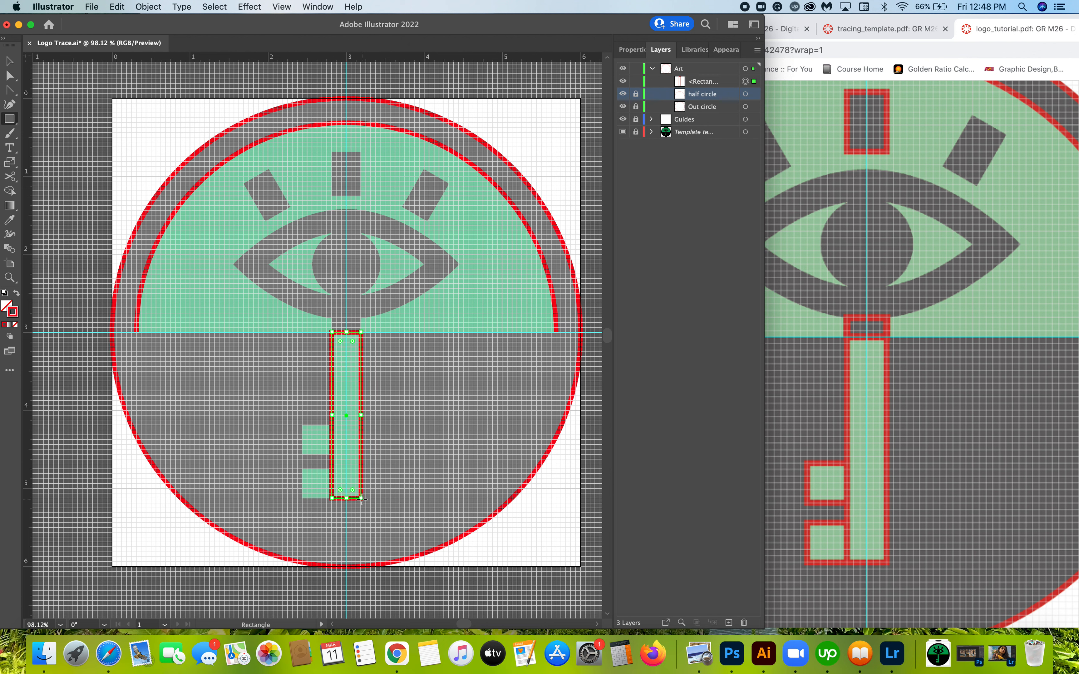
# Step: Rename the key shaft's rectangle as long rec and lock it
pyautogui.doubleClick(703, 81)
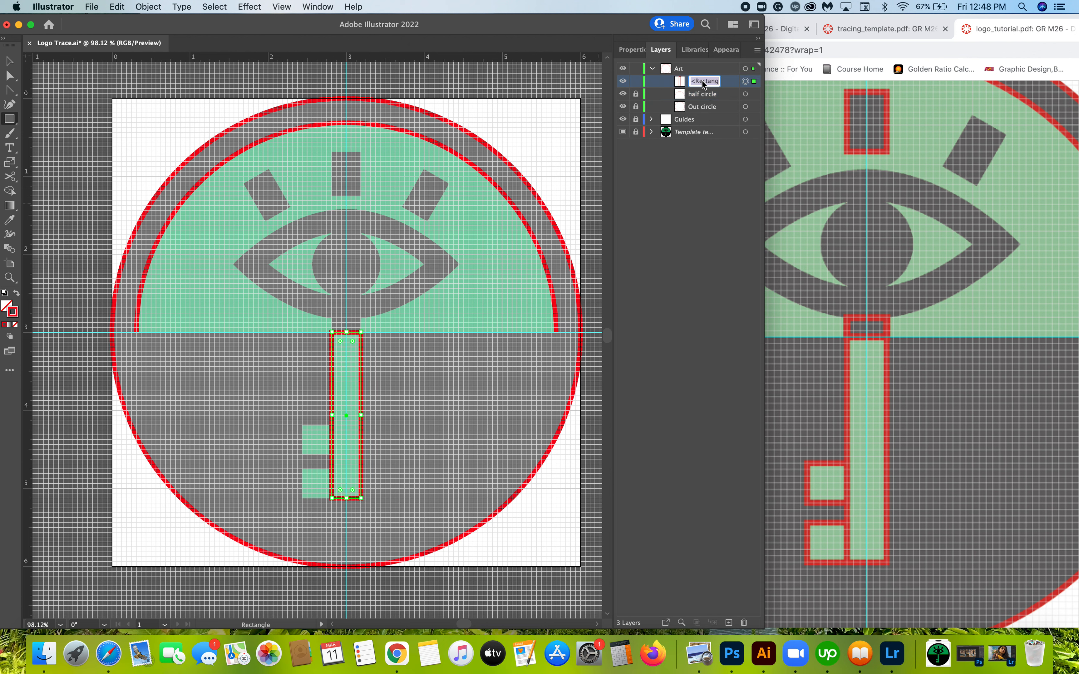
pyautogui.write('long rec')
pyautogui.press('Return')
pyautogui.click(636, 83)
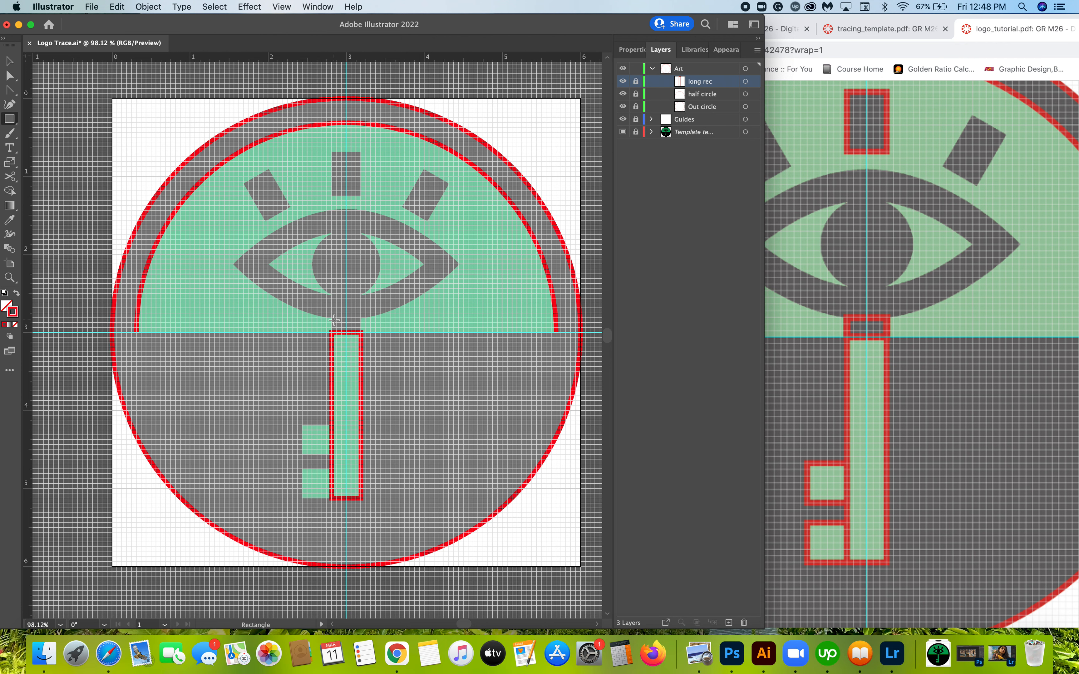
# Step: Trace the short black rectangle between the eye and the key's shaft as a locked rectangle named black top rec
pyautogui.scroll(3, 318, 320)
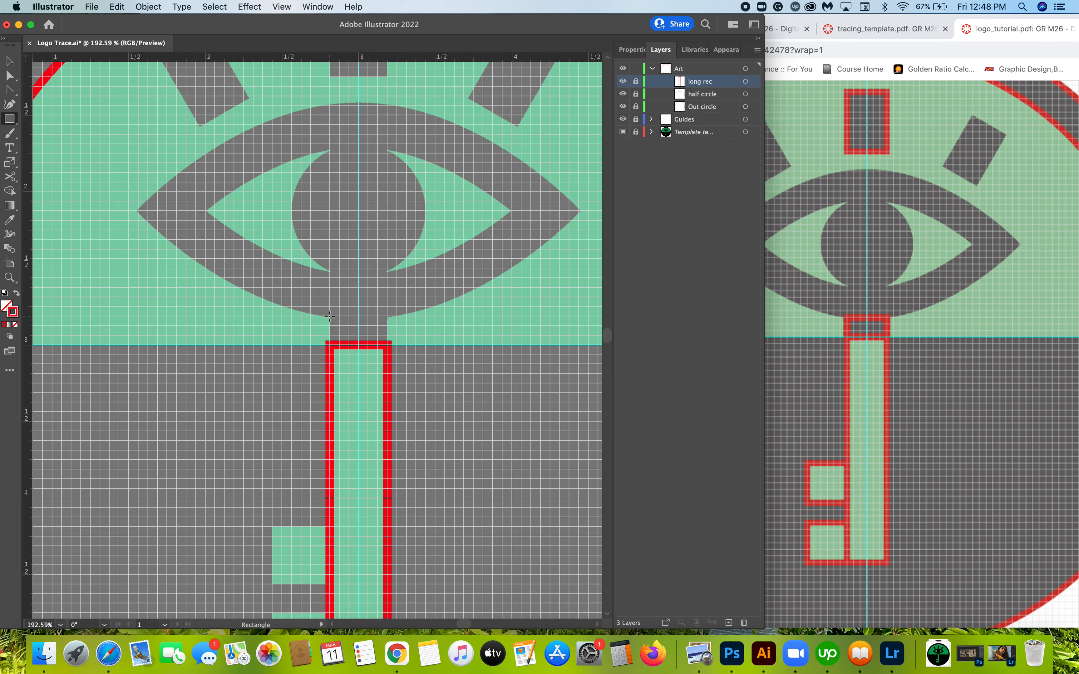
pyautogui.moveTo(330, 318); pyautogui.dragTo(387, 348)
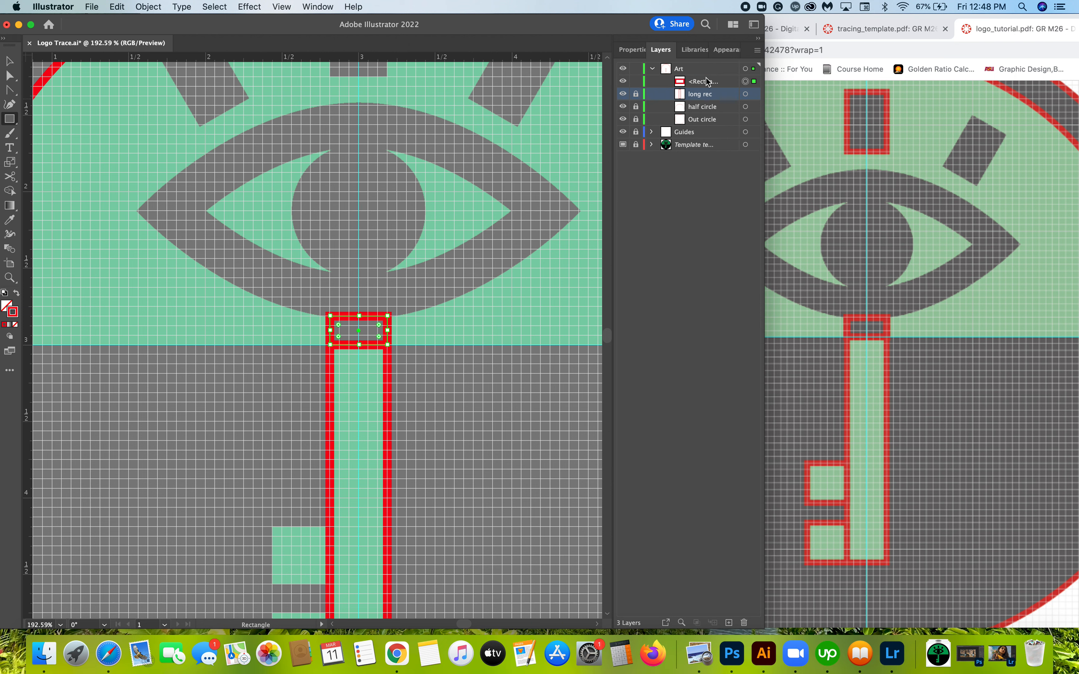
pyautogui.doubleClick(704, 82)
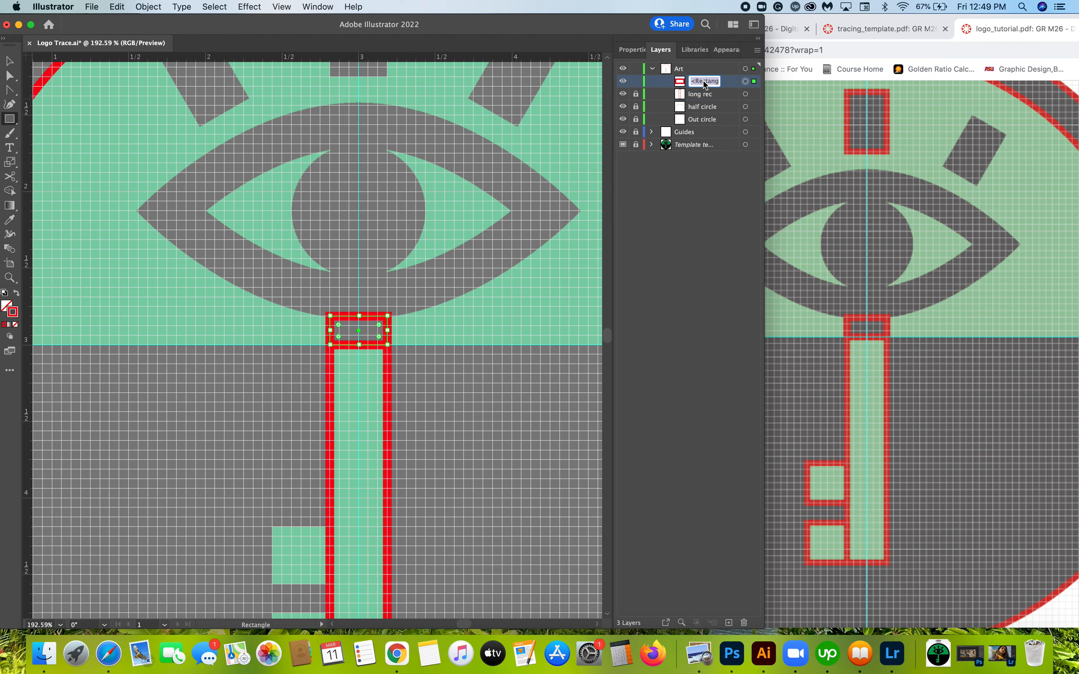
pyautogui.write('black to')
pyautogui.write('p rec')
pyautogui.press('Return')
pyautogui.click(635, 81)
# Step: Trace the key's upper square tooth with the Rectangle tool, snapping to the grid
pyautogui.scroll(-8, 492, 340)
pyautogui.hscroll(-3, 493, 340)
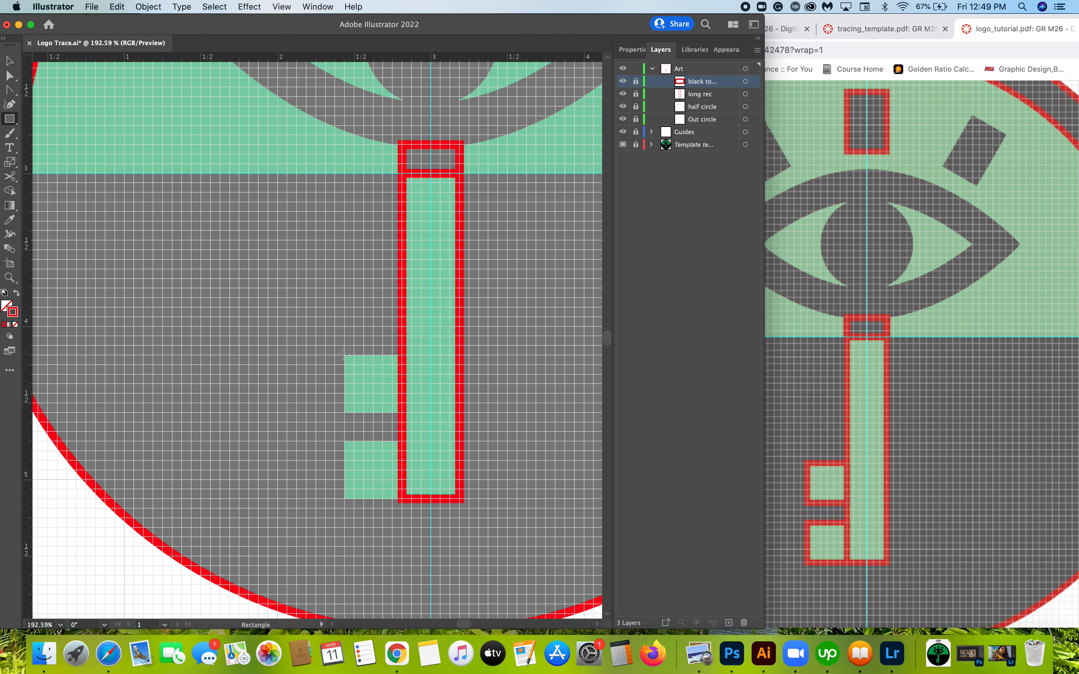
pyautogui.moveTo(344, 354); pyautogui.dragTo(383, 403)
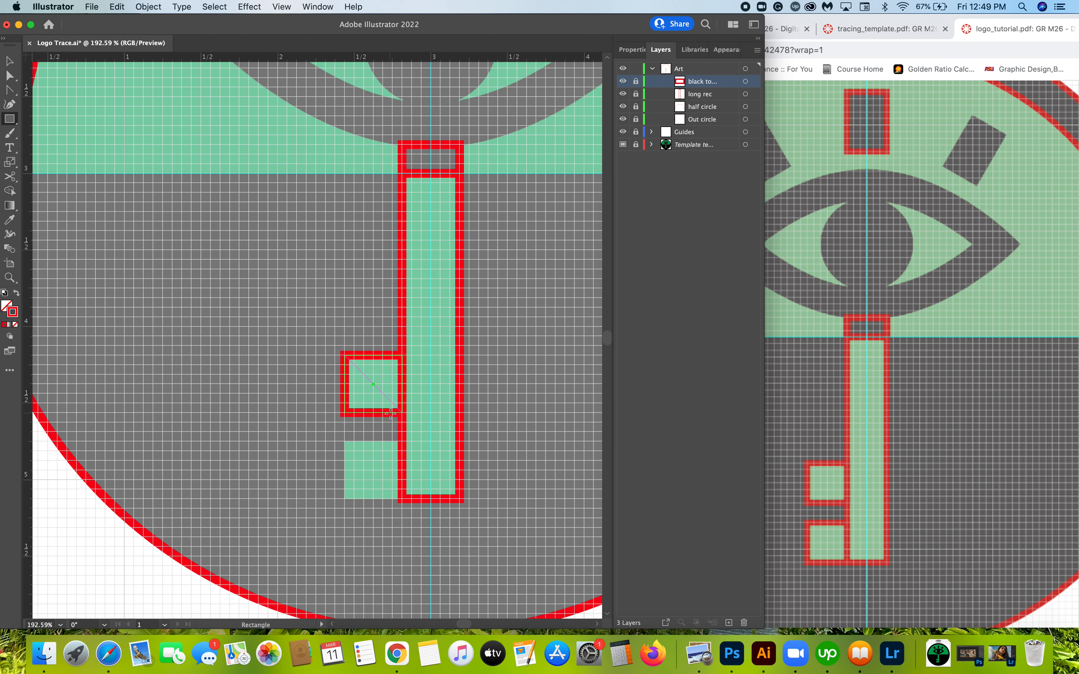
pyautogui.moveTo(390, 413); pyautogui.dragTo(390, 413)
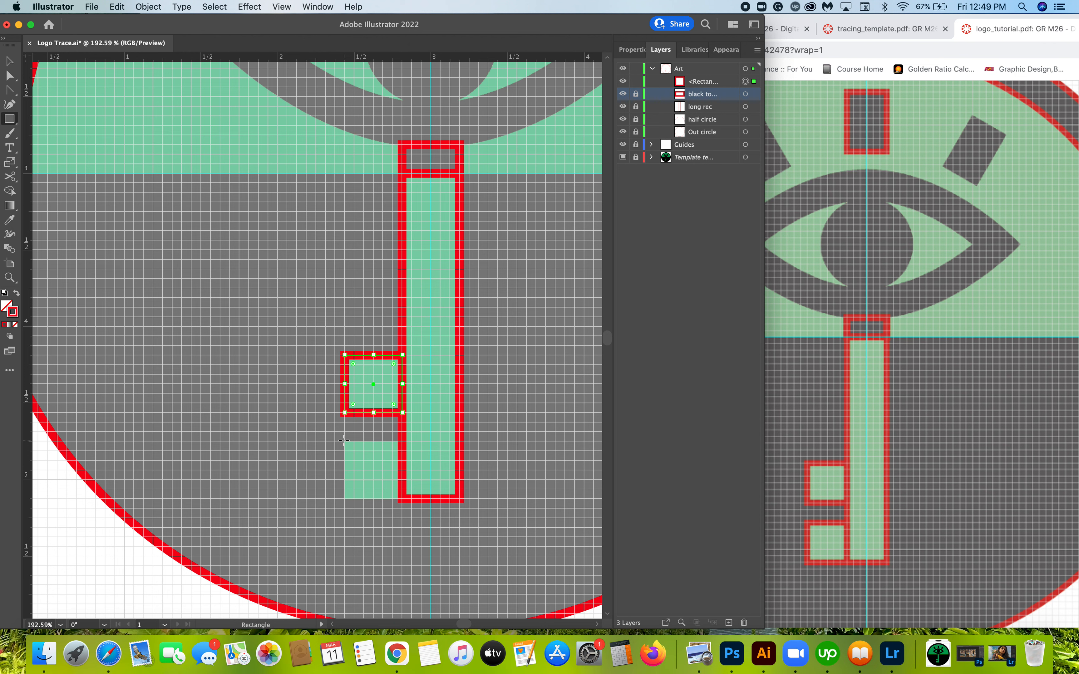
# Step: Duplicate the upper tooth's square onto the key's lower tooth and save the document
pyautogui.click(13, 66)
pyautogui.moveTo(385, 413); pyautogui.dragTo(387, 502)
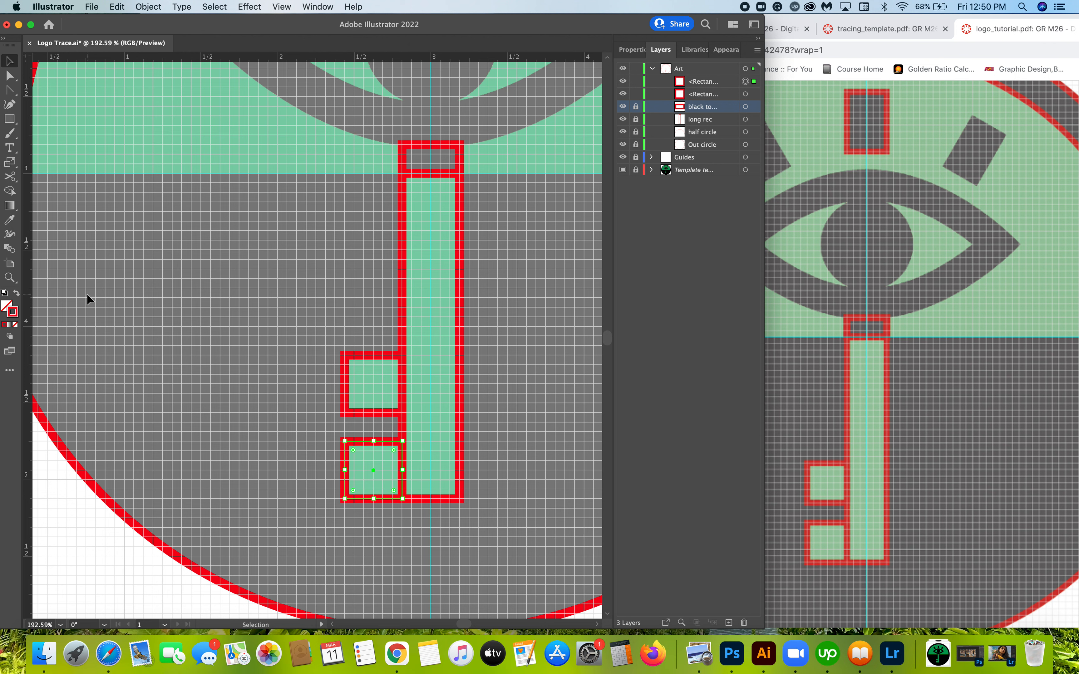
pyautogui.click(91, 6)
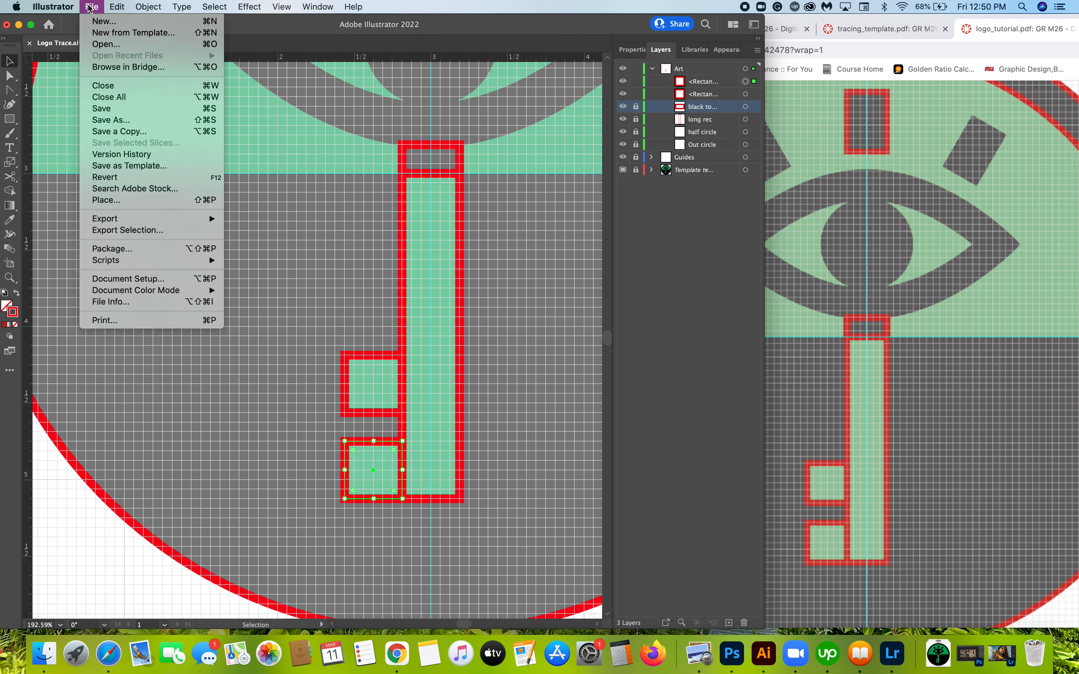
pyautogui.click(100, 109)
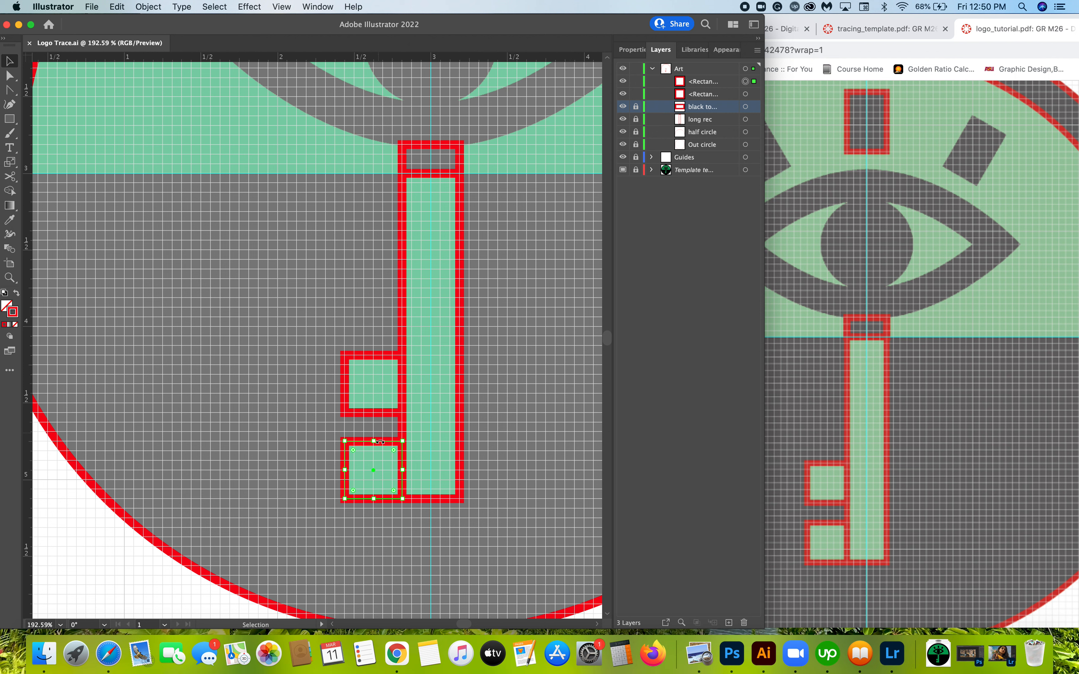
# Step: Rename the lower tooth's square as bottom sqr and the upper one as top sqr, and lock both
pyautogui.click(703, 85)
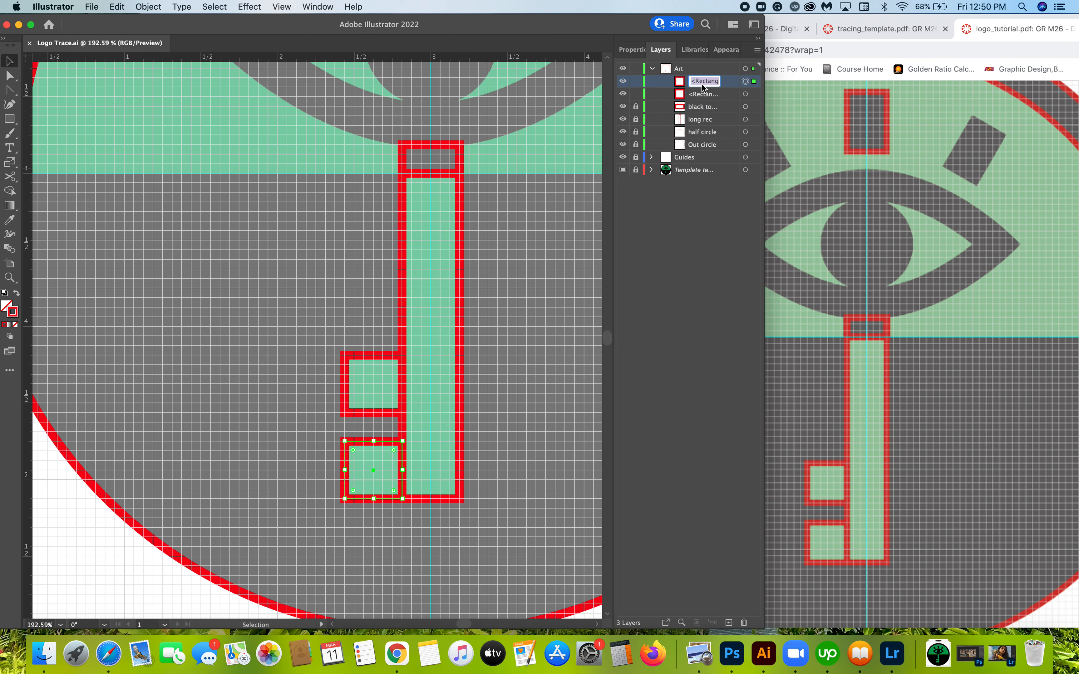
pyautogui.write('bottom ')
pyautogui.write('sqr')
pyautogui.doubleClick(699, 95)
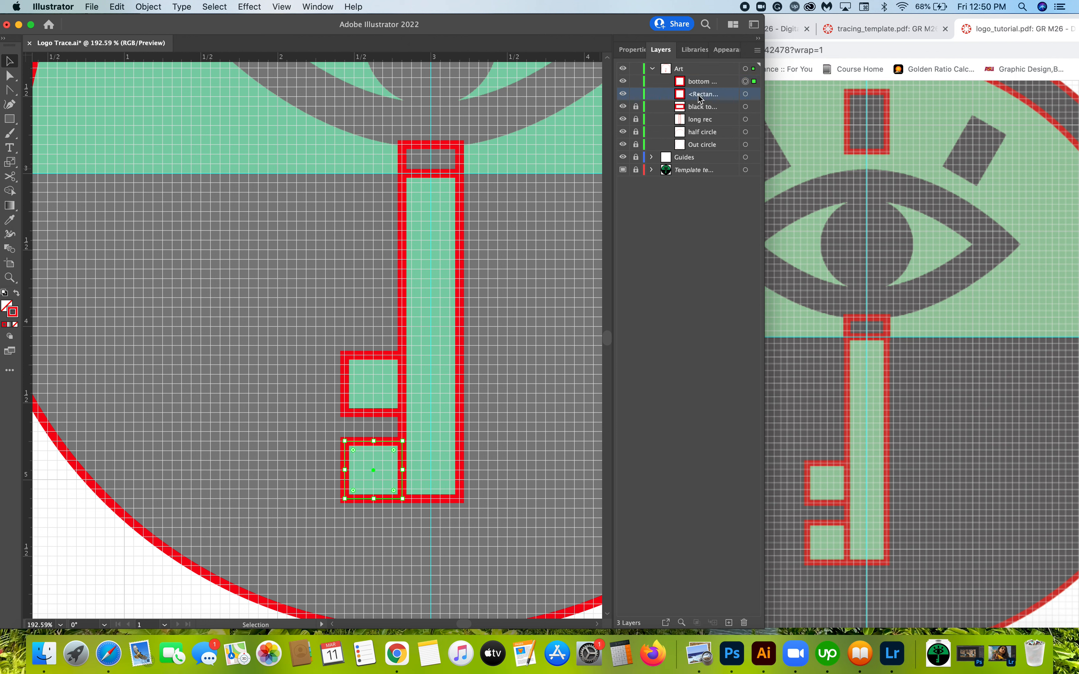
pyautogui.write('top sqr')
pyautogui.click(636, 94)
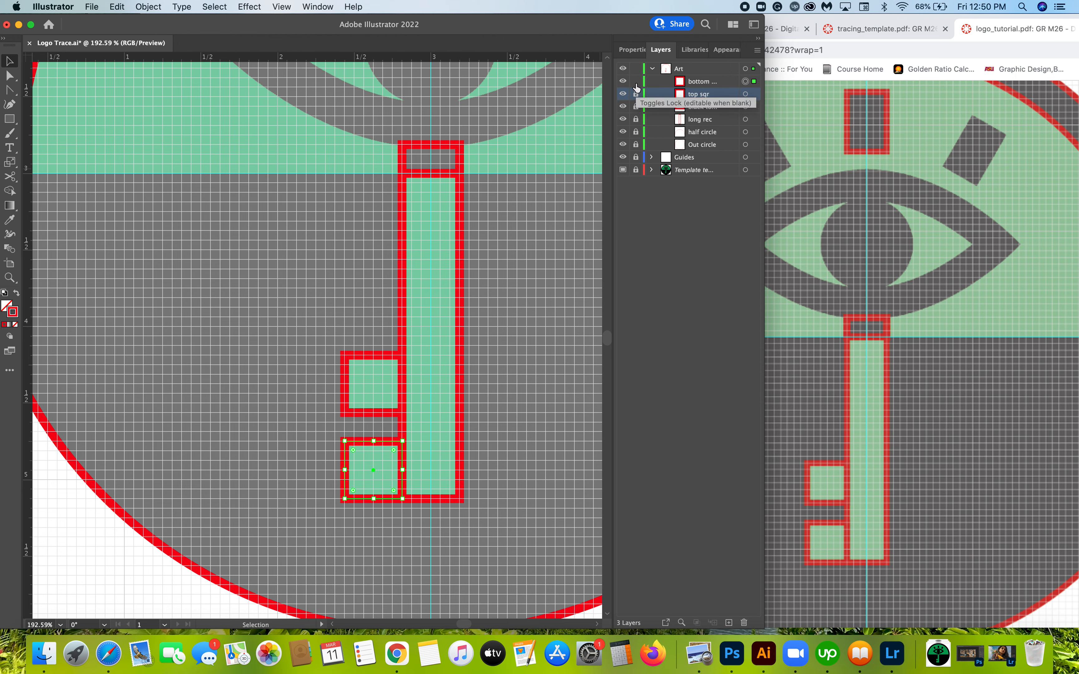
pyautogui.click(635, 81)
# Step: Trace the upright center lash above the eye with the Rectangle tool on the Art layer, and save the document
pyautogui.scroll(-5, 407, 356)
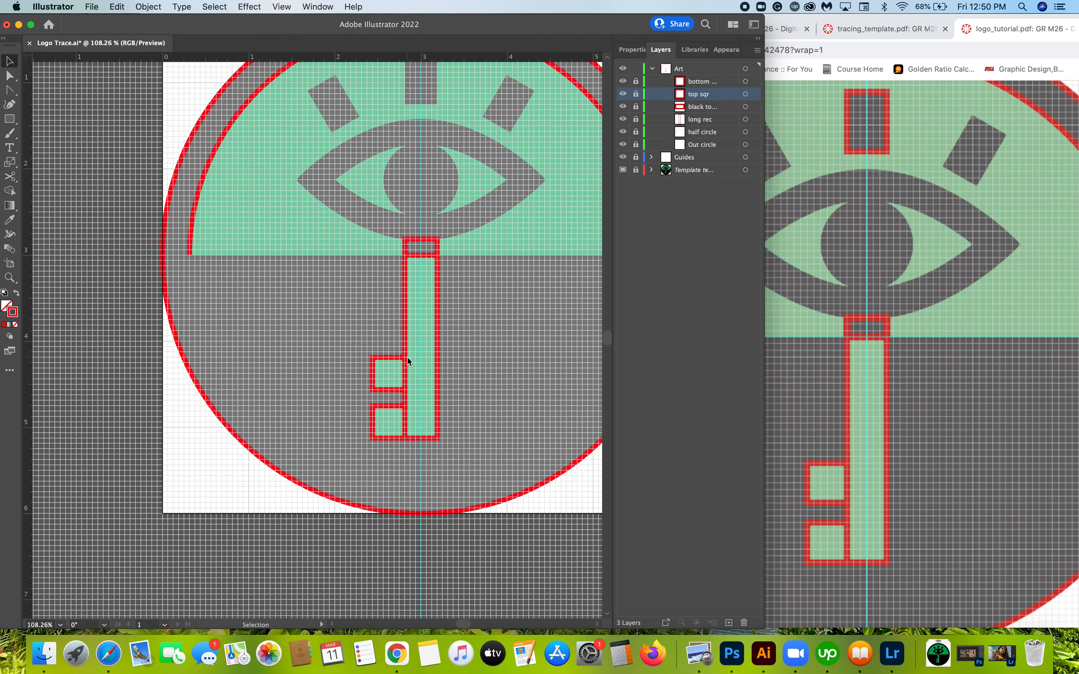
pyautogui.scroll(4, 407, 358)
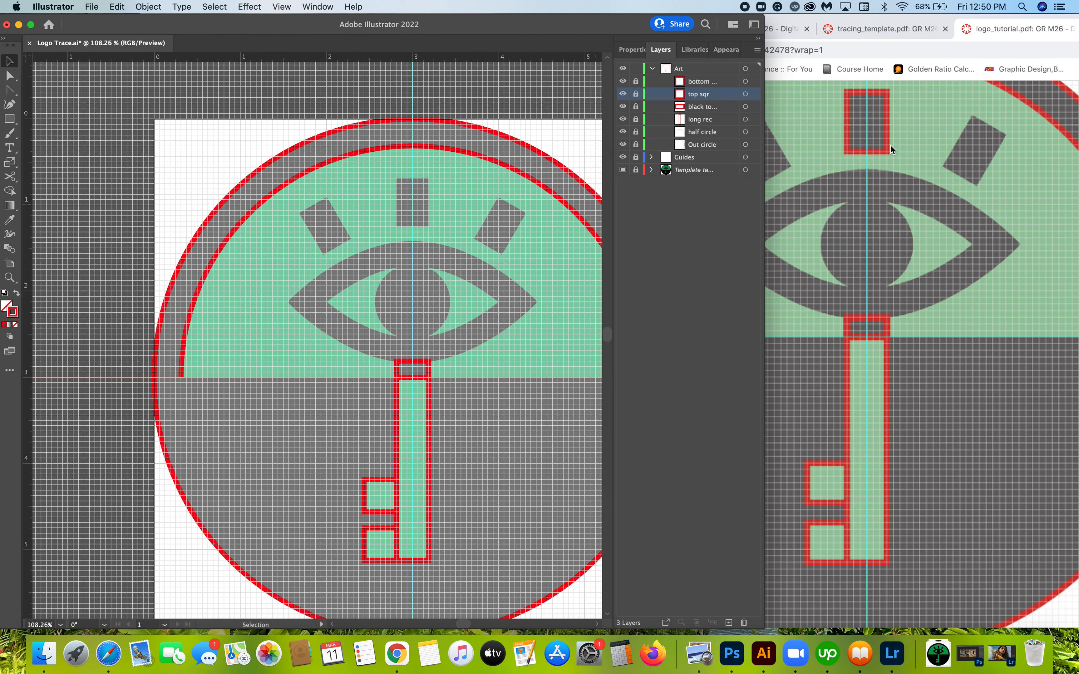
pyautogui.click(680, 71)
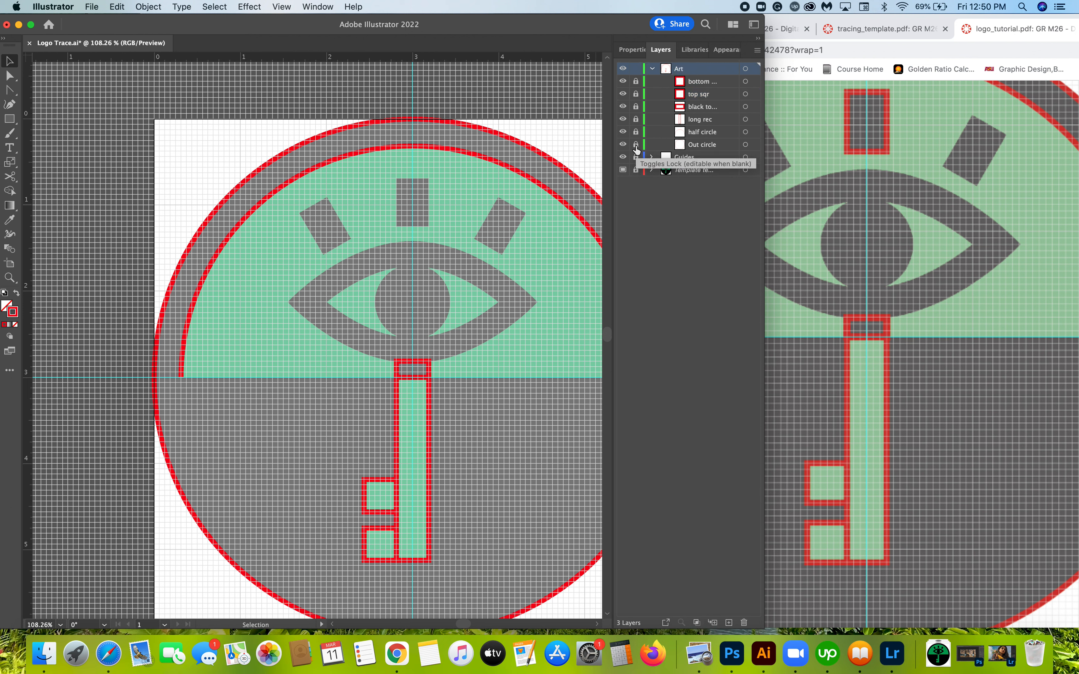
pyautogui.click(690, 119)
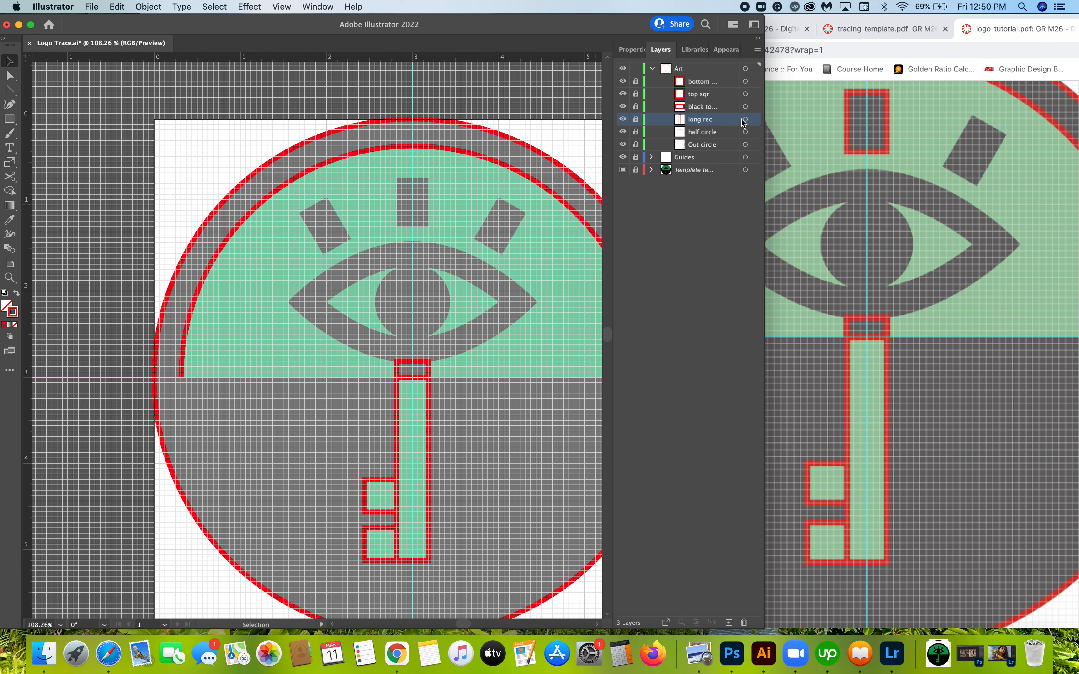
pyautogui.click(683, 72)
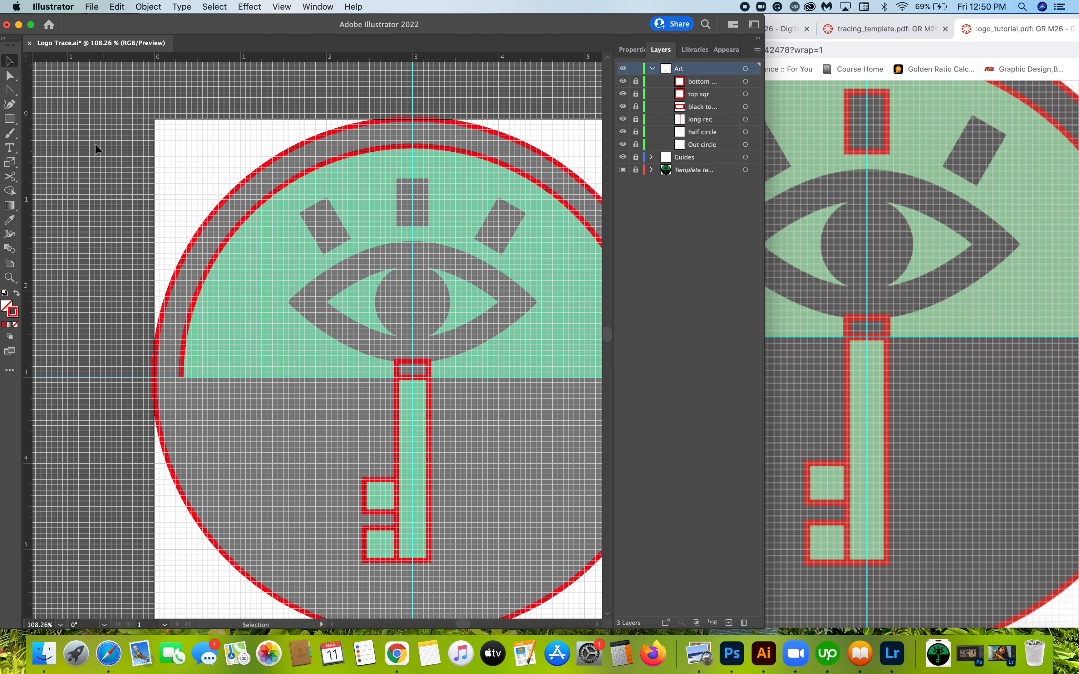
pyautogui.click(10, 119)
pyautogui.moveTo(396, 179); pyautogui.dragTo(429, 227)
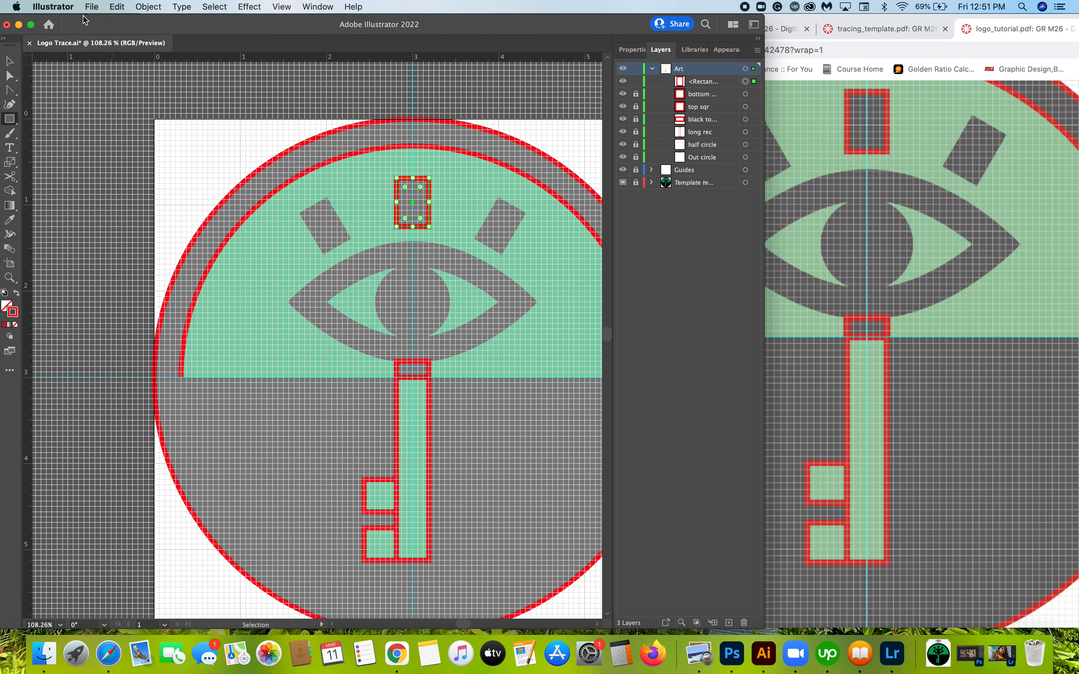
pyautogui.click(92, 7)
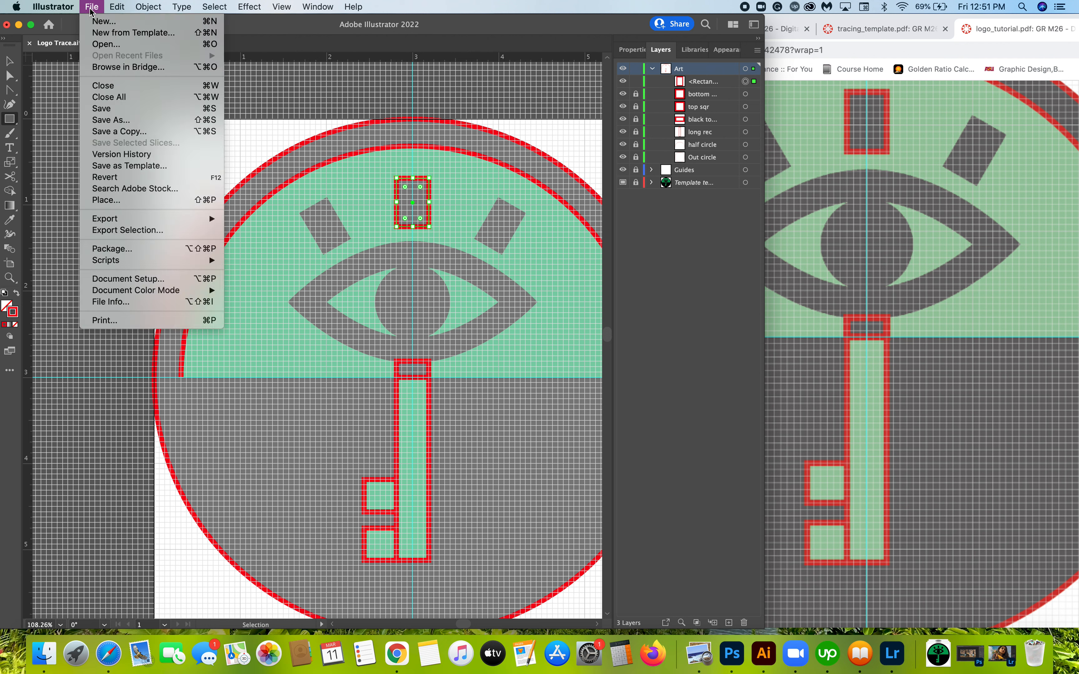
pyautogui.click(101, 113)
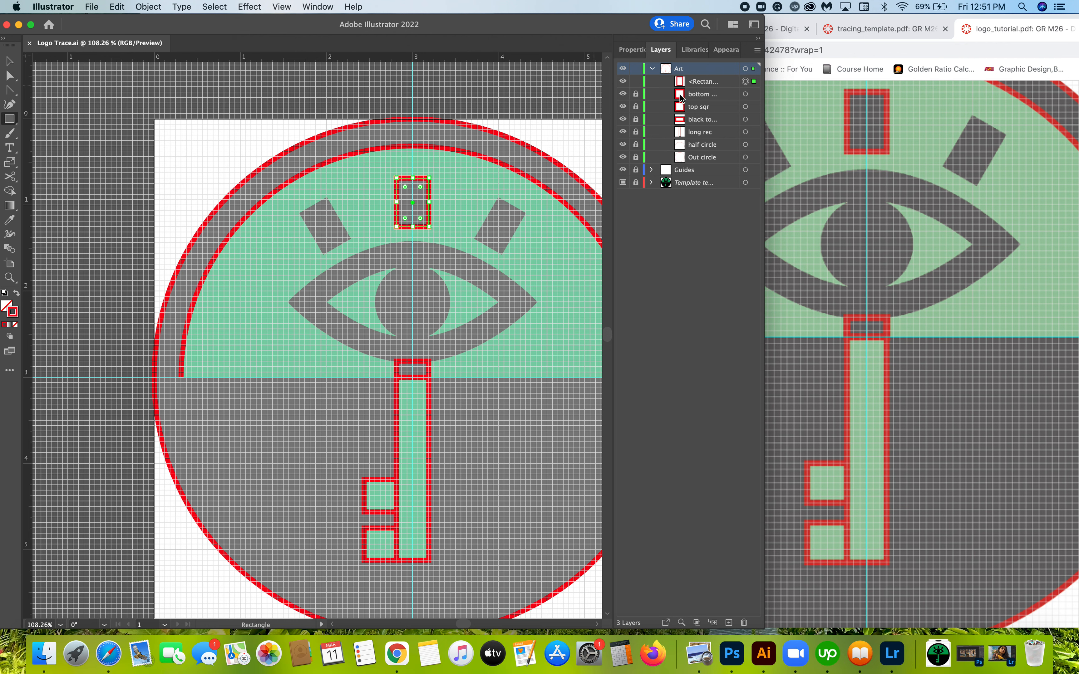
# Step: Rename the rectangle above the eye as center lash and lock it
pyautogui.doubleClick(705, 84)
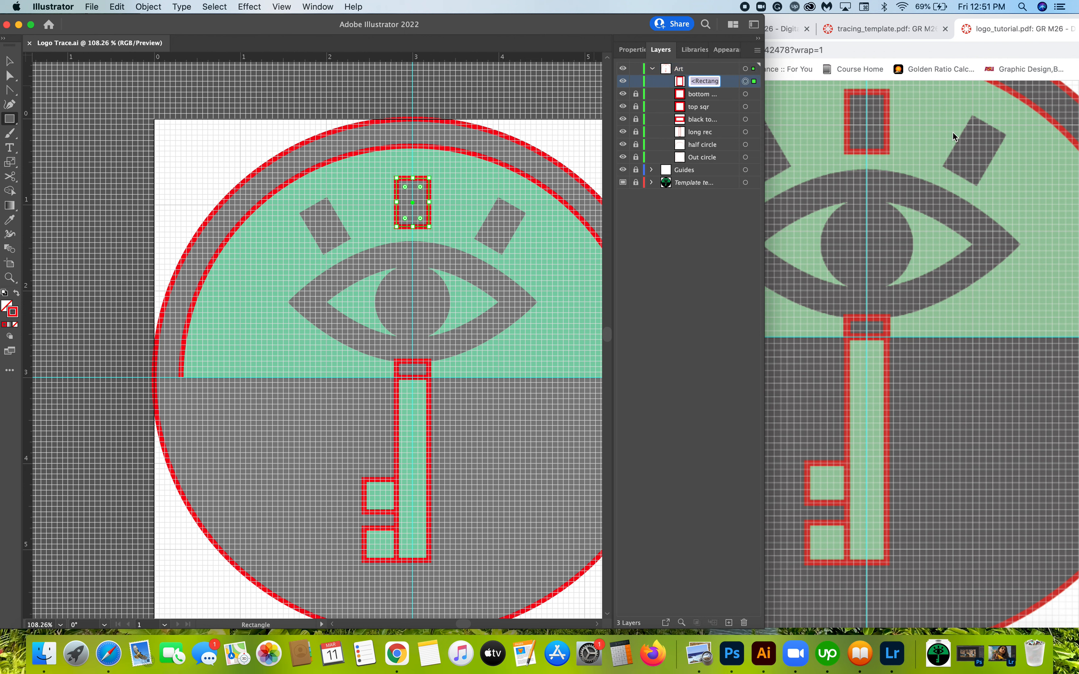
pyautogui.write('cente')
pyautogui.write('r ')
pyautogui.write('lash')
pyautogui.press('Return')
pyautogui.click(635, 81)
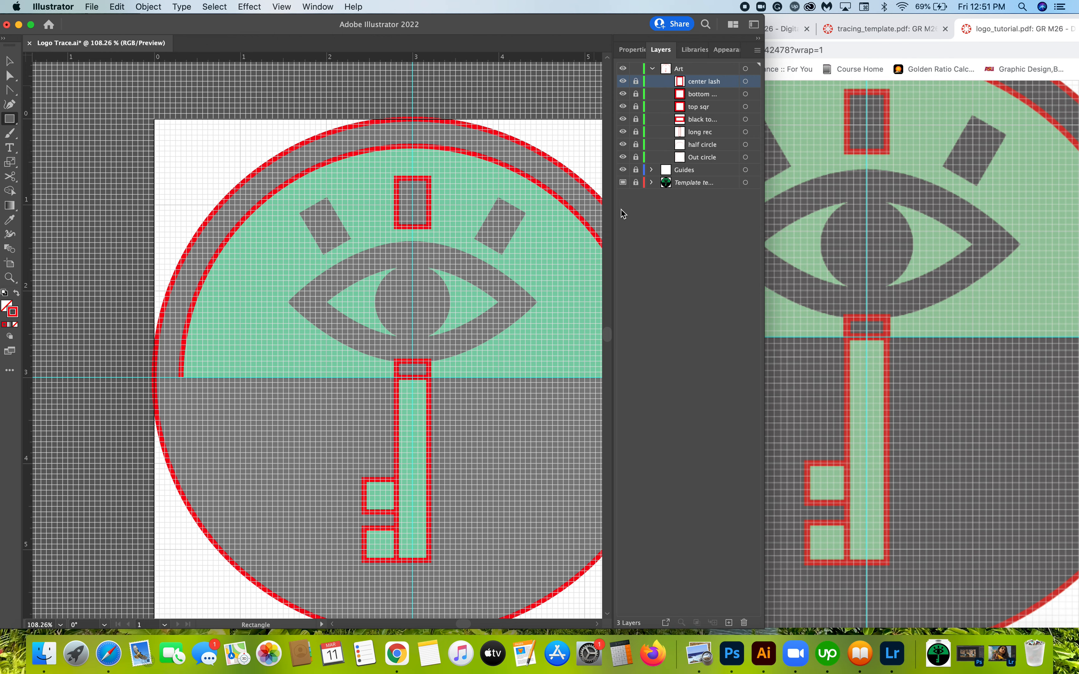
# Step: Switch to the browser and read instruction 9 of logo_tutorial.pdf about drawing the eye with the Ellipse tool
pyautogui.scroll(-10, 440, 484)
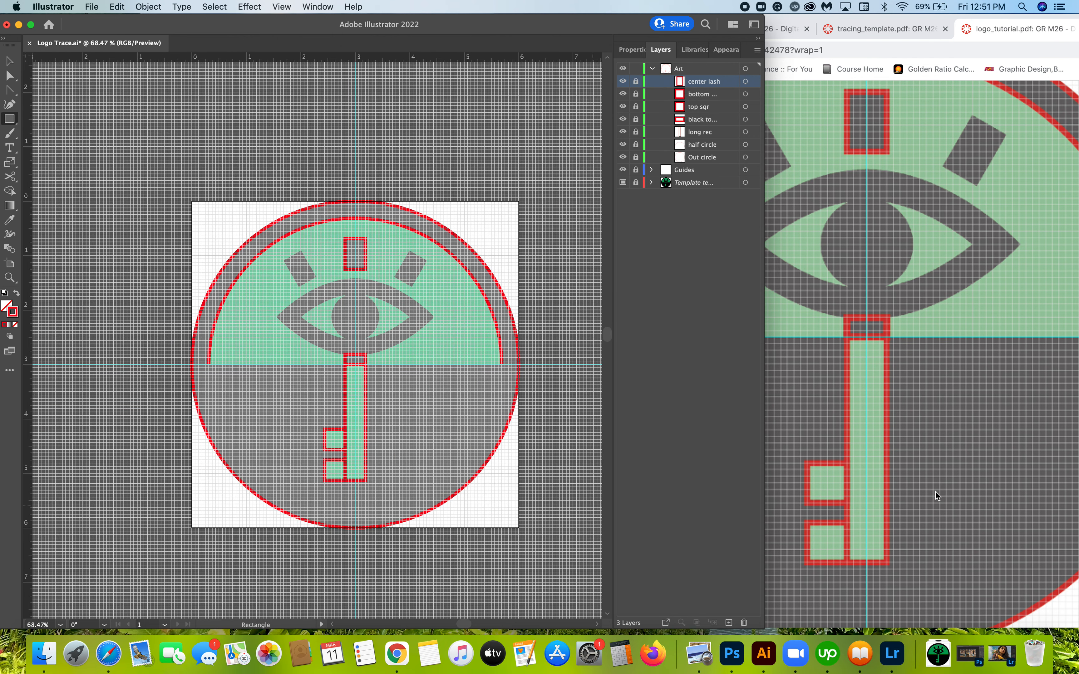
pyautogui.click(931, 492)
pyautogui.scroll(-2, 930, 492)
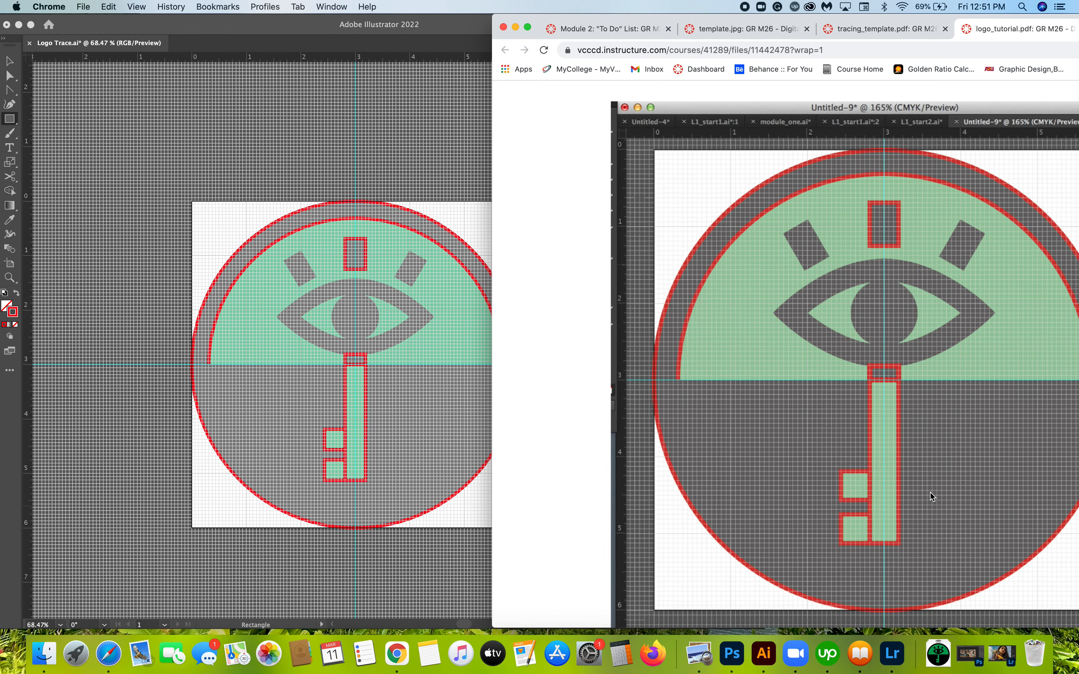
pyautogui.hscroll(2, 930, 492)
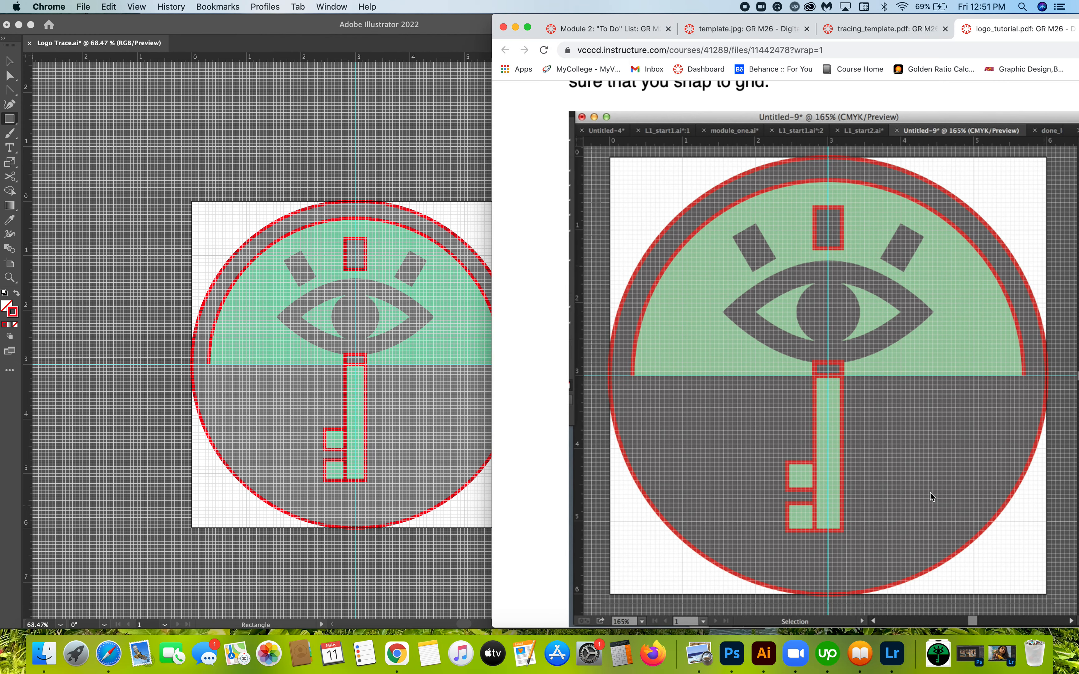
pyautogui.scroll(-1, 939, 488)
pyautogui.scroll(-3, 940, 486)
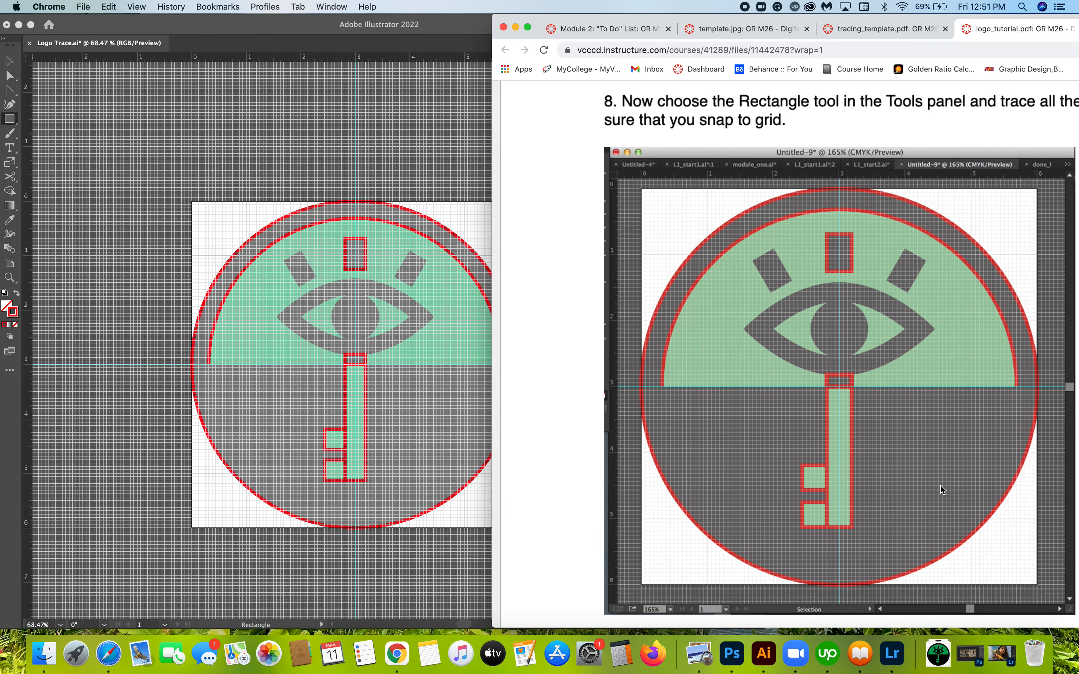
pyautogui.scroll(-5, 940, 486)
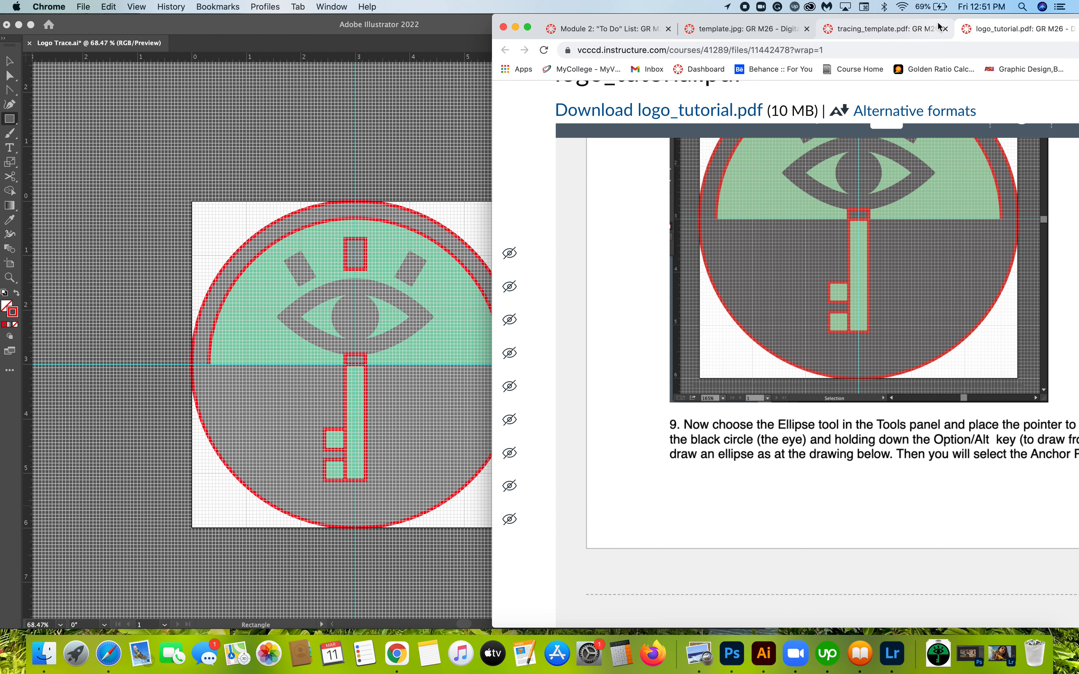
pyautogui.moveTo(938, 23); pyautogui.dragTo(835, 30)
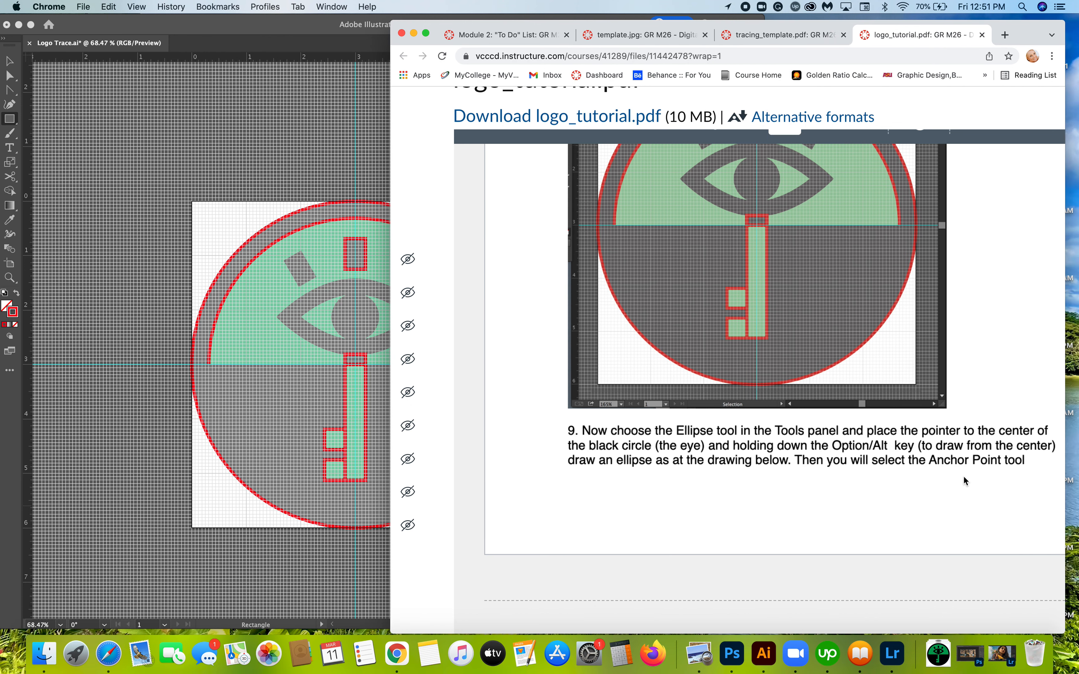
pyautogui.scroll(1, 706, 465)
pyautogui.scroll(3, 706, 465)
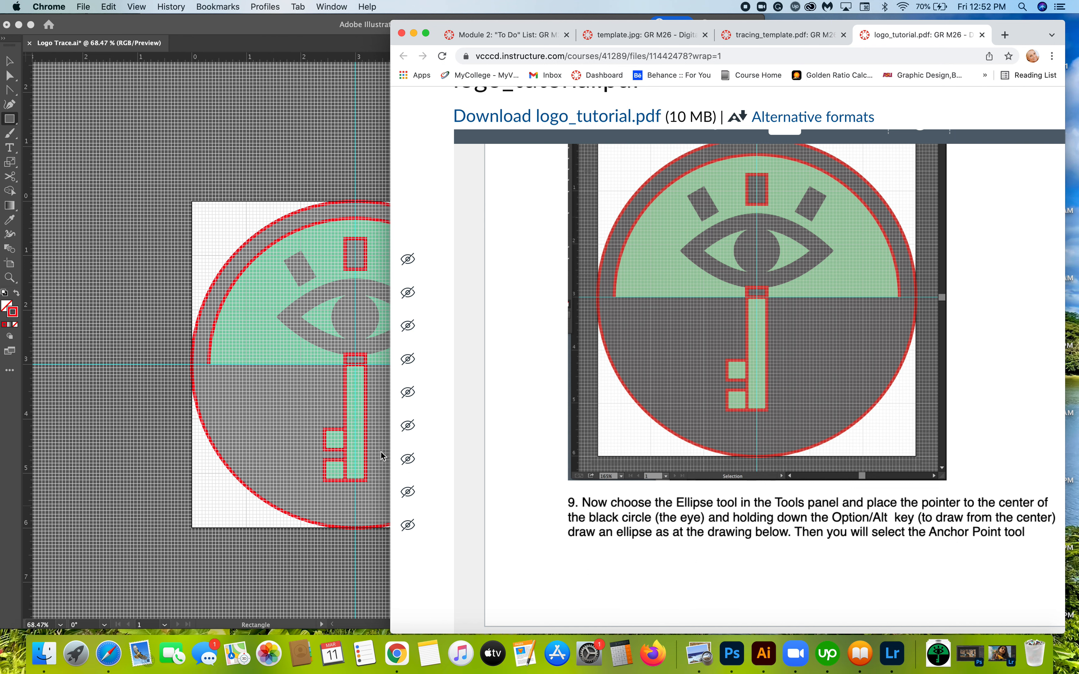
# Step: On the Art layer, draw an ellipse about 2.875 by 1.375 in outward from the pupil's center, matching the eye's outer outline
pyautogui.click(126, 560)
pyautogui.scroll(5, 353, 318)
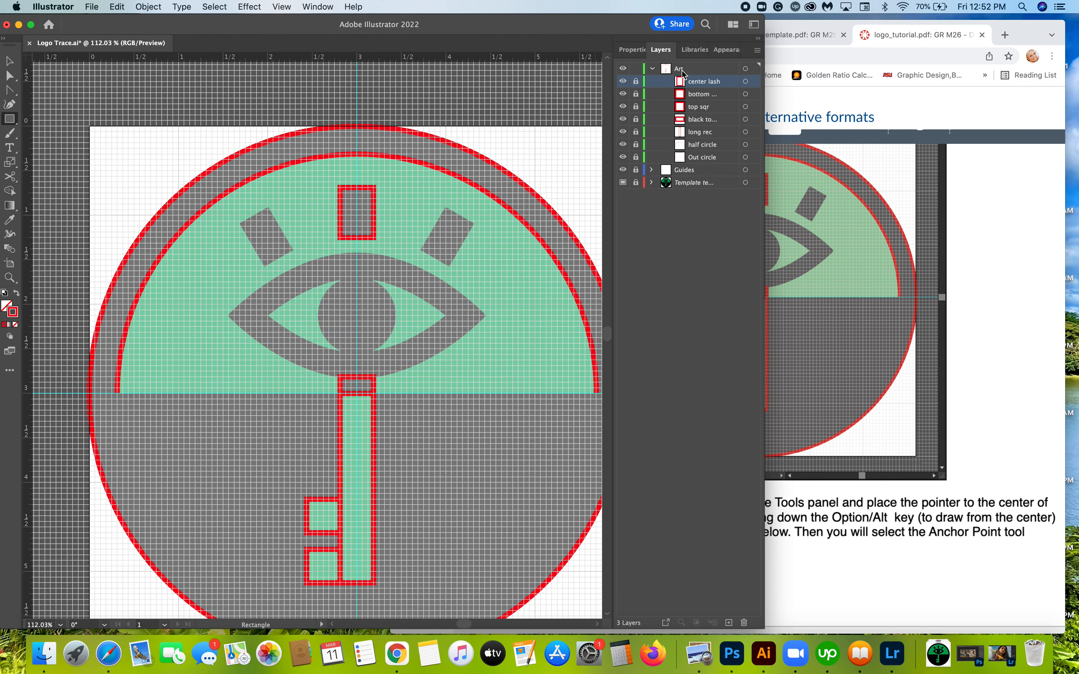
pyautogui.click(681, 69)
pyautogui.scroll(-3, 404, 382)
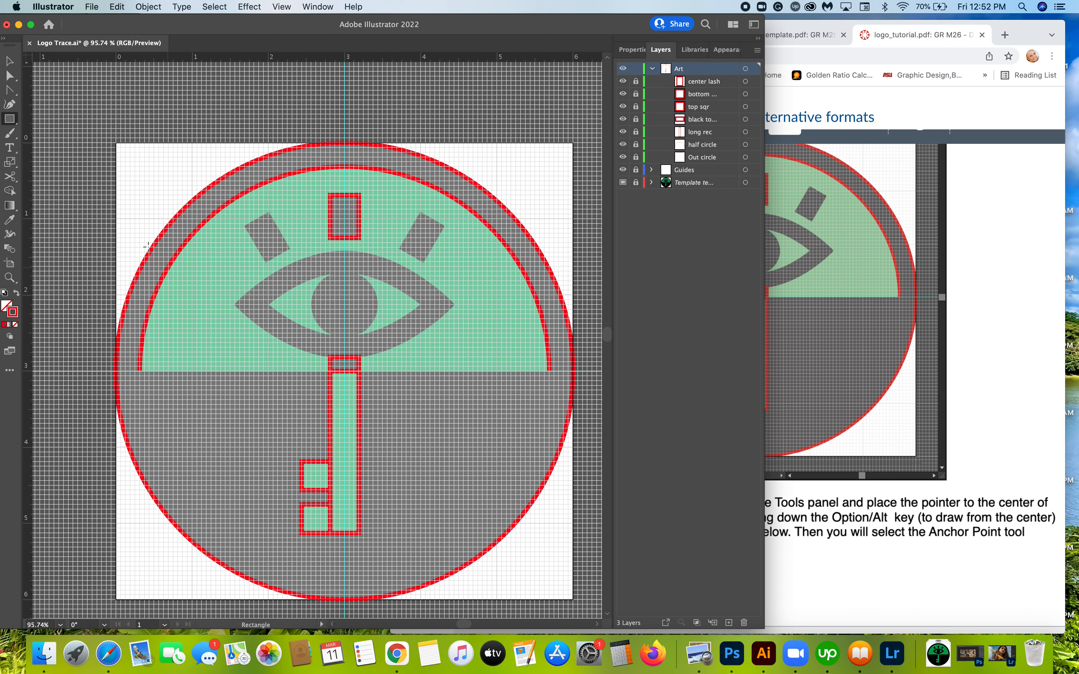
pyautogui.moveTo(12, 123); pyautogui.dragTo(43, 133)
pyautogui.moveTo(344, 304); pyautogui.dragTo(455, 364)
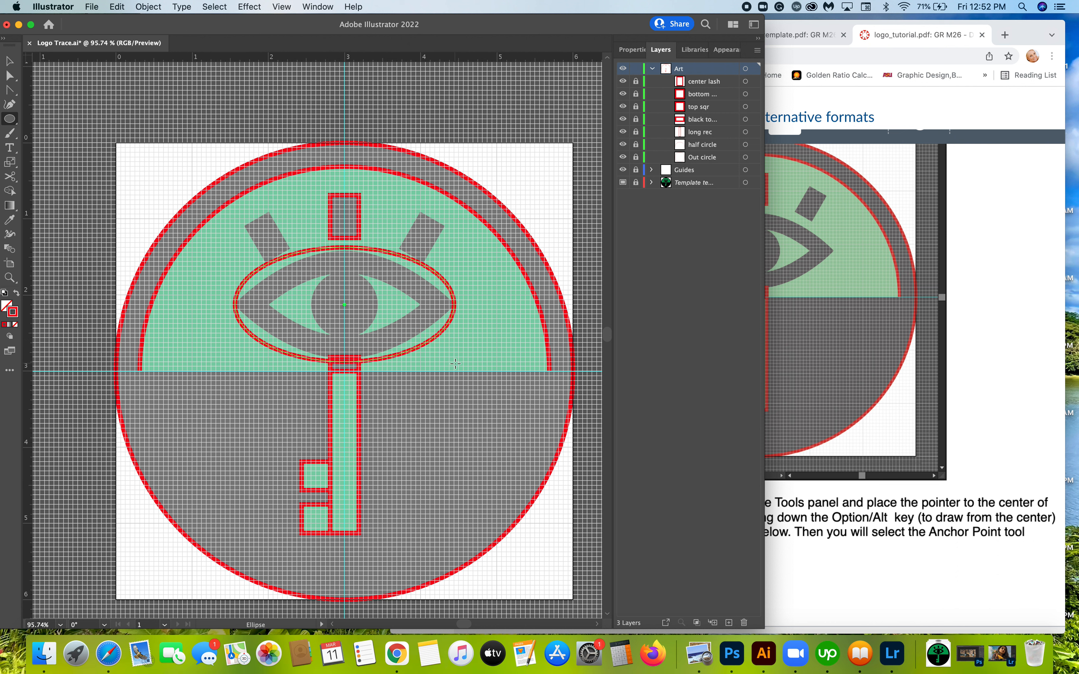
pyautogui.moveTo(455, 360); pyautogui.dragTo(455, 359)
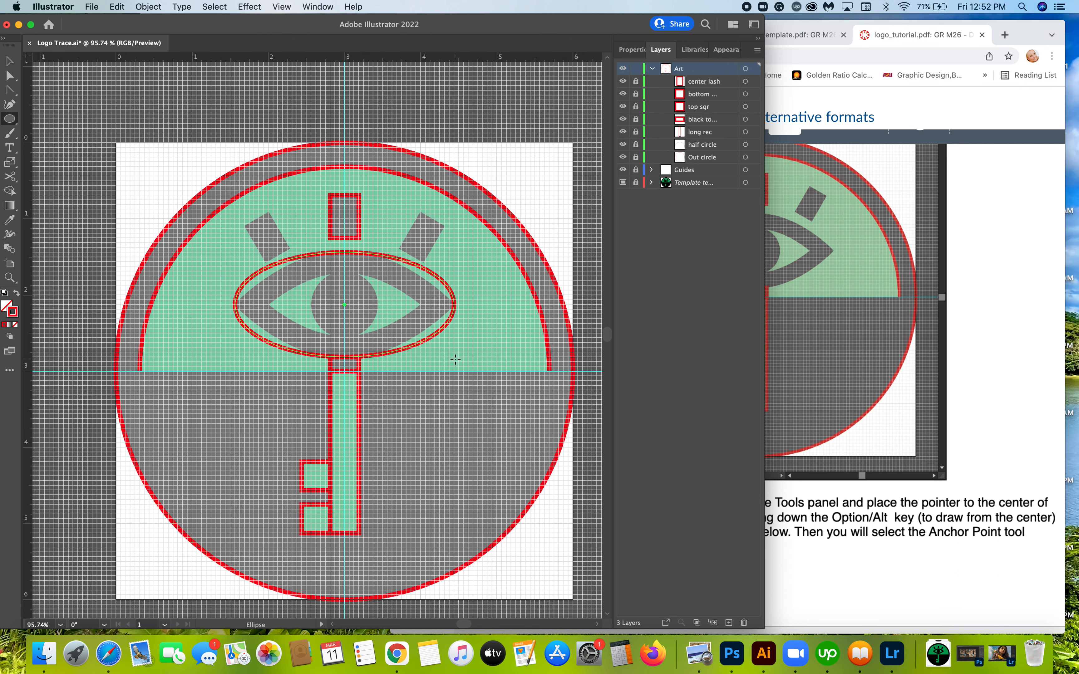
pyautogui.moveTo(455, 359); pyautogui.dragTo(455, 359)
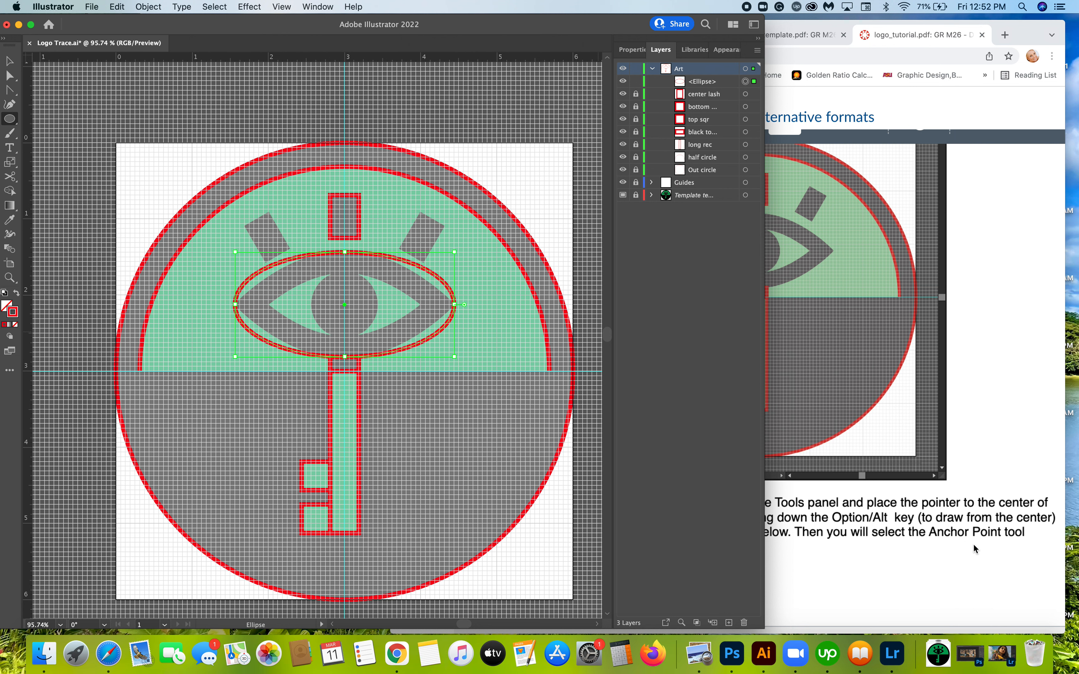
# Step: Switch to the browser and read the rest of instruction 9 about converting the ellipse's smooth points to corner points
pyautogui.click(863, 560)
pyautogui.scroll(-1, 744, 527)
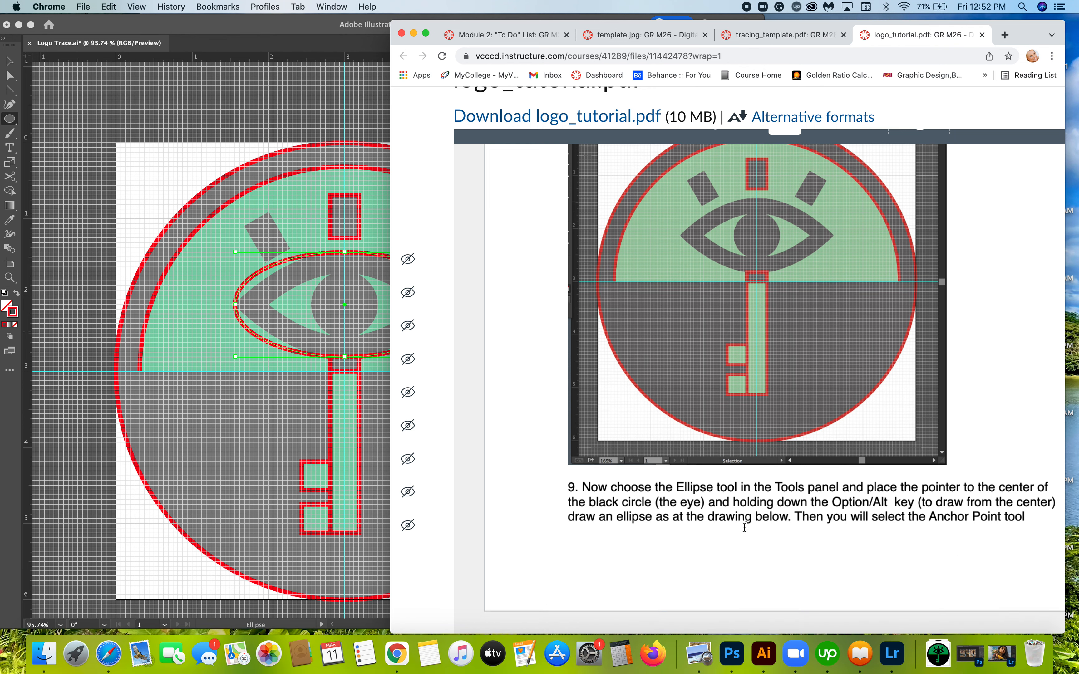
pyautogui.scroll(-15, 744, 527)
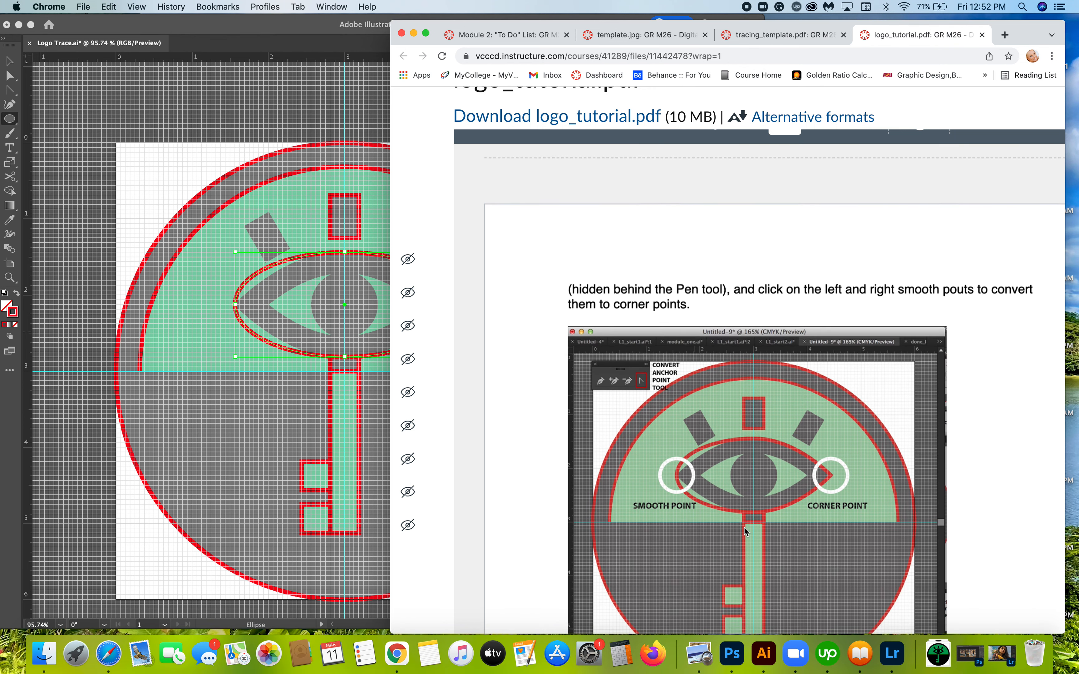
pyautogui.scroll(-5, 745, 531)
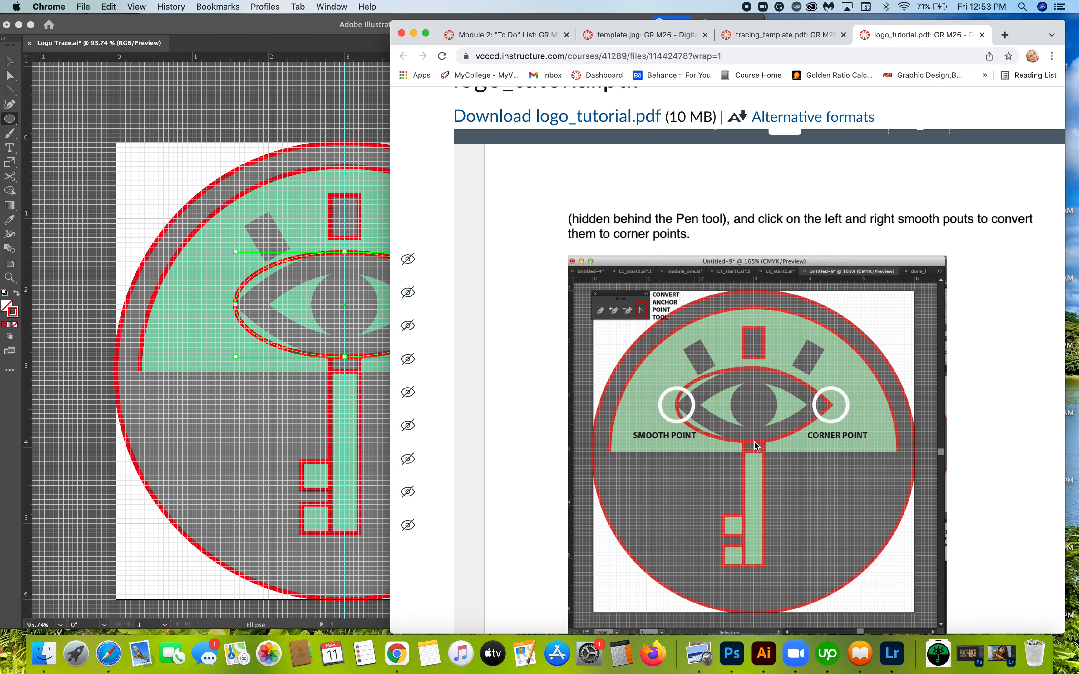
# Step: Back in Illustrator, convert the eye ellipse's left and right smooth points to corner points with the Anchor Point tool, and save the document
pyautogui.click(206, 408)
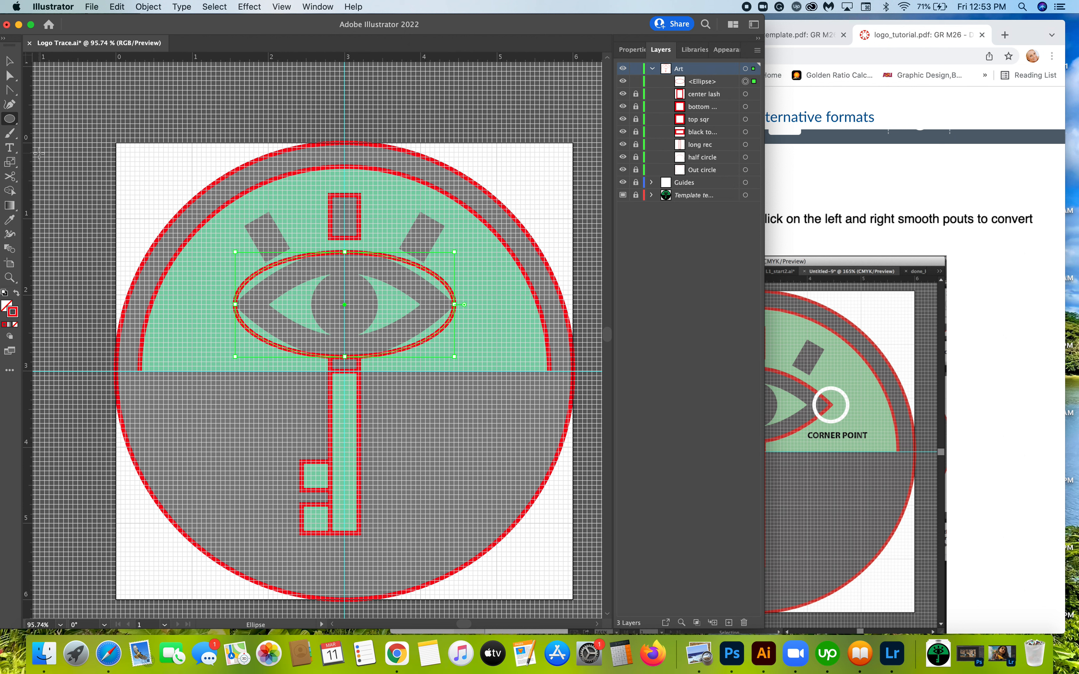
pyautogui.click(11, 91)
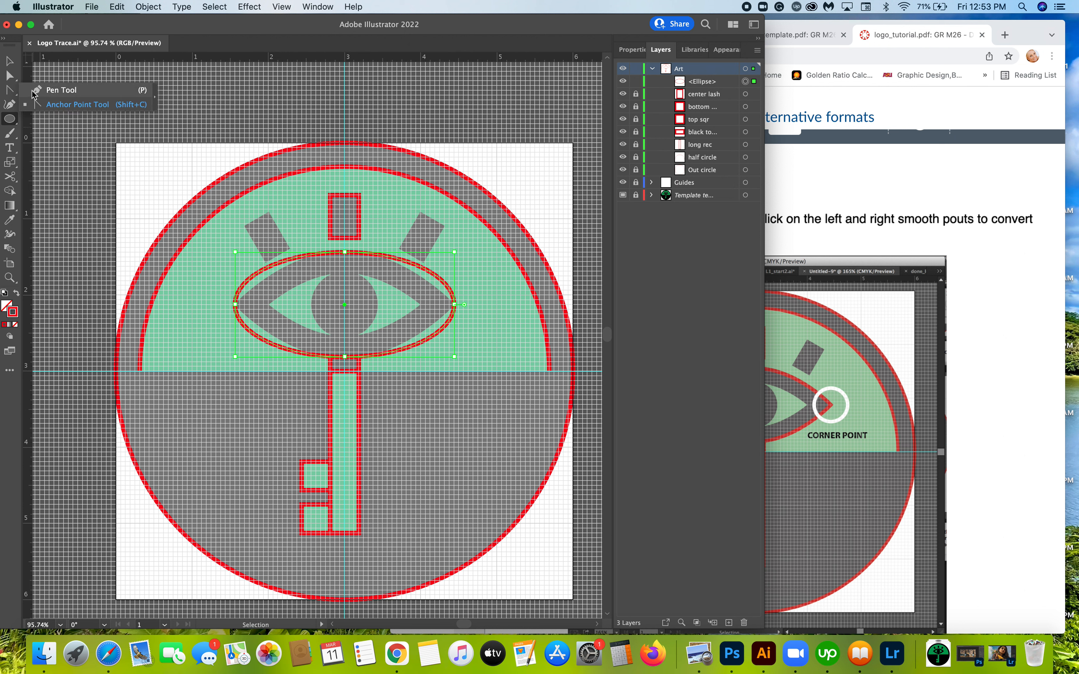
pyautogui.click(46, 95)
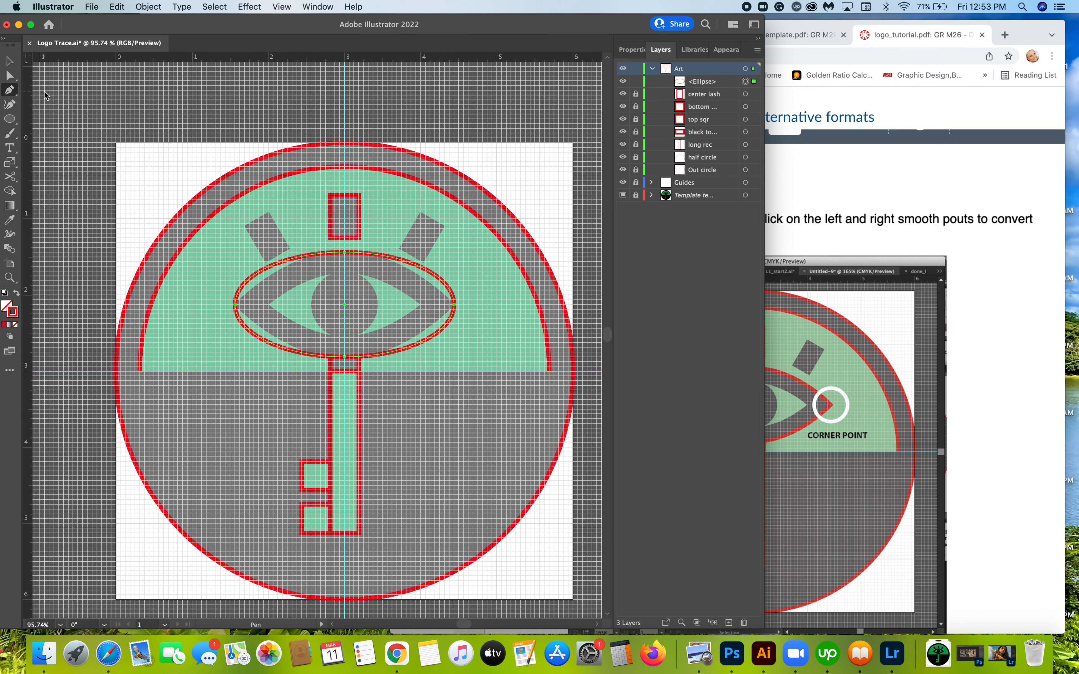
pyautogui.click(11, 93)
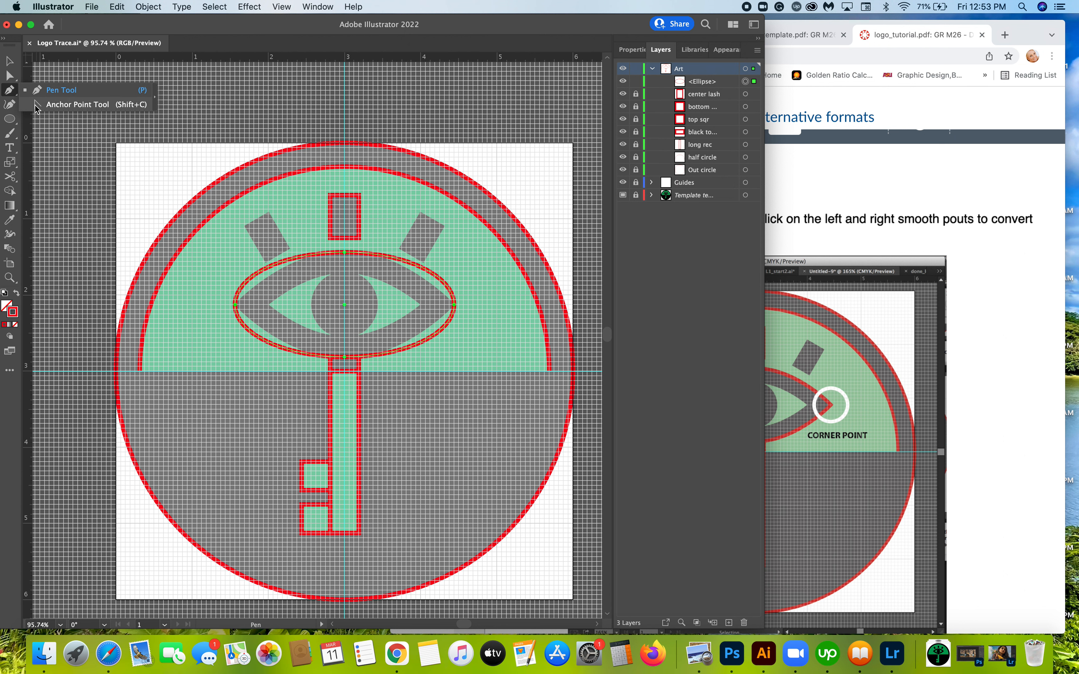
pyautogui.click(53, 105)
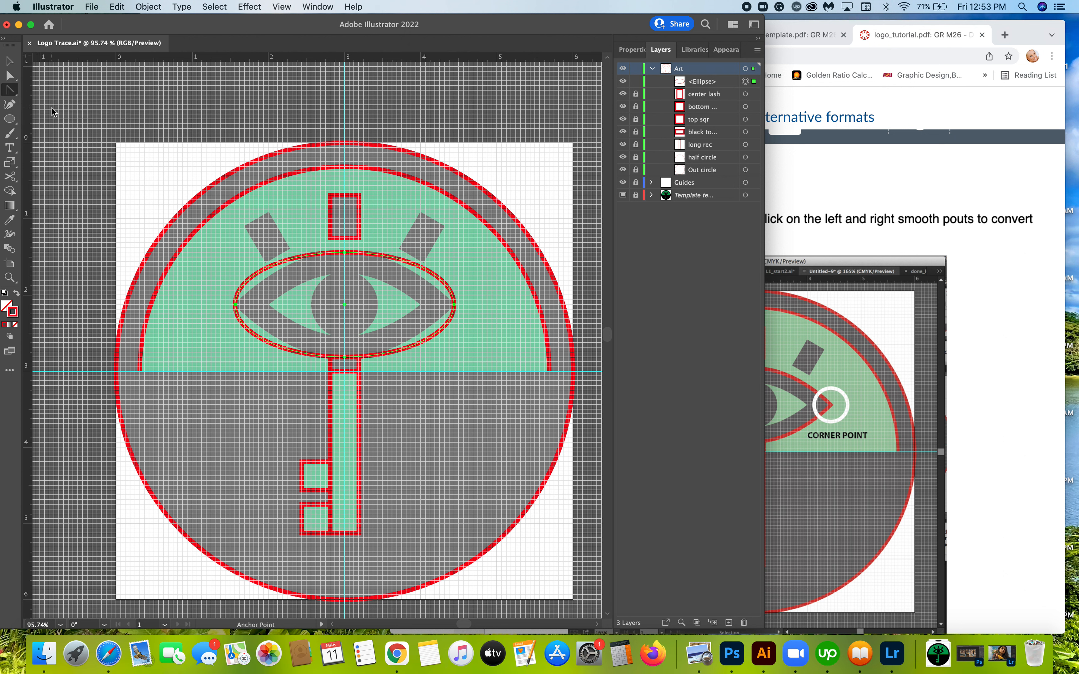
pyautogui.click(454, 305)
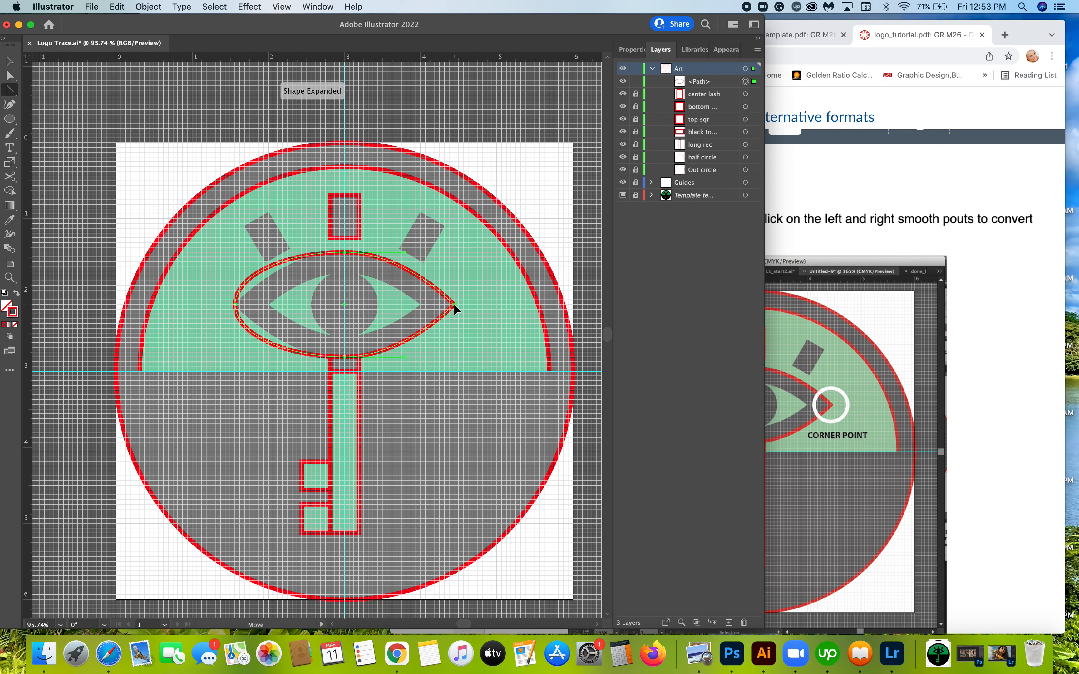
pyautogui.click(235, 305)
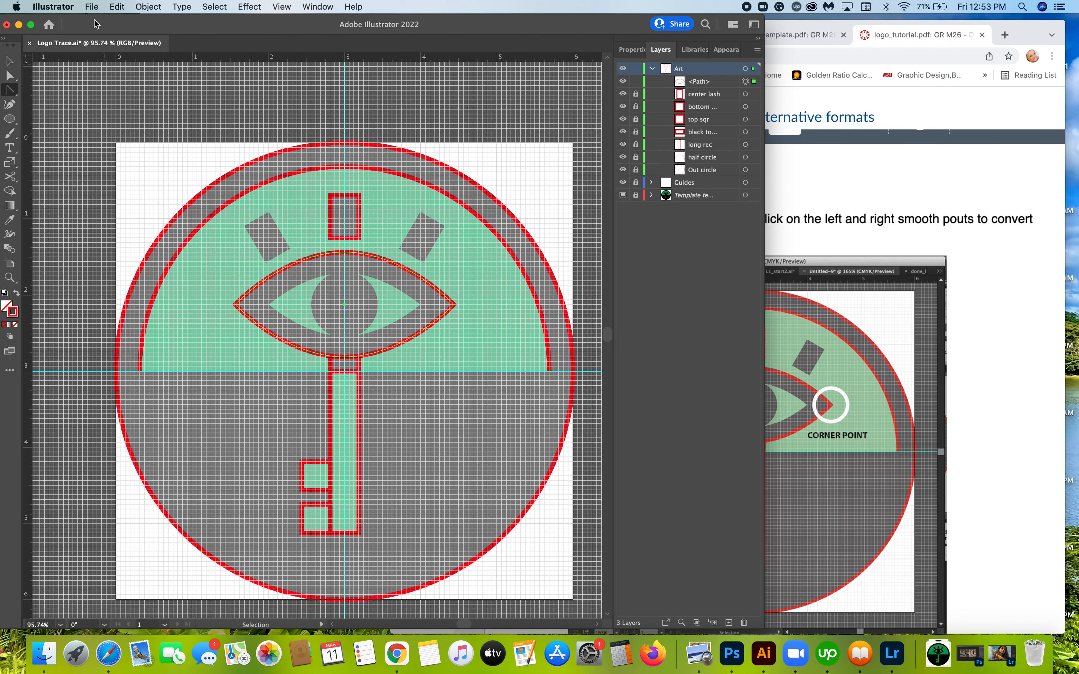
pyautogui.click(91, 6)
pyautogui.click(102, 108)
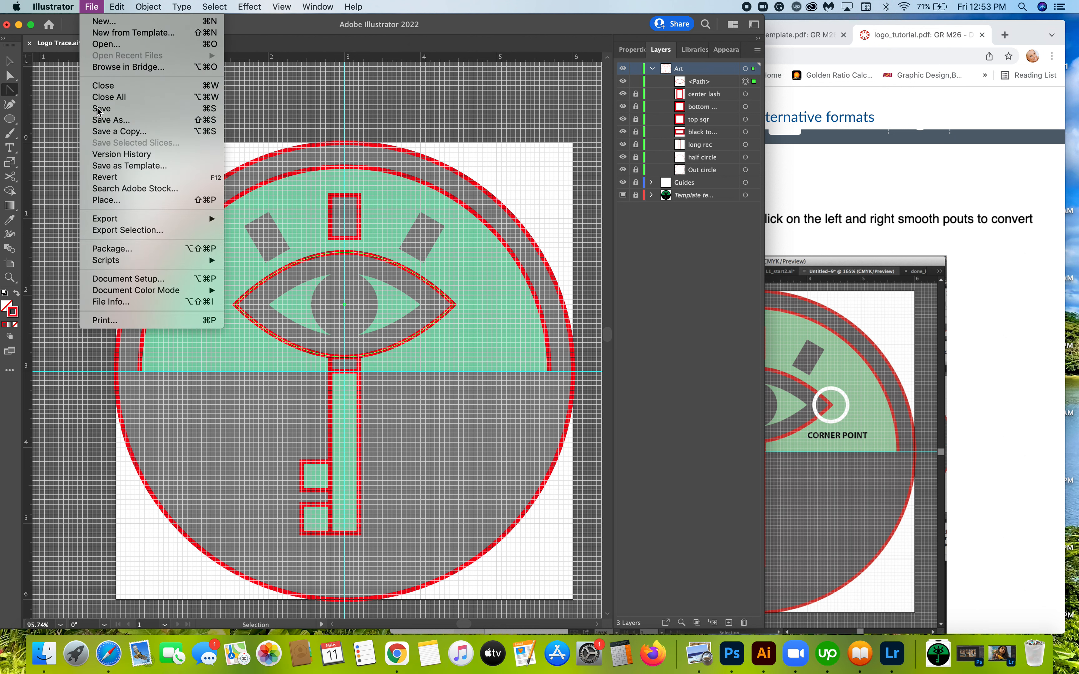
# Step: Switch to the browser, read instruction 10 about the eye's stroke, and move the browser window aside to uncover more of the artwork
pyautogui.click(975, 381)
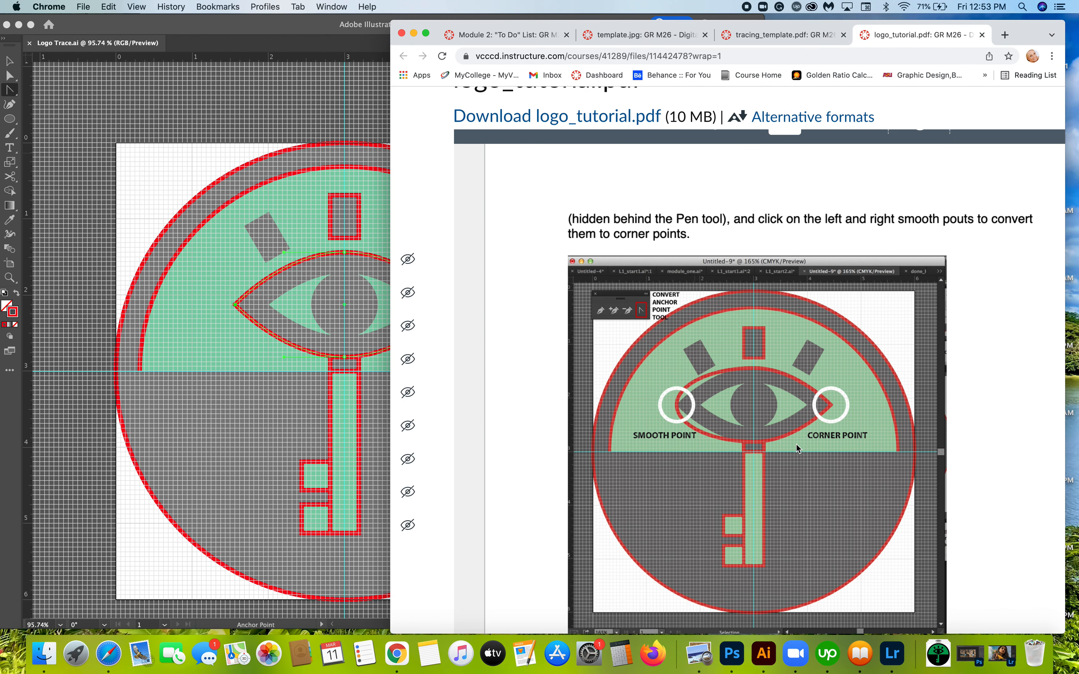
pyautogui.scroll(-5, 798, 446)
pyautogui.scroll(3, 797, 444)
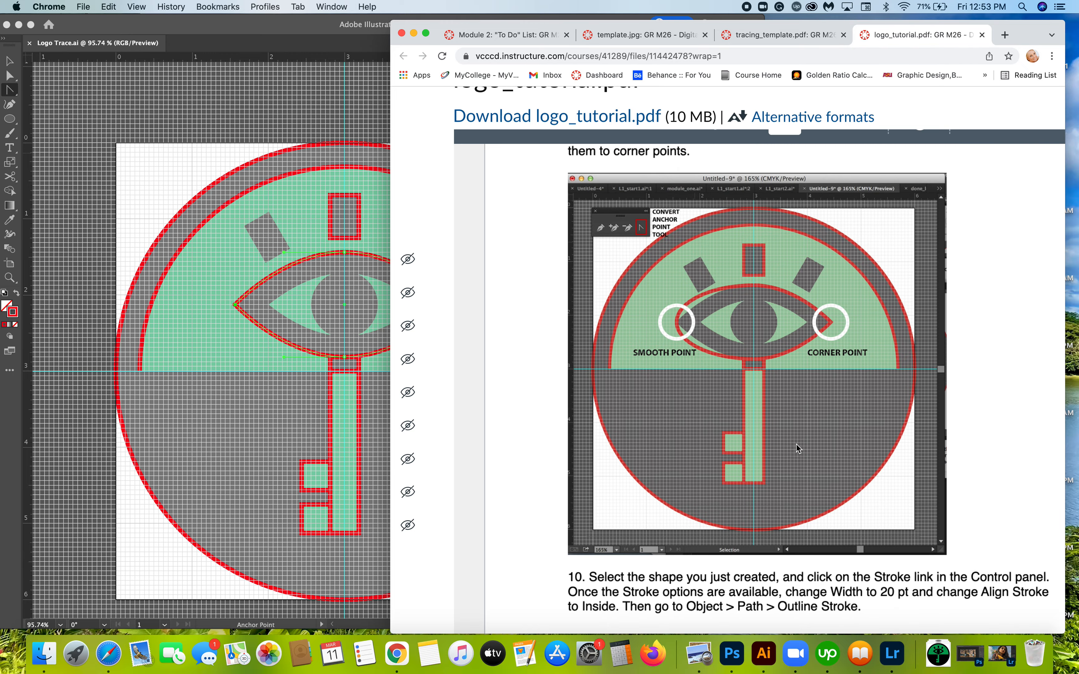
pyautogui.scroll(-4, 797, 444)
pyautogui.scroll(-1, 797, 444)
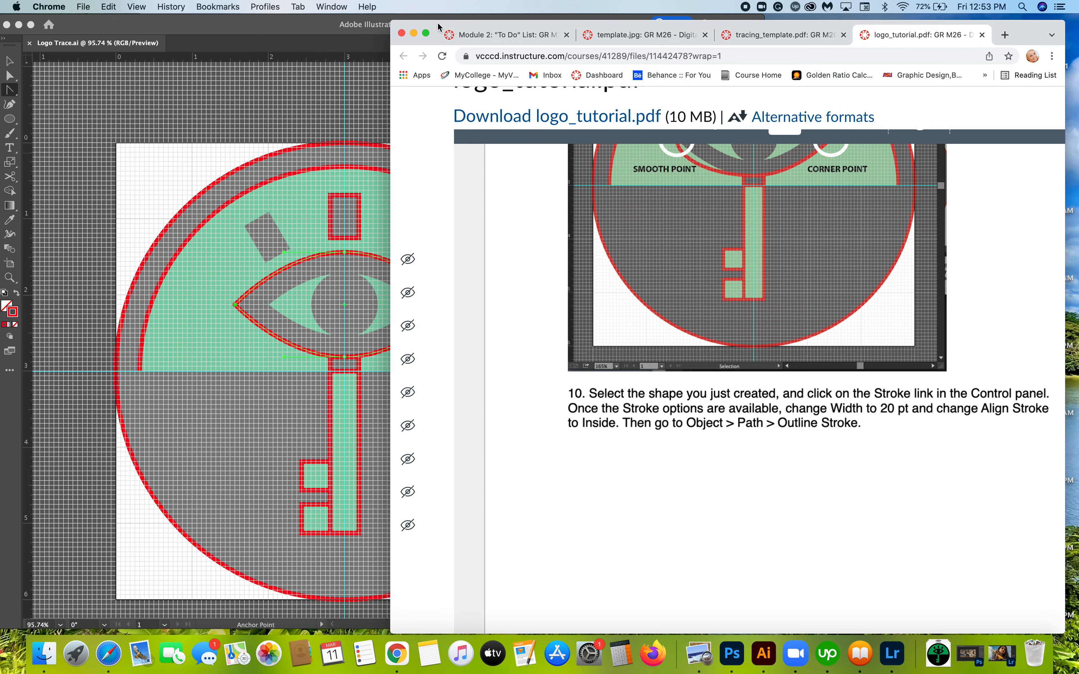
pyautogui.moveTo(446, 21); pyautogui.dragTo(514, 19)
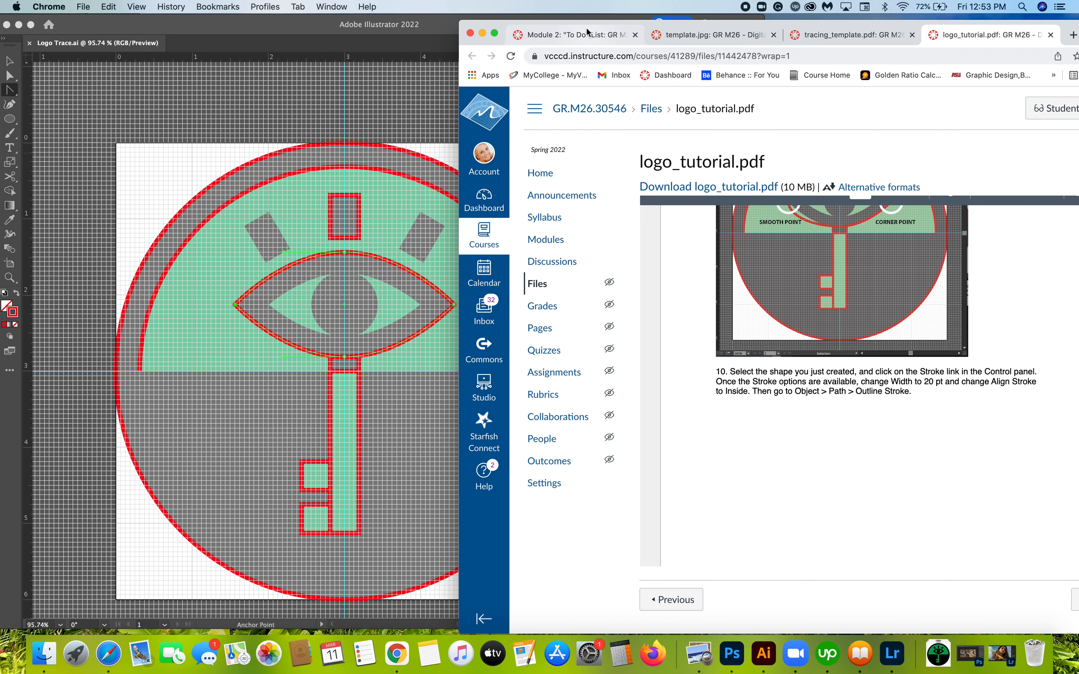
pyautogui.moveTo(586, 22); pyautogui.dragTo(623, 20)
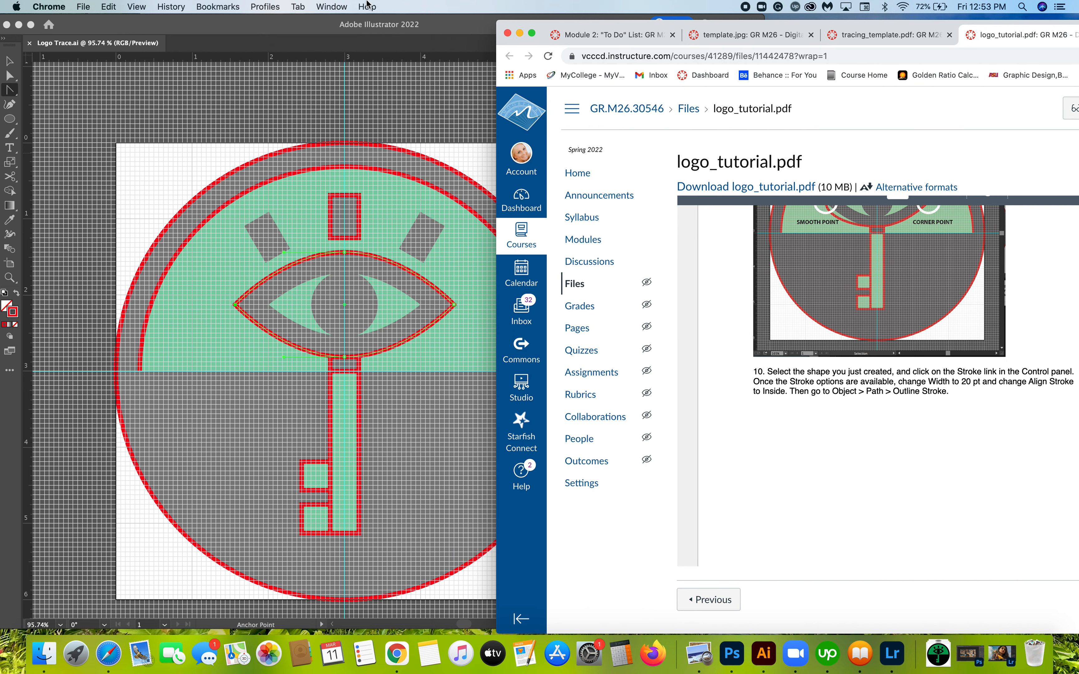
# Step: Return to Illustrator and rename the eye path as out eye
pyautogui.click(299, 20)
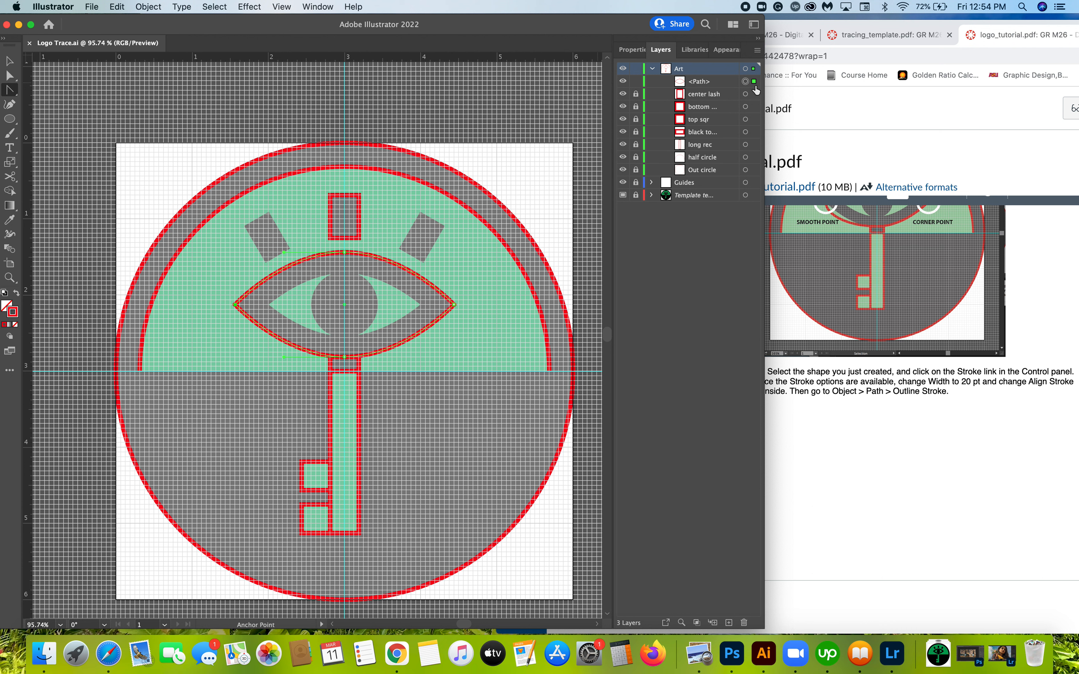
pyautogui.click(699, 86)
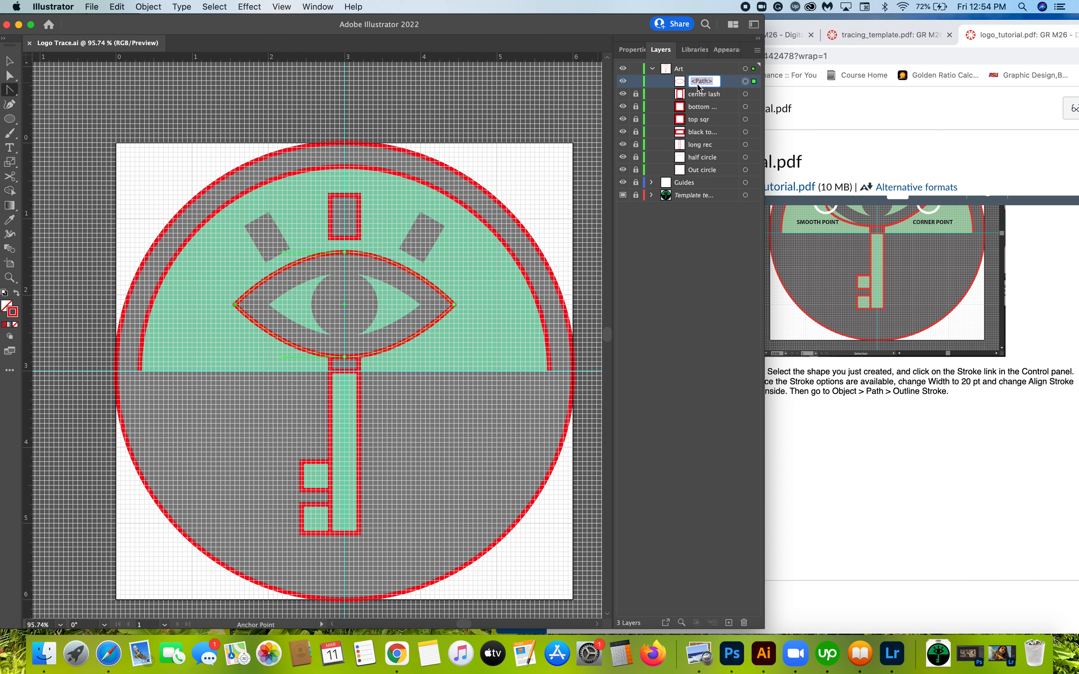
pyautogui.write('out eye')
pyautogui.press('Return')
# Step: Set the out eye shape's stroke weight to 20 pt and align the stroke to the inside
pyautogui.click(634, 49)
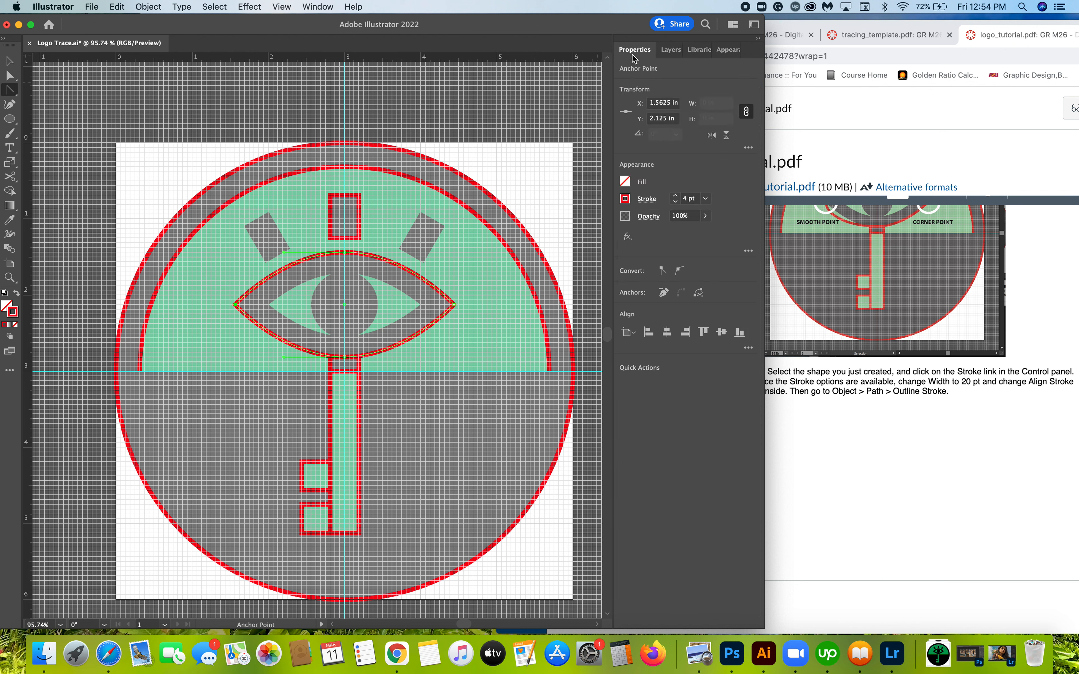
pyautogui.click(645, 199)
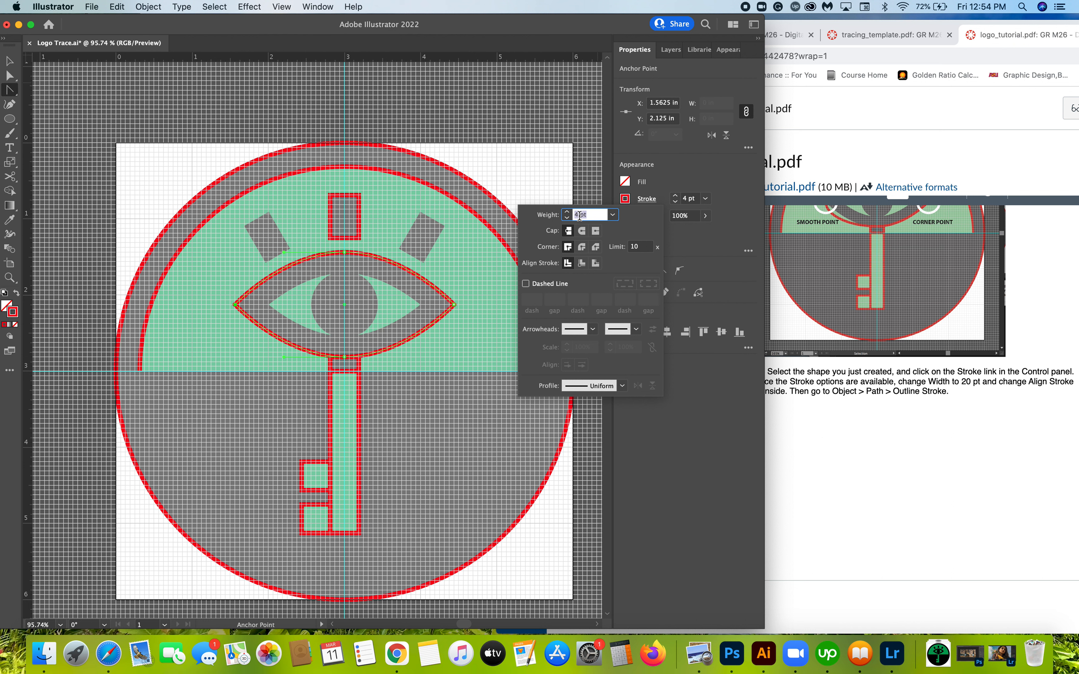
pyautogui.moveTo(580, 216); pyautogui.dragTo(568, 215)
pyautogui.write('20')
pyautogui.hscroll(-1, 923, 431)
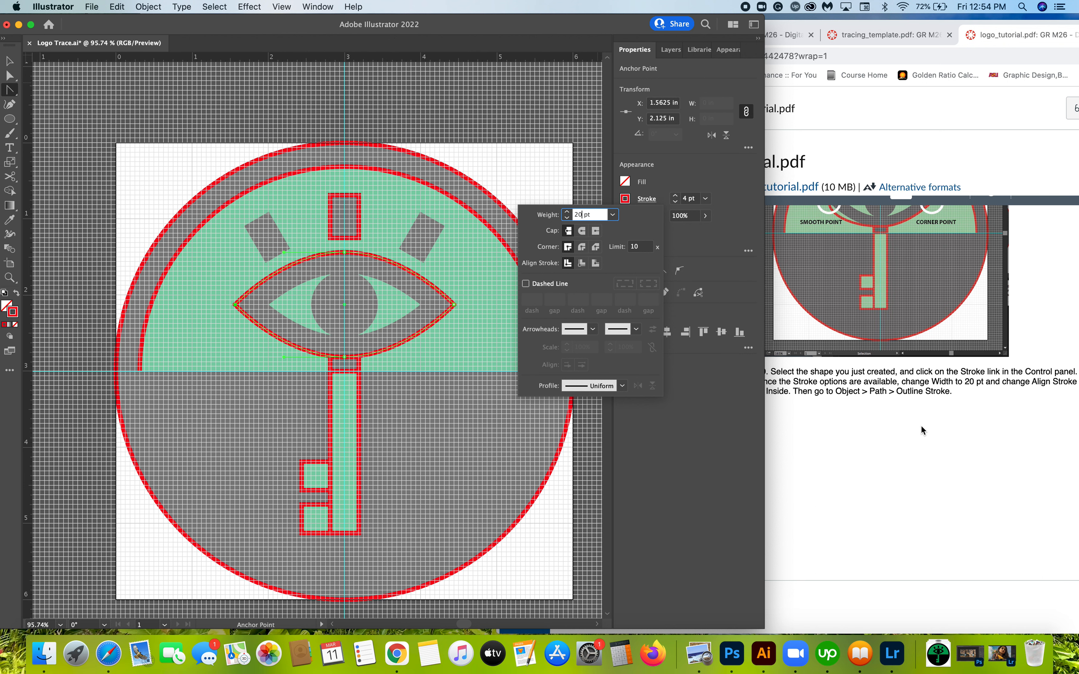
pyautogui.click(922, 430)
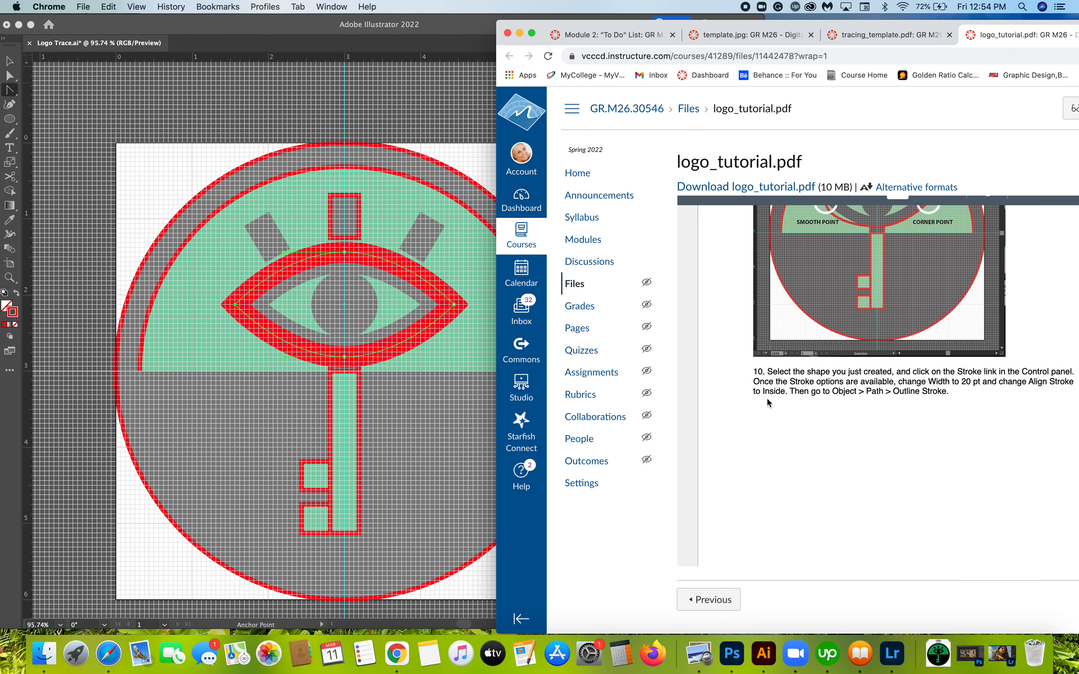
pyautogui.click(483, 436)
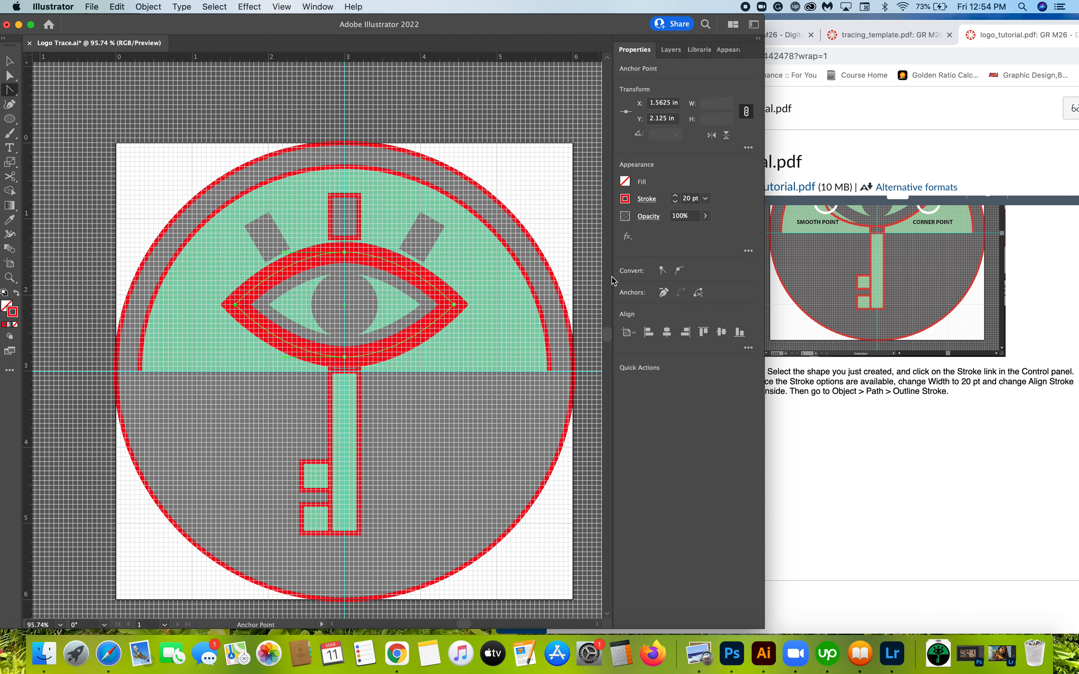
pyautogui.click(647, 198)
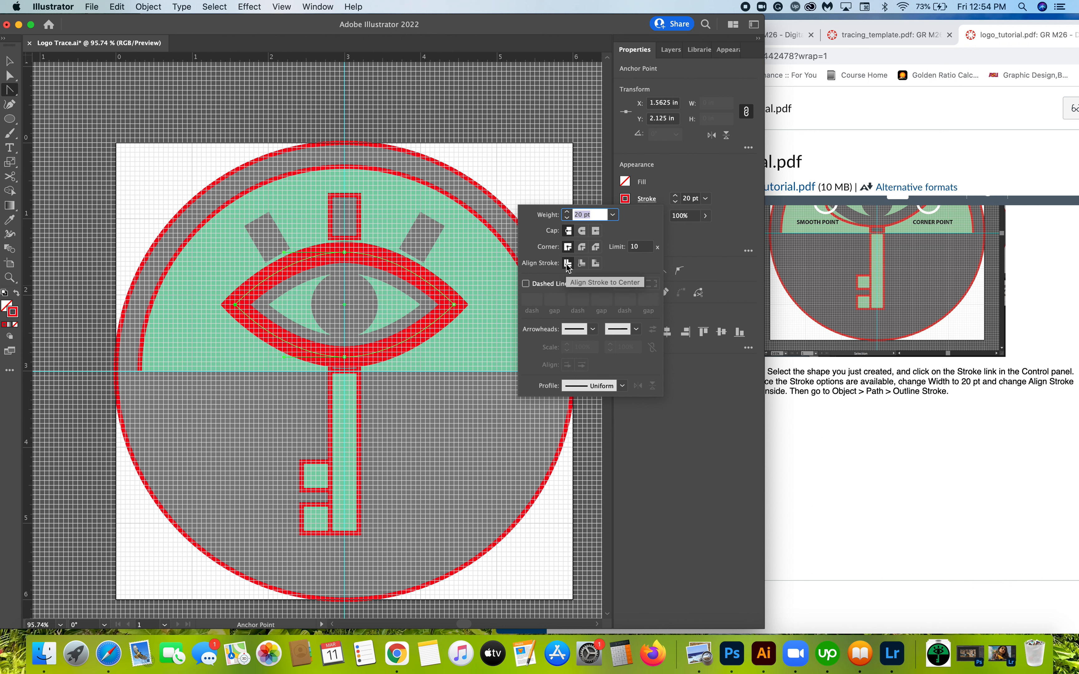
pyautogui.click(582, 263)
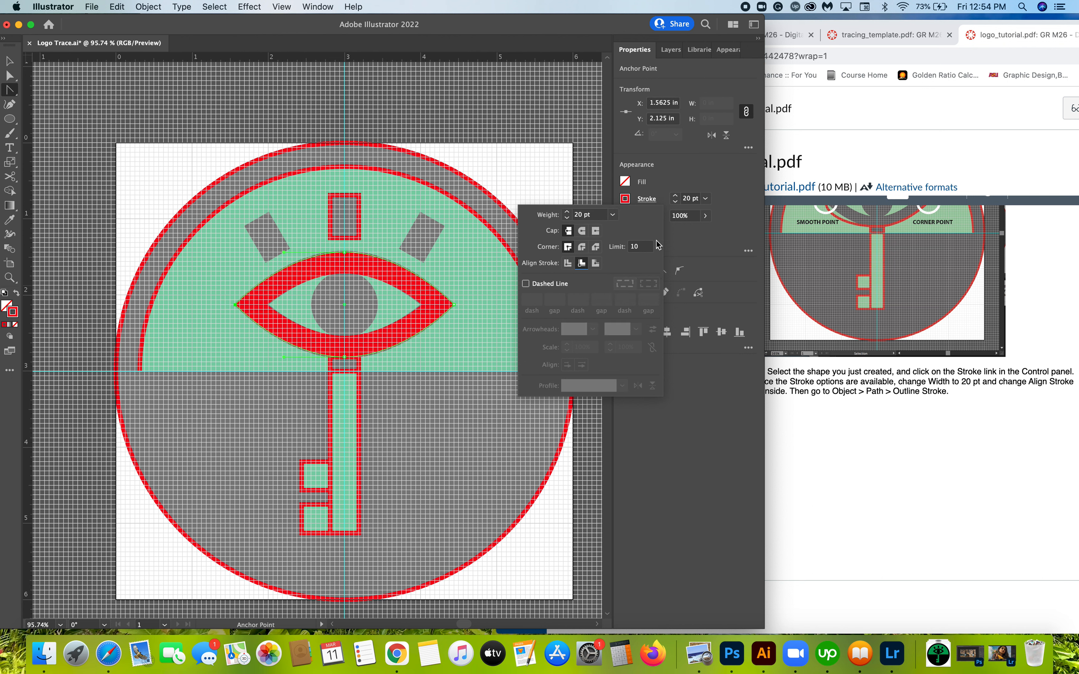
pyautogui.click(729, 236)
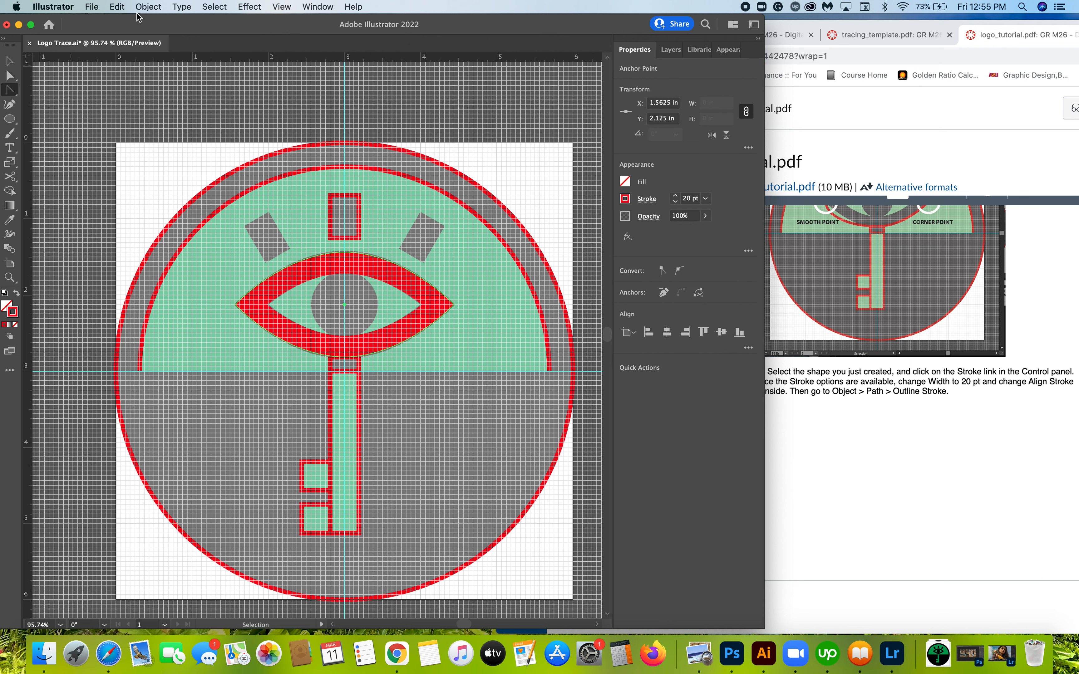
# Step: Convert the eye shape's stroke into a filled shape with Outline Stroke
pyautogui.click(149, 7)
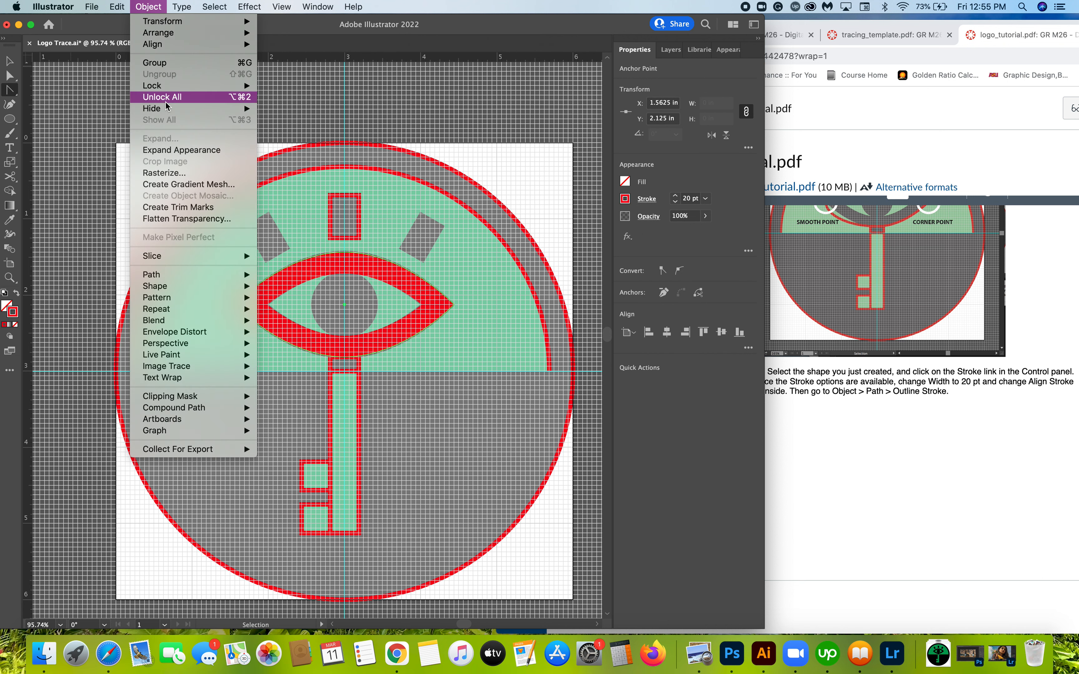
pyautogui.moveTo(172, 275)
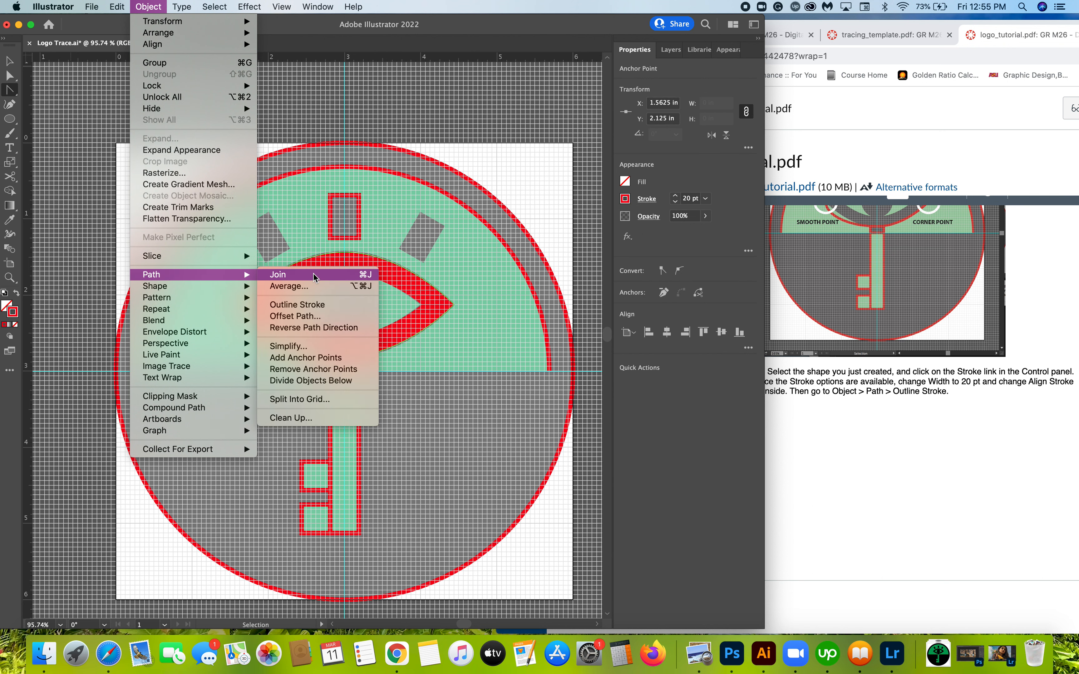
pyautogui.click(298, 304)
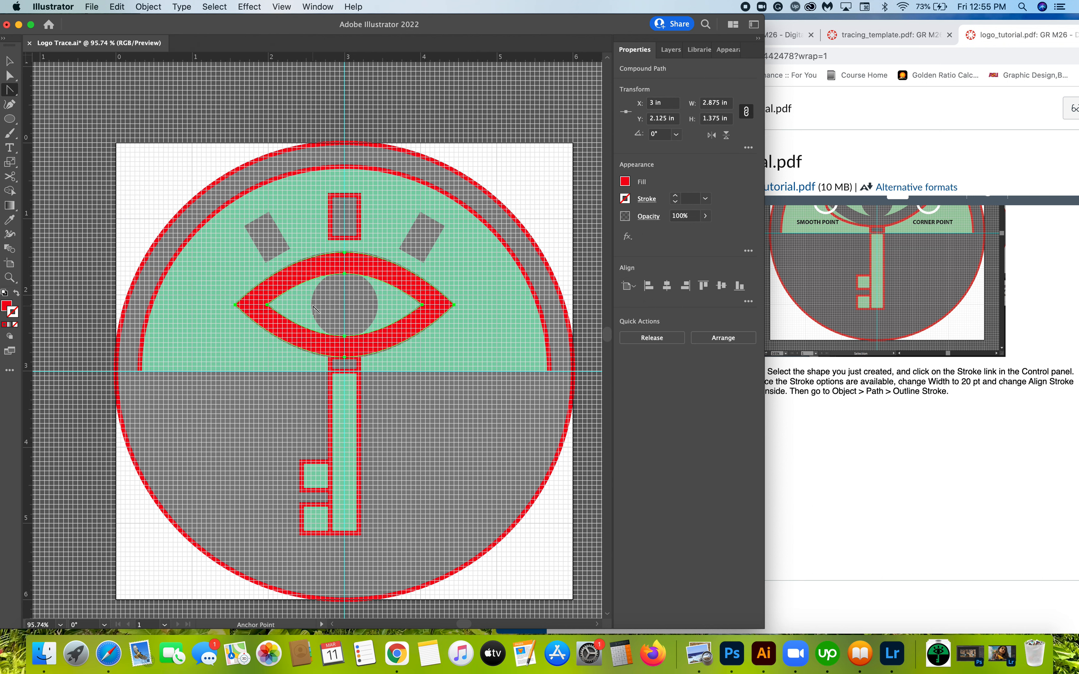
pyautogui.scroll(3, 357, 315)
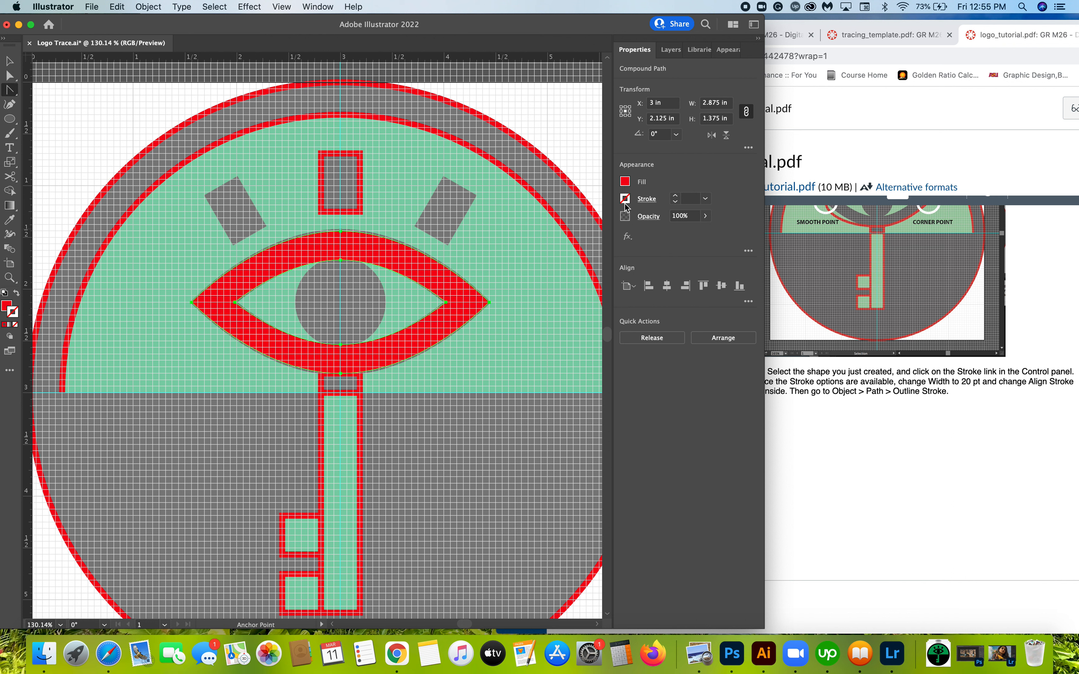
# Step: Undo the stroke outlining on the eye shape and apply Outline Stroke to it again
pyautogui.press('super+z')
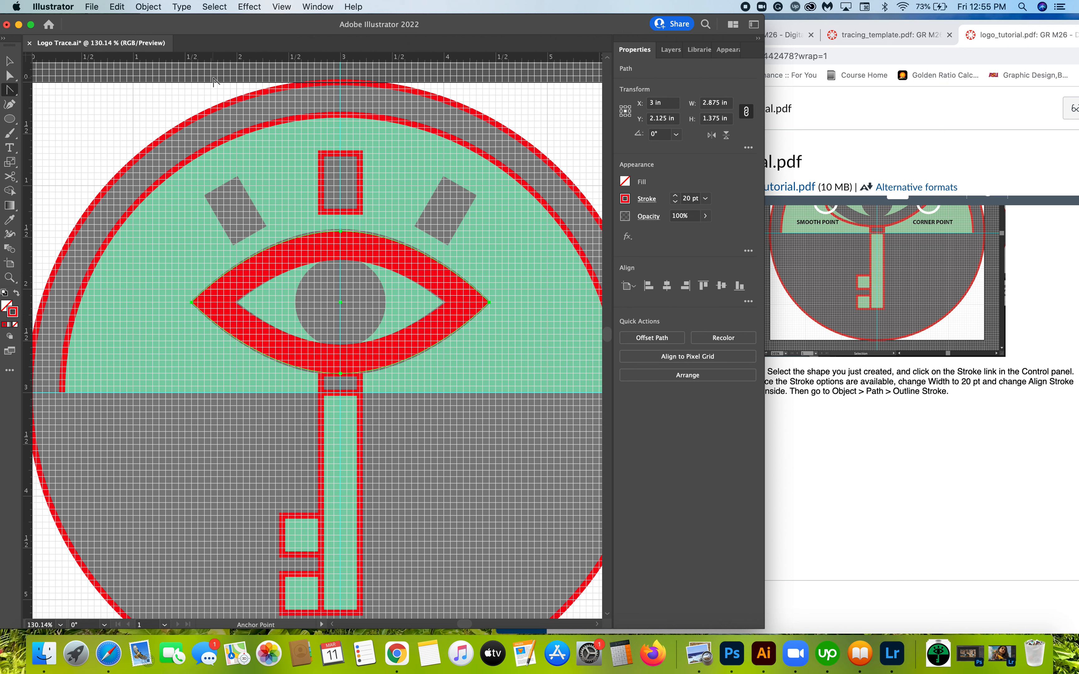
pyautogui.click(148, 6)
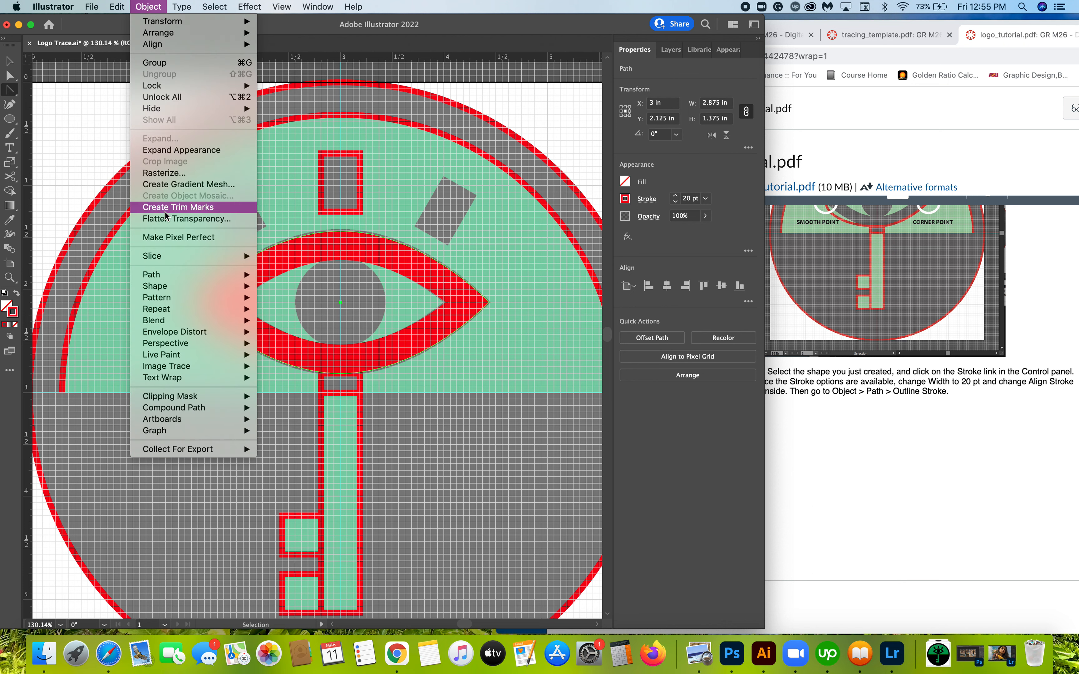
pyautogui.moveTo(173, 275)
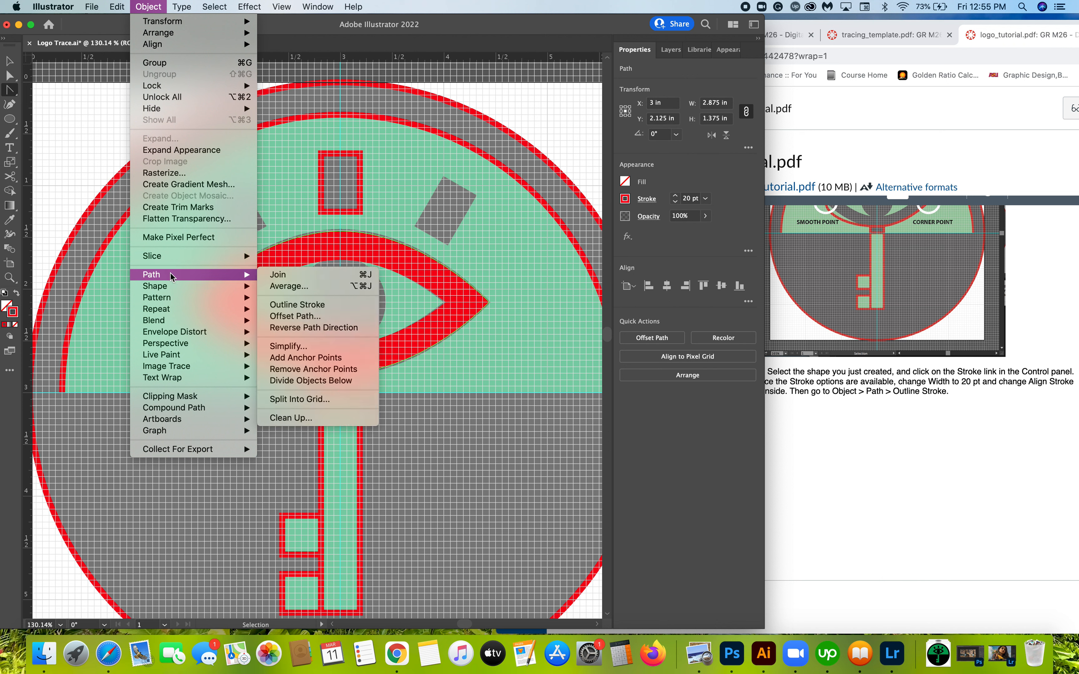
pyautogui.click(311, 305)
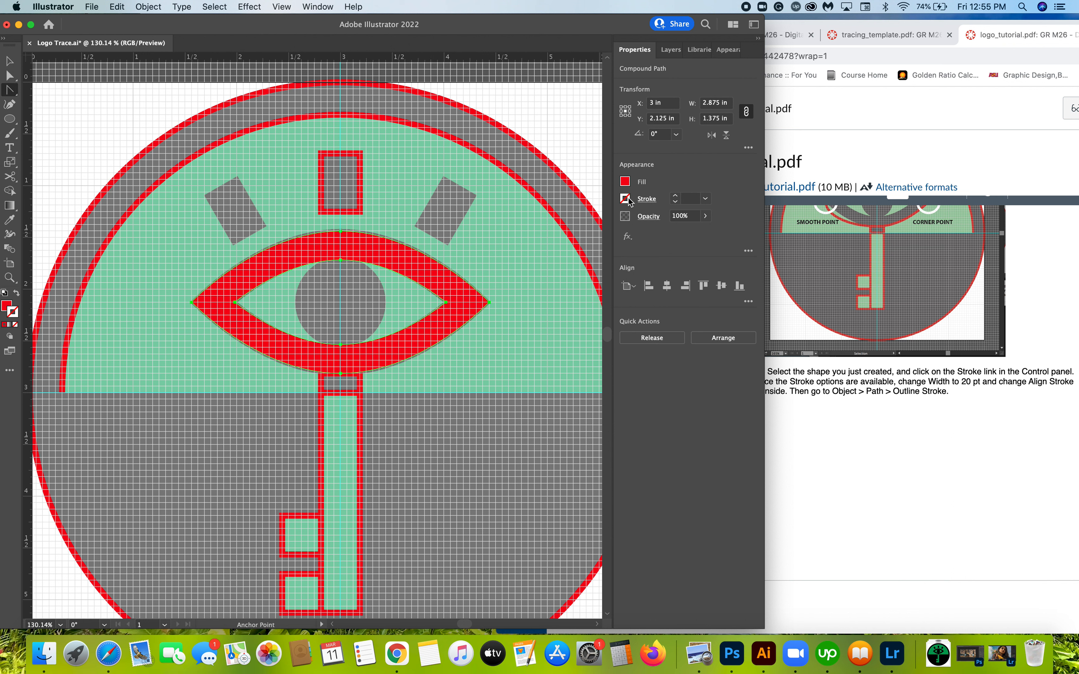
# Step: Save the document and lock the out eye shape
pyautogui.click(91, 7)
pyautogui.click(105, 108)
pyautogui.click(674, 53)
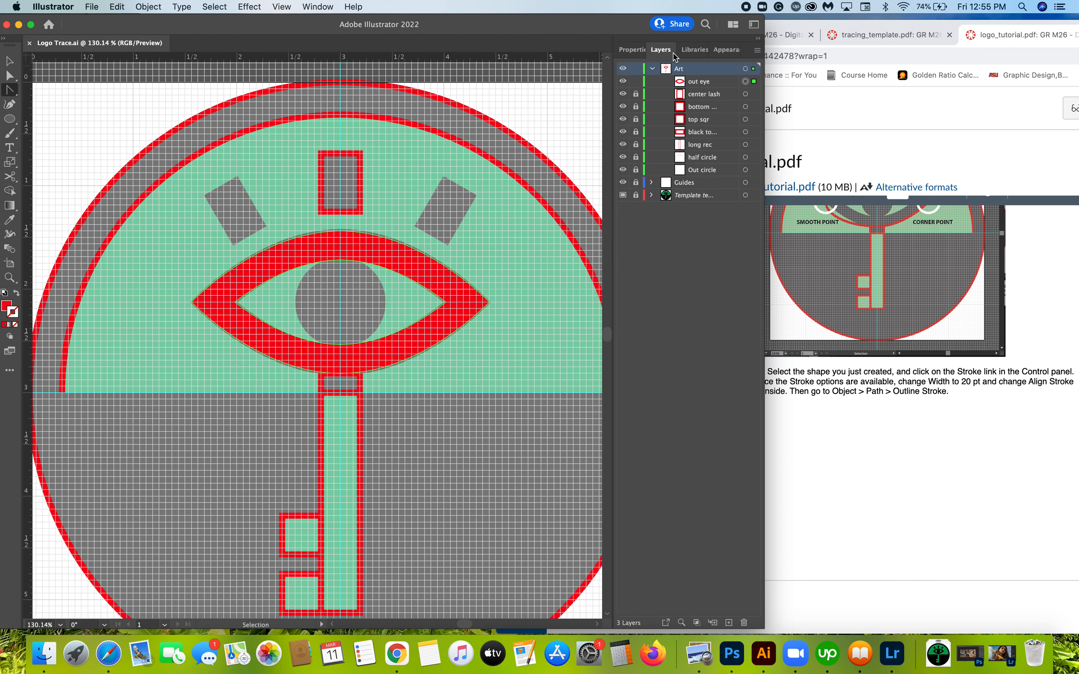
pyautogui.click(636, 81)
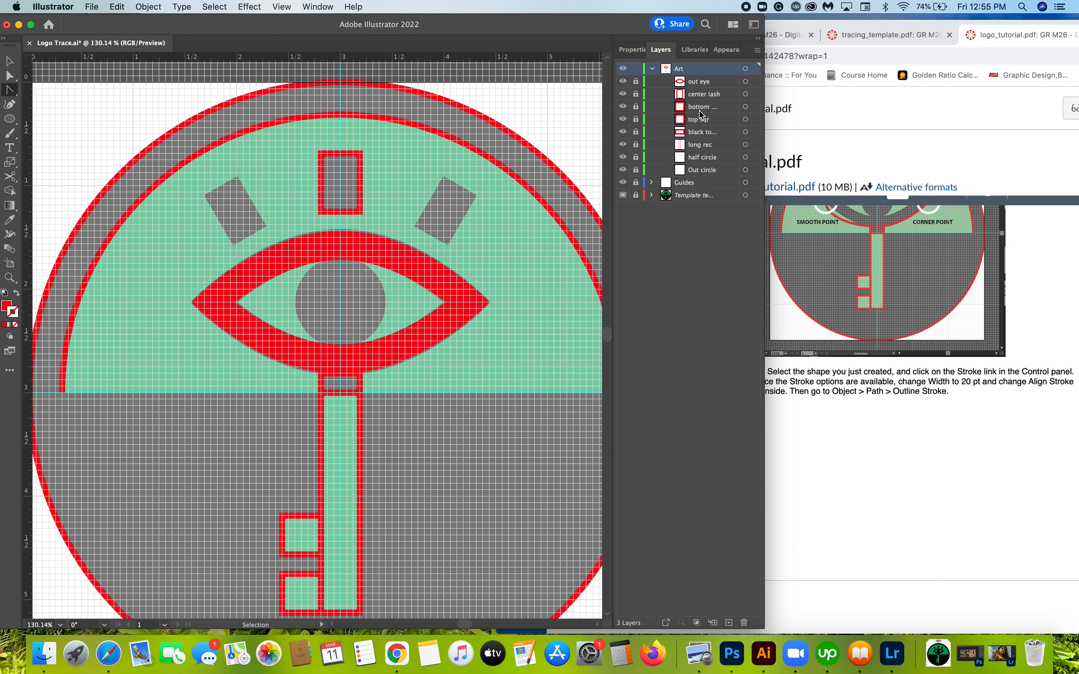
# Step: Switch to the browser and read instruction 11 of logo_tutorial.pdf about the inner circle of the eye
pyautogui.click(874, 358)
pyautogui.scroll(-5, 889, 482)
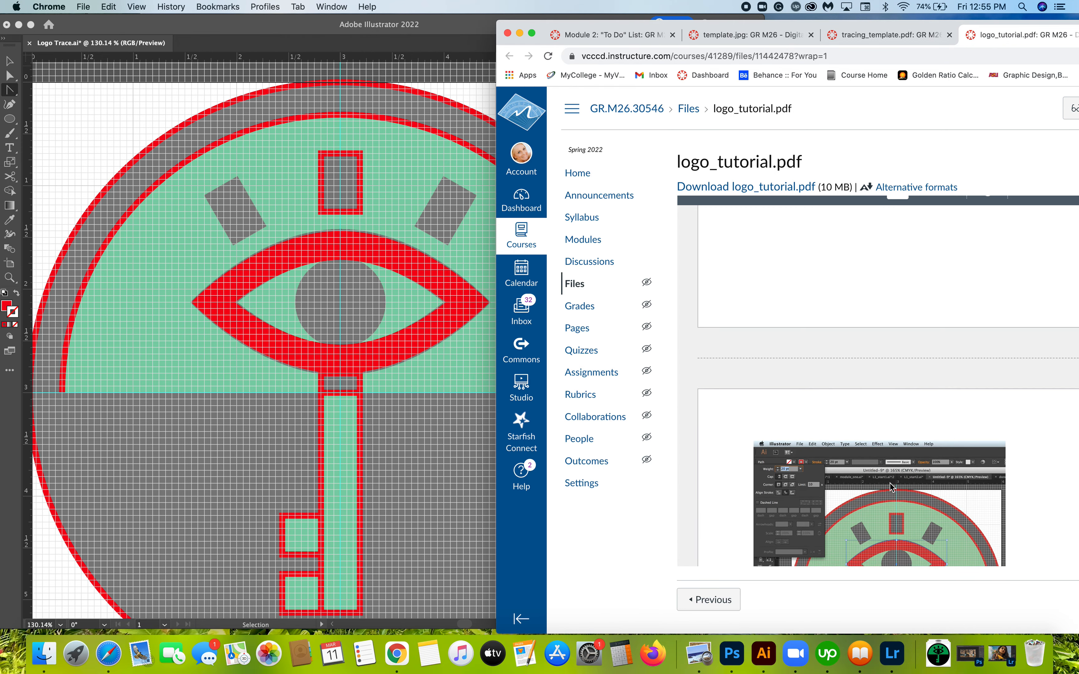
pyautogui.scroll(-5, 890, 487)
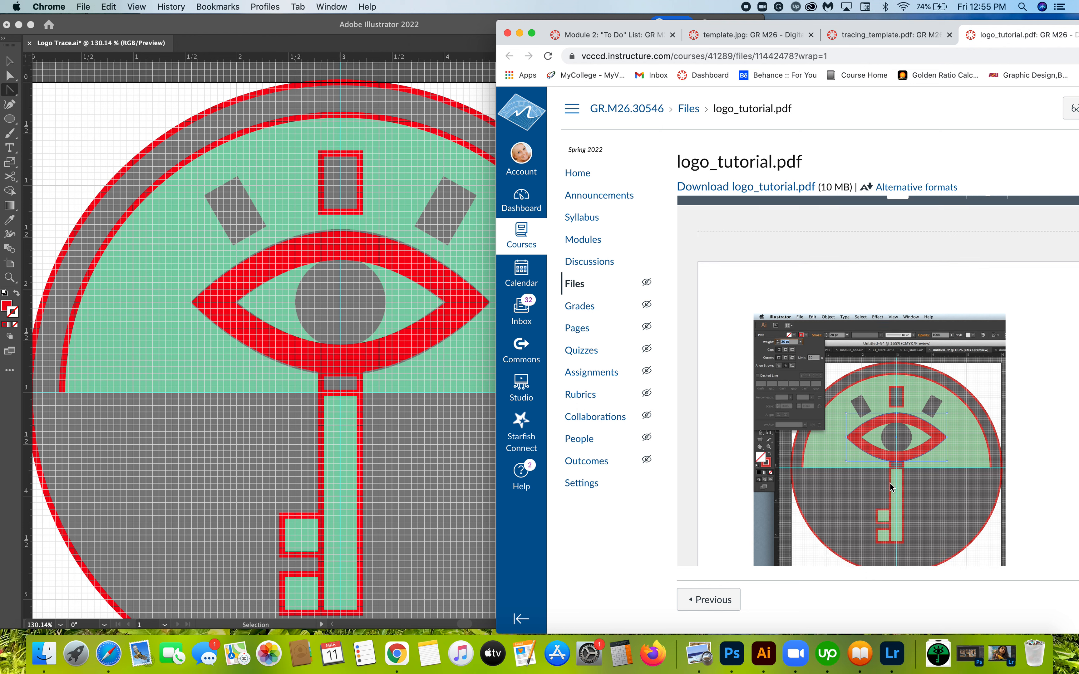
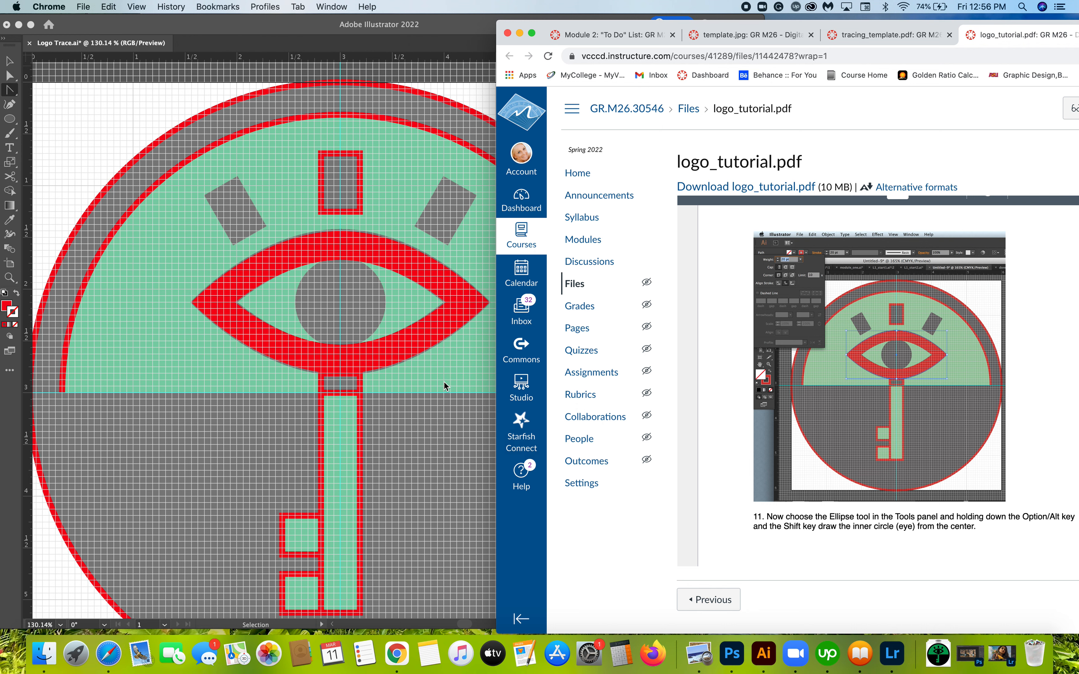
# Step: Return to Illustrator and draw a circle with no fill and a red stroke from the eye's center, matching the template's pupil
pyautogui.click(10, 124)
pyautogui.click(10, 120)
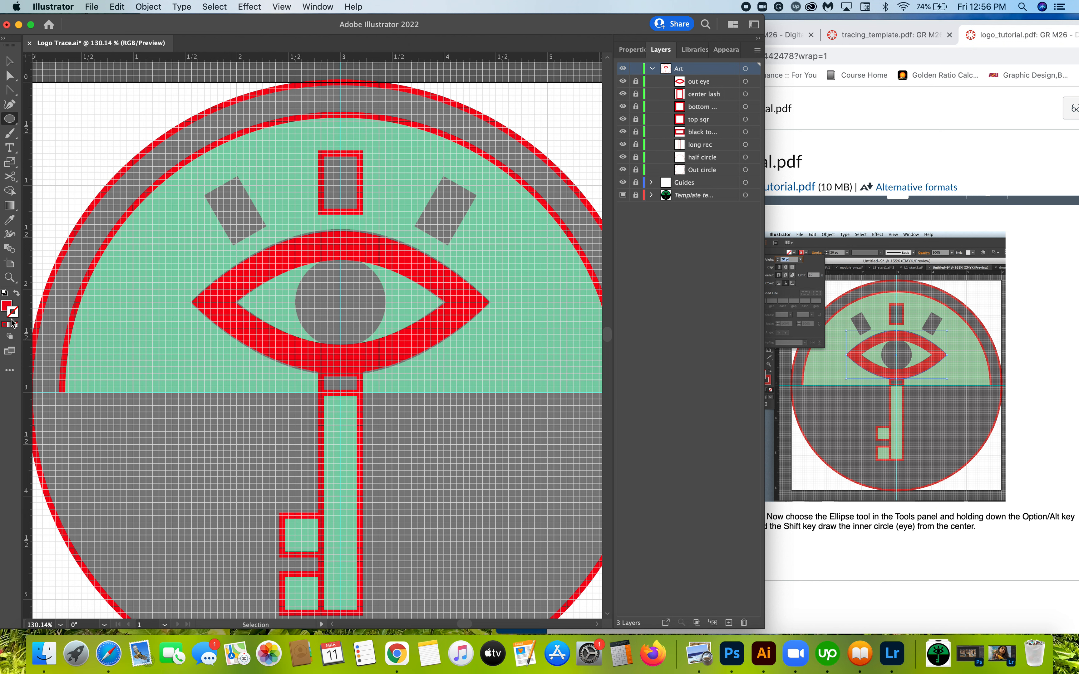
pyautogui.click(17, 296)
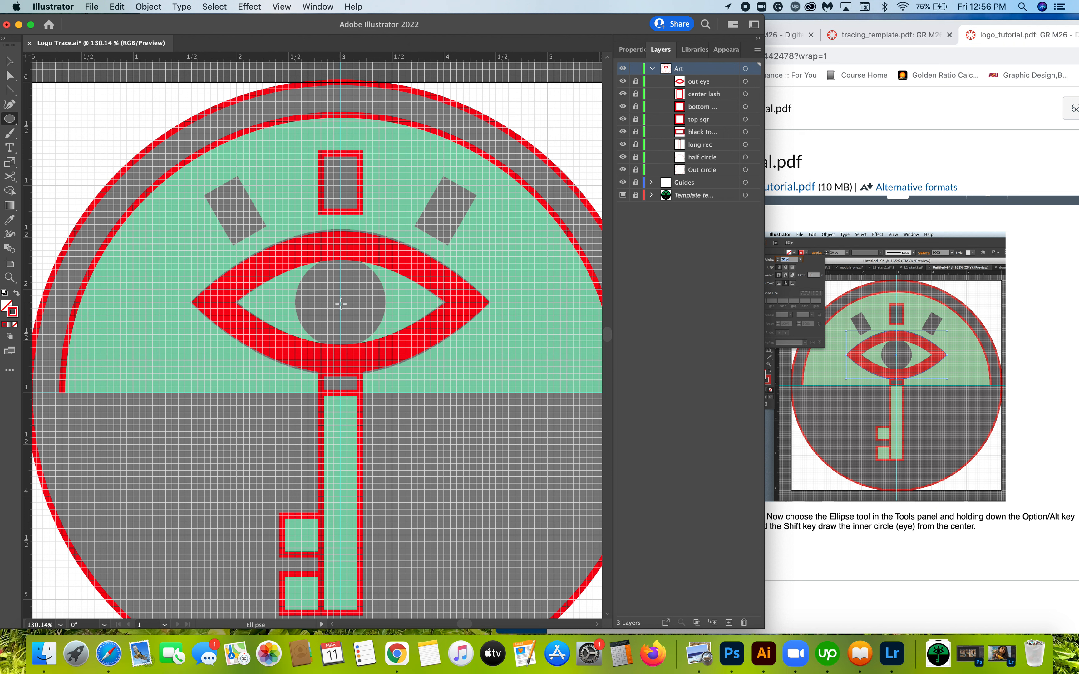
pyautogui.moveTo(341, 304); pyautogui.dragTo(374, 346)
pyautogui.moveTo(374, 347); pyautogui.dragTo(374, 349)
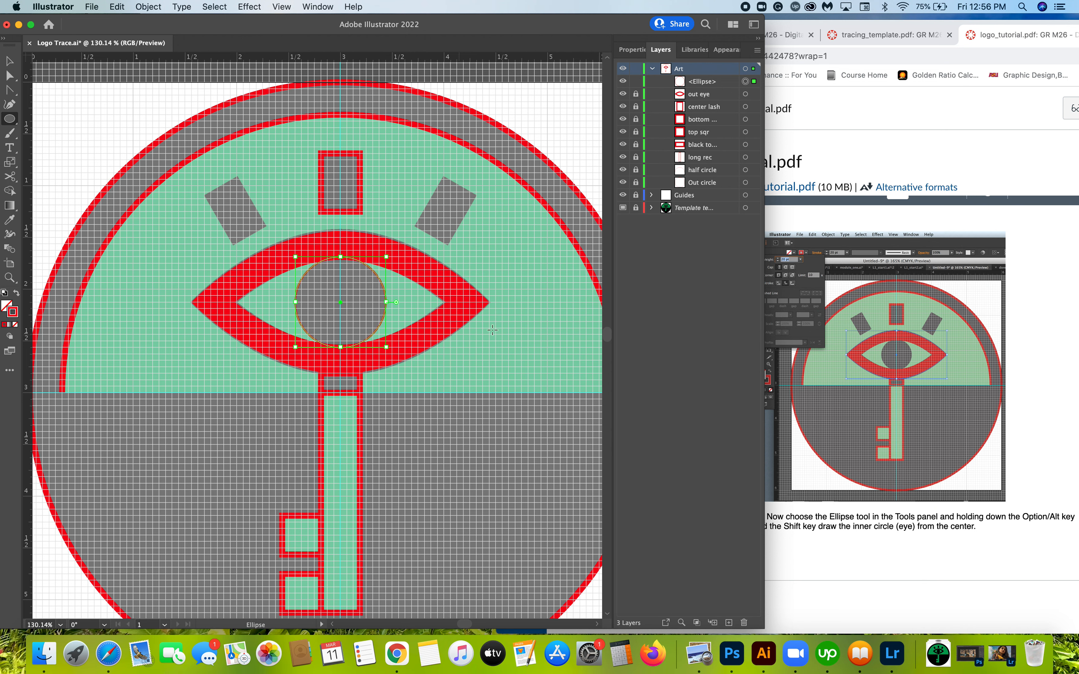
# Step: Switch to the browser and read instruction 12 of logo_tutorial.pdf about rotating and copying the eyelashes
pyautogui.click(860, 413)
pyautogui.scroll(-5, 855, 459)
pyautogui.scroll(-10, 855, 459)
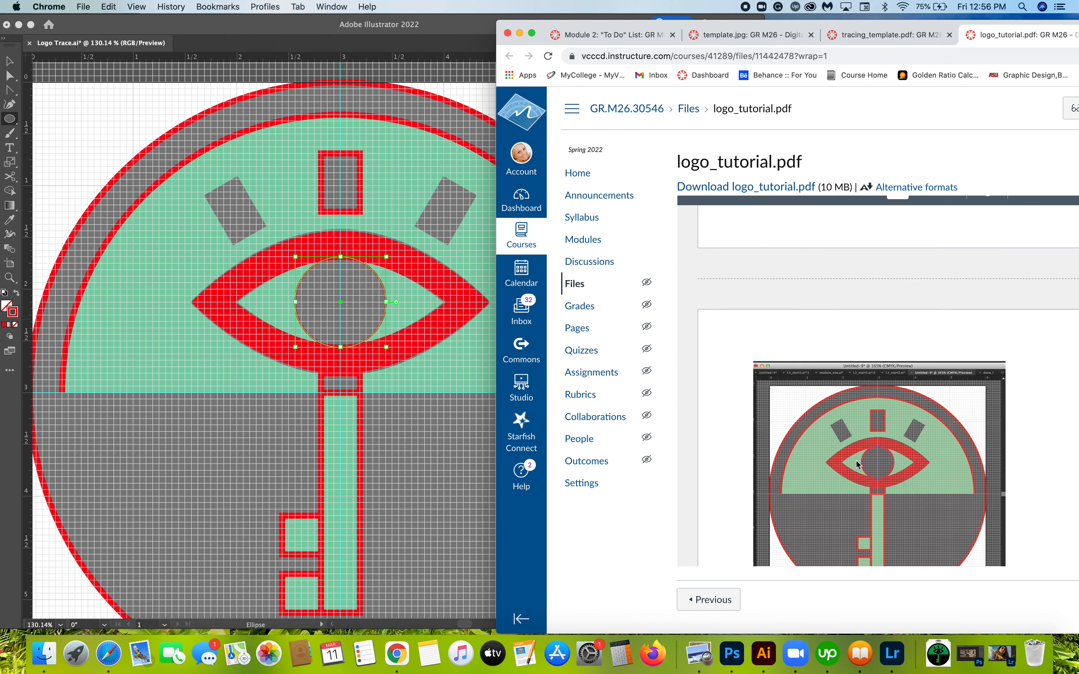
pyautogui.scroll(1, 857, 464)
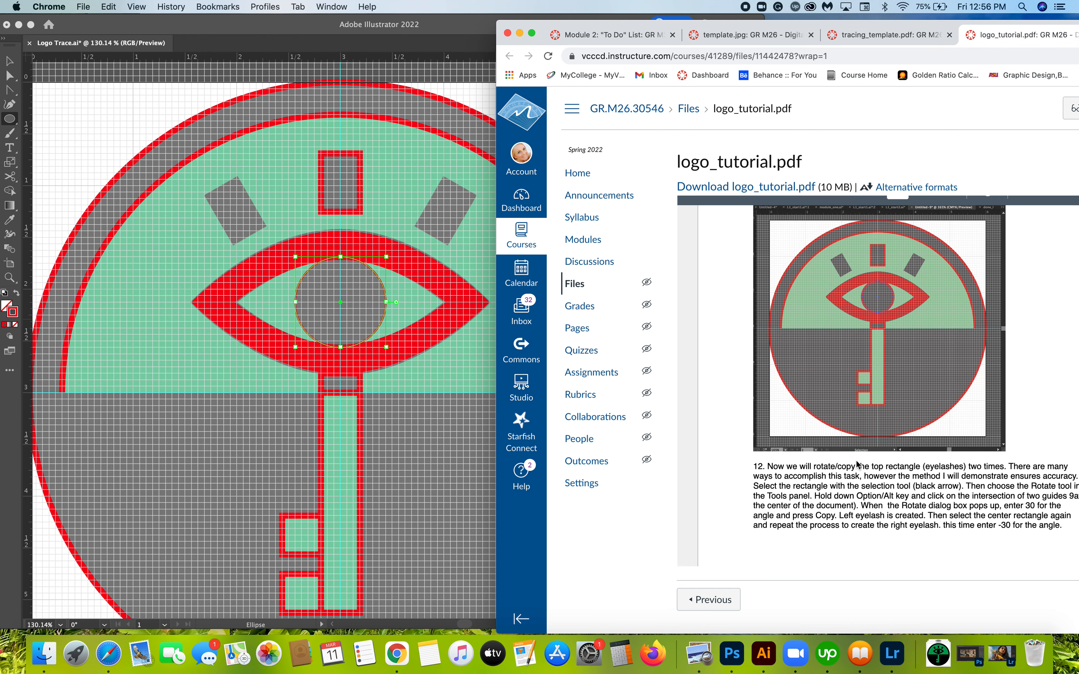
pyautogui.scroll(1, 857, 464)
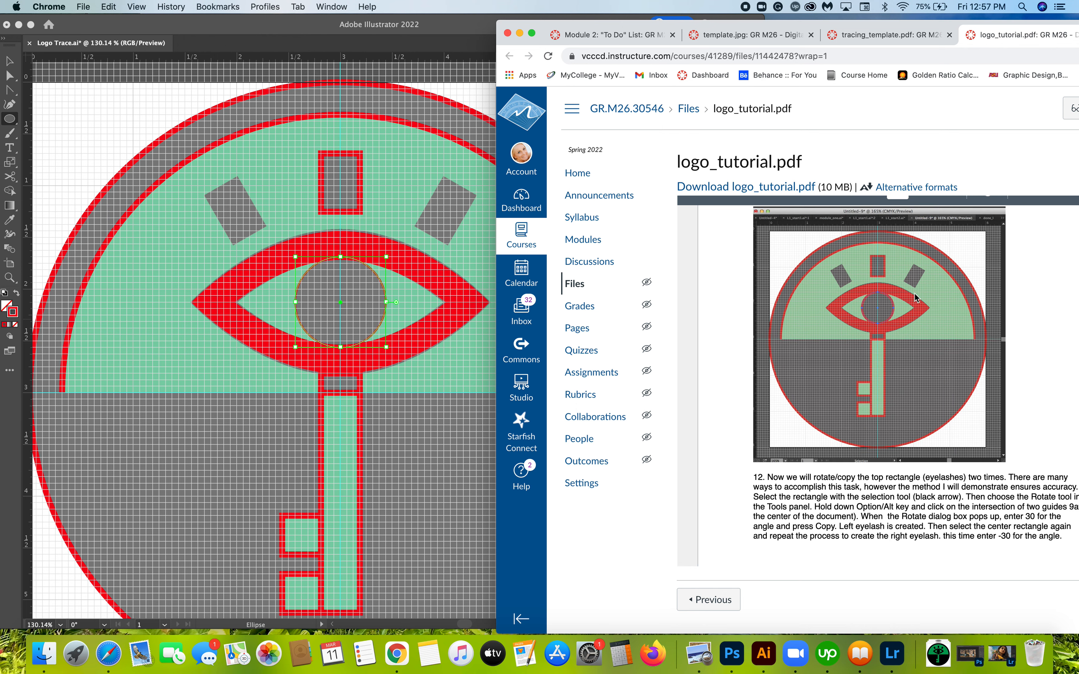
# Step: Return to Illustrator, rename the new ellipse as eye ball, and lock it
pyautogui.click(462, 32)
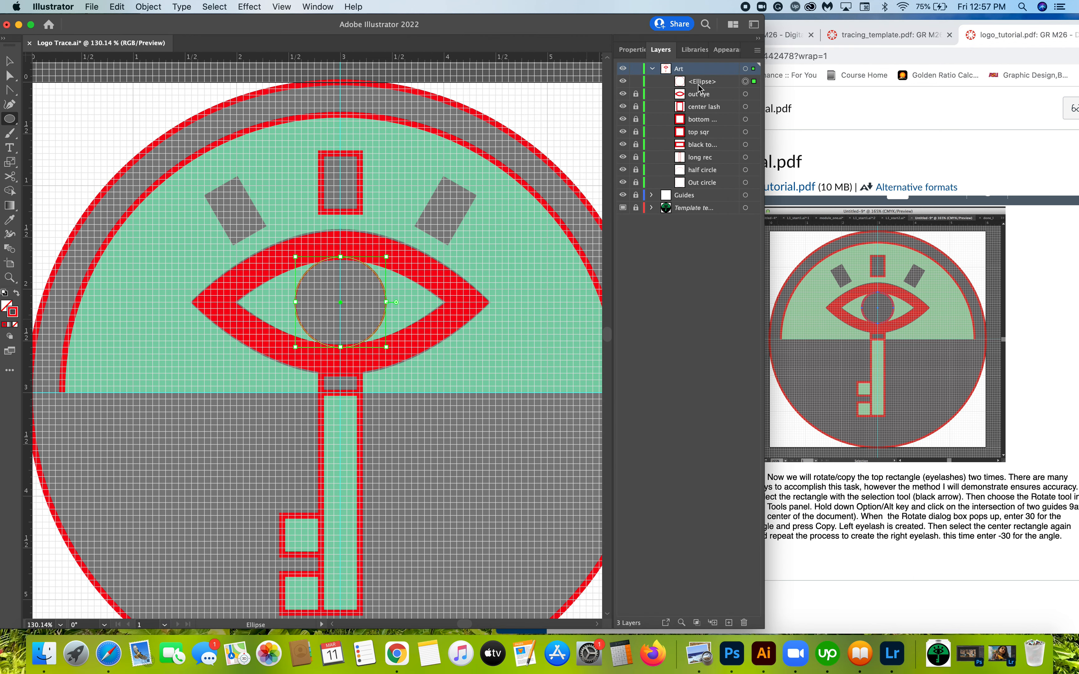
pyautogui.click(698, 84)
pyautogui.doubleClick(700, 87)
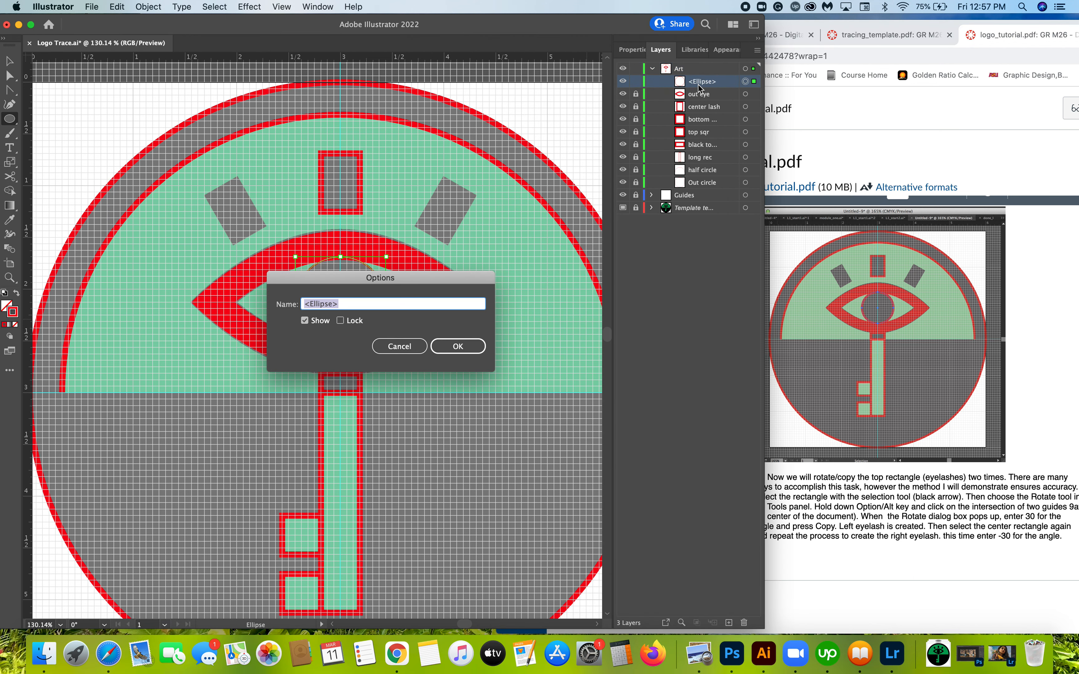
pyautogui.write('eye ball')
pyautogui.click(458, 347)
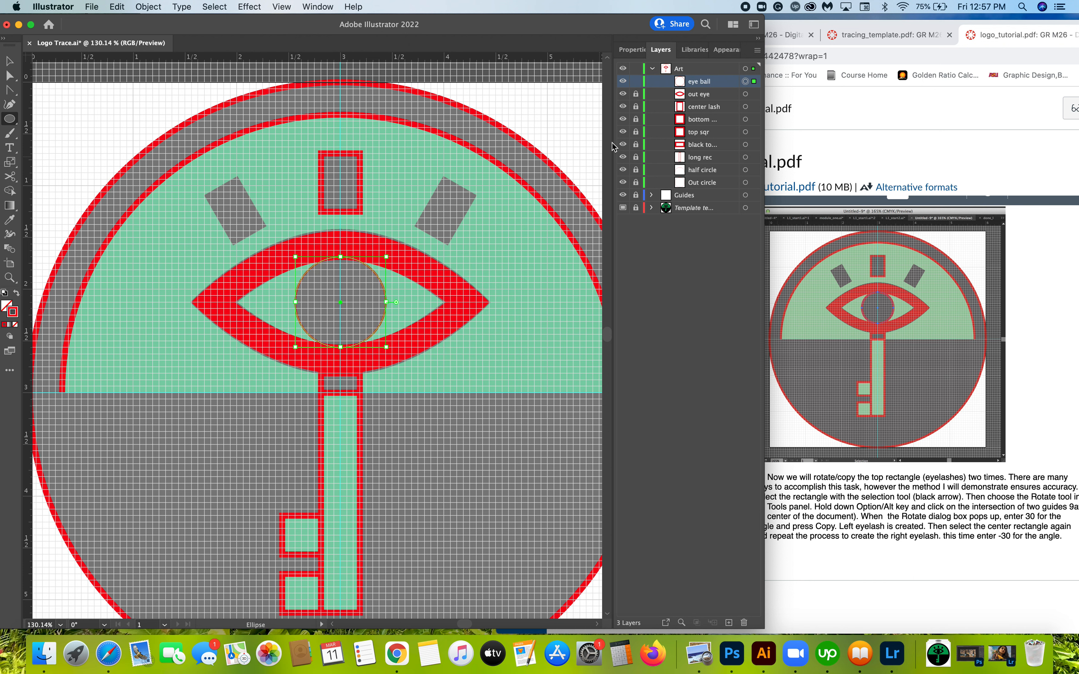
pyautogui.click(636, 81)
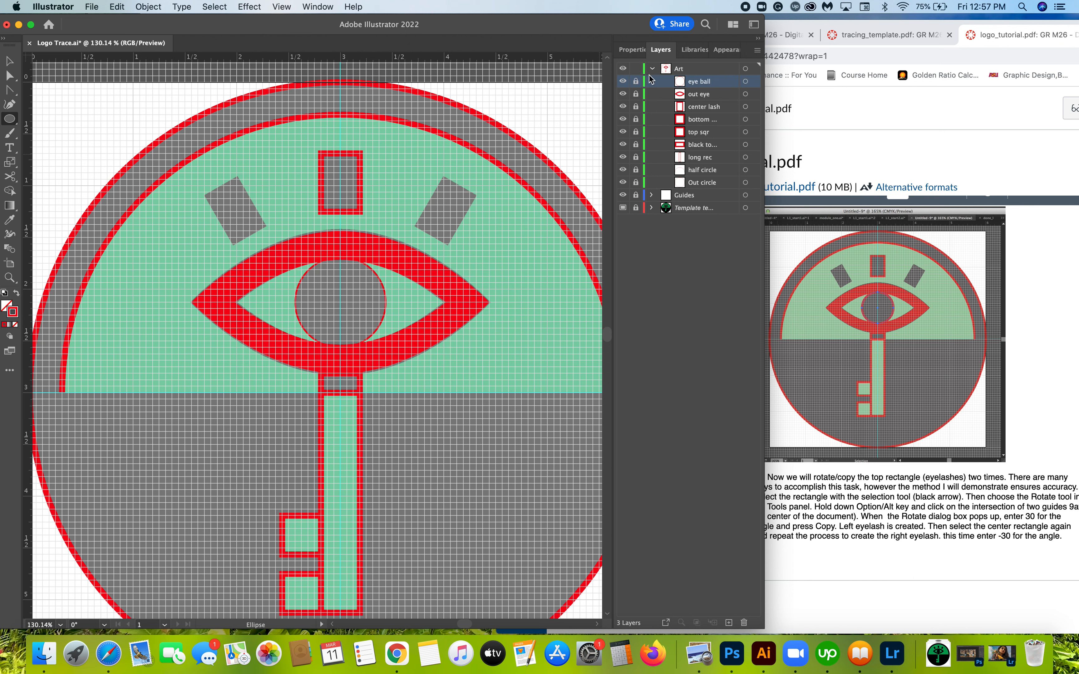
# Step: Unlock the center lash in the Art layer and select its artwork
pyautogui.click(680, 70)
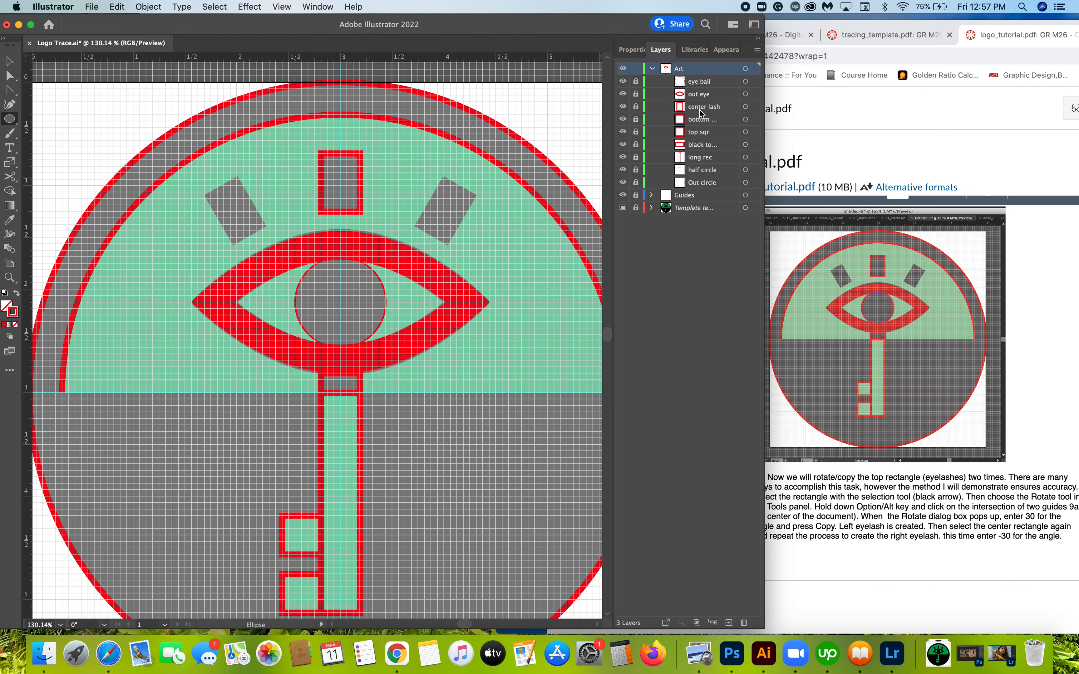
pyautogui.click(635, 108)
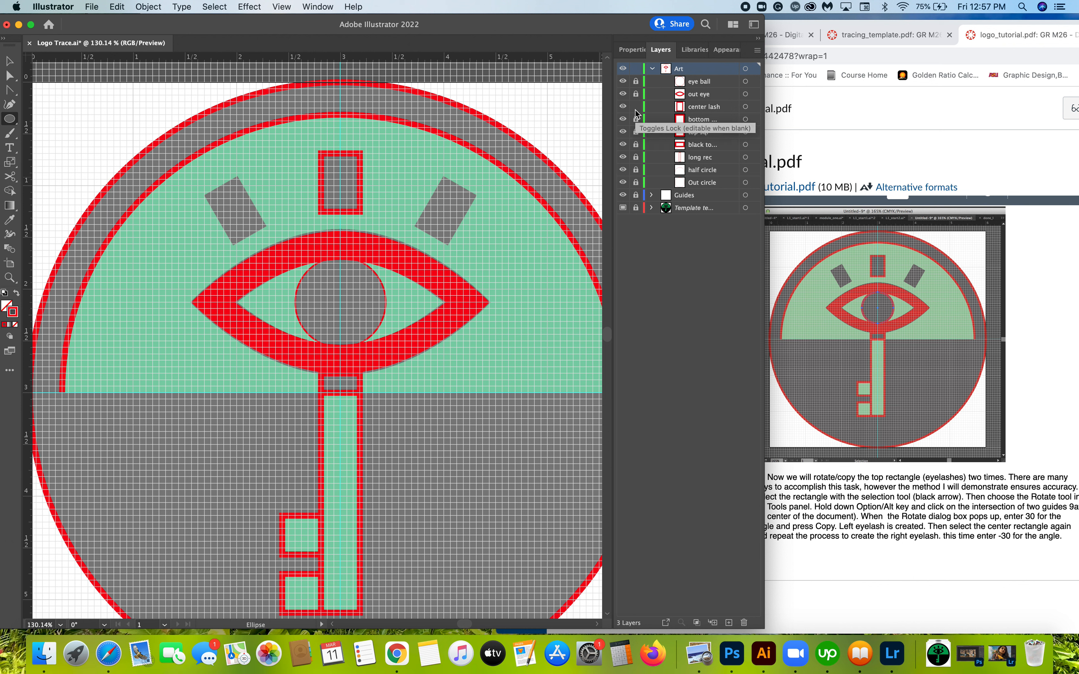
pyautogui.click(753, 109)
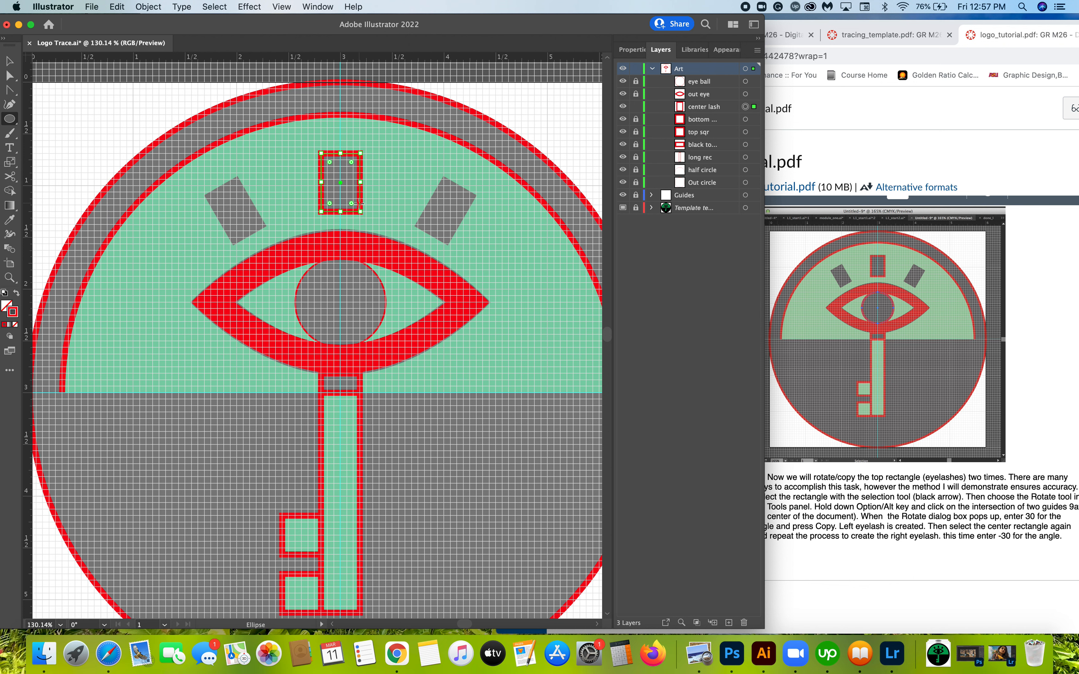
# Step: Switch to the browser, shift its window to uncover the full text of instruction 12, and reread it
pyautogui.click(910, 490)
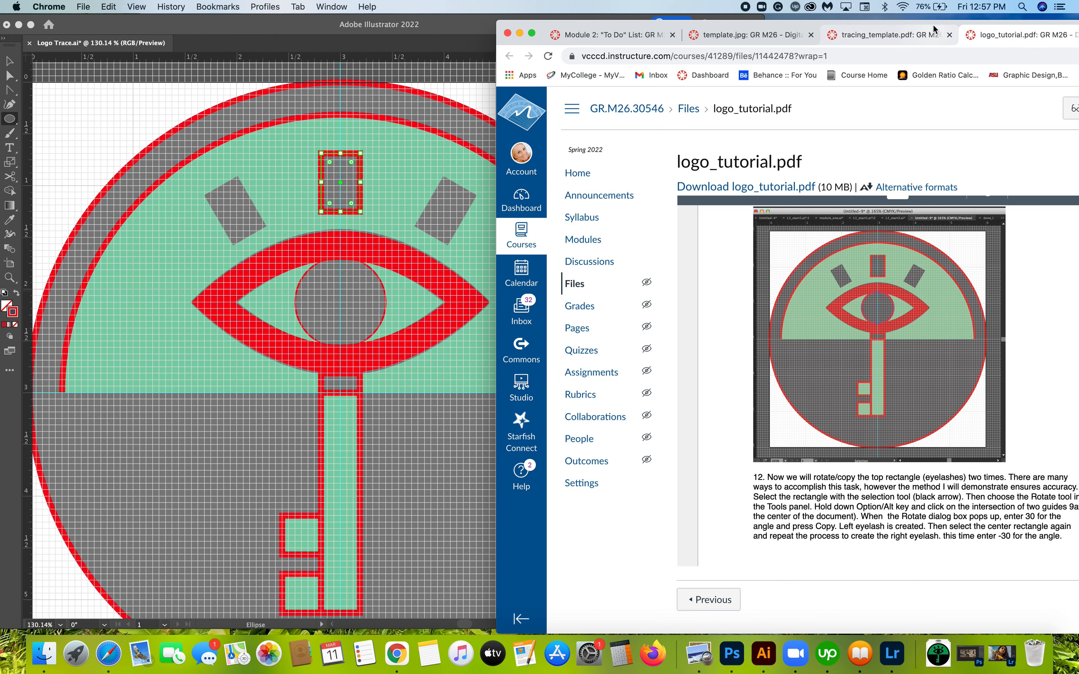
pyautogui.moveTo(935, 28); pyautogui.dragTo(923, 28)
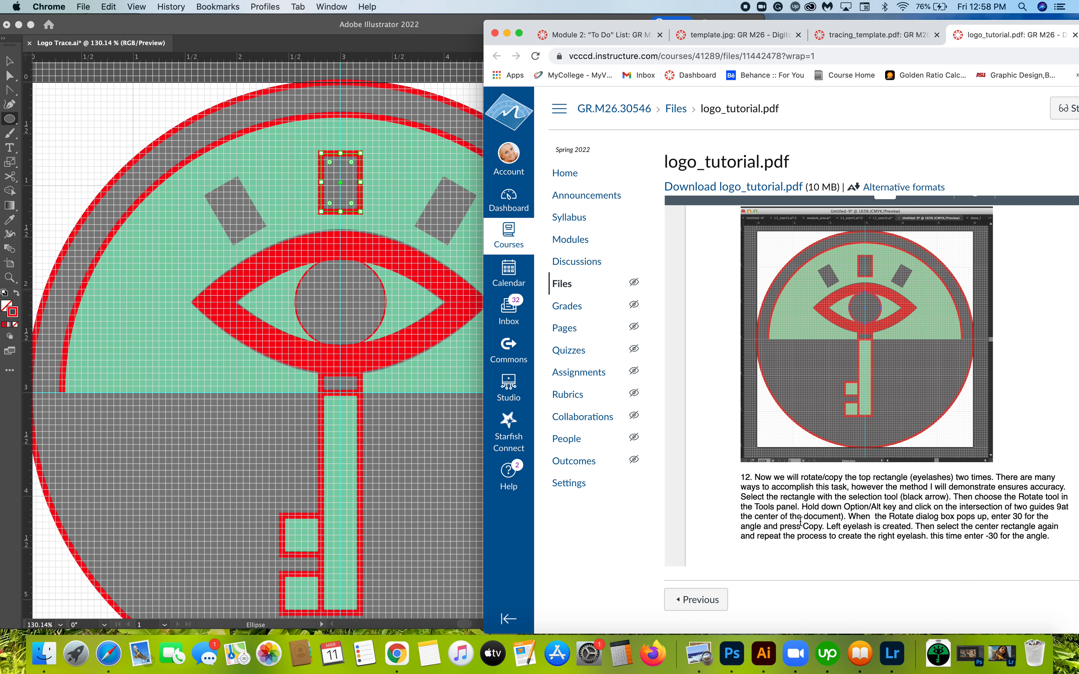
# Step: Return to Illustrator, create a copy of the center lash rotated 30°, and place it over the template's left eyelash
pyautogui.click(297, 25)
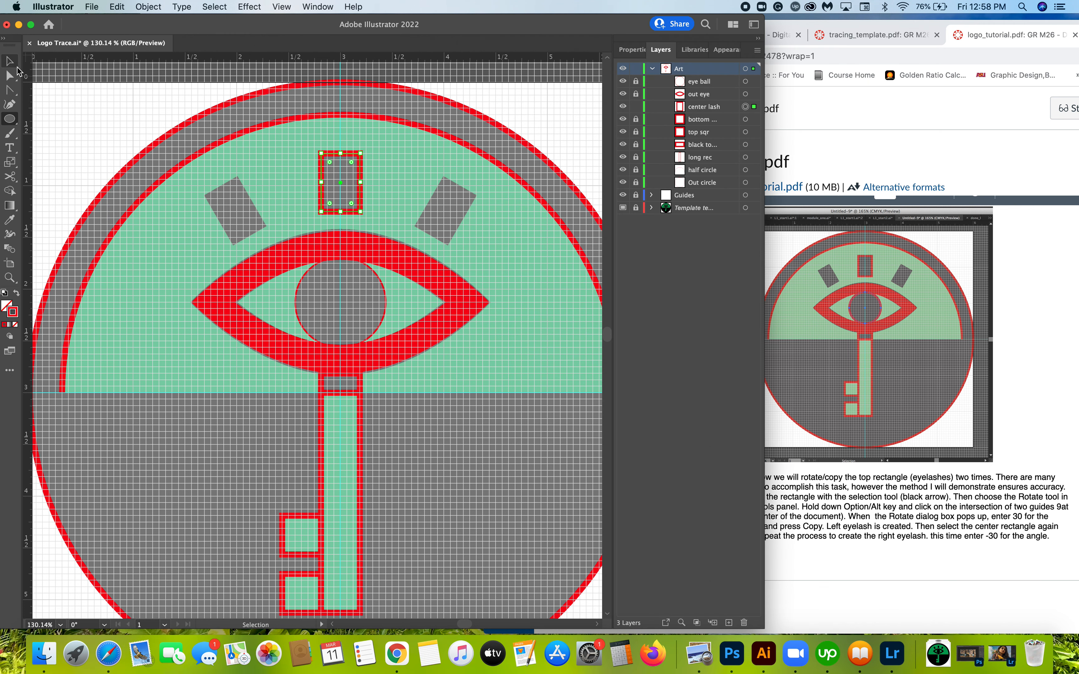
pyautogui.click(10, 61)
pyautogui.click(151, 9)
pyautogui.moveTo(153, 23)
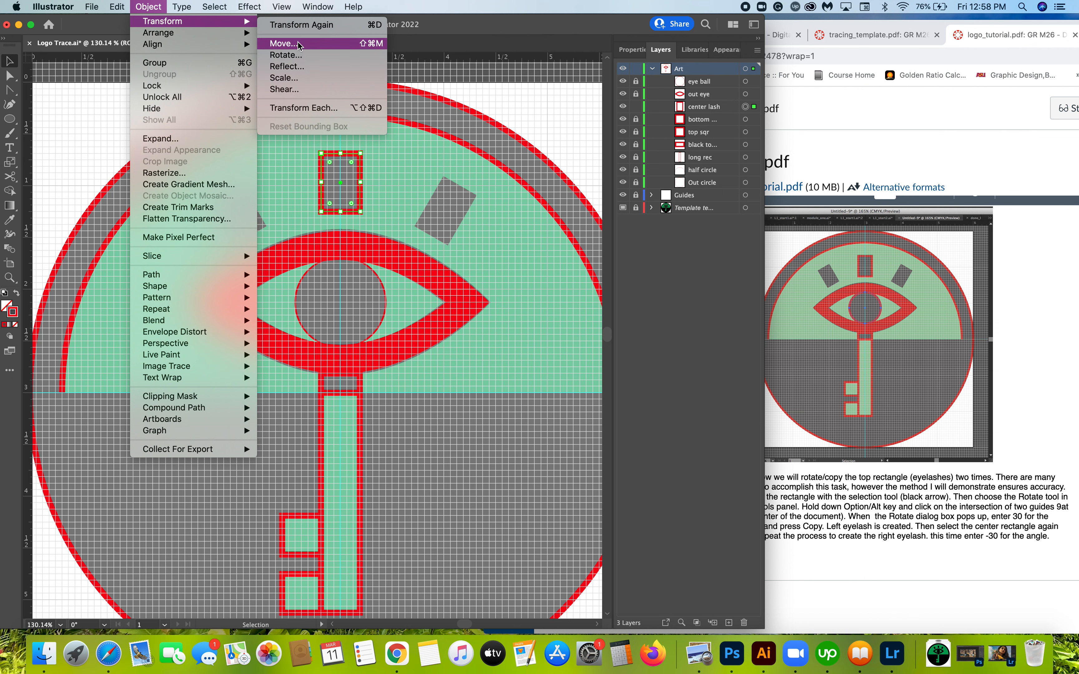
pyautogui.click(292, 58)
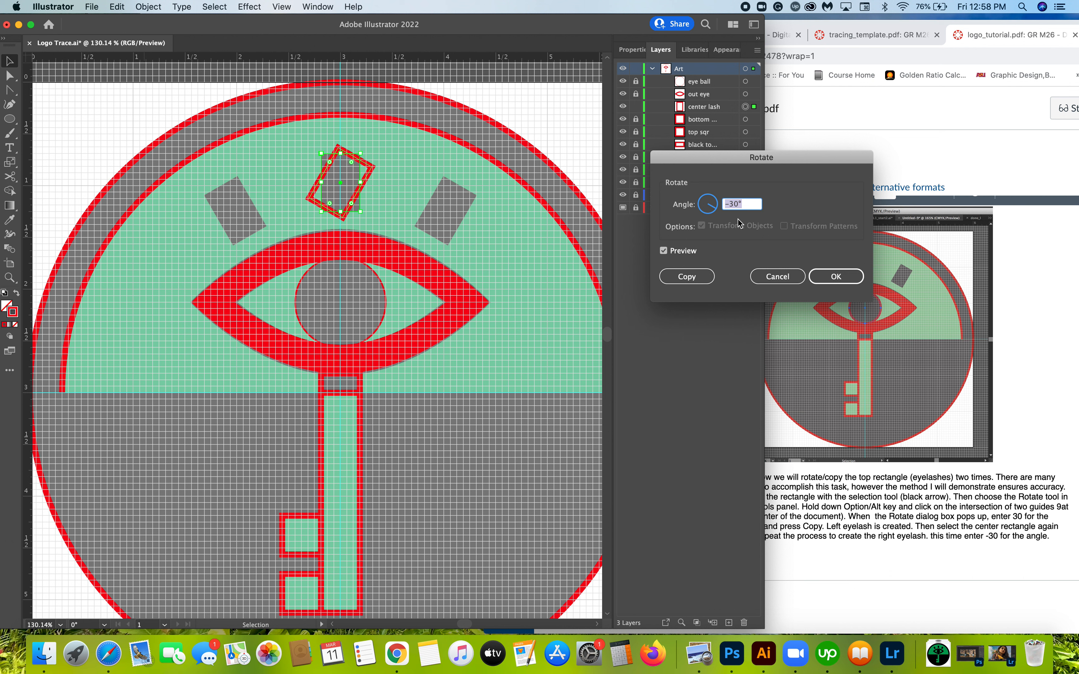
pyautogui.write('30')
pyautogui.click(687, 276)
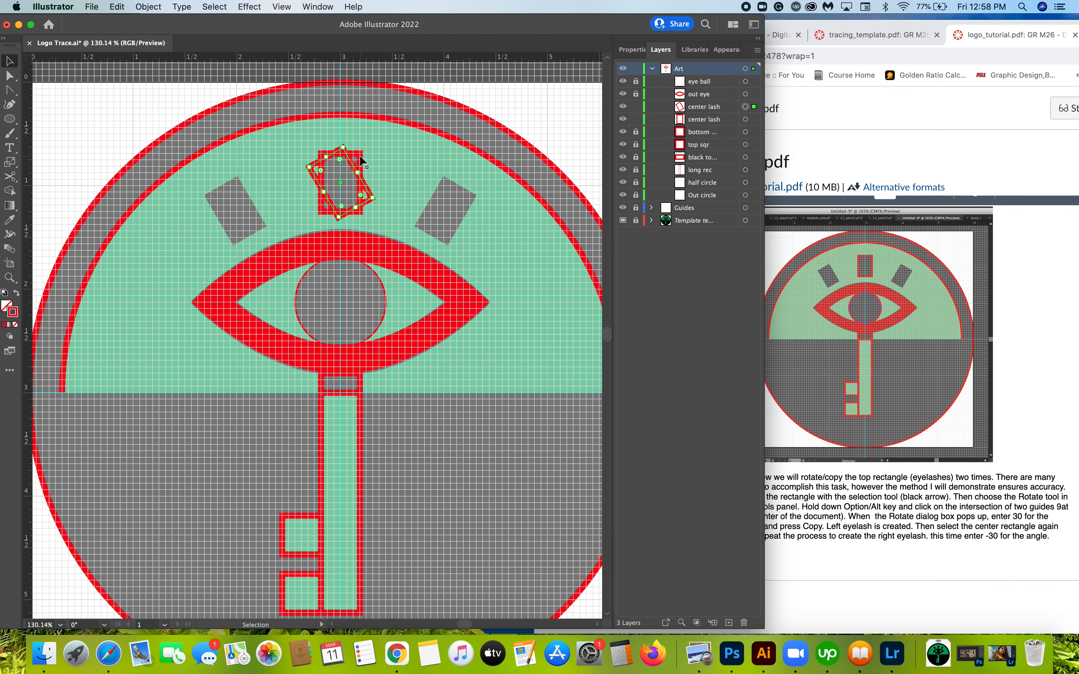
pyautogui.moveTo(339, 180); pyautogui.dragTo(233, 212)
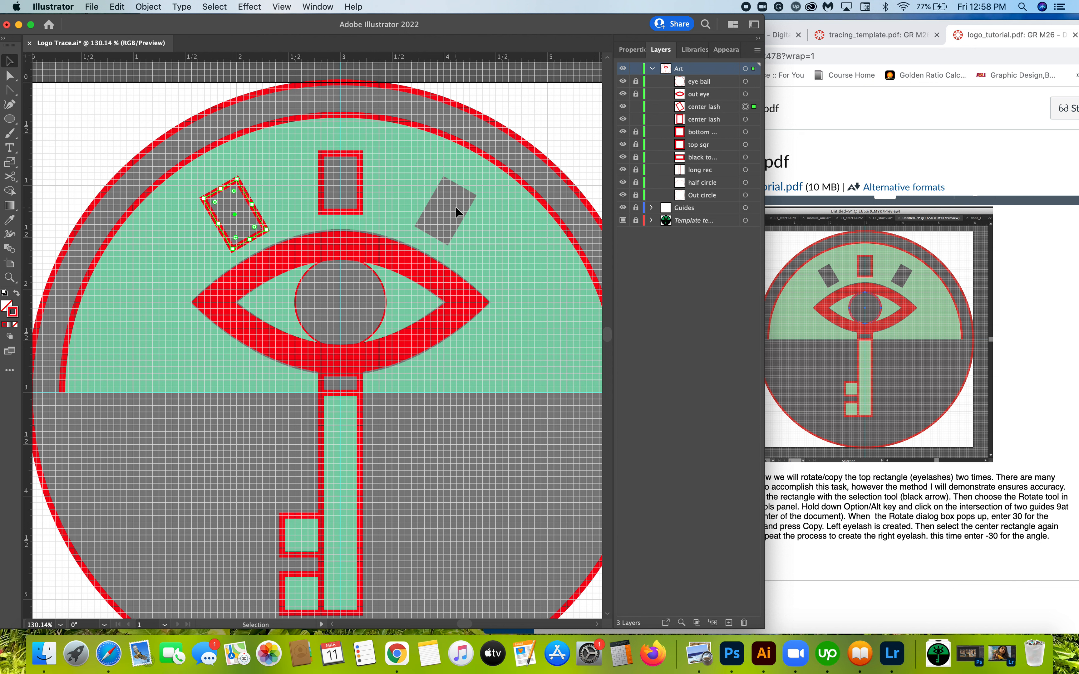
# Step: Select the original center lash and create a copy of it rotated -30° for the right eyelash
pyautogui.click(361, 194)
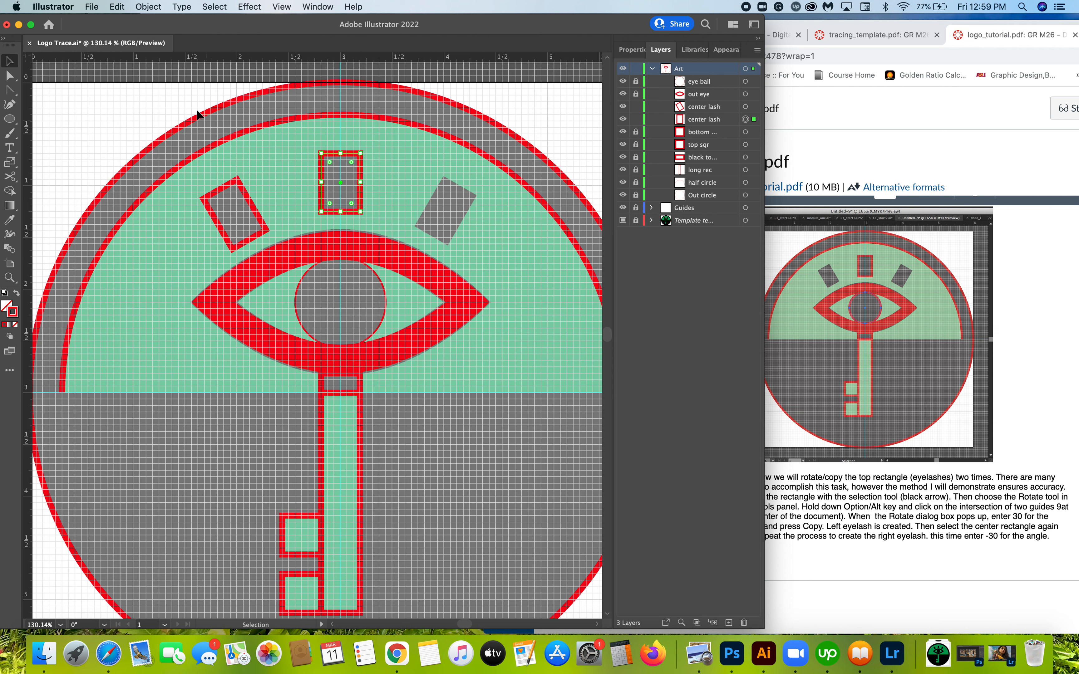
pyautogui.click(141, 7)
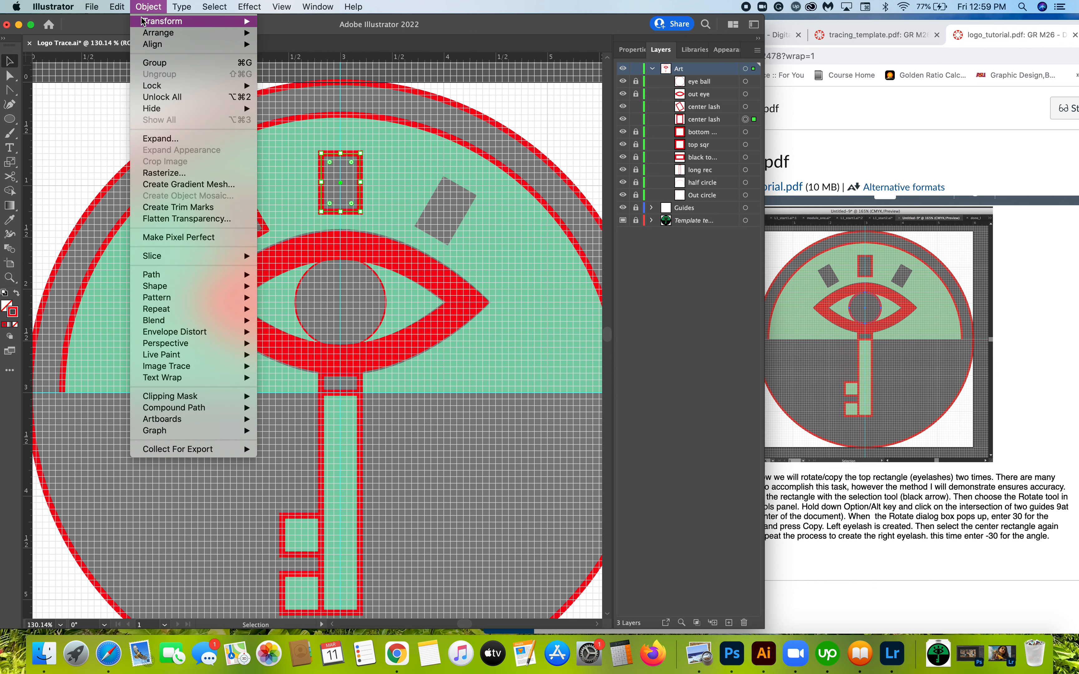
pyautogui.moveTo(149, 21)
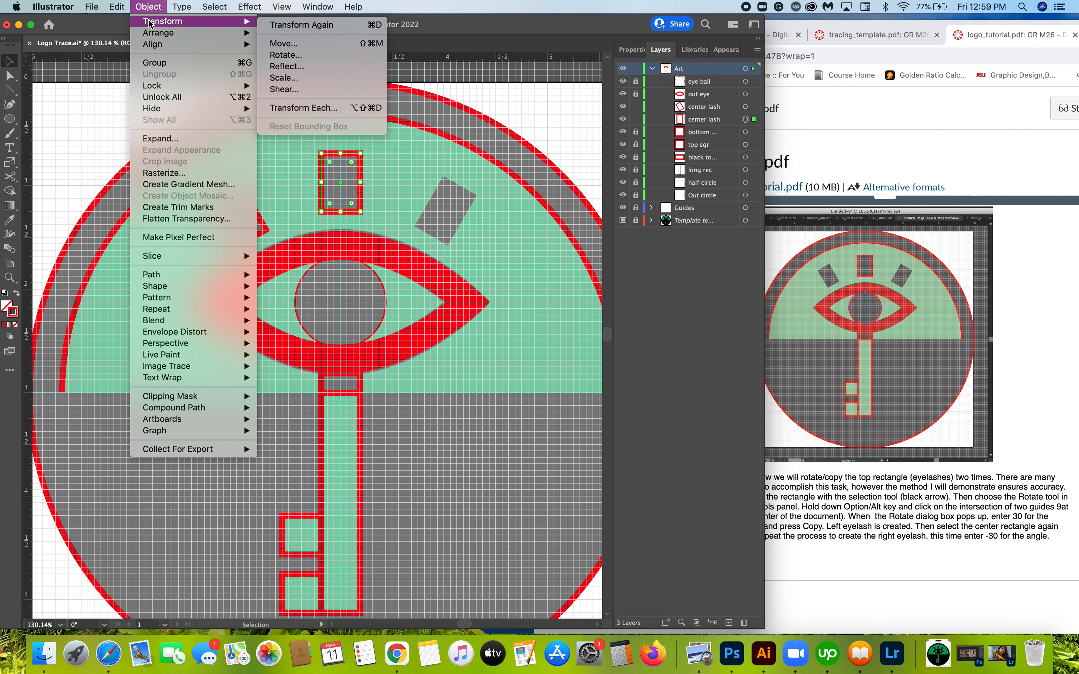
pyautogui.click(308, 57)
pyautogui.click(724, 204)
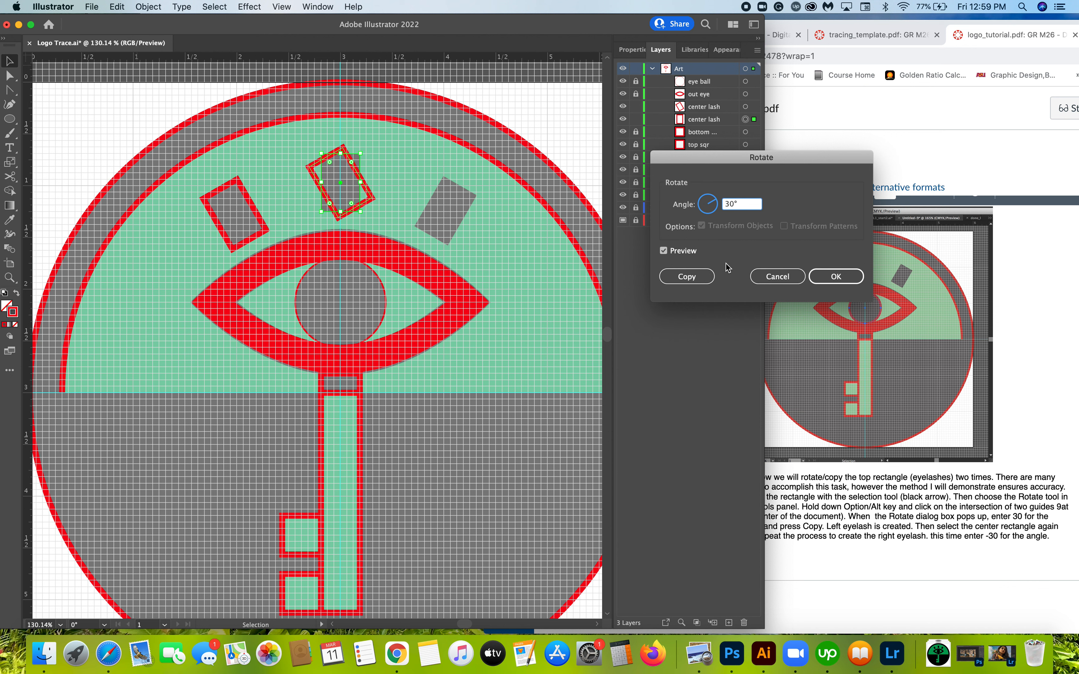
pyautogui.write('-')
pyautogui.click(663, 252)
pyautogui.click(664, 252)
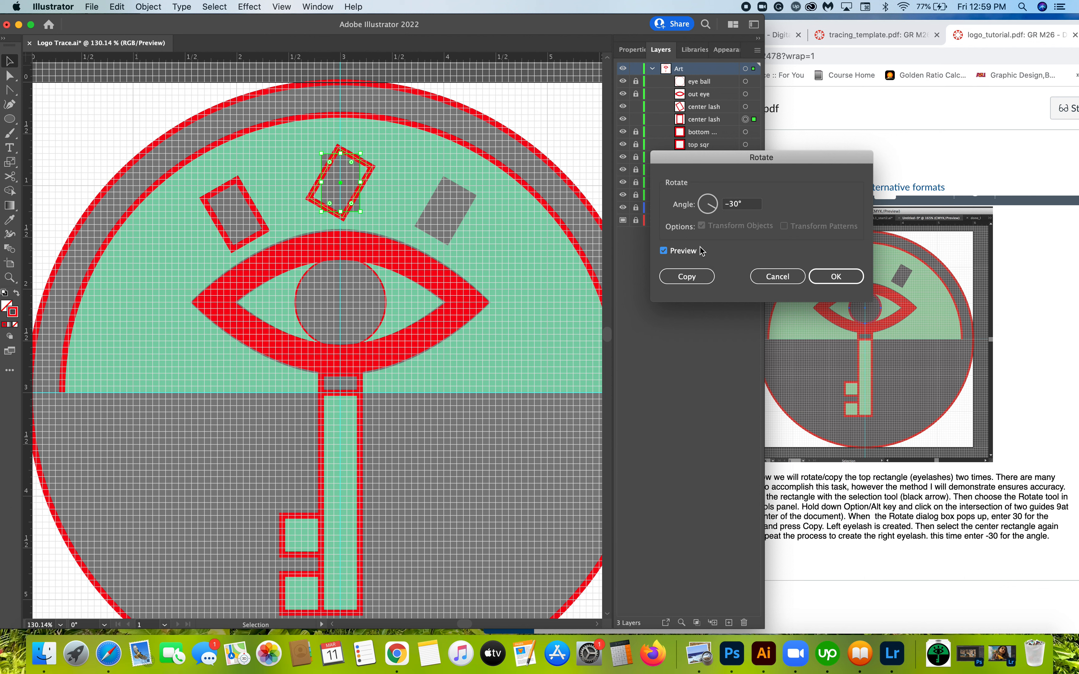
pyautogui.click(698, 279)
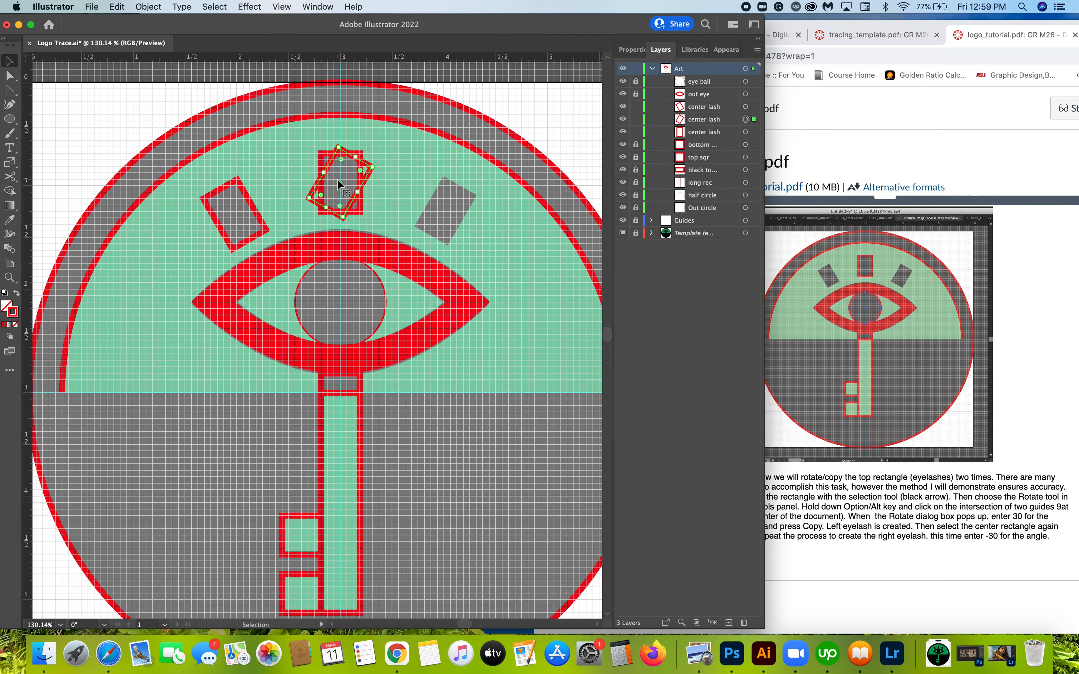
# Step: Place the -30° lash copy over the template's right eyelash and save the document
pyautogui.moveTo(339, 183); pyautogui.dragTo(445, 209)
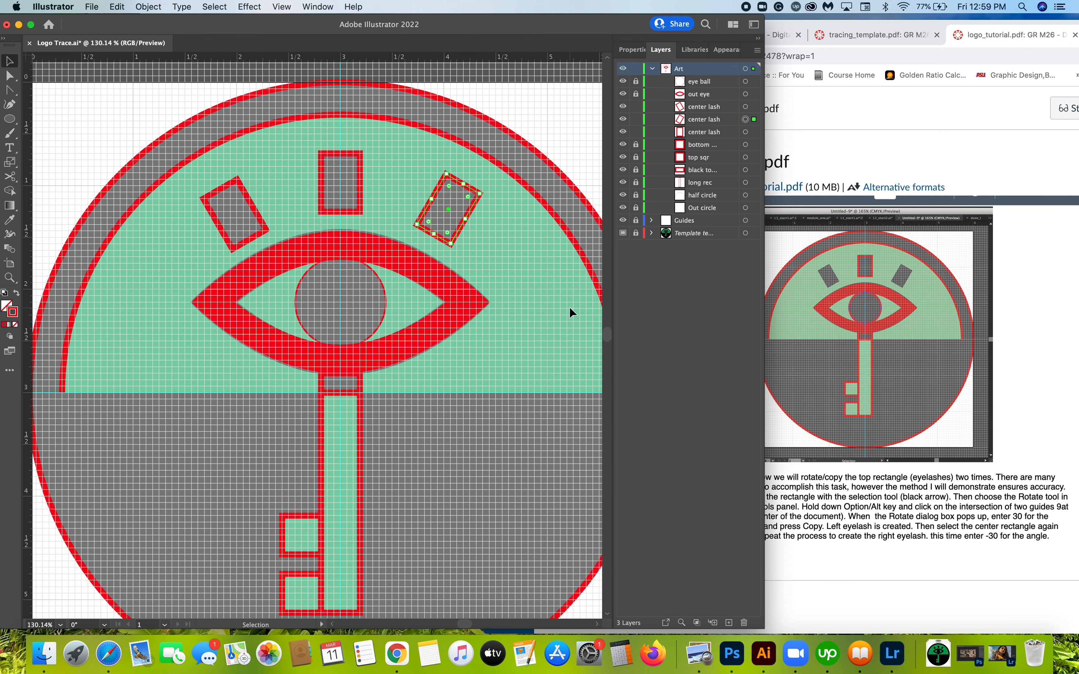
pyautogui.click(847, 394)
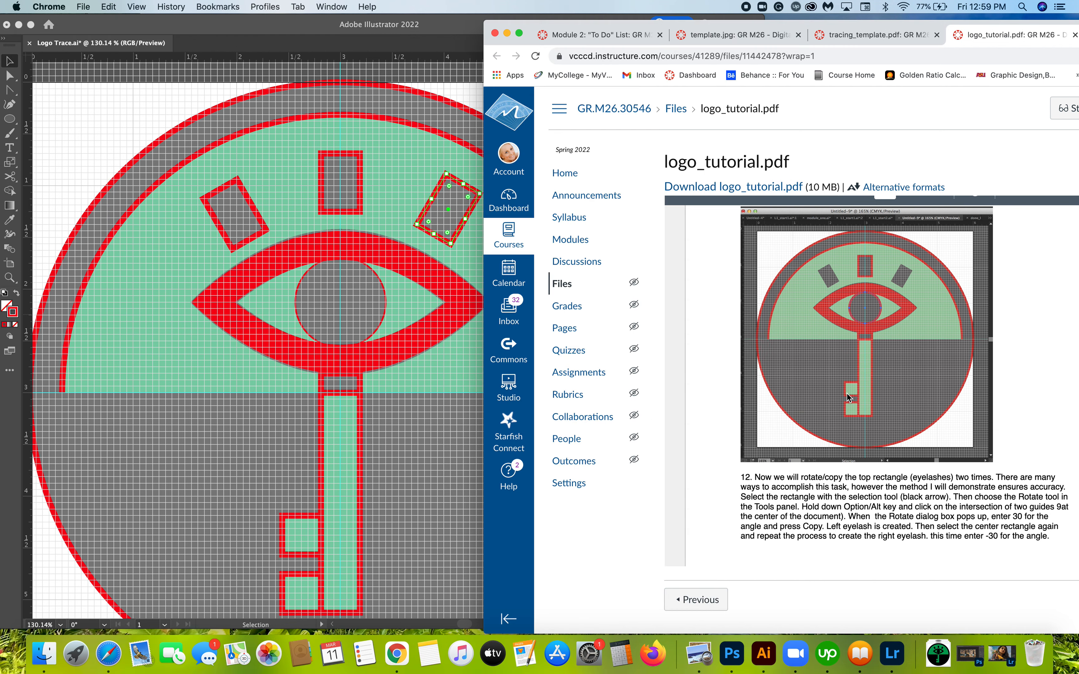
pyautogui.click(80, 26)
pyautogui.click(91, 7)
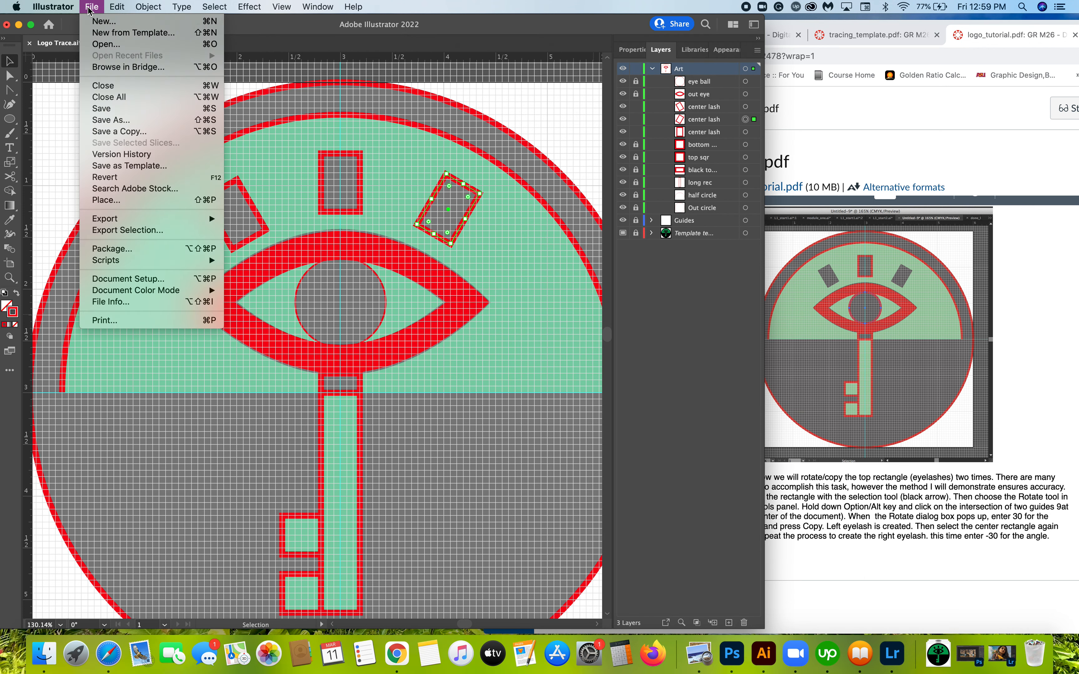
pyautogui.click(104, 109)
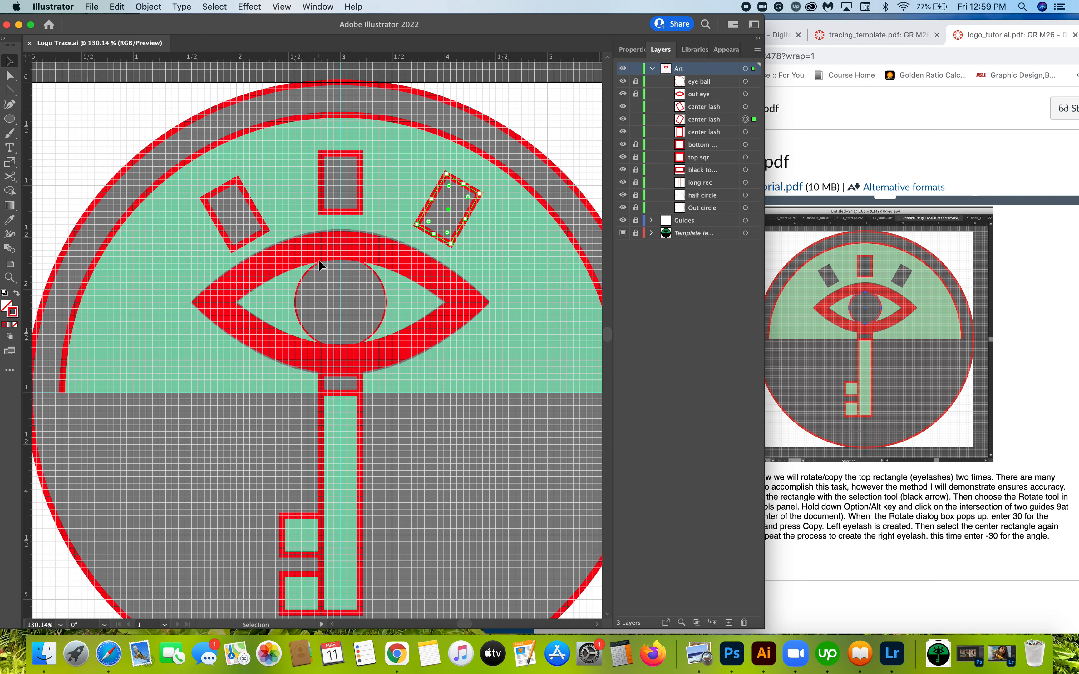
# Step: Move the left eyelash slightly upward to line it up with the right eyelash, and save the document
pyautogui.scroll(5, 318, 259)
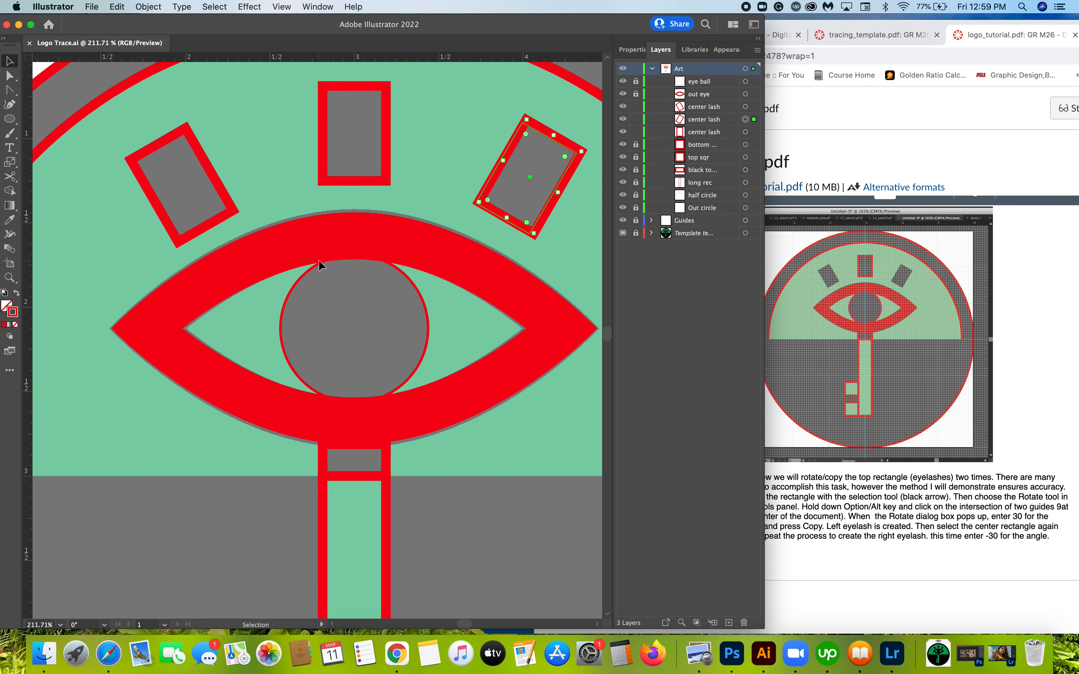
pyautogui.press('super+apostrophe')
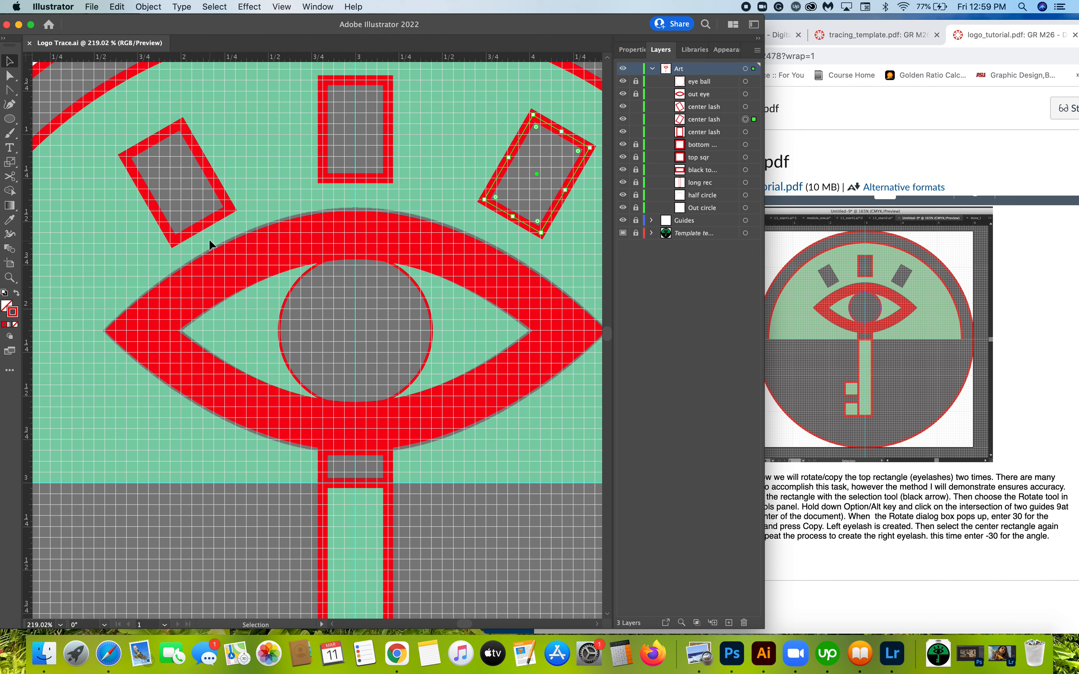
pyautogui.click(220, 191)
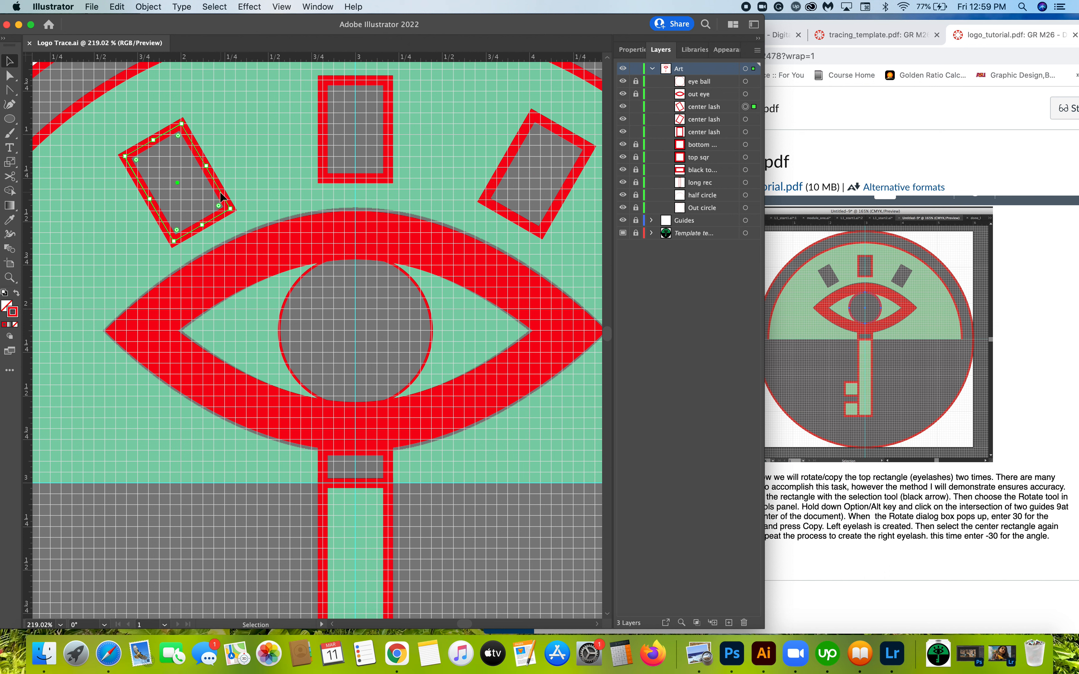
pyautogui.moveTo(220, 192)
pyautogui.mouseDown()
pyautogui.moveTo(211, 179)
pyautogui.moveTo(225, 183)
pyautogui.mouseUp()
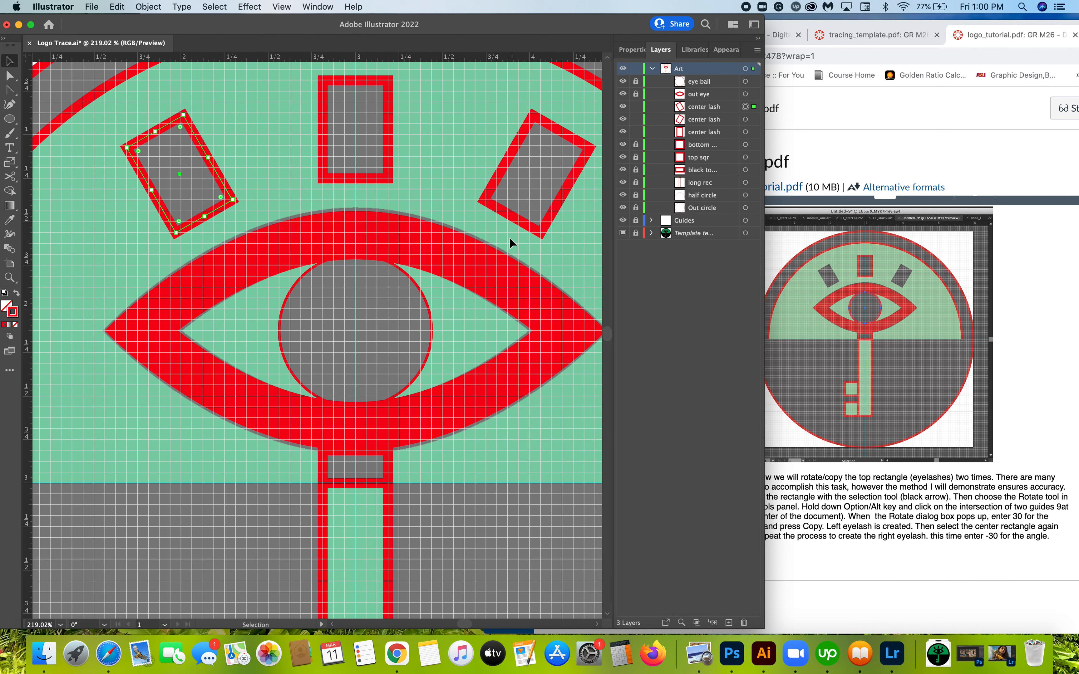
pyautogui.scroll(-6, 440, 263)
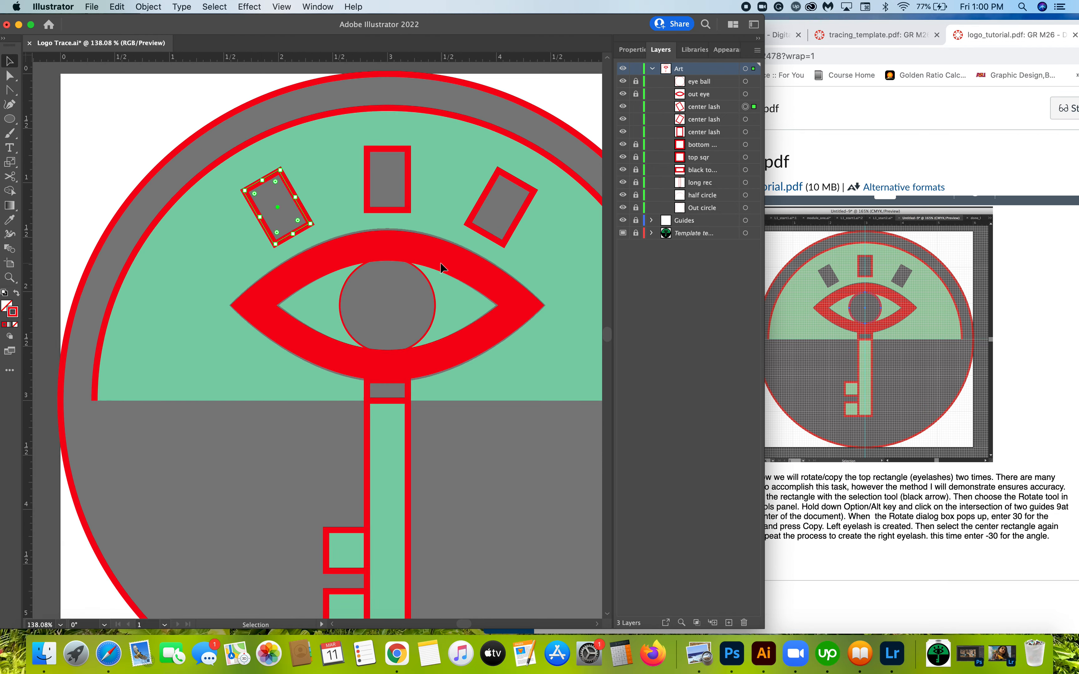
pyautogui.scroll(5, 442, 267)
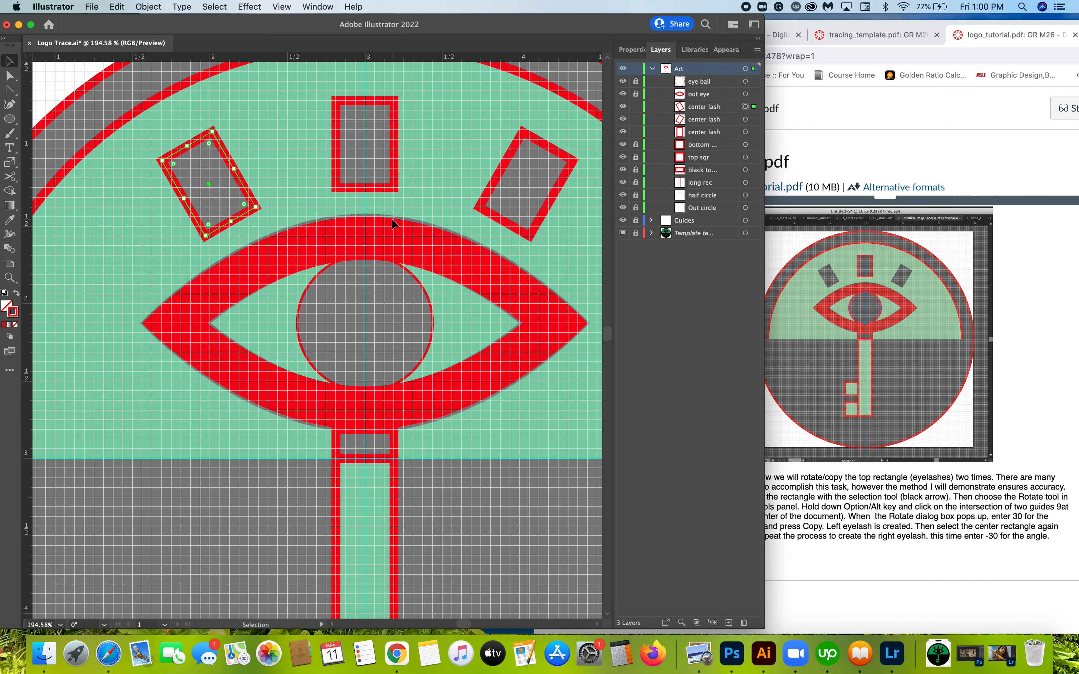
pyautogui.scroll(-5, 392, 223)
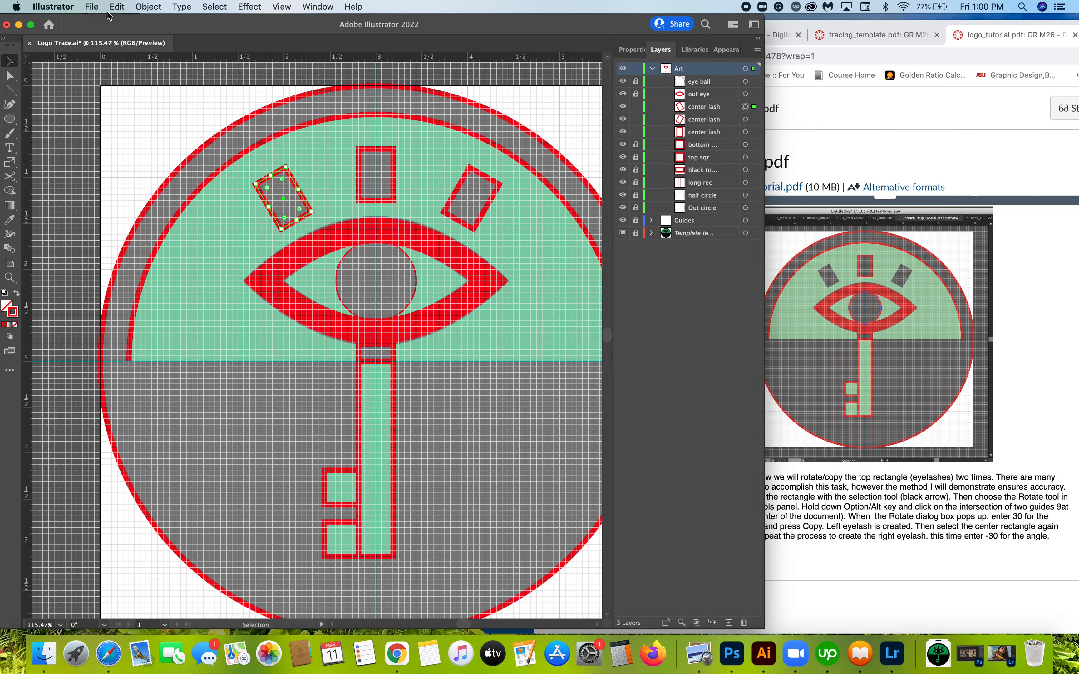
pyautogui.click(92, 7)
pyautogui.click(101, 112)
# Step: Lock all three center lash objects in the Art layer
pyautogui.click(636, 107)
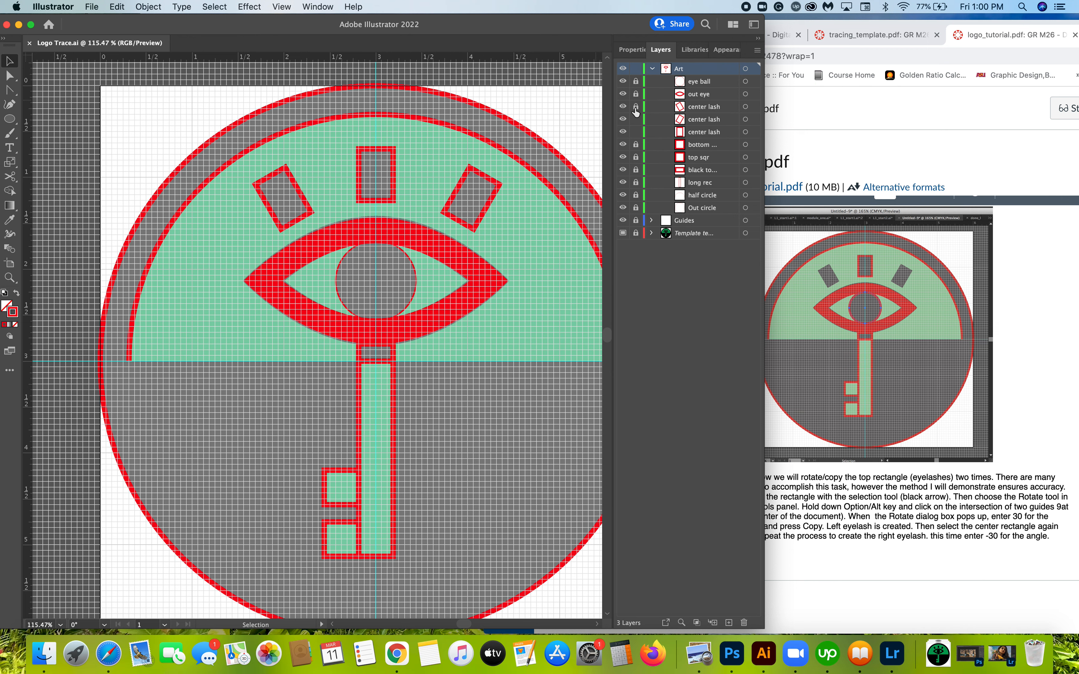
pyautogui.click(636, 118)
pyautogui.click(635, 131)
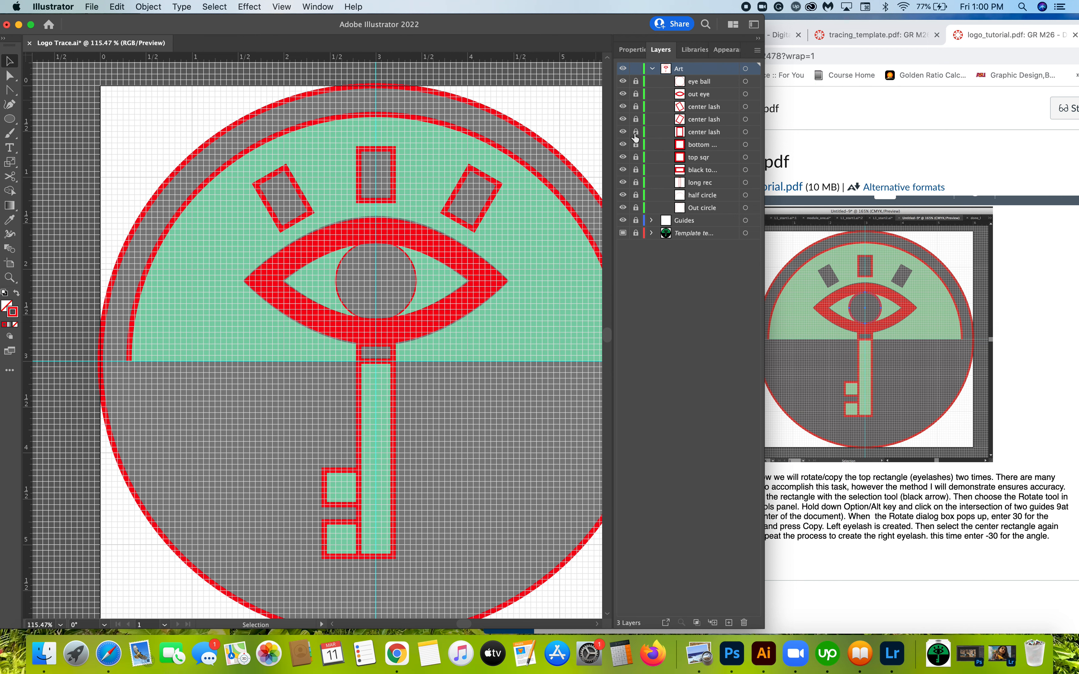
# Step: Switch to the browser and read instruction 13 of logo_tutorial.pdf about applying the fill colors
pyautogui.click(843, 363)
pyautogui.scroll(-7, 834, 401)
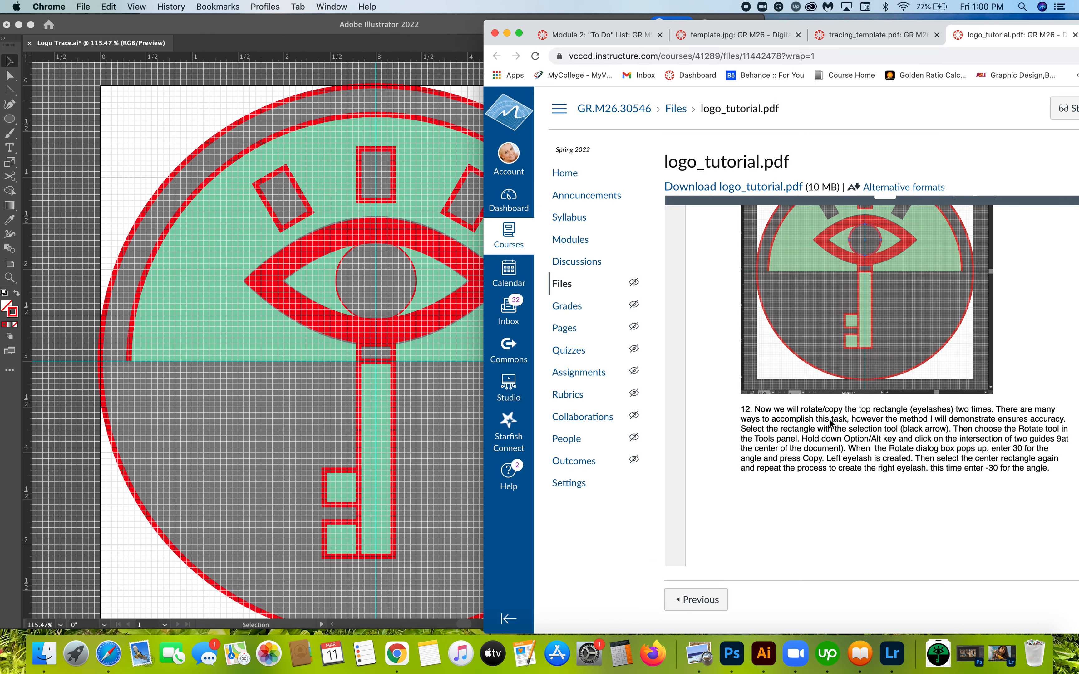
pyautogui.scroll(-7, 829, 423)
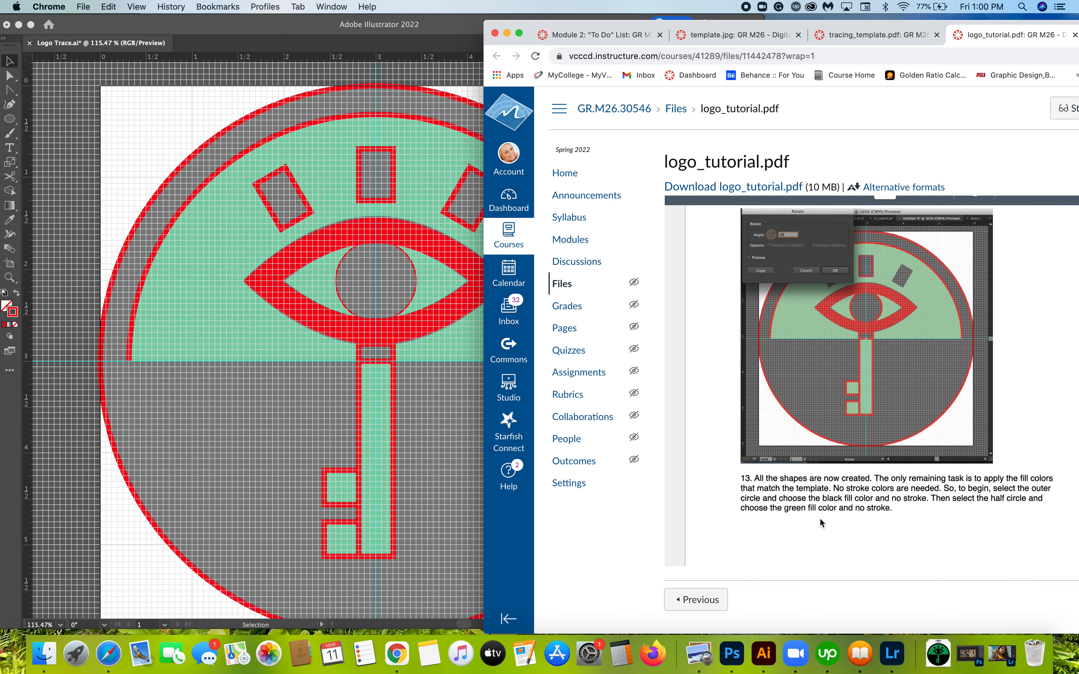
pyautogui.scroll(-5, 821, 519)
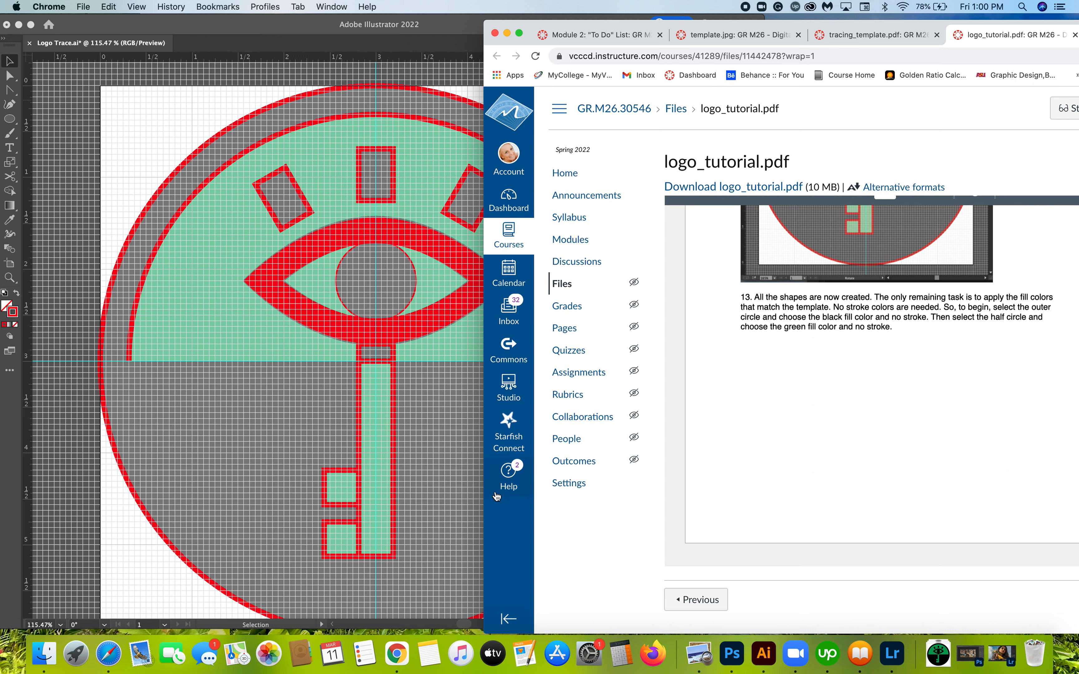
# Step: Return to Illustrator, unlock Out circle in the Art layer and select its artwork
pyautogui.click(472, 504)
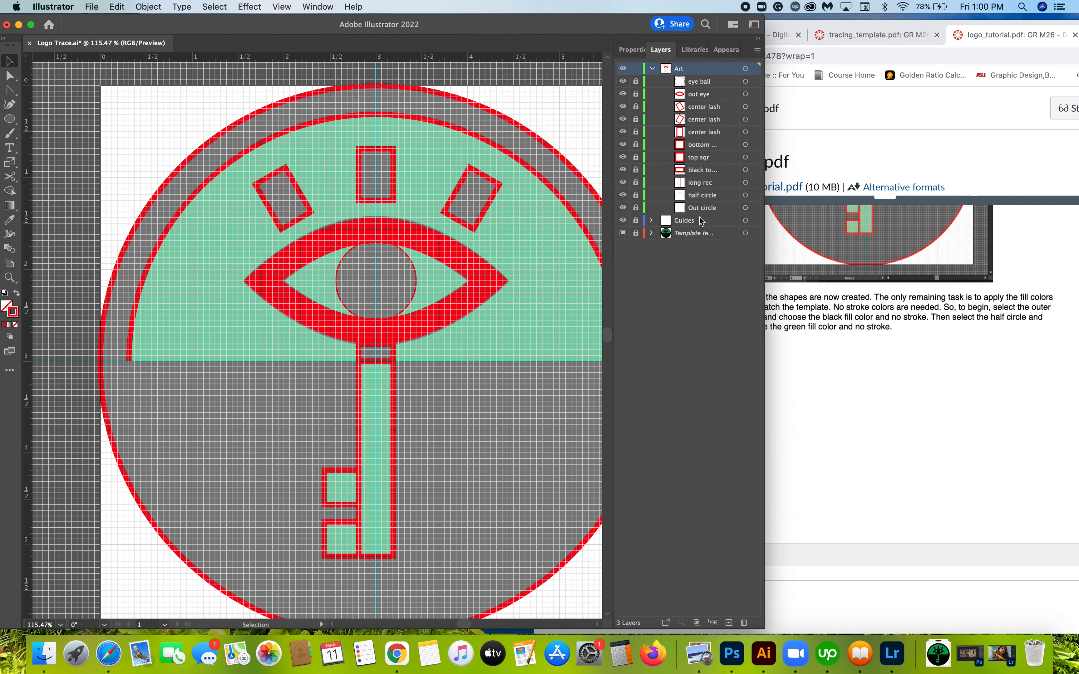
pyautogui.click(635, 209)
pyautogui.click(753, 208)
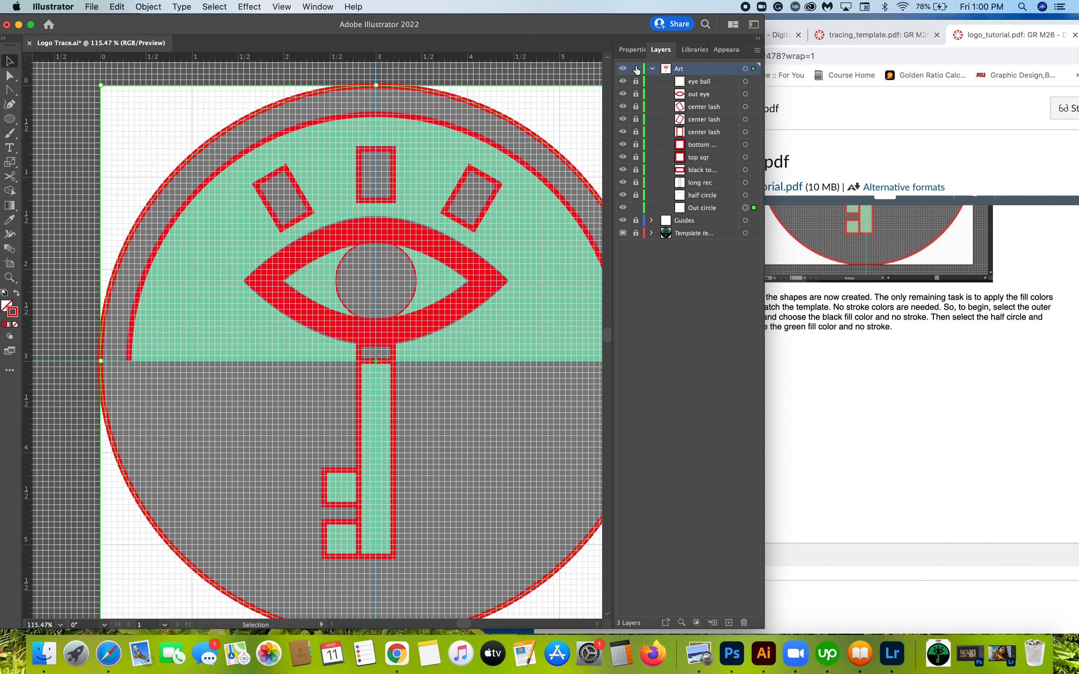
# Step: Set the outer circle's stroke to None and its fill to the Black swatch
pyautogui.click(630, 52)
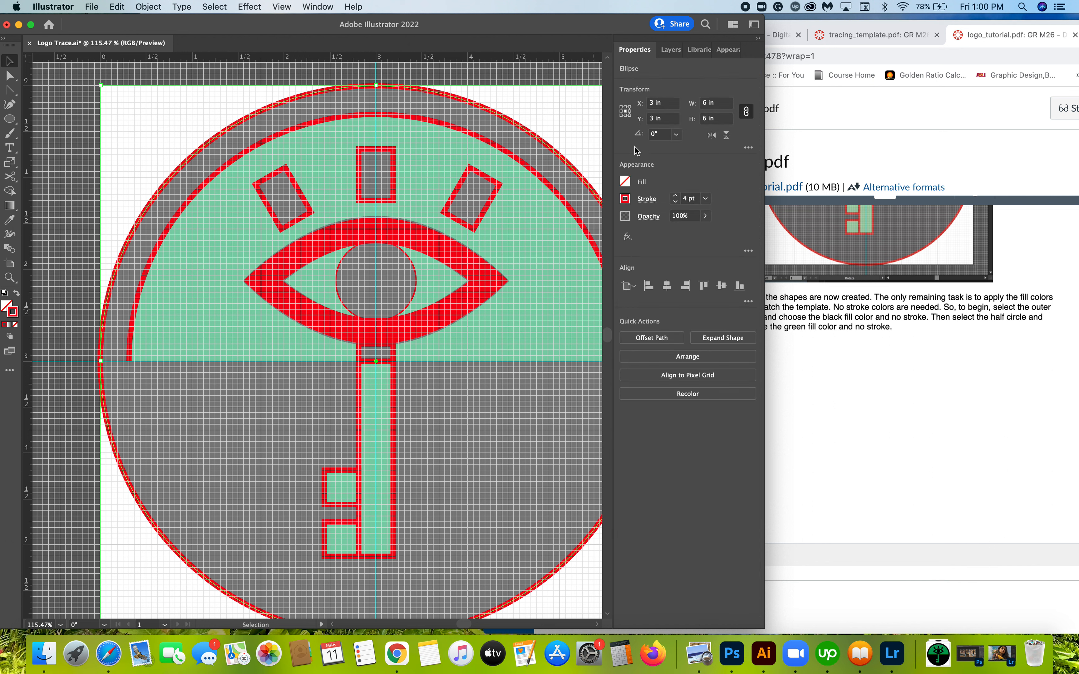
pyautogui.click(625, 199)
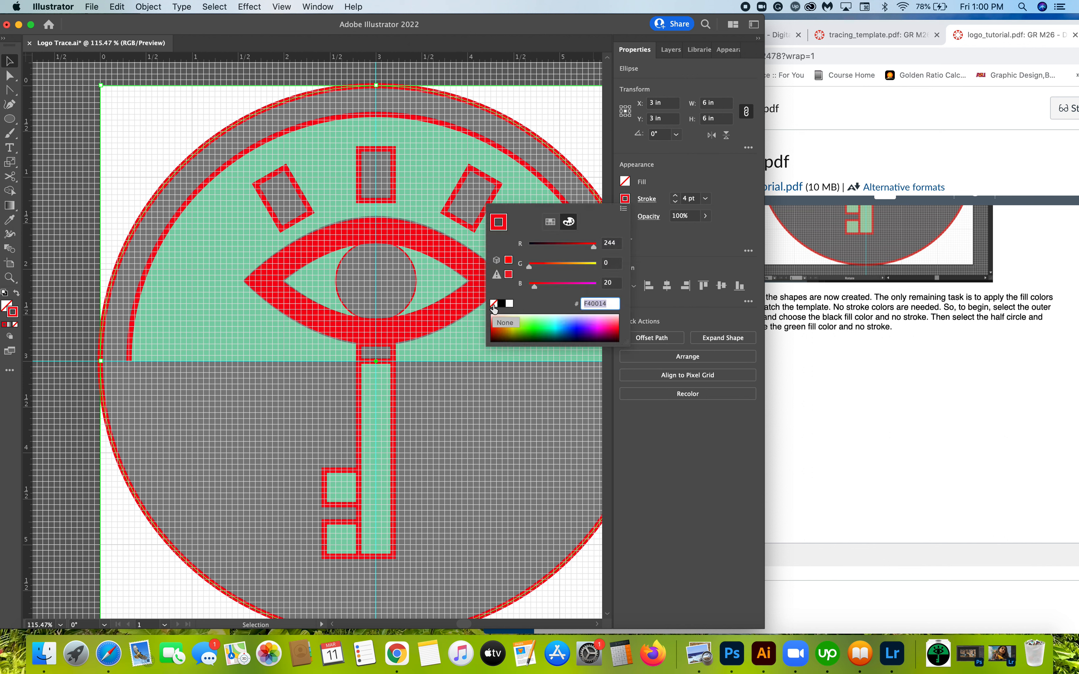
pyautogui.click(493, 304)
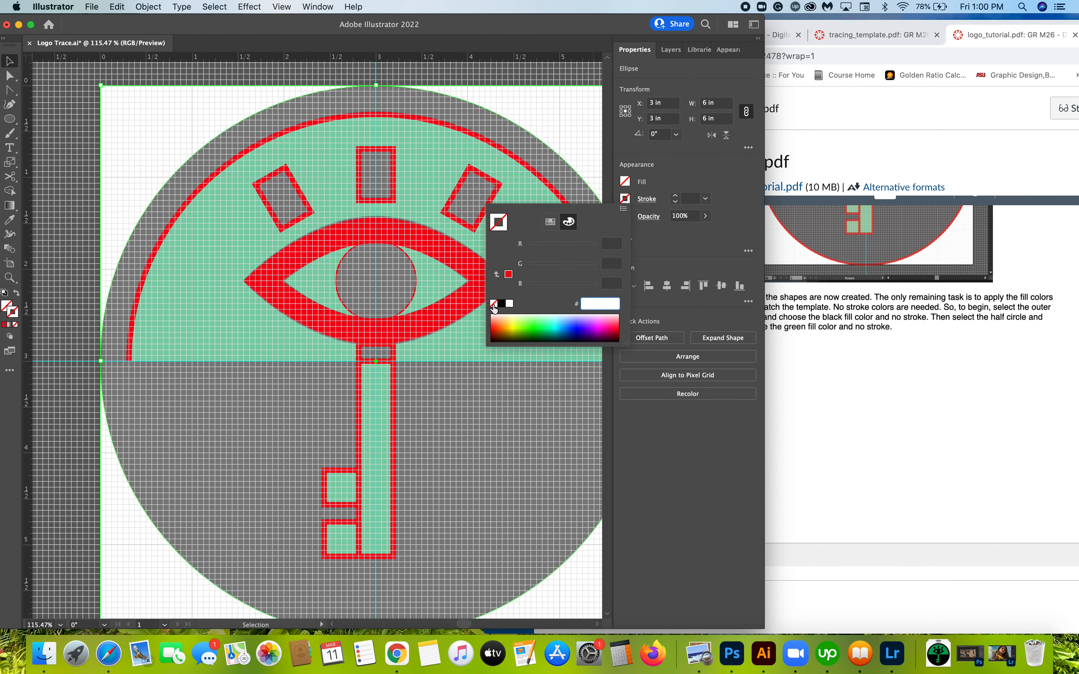
pyautogui.click(626, 183)
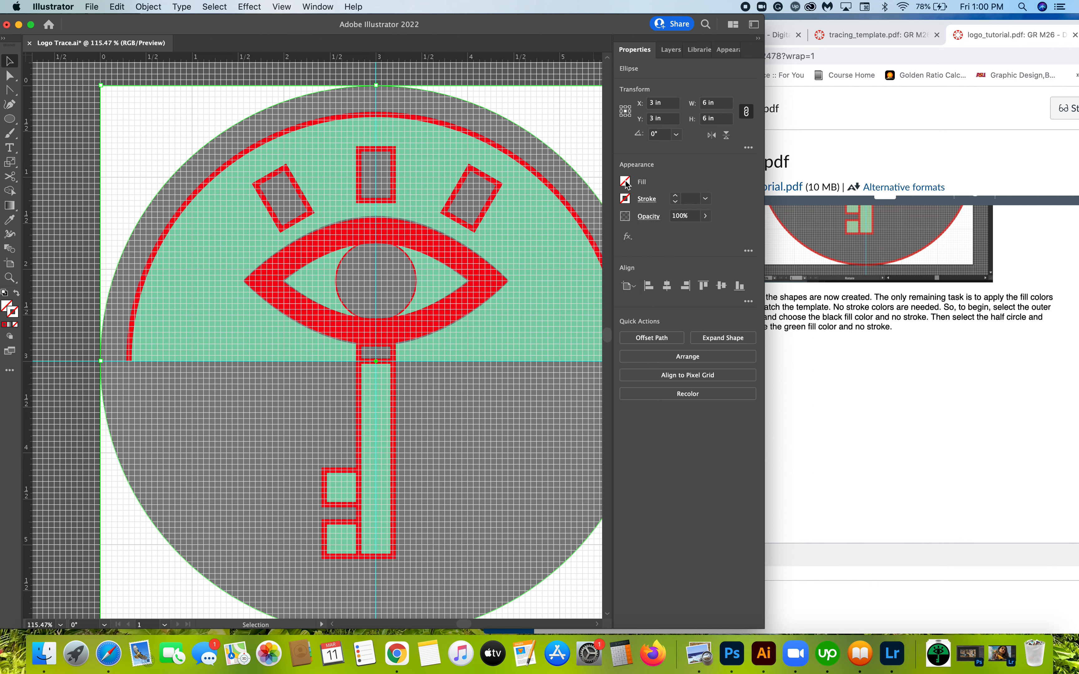
pyautogui.click(626, 182)
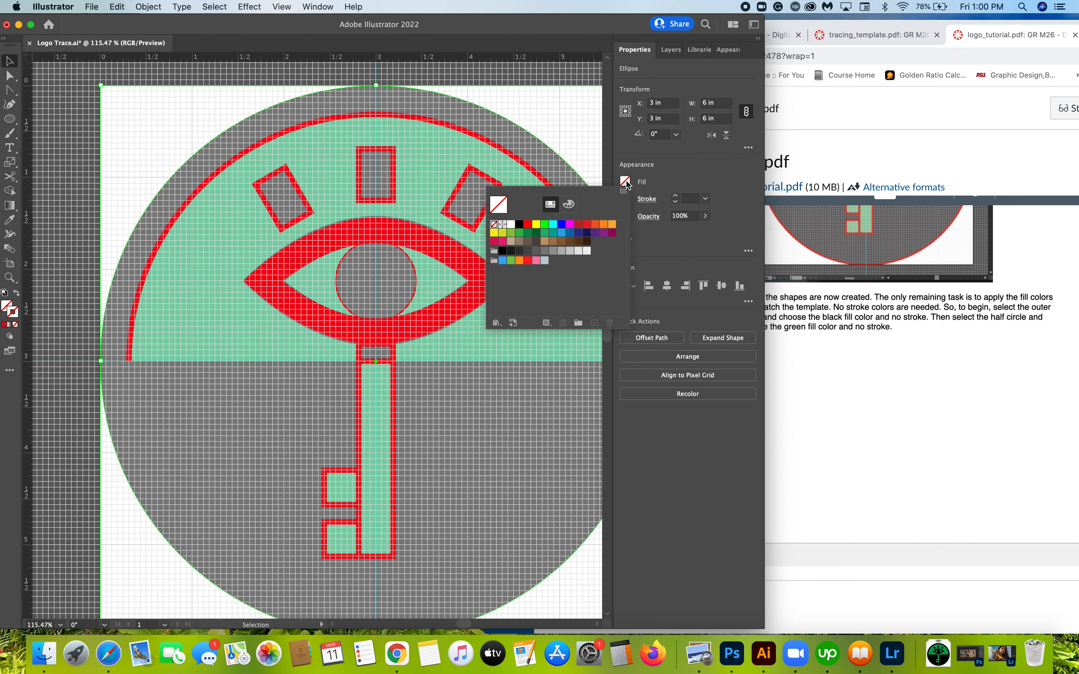
pyautogui.click(519, 228)
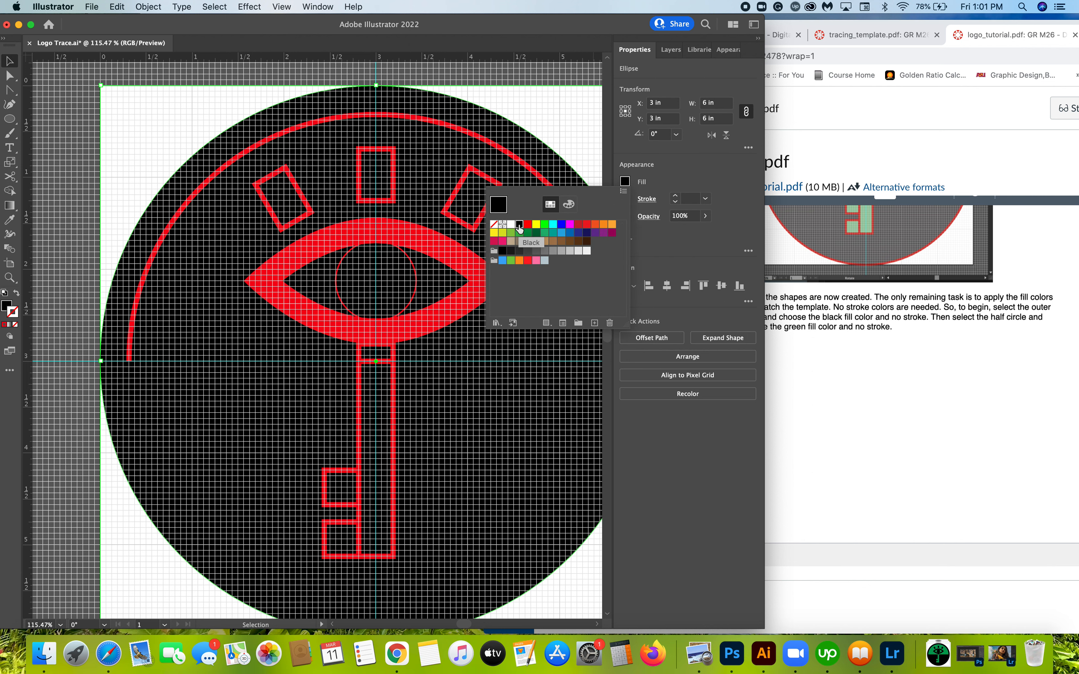
pyautogui.click(691, 174)
# Step: Recheck instruction 13 in the browser, then in Illustrator lock Out circle and unlock and select half circle
pyautogui.click(885, 343)
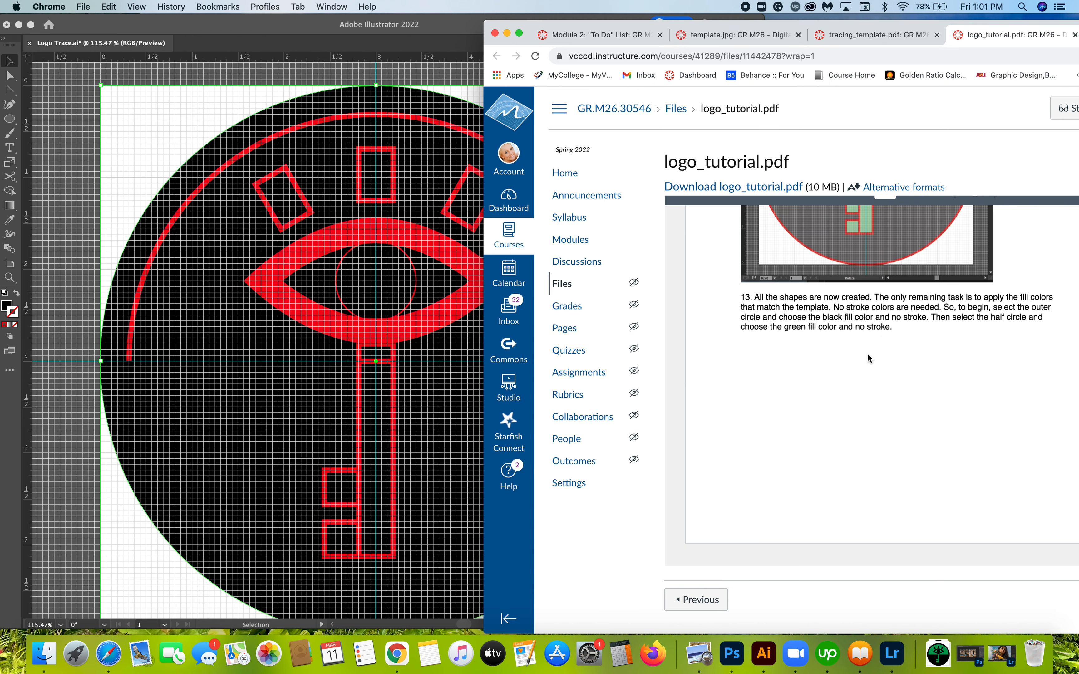
pyautogui.click(449, 22)
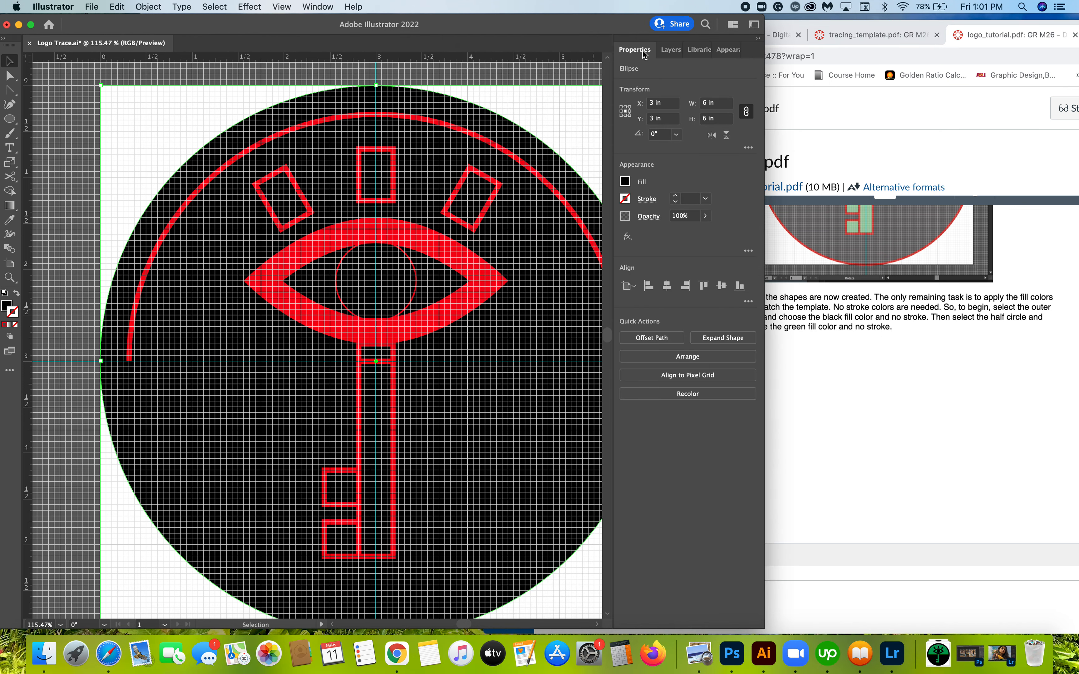
pyautogui.click(668, 52)
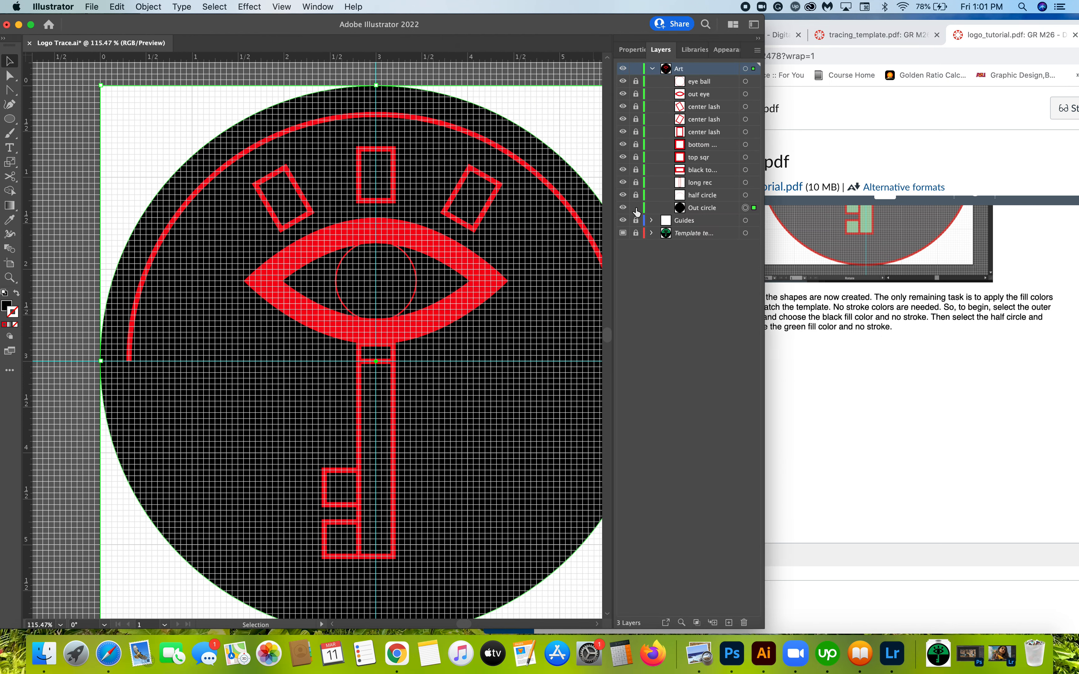
pyautogui.click(636, 208)
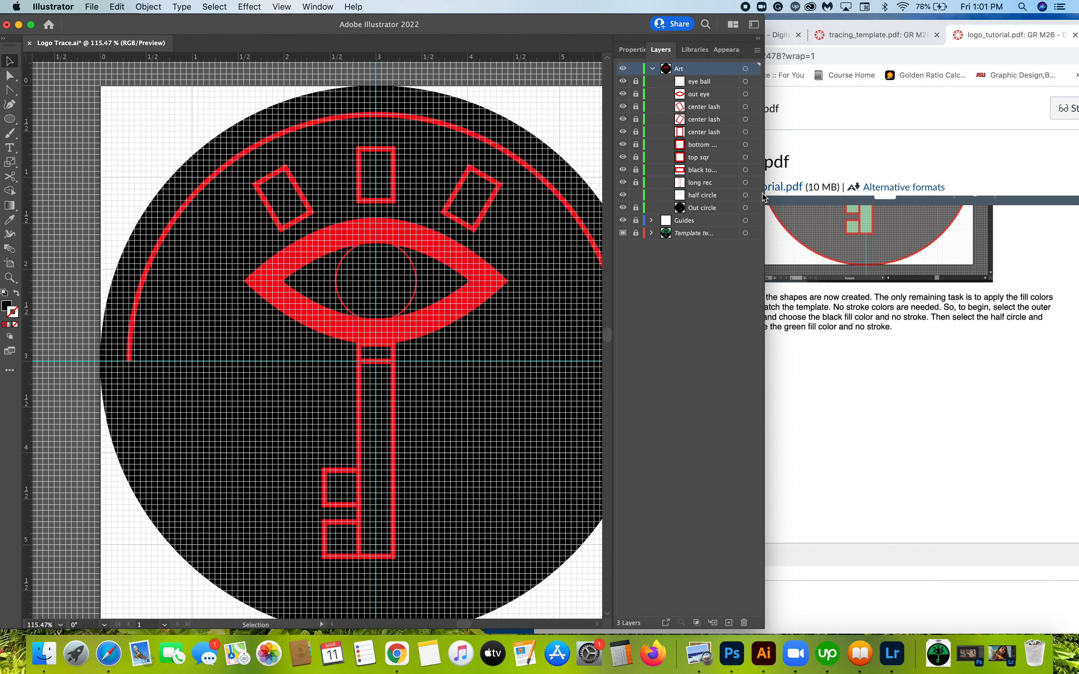
pyautogui.click(753, 195)
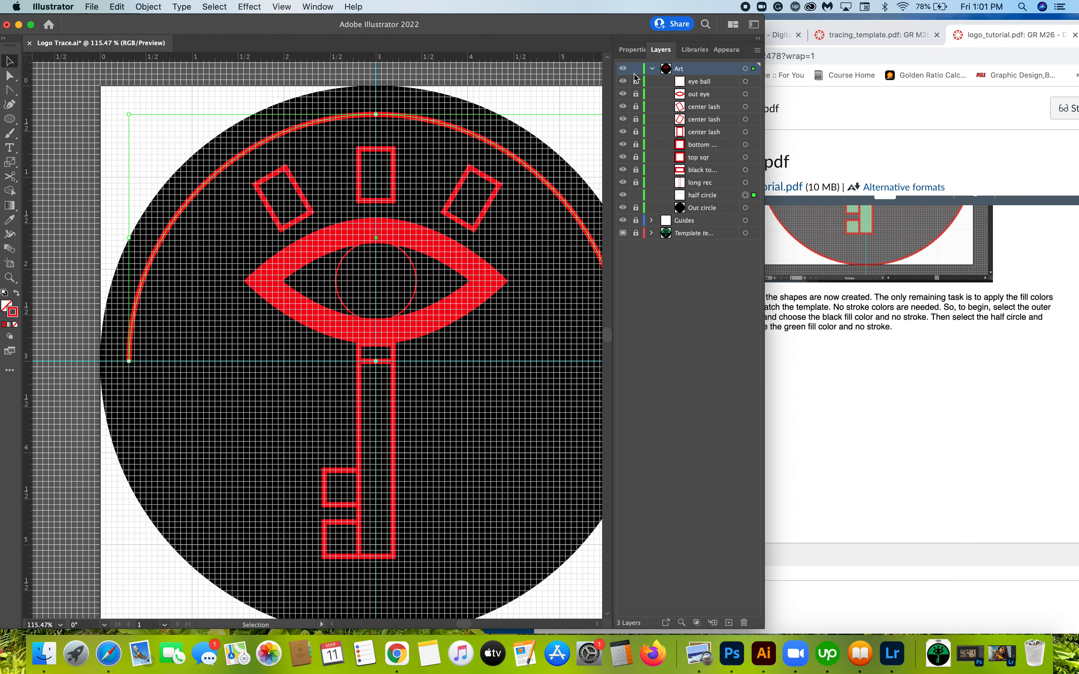
# Step: Set the half circle's stroke to None and fill it with a dark green swatch
pyautogui.click(632, 50)
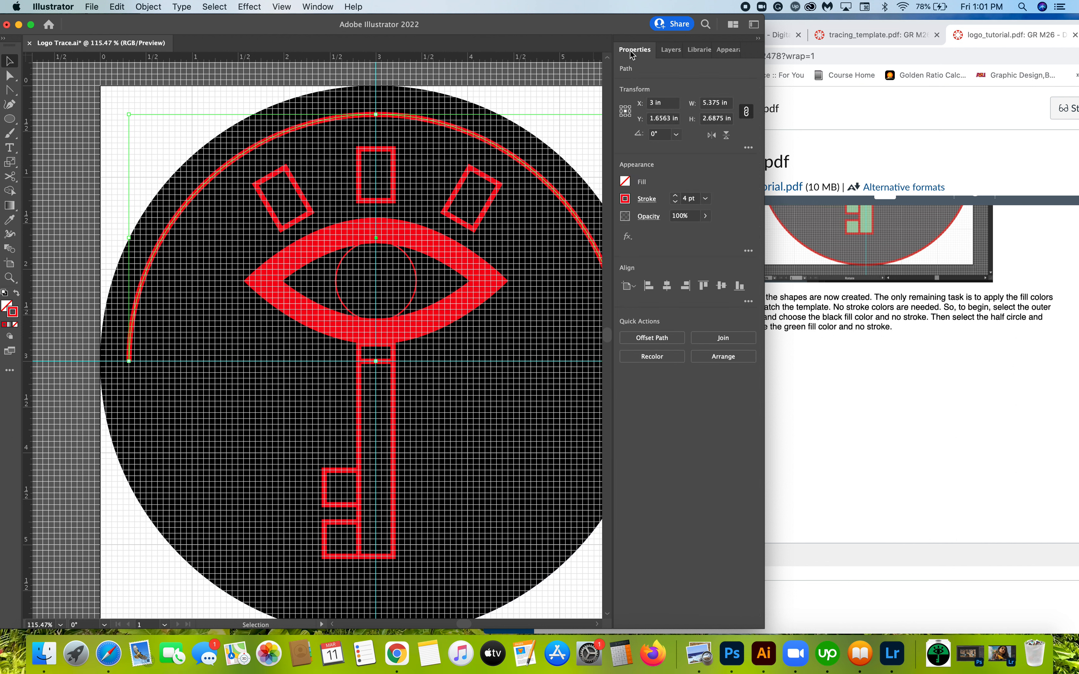
pyautogui.click(625, 200)
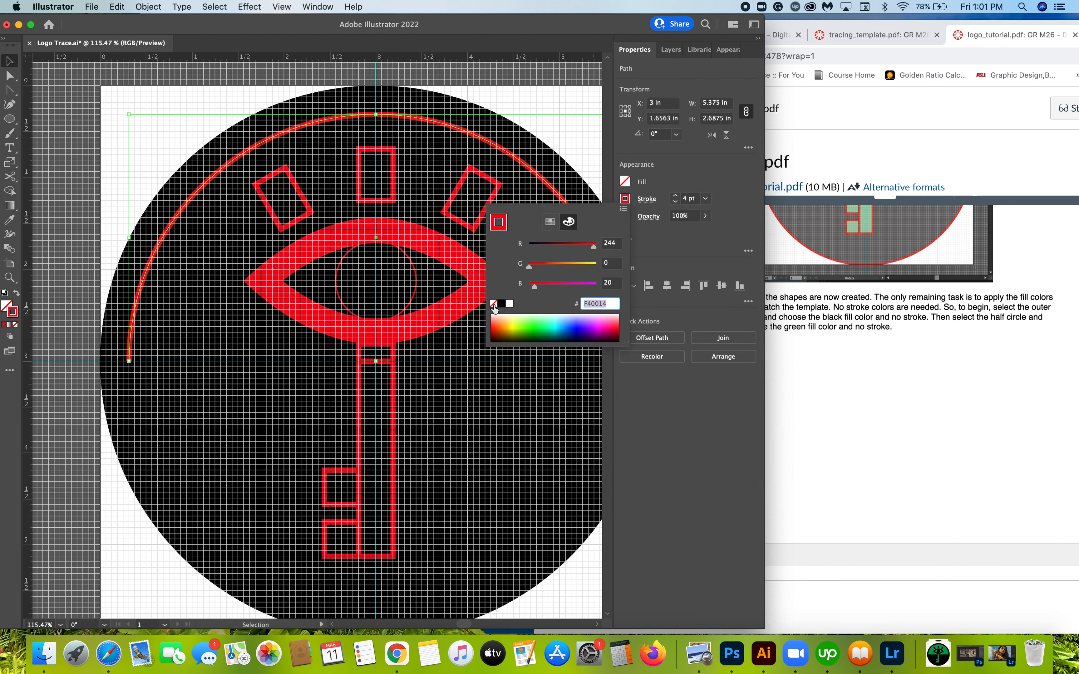
pyautogui.click(493, 305)
pyautogui.click(625, 182)
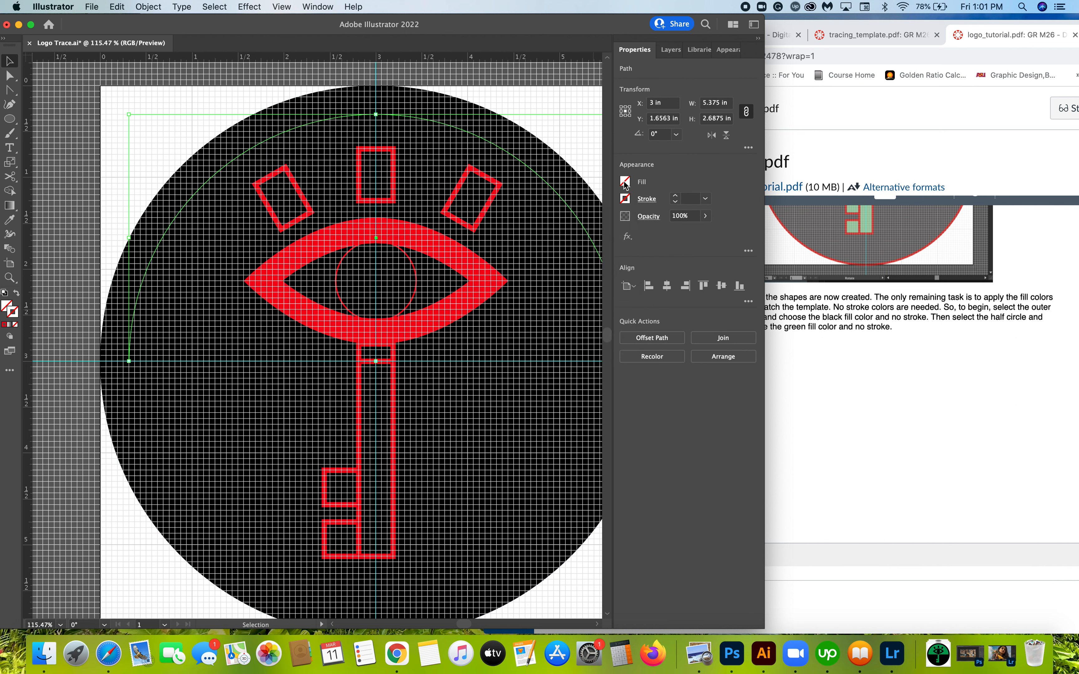
pyautogui.click(625, 182)
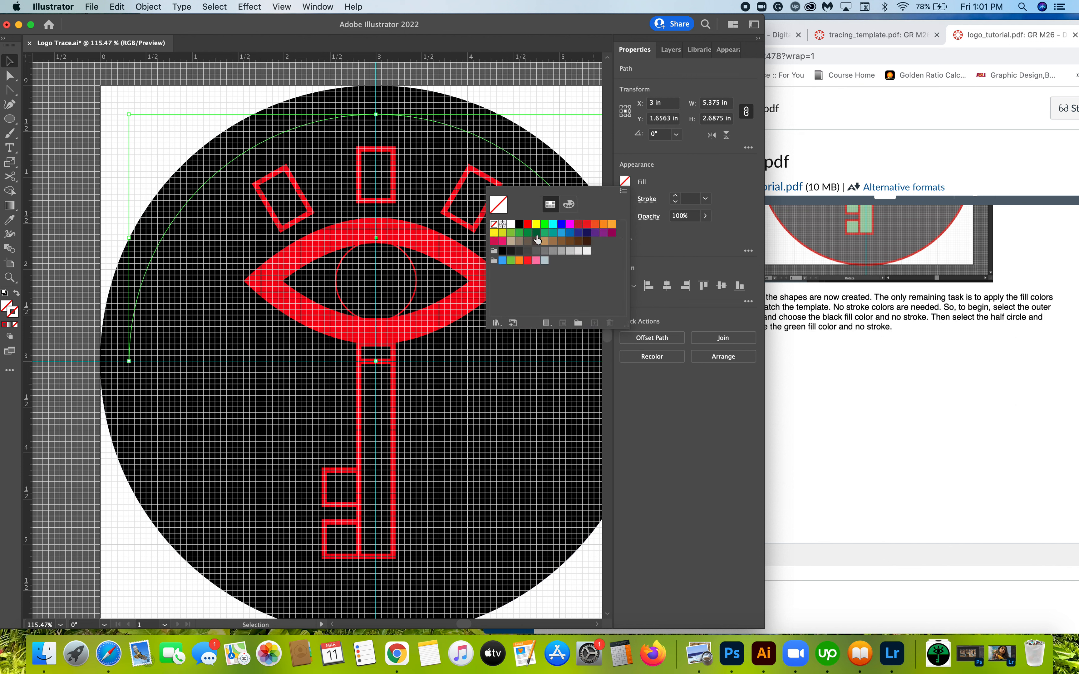
pyautogui.click(536, 233)
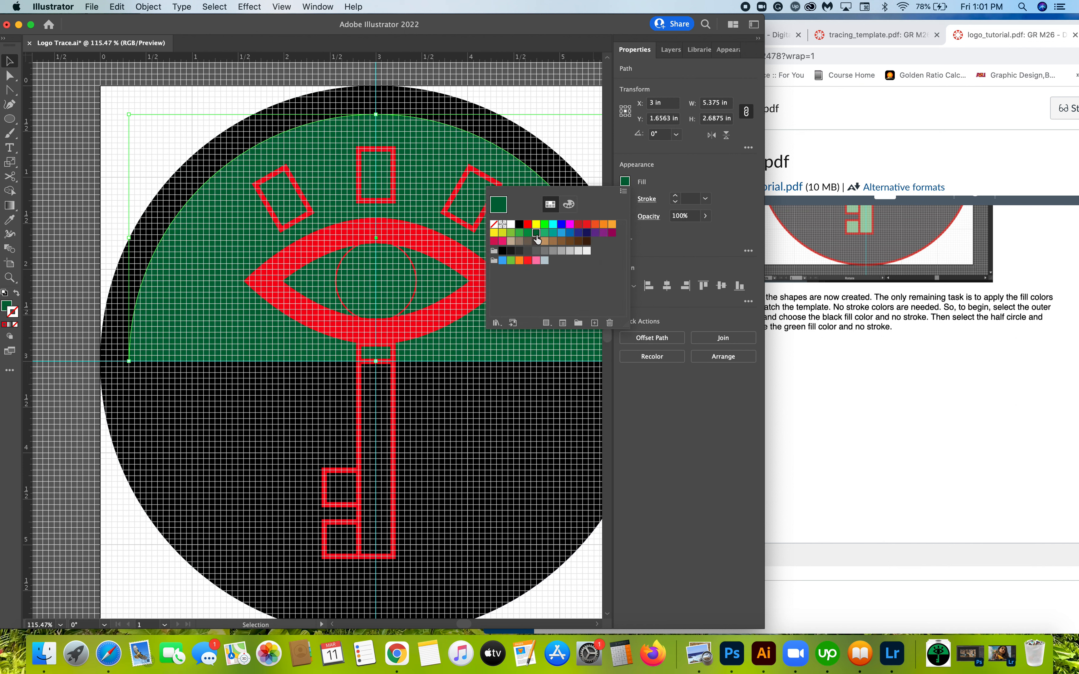
pyautogui.click(669, 171)
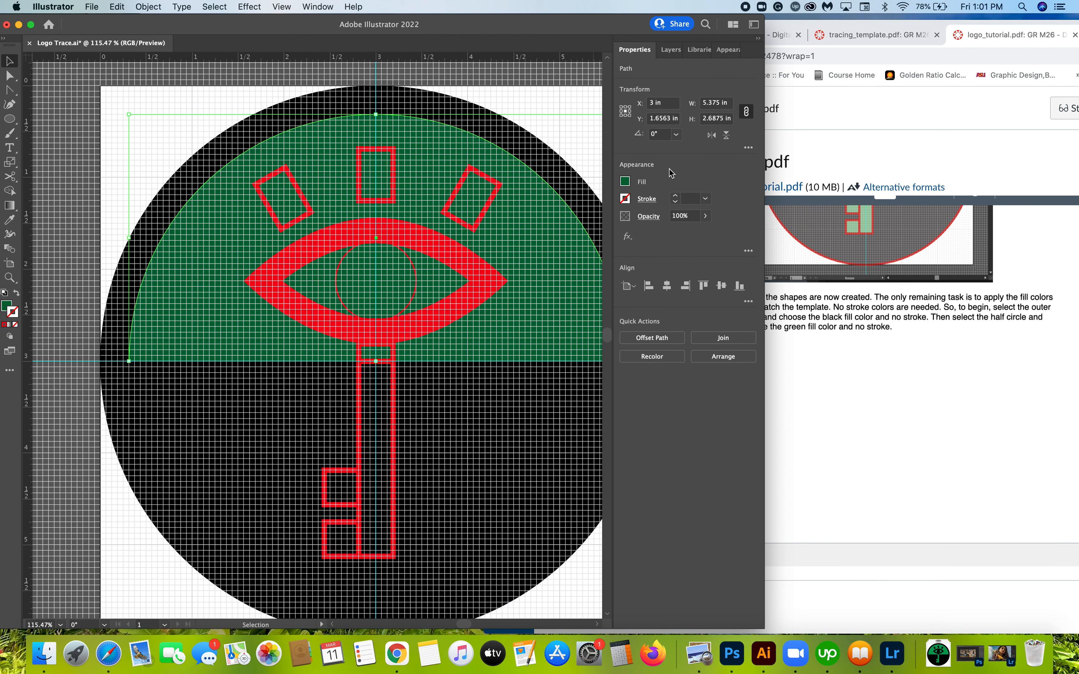
# Step: Lock half circle in the Art layer and read instructions 14 and 15 of logo_tutorial.pdf in the browser
pyautogui.click(673, 54)
pyautogui.click(636, 195)
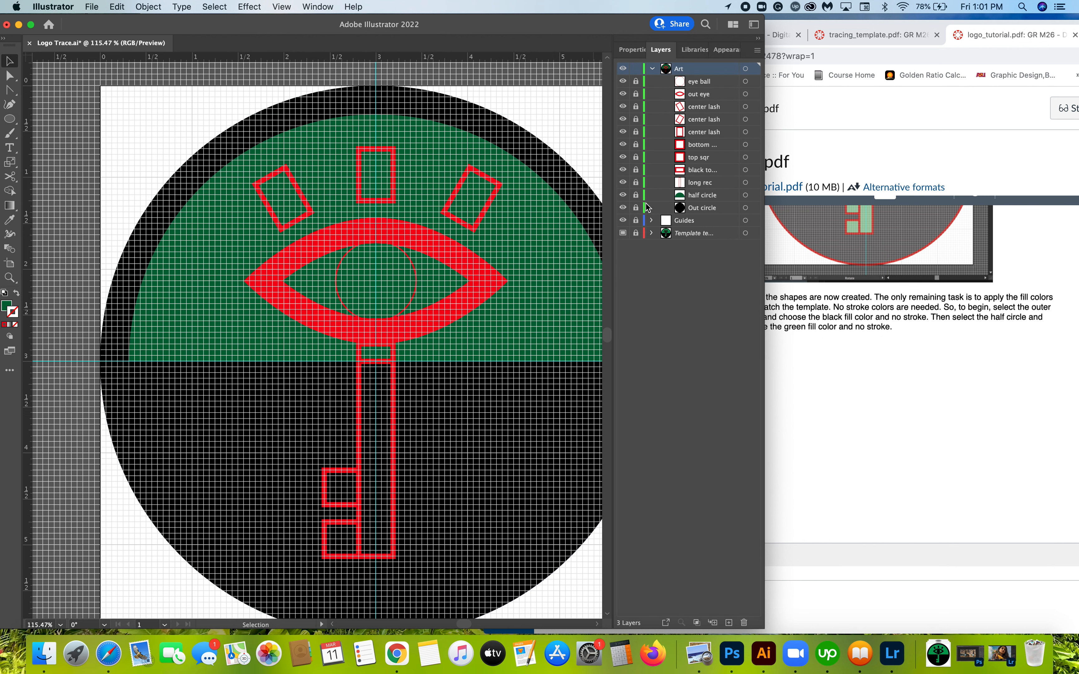
pyautogui.scroll(-3, 857, 405)
pyautogui.click(857, 405)
pyautogui.scroll(-10, 856, 406)
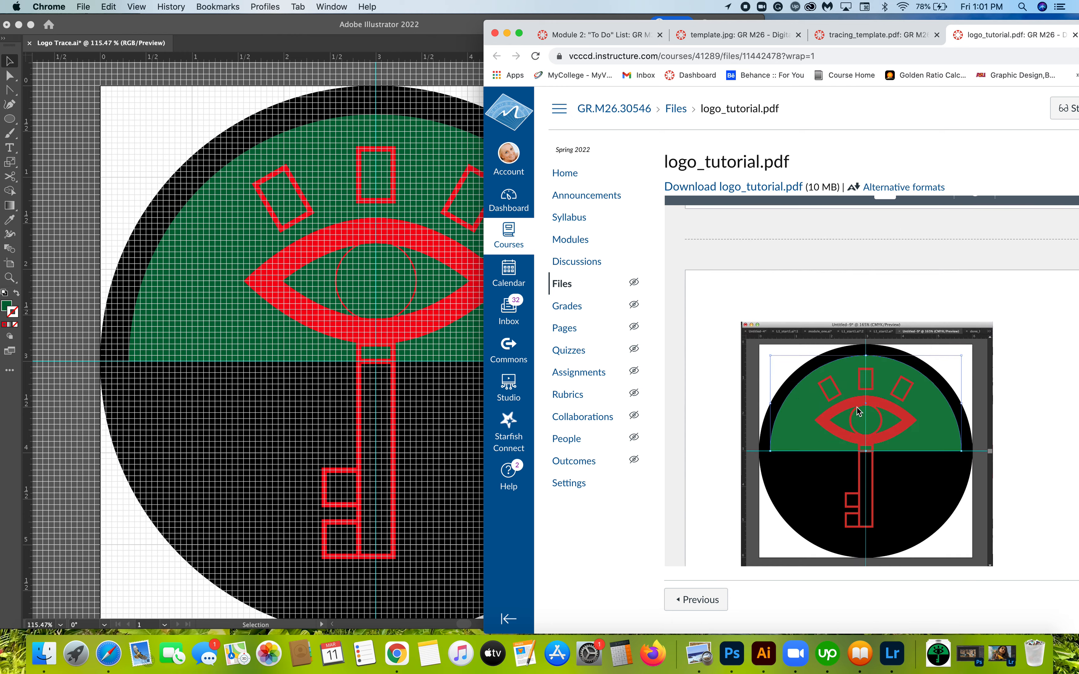
pyautogui.scroll(3, 857, 407)
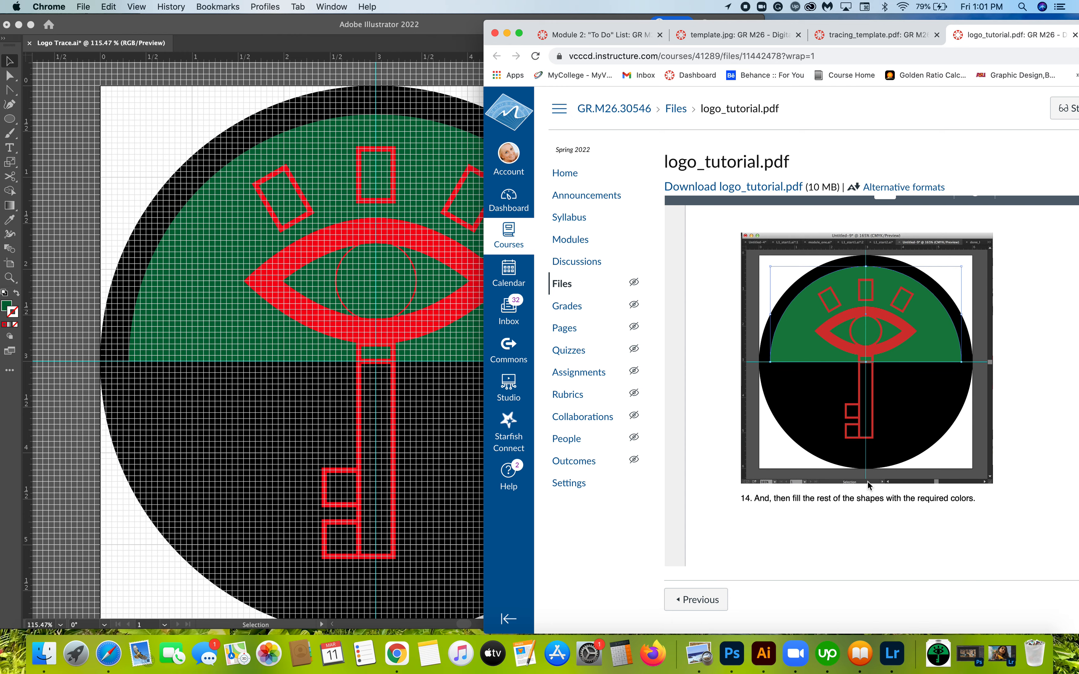
pyautogui.scroll(-3, 869, 486)
pyautogui.scroll(-6, 870, 486)
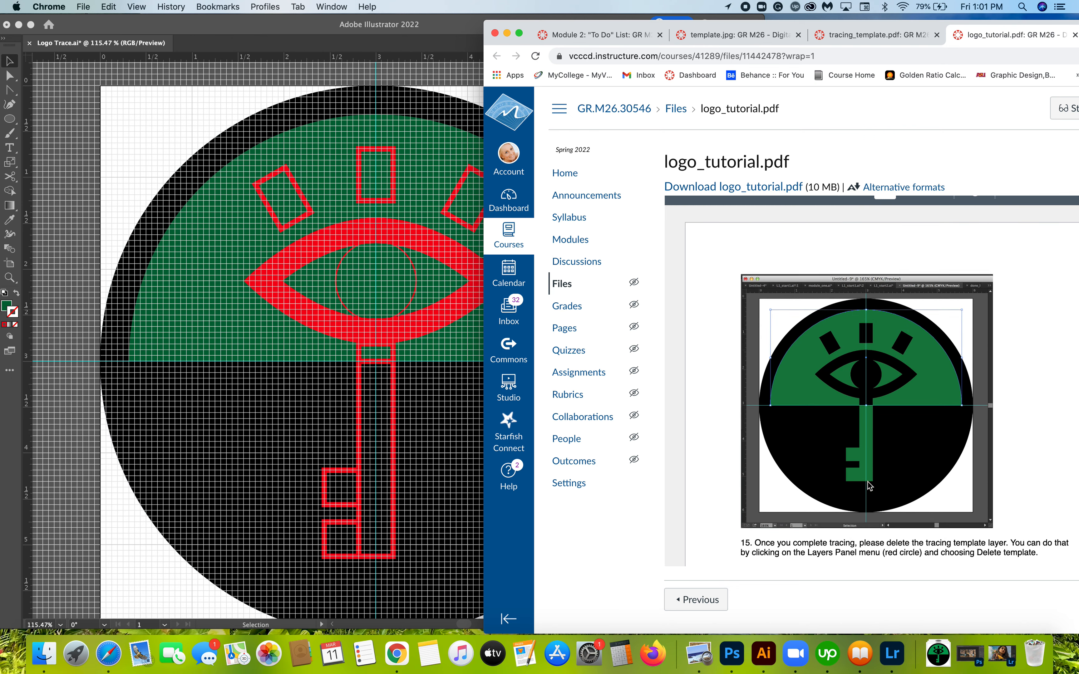
# Step: Return to Illustrator and unlock every Art layer item from eye ball down to long rec
pyautogui.click(462, 510)
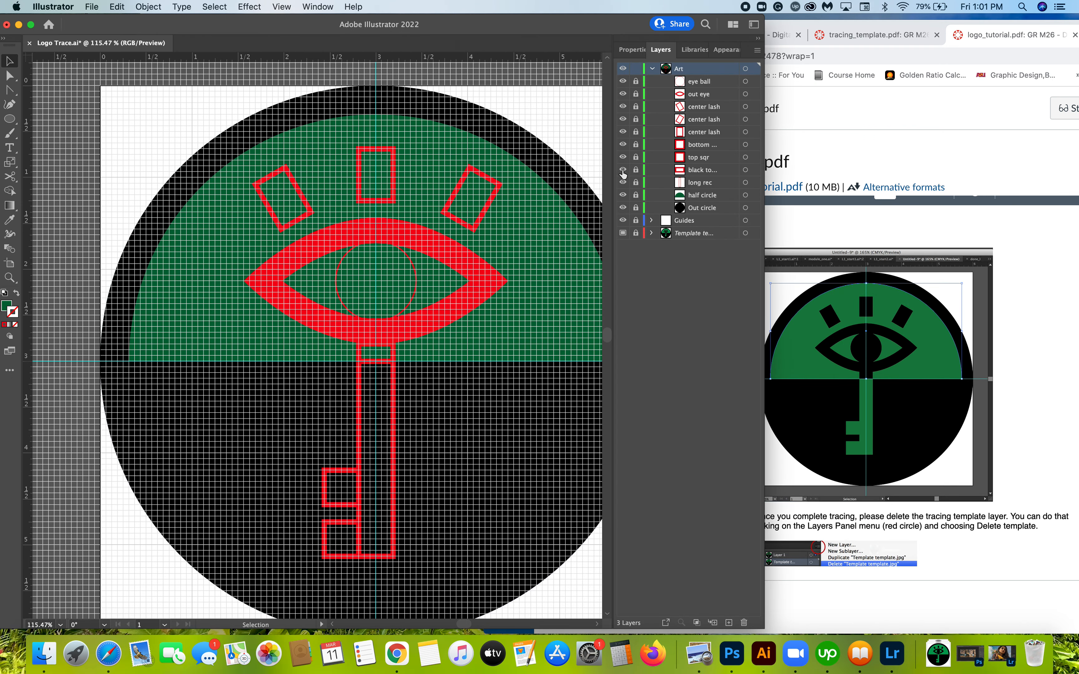
pyautogui.click(636, 82)
pyautogui.click(636, 94)
pyautogui.click(635, 106)
pyautogui.click(635, 119)
pyautogui.click(635, 131)
pyautogui.click(636, 145)
pyautogui.click(636, 157)
pyautogui.click(636, 170)
pyautogui.click(636, 182)
# Step: Select the long rectangle and both key squares, set their stroke to None and fill them with the dark green R=0 G=104 B=55 swatch
pyautogui.click(753, 183)
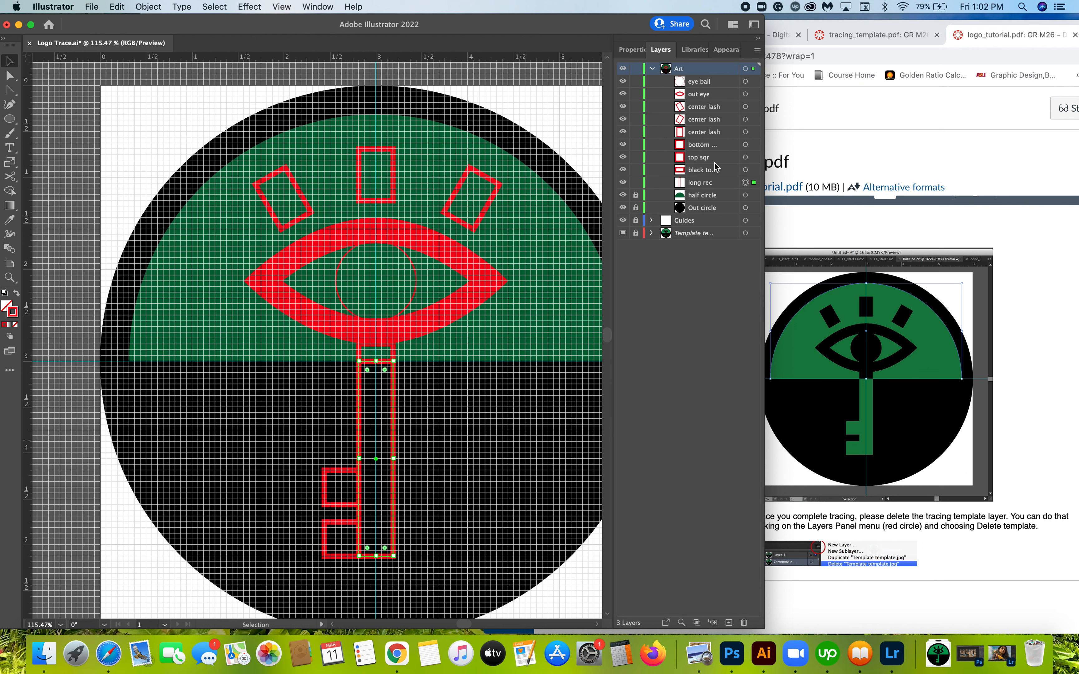
pyautogui.keyDown('shift'); pyautogui.click(753, 157); pyautogui.keyUp('shift')
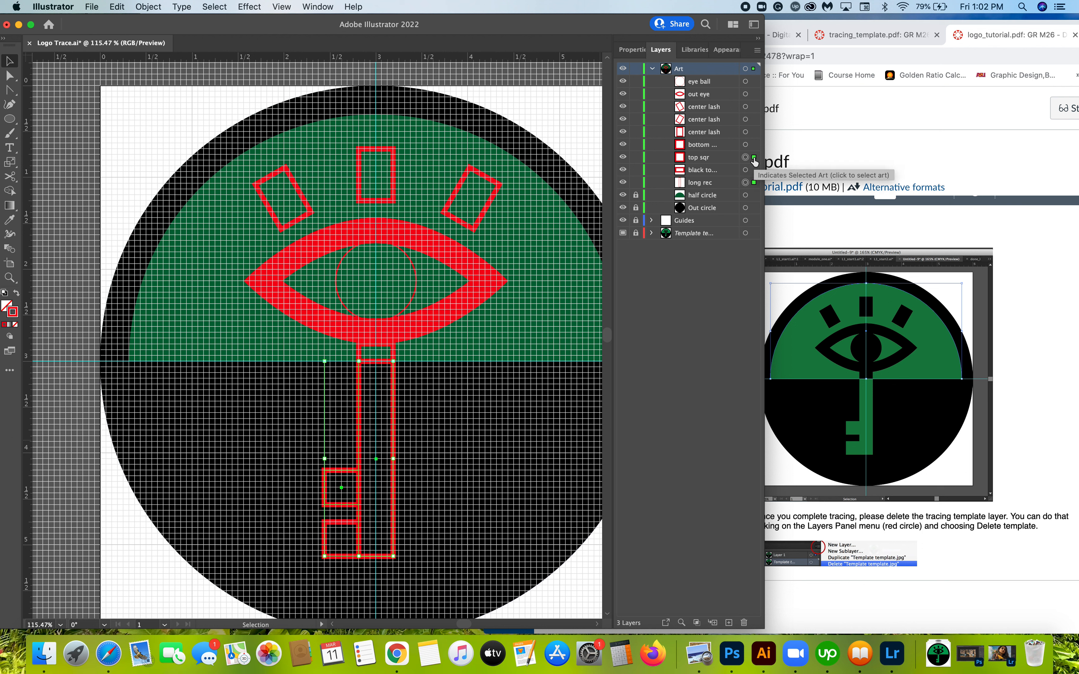
pyautogui.keyDown('shift'); pyautogui.click(754, 144); pyautogui.keyUp('shift')
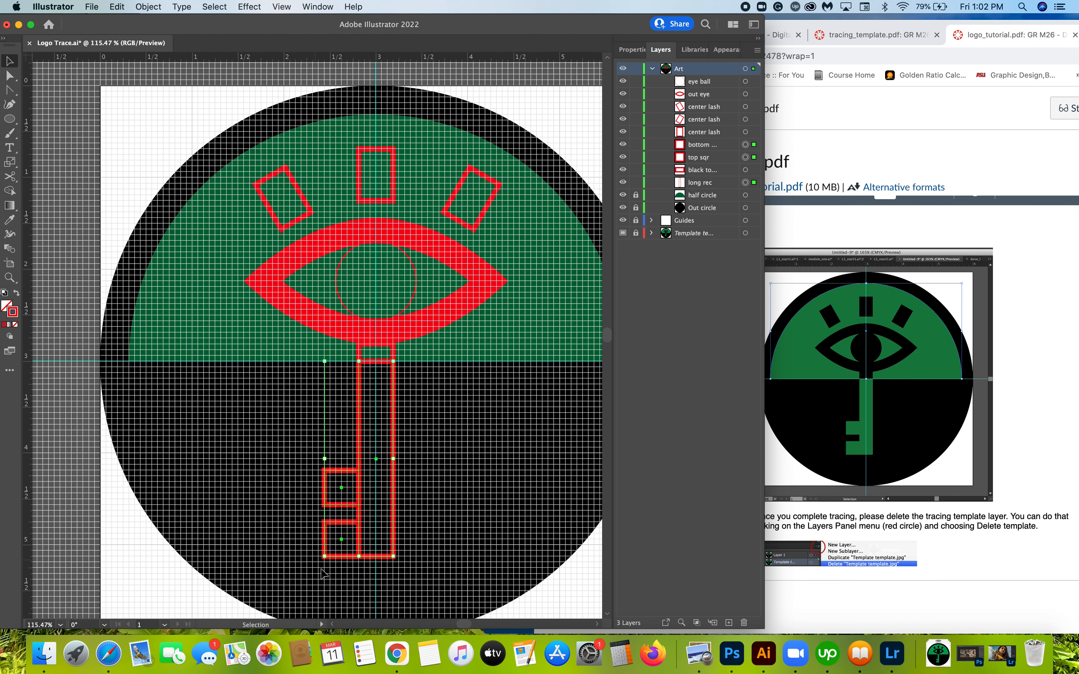
pyautogui.click(638, 53)
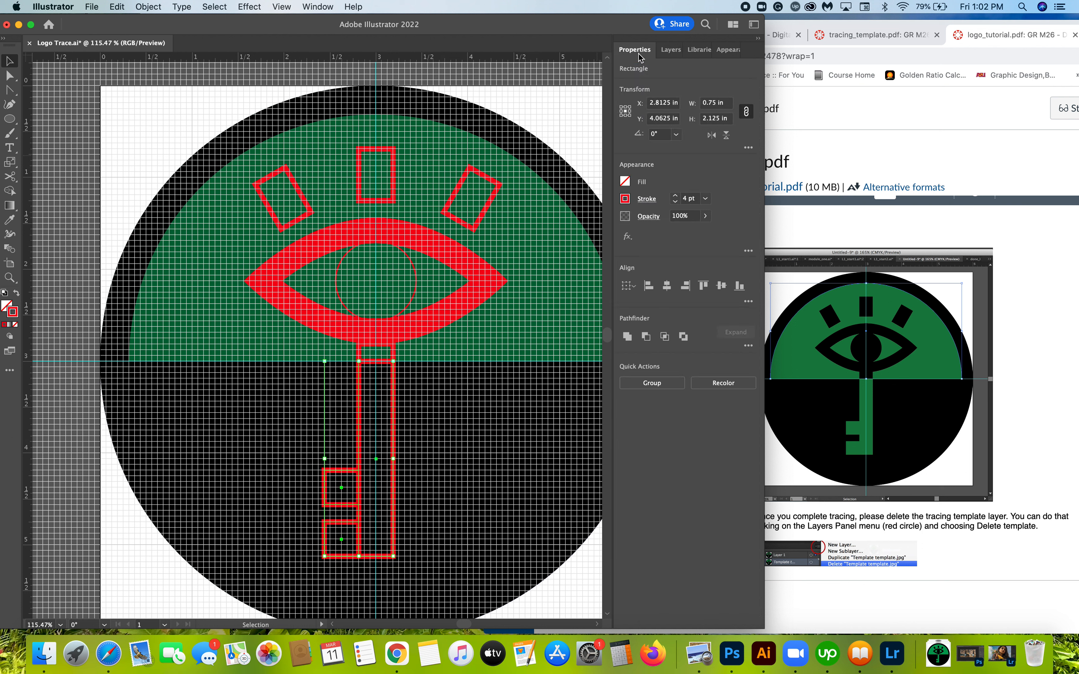
pyautogui.click(626, 201)
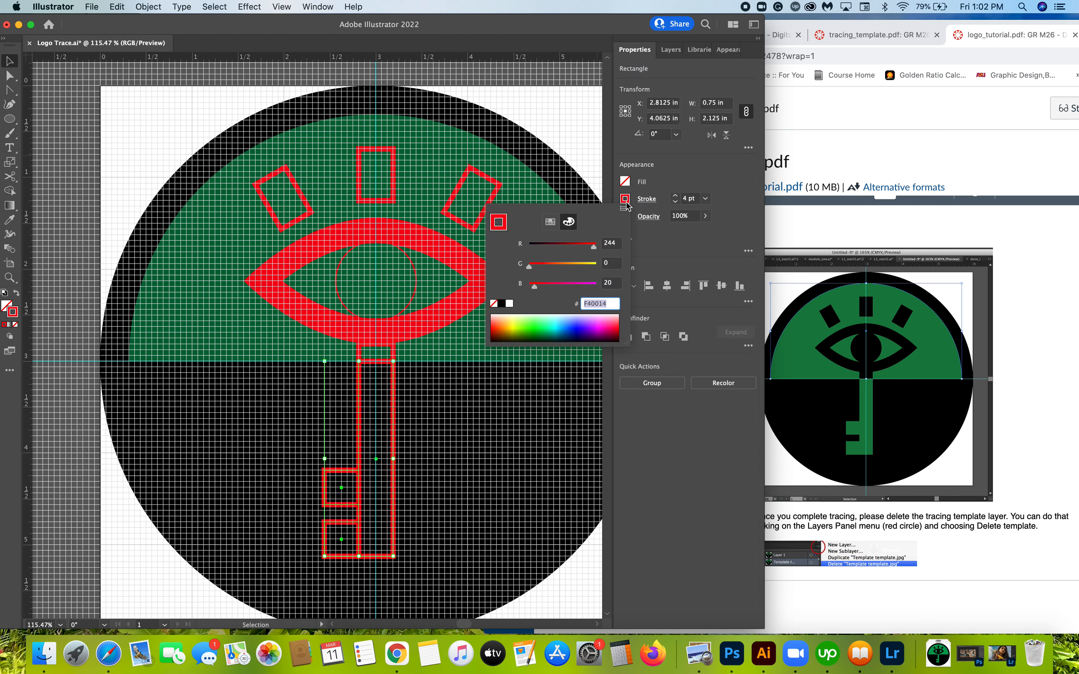
pyautogui.click(494, 304)
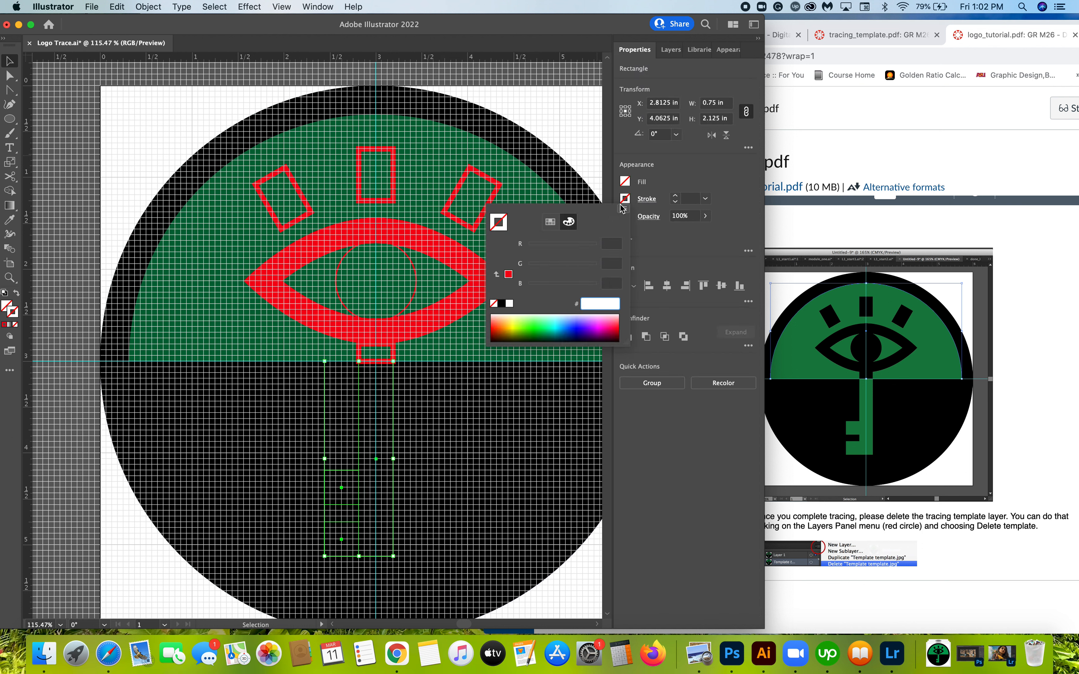
pyautogui.click(624, 184)
pyautogui.click(624, 183)
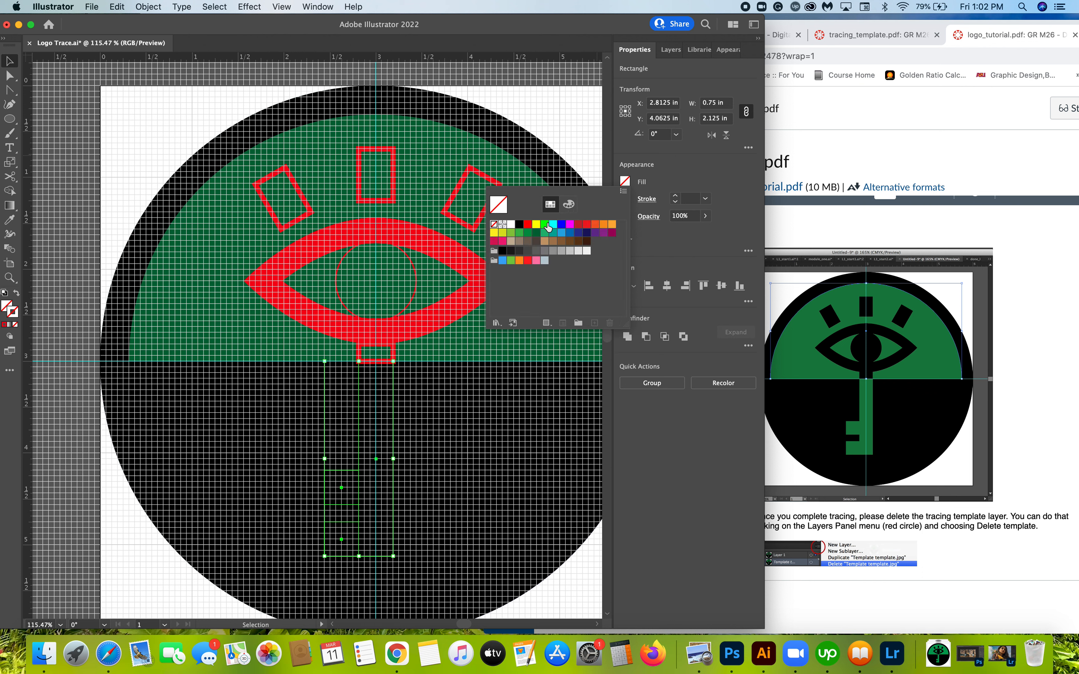
pyautogui.click(537, 233)
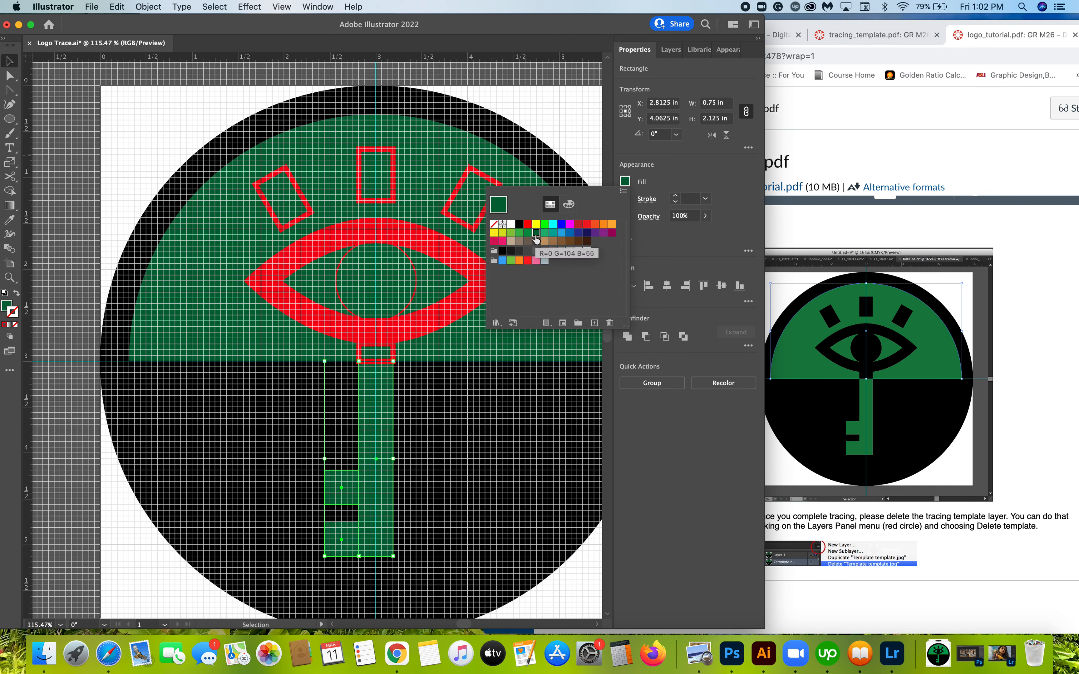
pyautogui.click(697, 163)
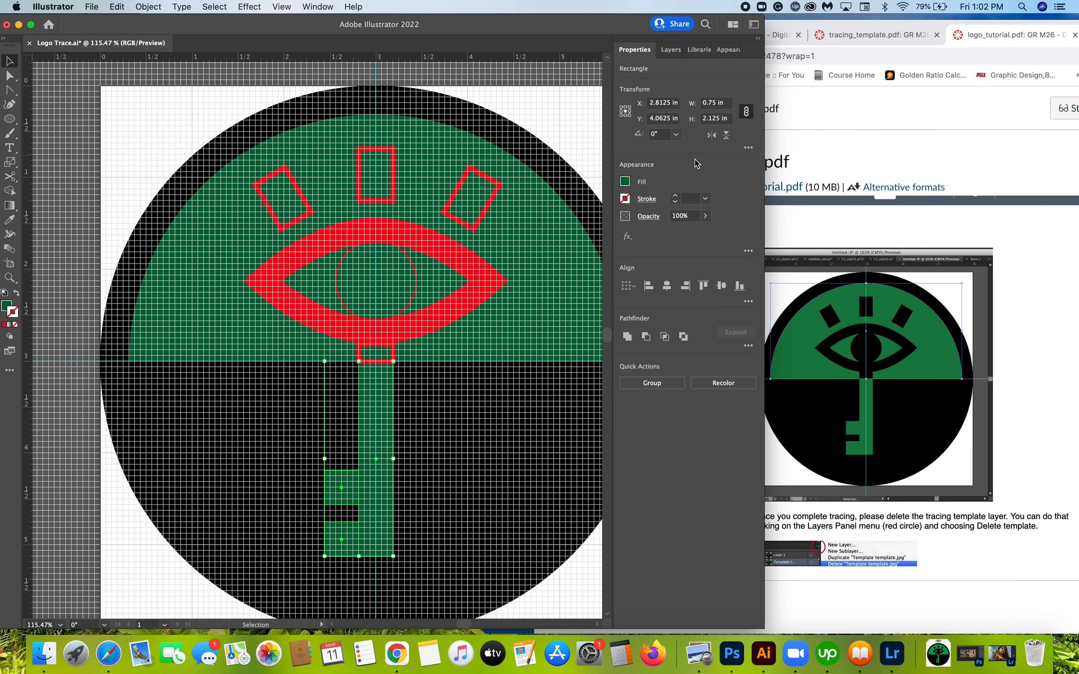
# Step: Select the small rectangle above the key, the three lashes, outer eye and eyeball, and give them a Black fill with no stroke
pyautogui.click(671, 50)
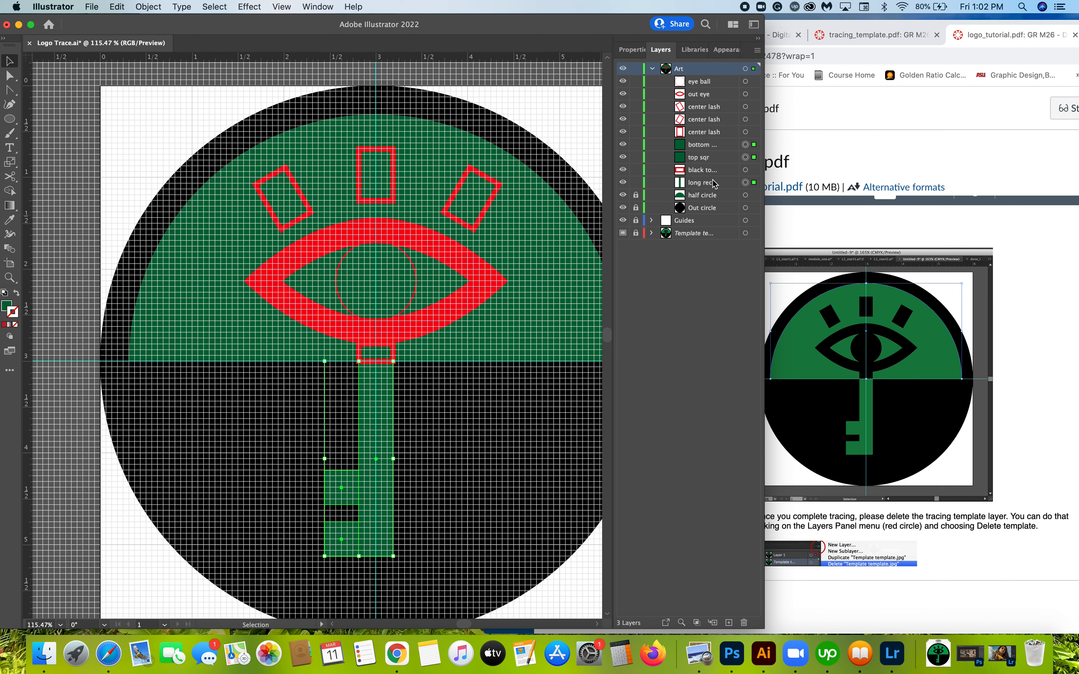
pyautogui.click(754, 171)
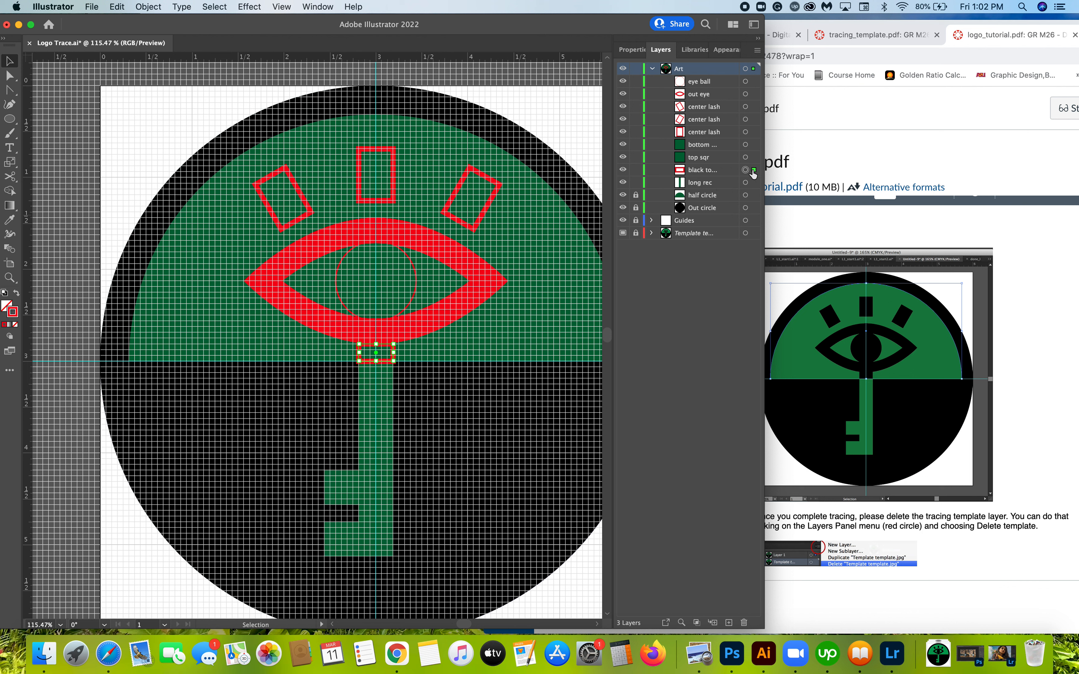
pyautogui.keyDown('shift'); pyautogui.click(752, 132); pyautogui.keyUp('shift')
pyautogui.keyDown('shift'); pyautogui.click(752, 119); pyautogui.keyUp('shift')
pyautogui.keyDown('shift'); pyautogui.click(753, 106); pyautogui.keyUp('shift')
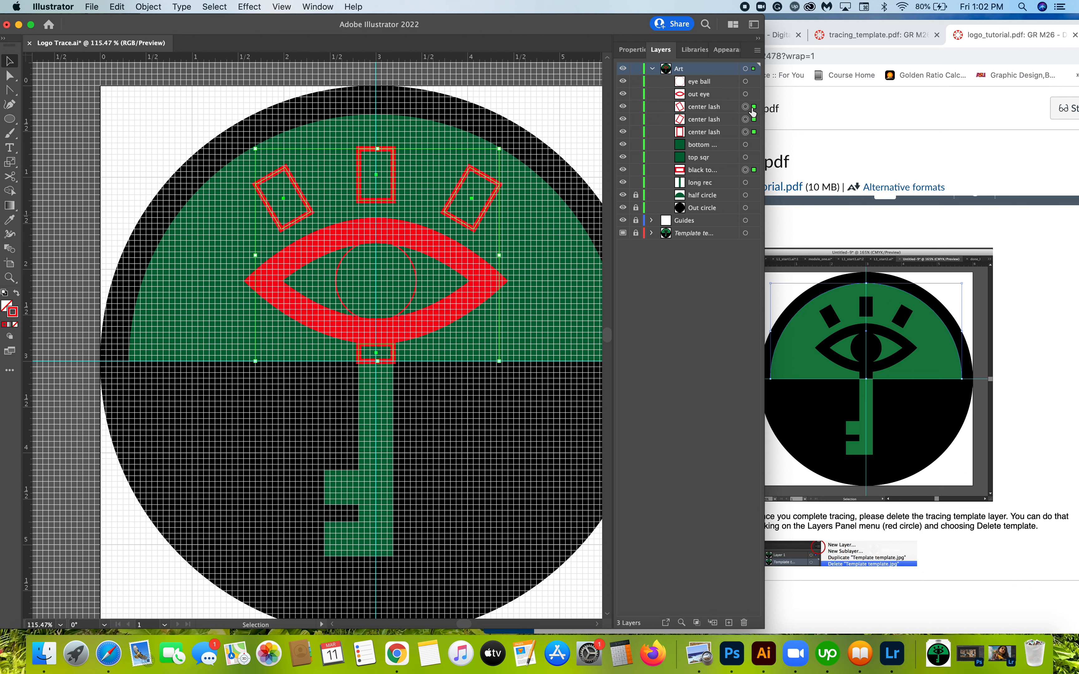
pyautogui.keyDown('shift'); pyautogui.click(753, 95); pyautogui.keyUp('shift')
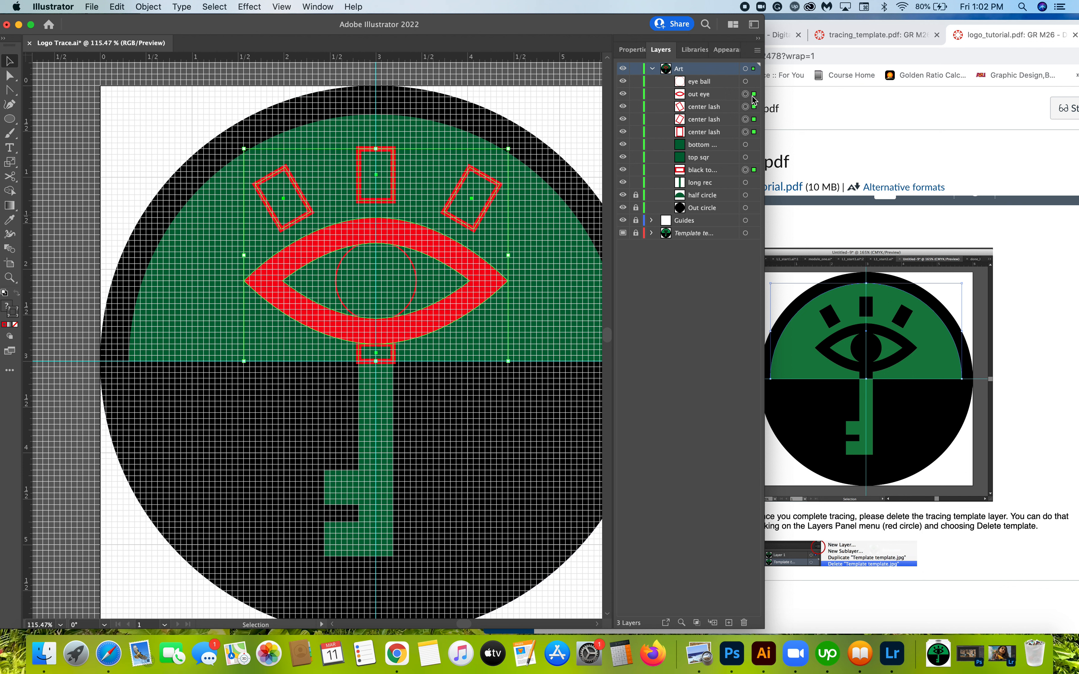
pyautogui.keyDown('shift'); pyautogui.click(752, 83); pyautogui.keyUp('shift')
pyautogui.click(632, 50)
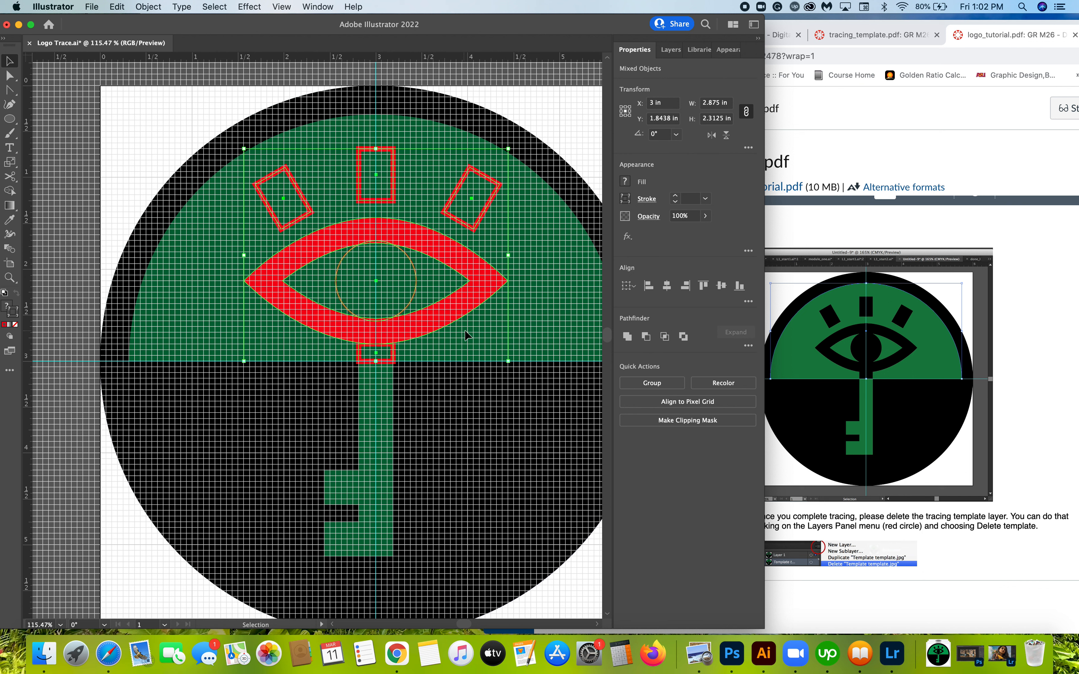
pyautogui.click(625, 200)
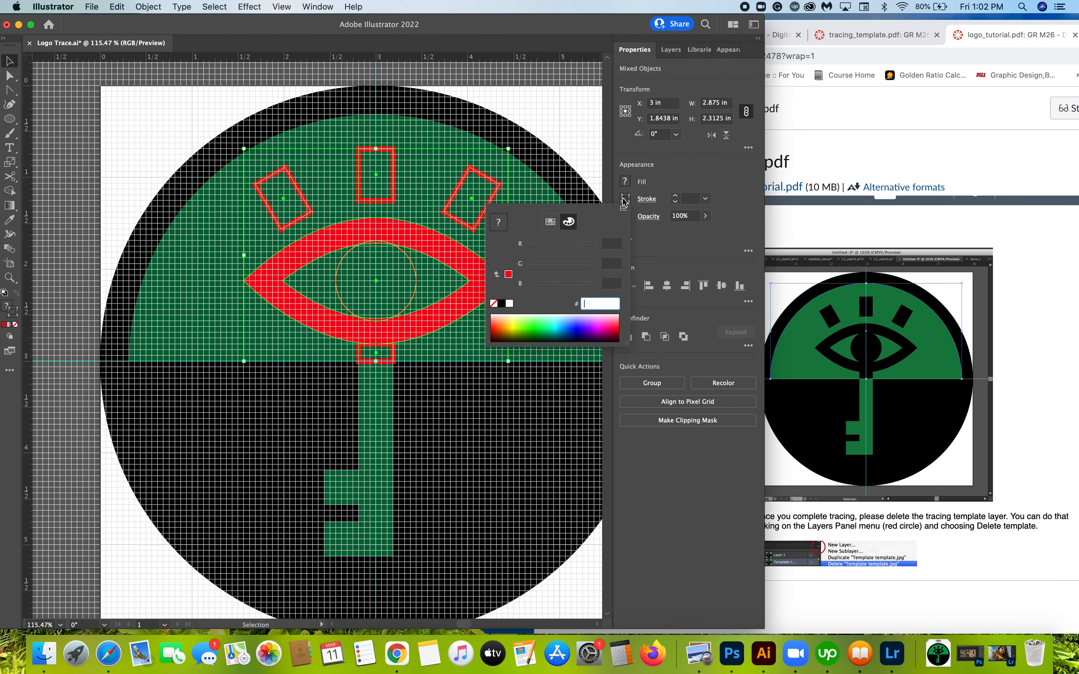
pyautogui.click(494, 303)
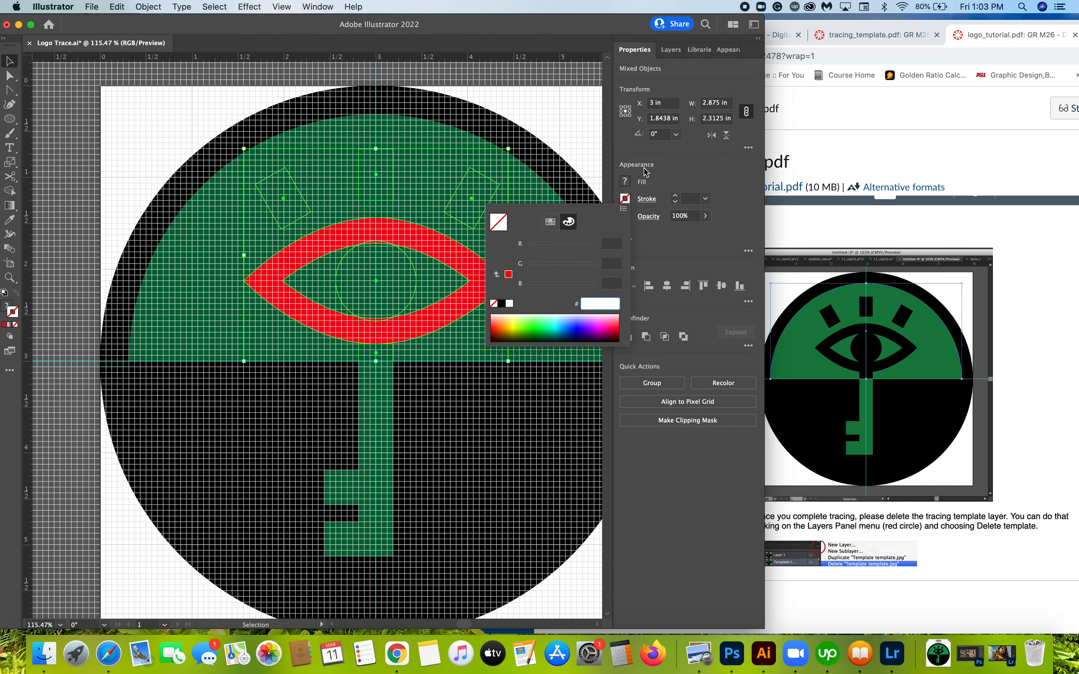
pyautogui.click(625, 182)
pyautogui.click(625, 182)
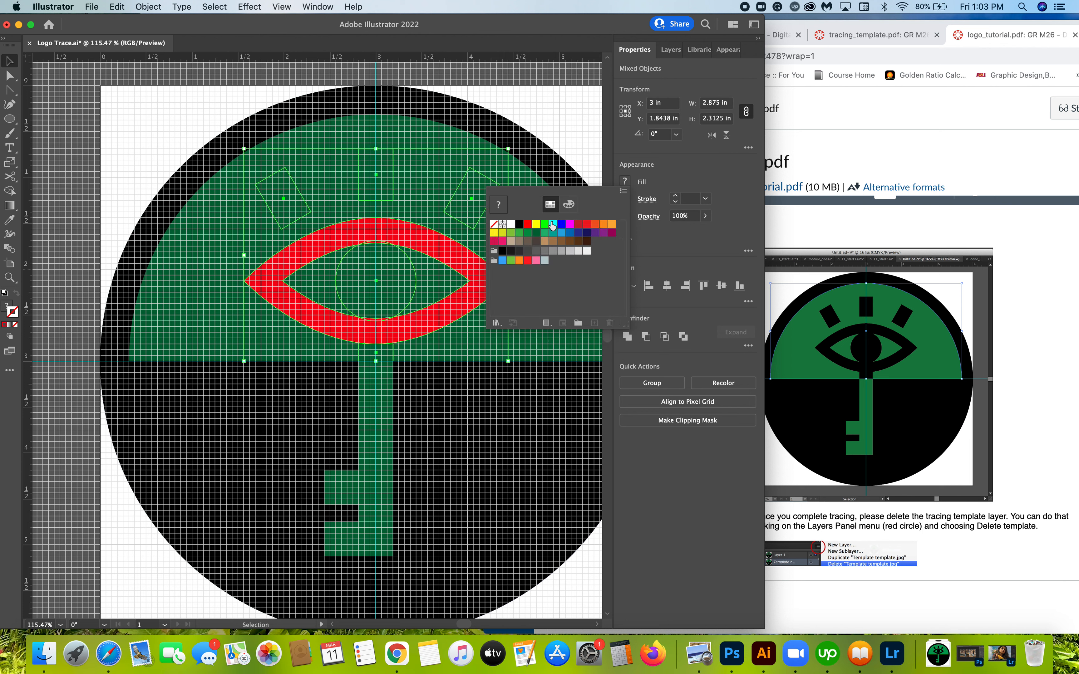
pyautogui.click(519, 225)
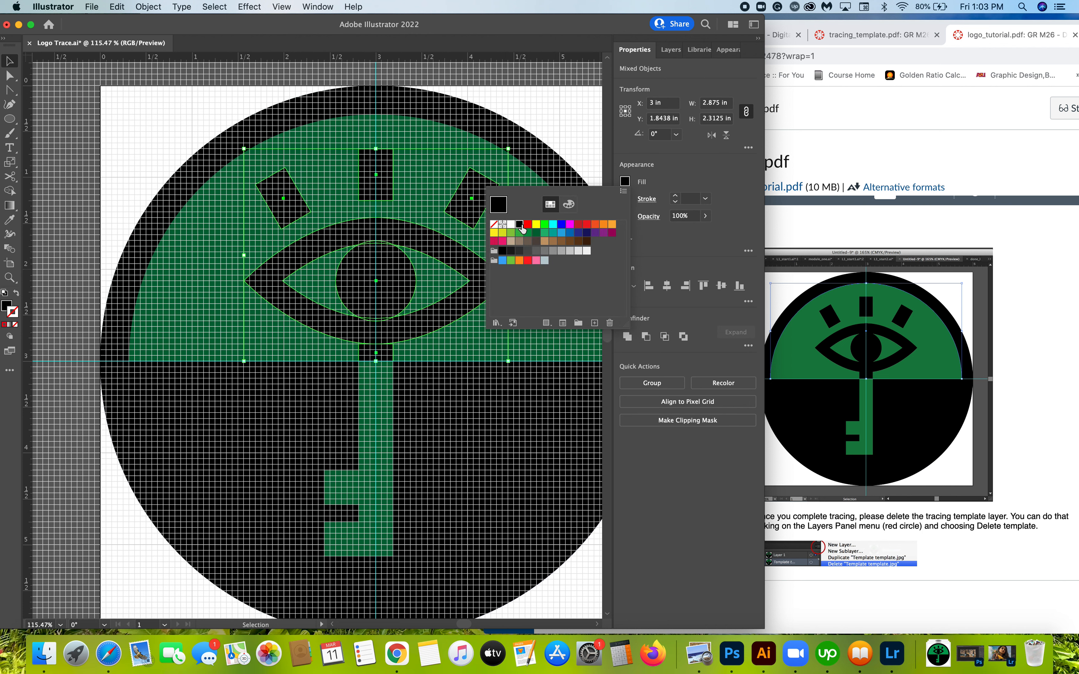
pyautogui.click(683, 166)
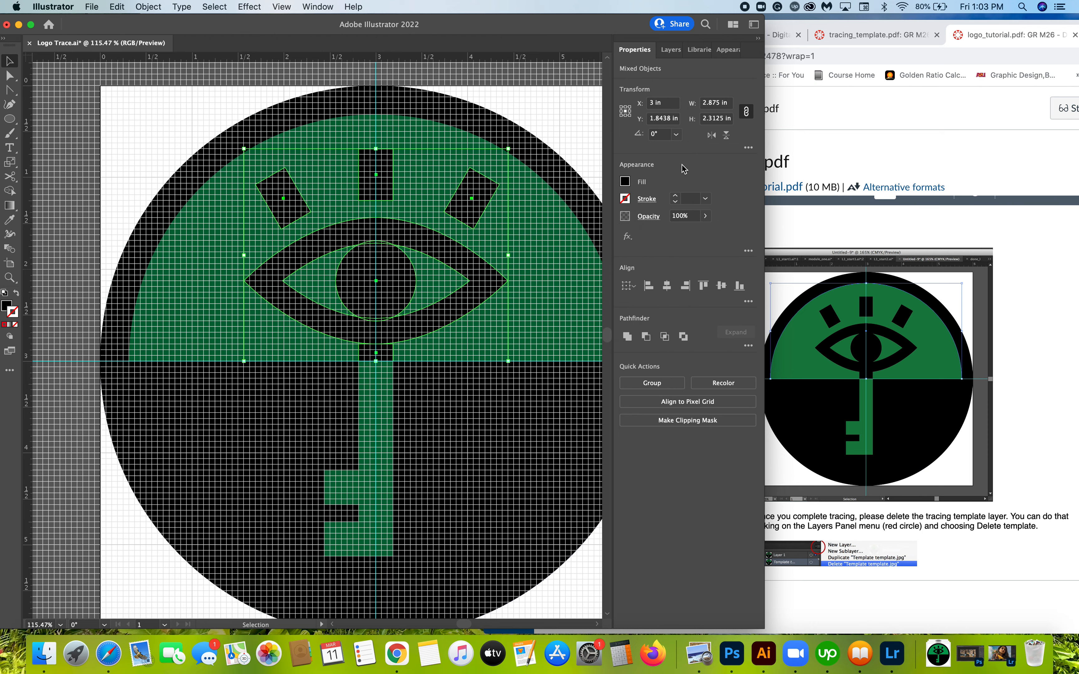
pyautogui.click(574, 571)
# Step: Hide the grid and save the Logo Trace.ai document
pyautogui.scroll(-1, 440, 486)
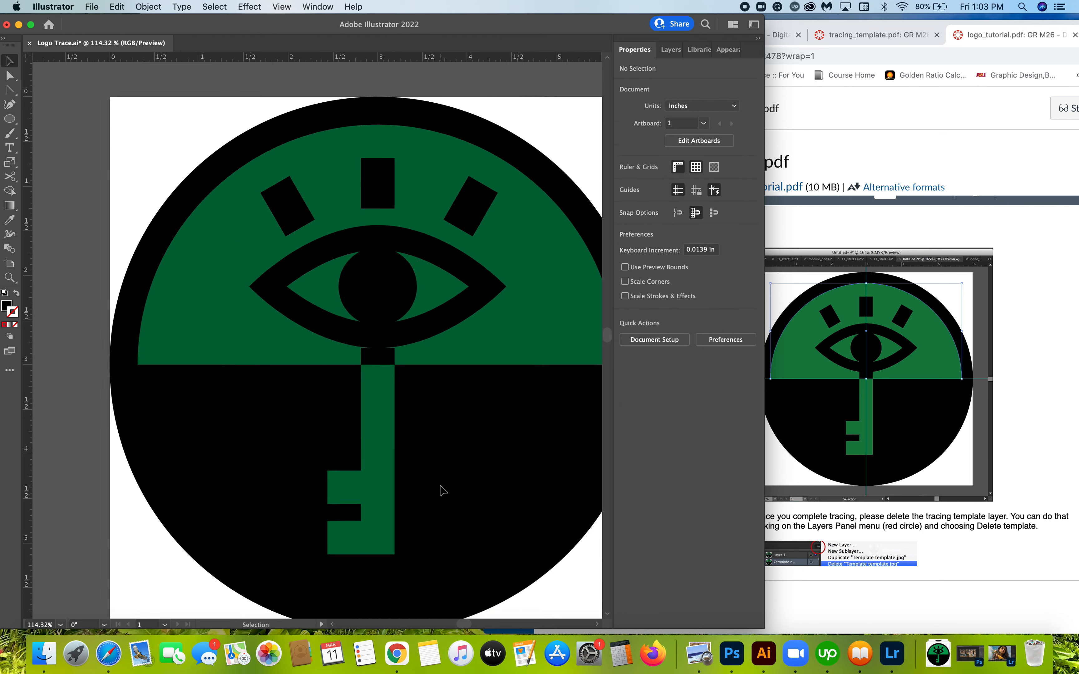
pyautogui.scroll(-2, 443, 491)
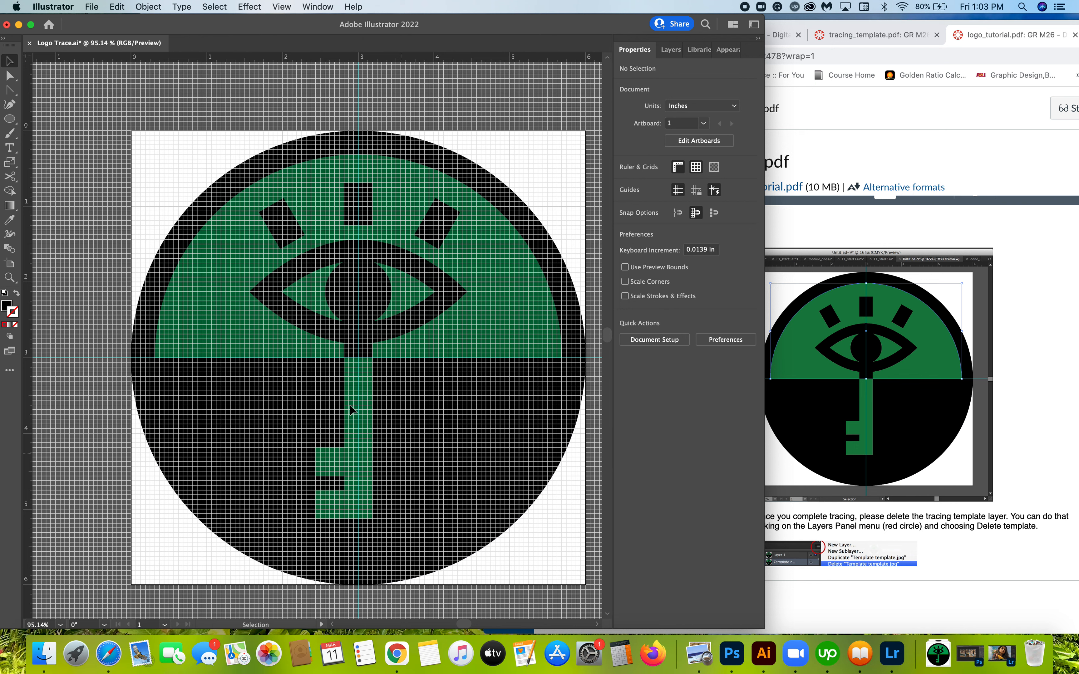
pyautogui.click(282, 8)
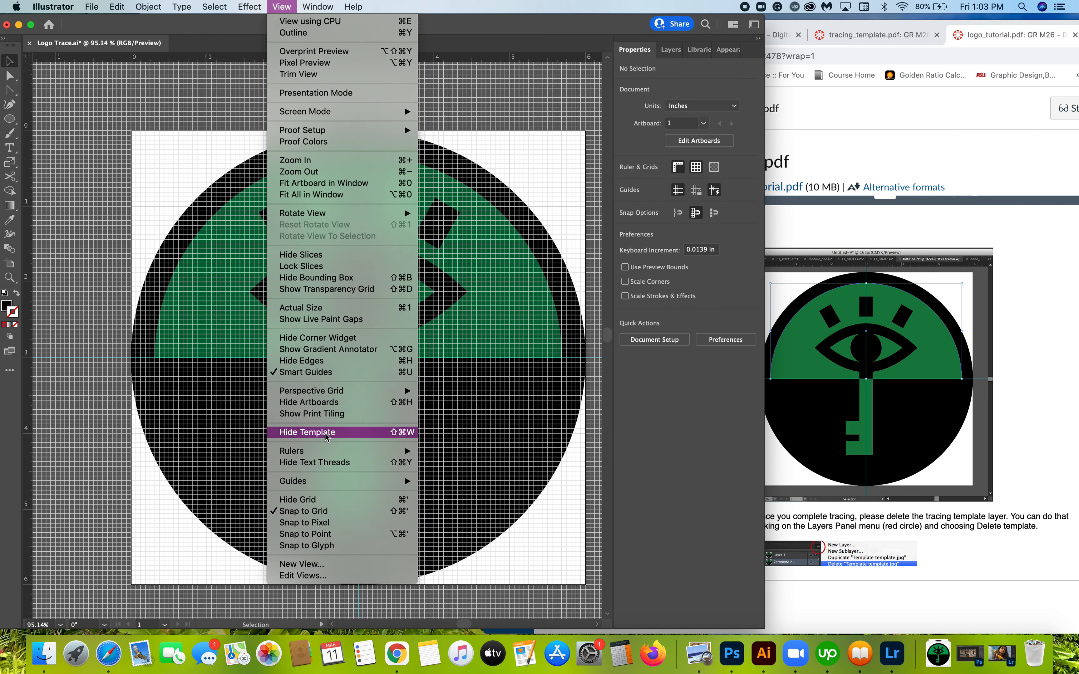
pyautogui.click(303, 499)
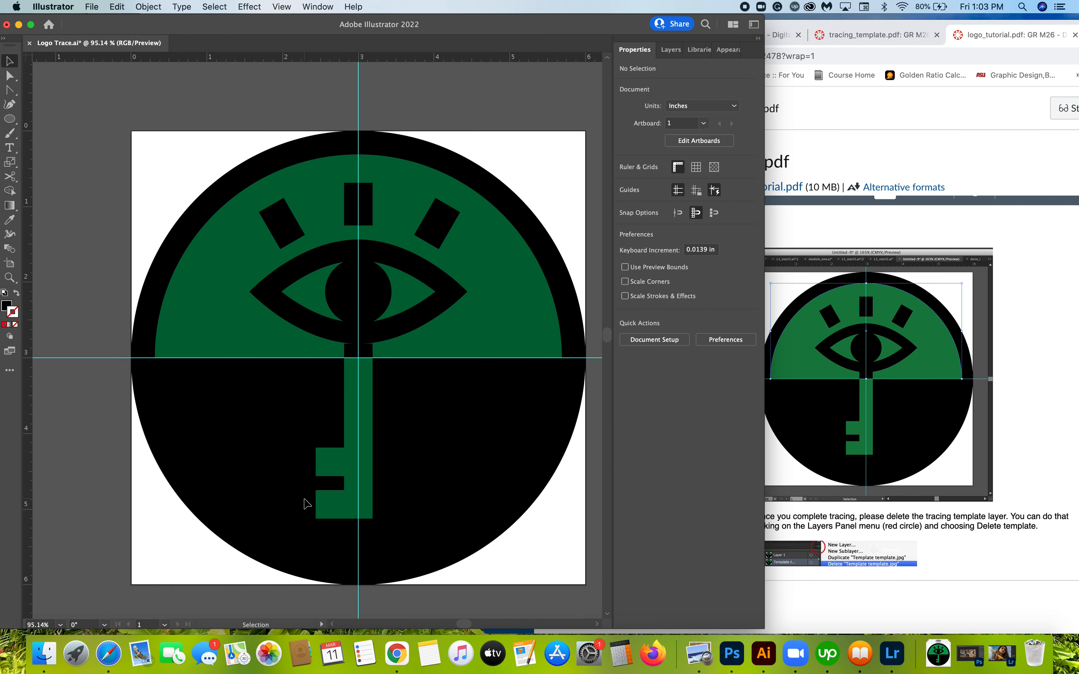
pyautogui.scroll(-2, 307, 503)
pyautogui.hscroll(2, 307, 502)
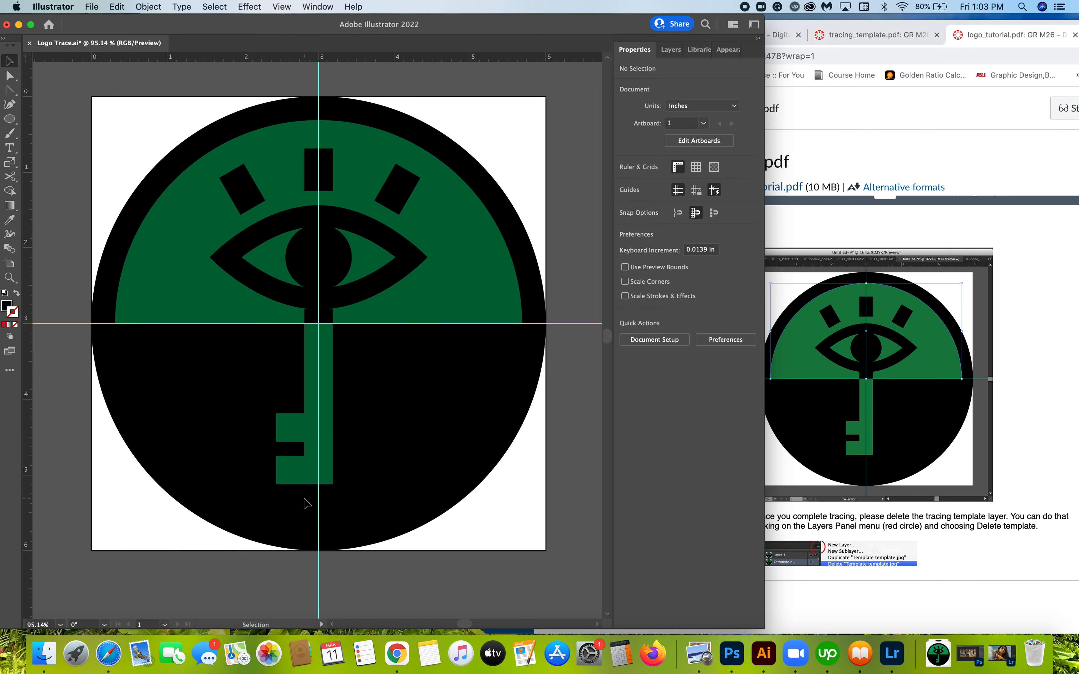
pyautogui.scroll(-2, 307, 502)
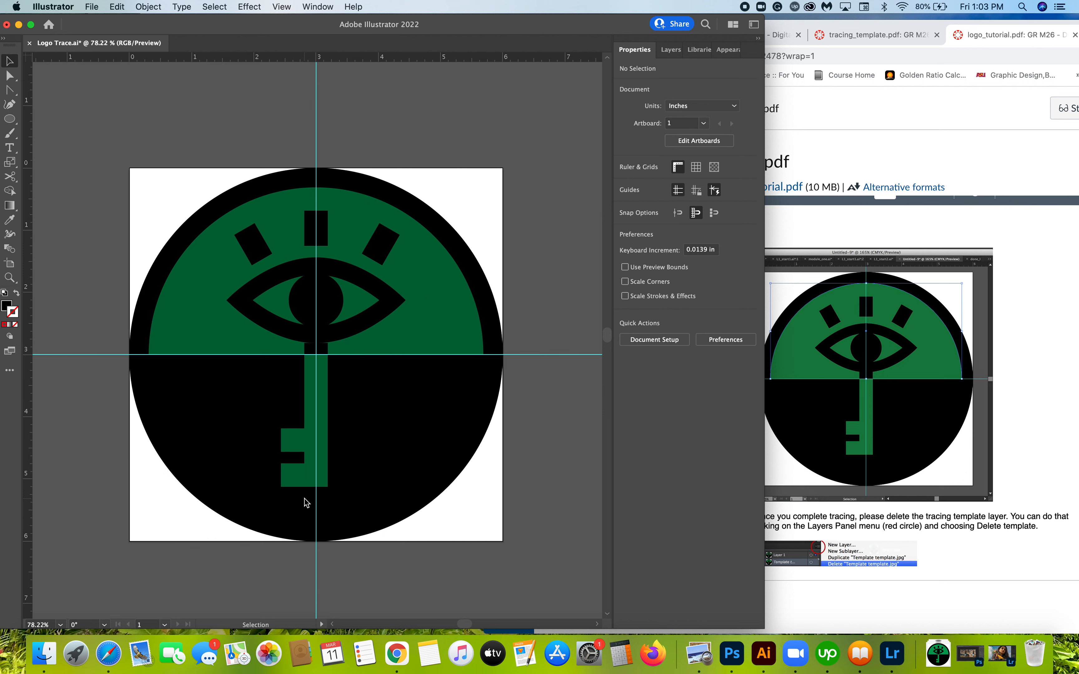
pyautogui.click(89, 9)
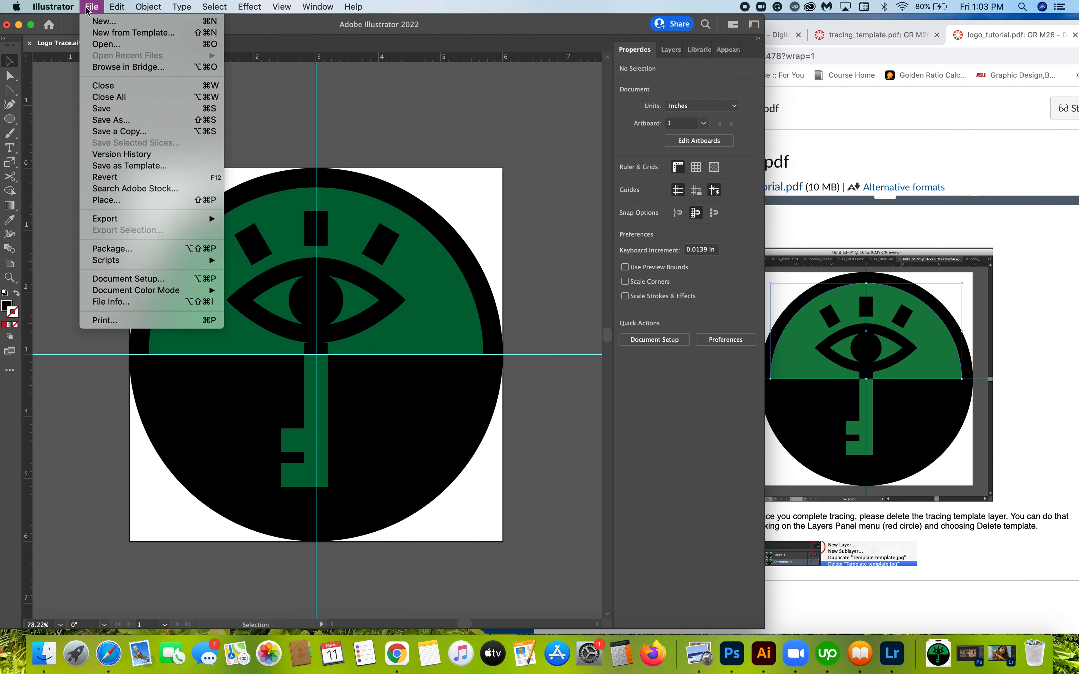
pyautogui.click(102, 110)
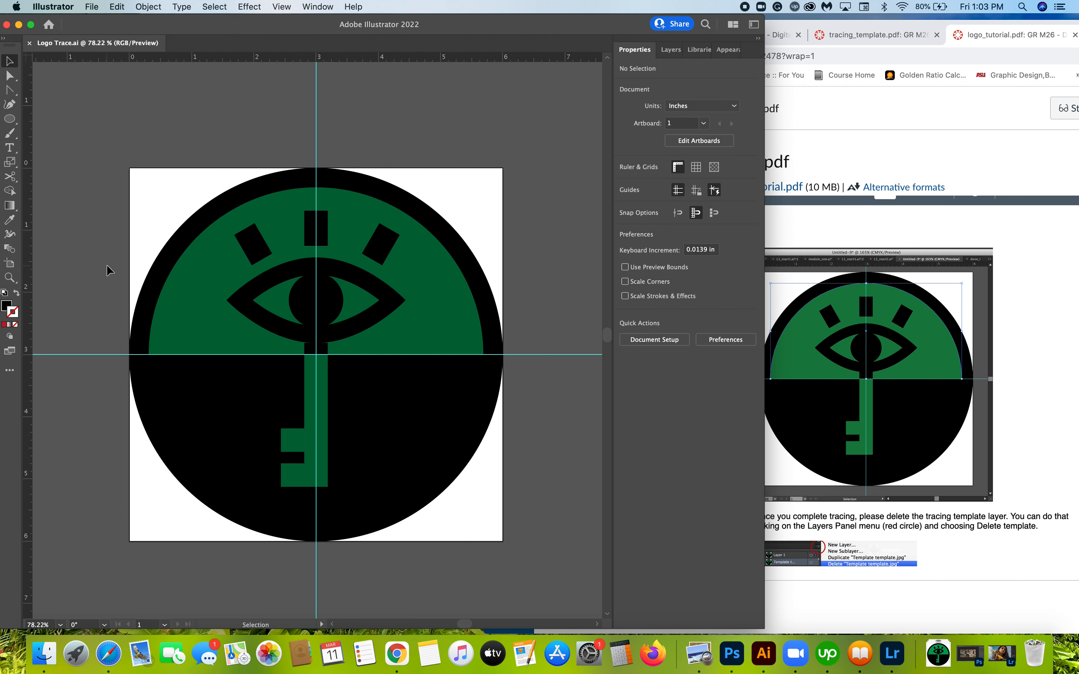